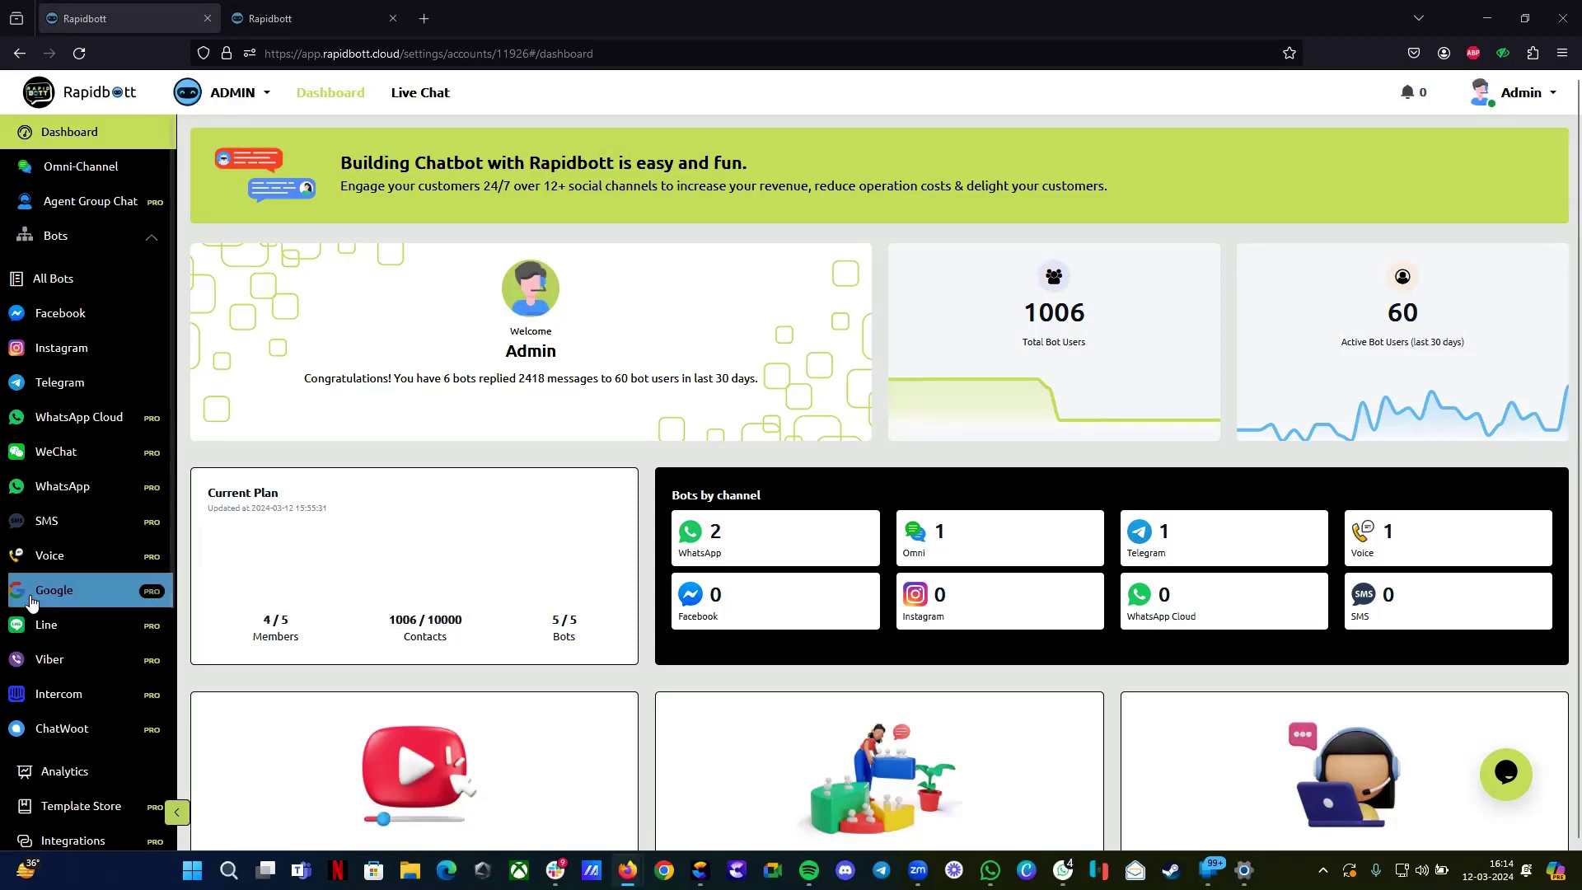
Step: Open the Google Gemini settings in the workspace's Artificial Intelligence integrations
scroll(82, 618, down, 3)
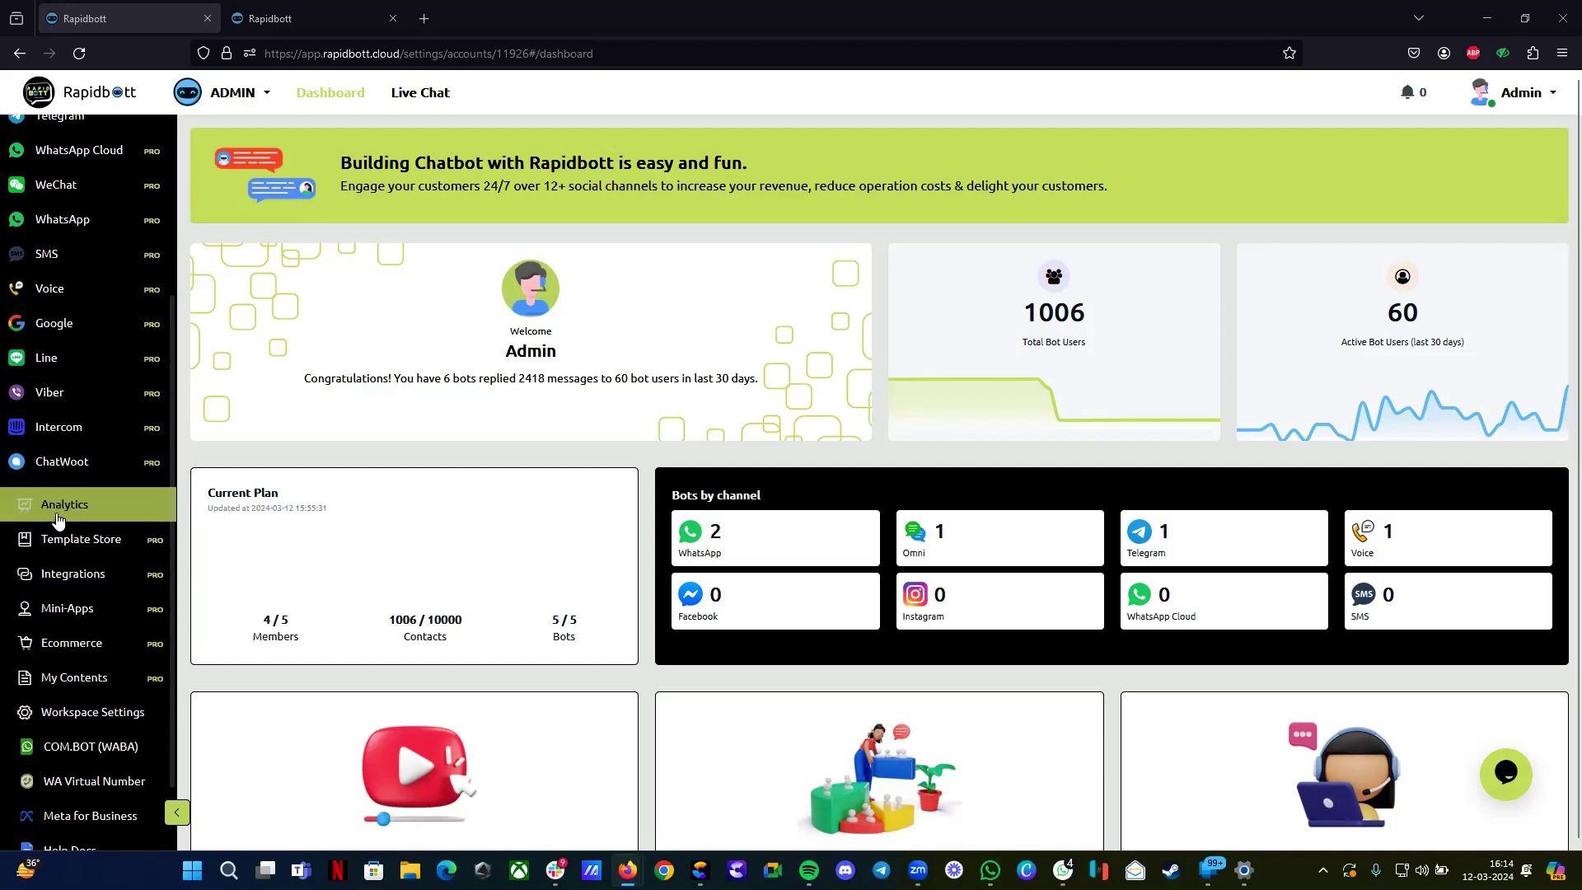
click(69, 580)
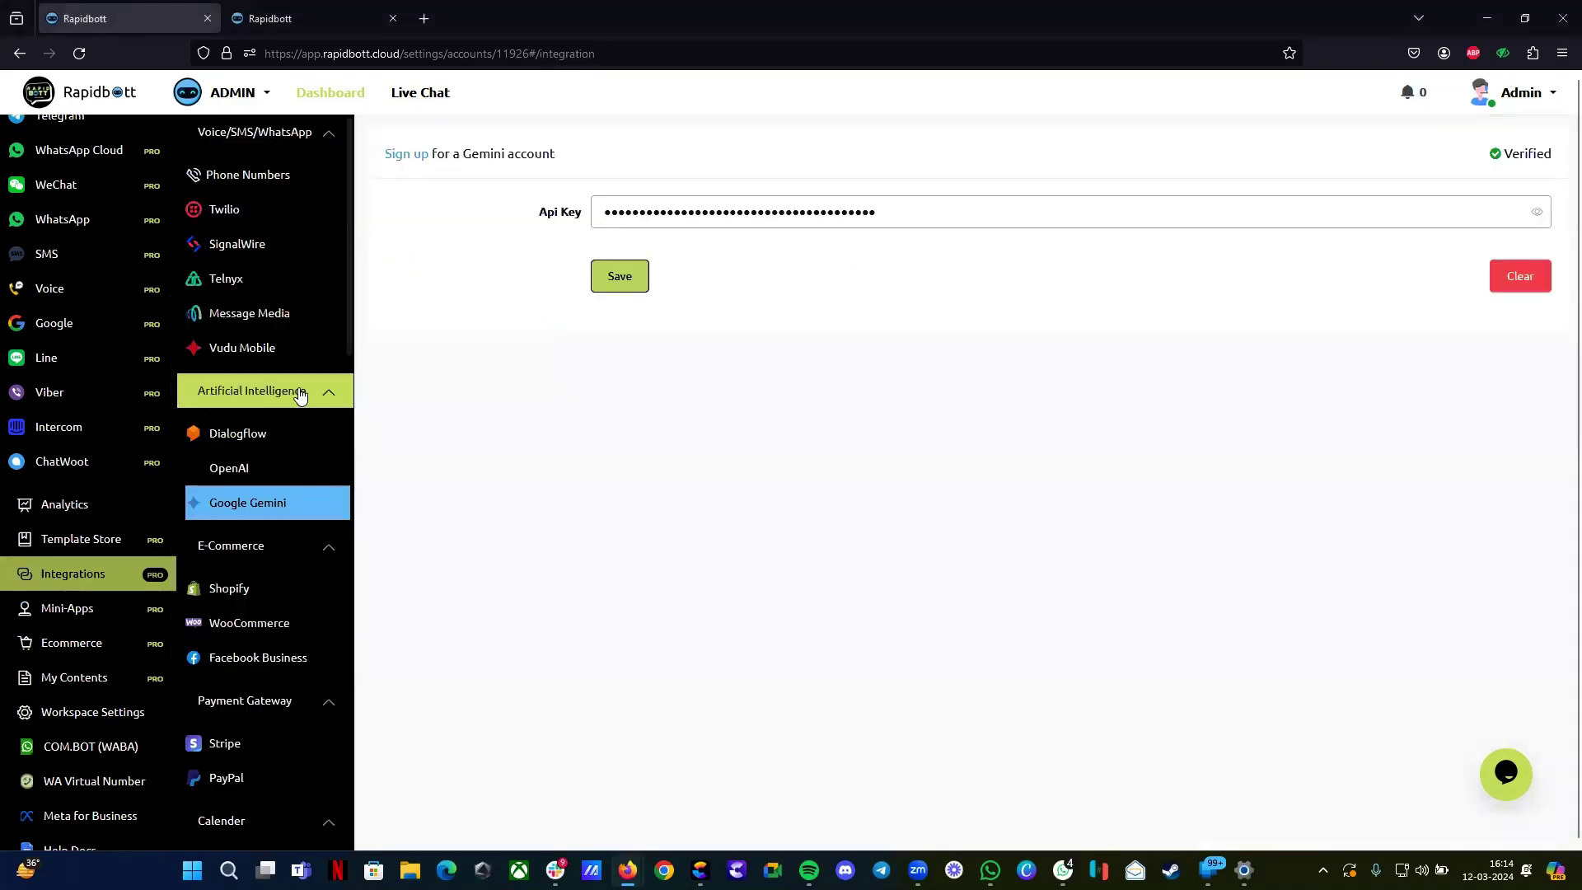
click(222, 507)
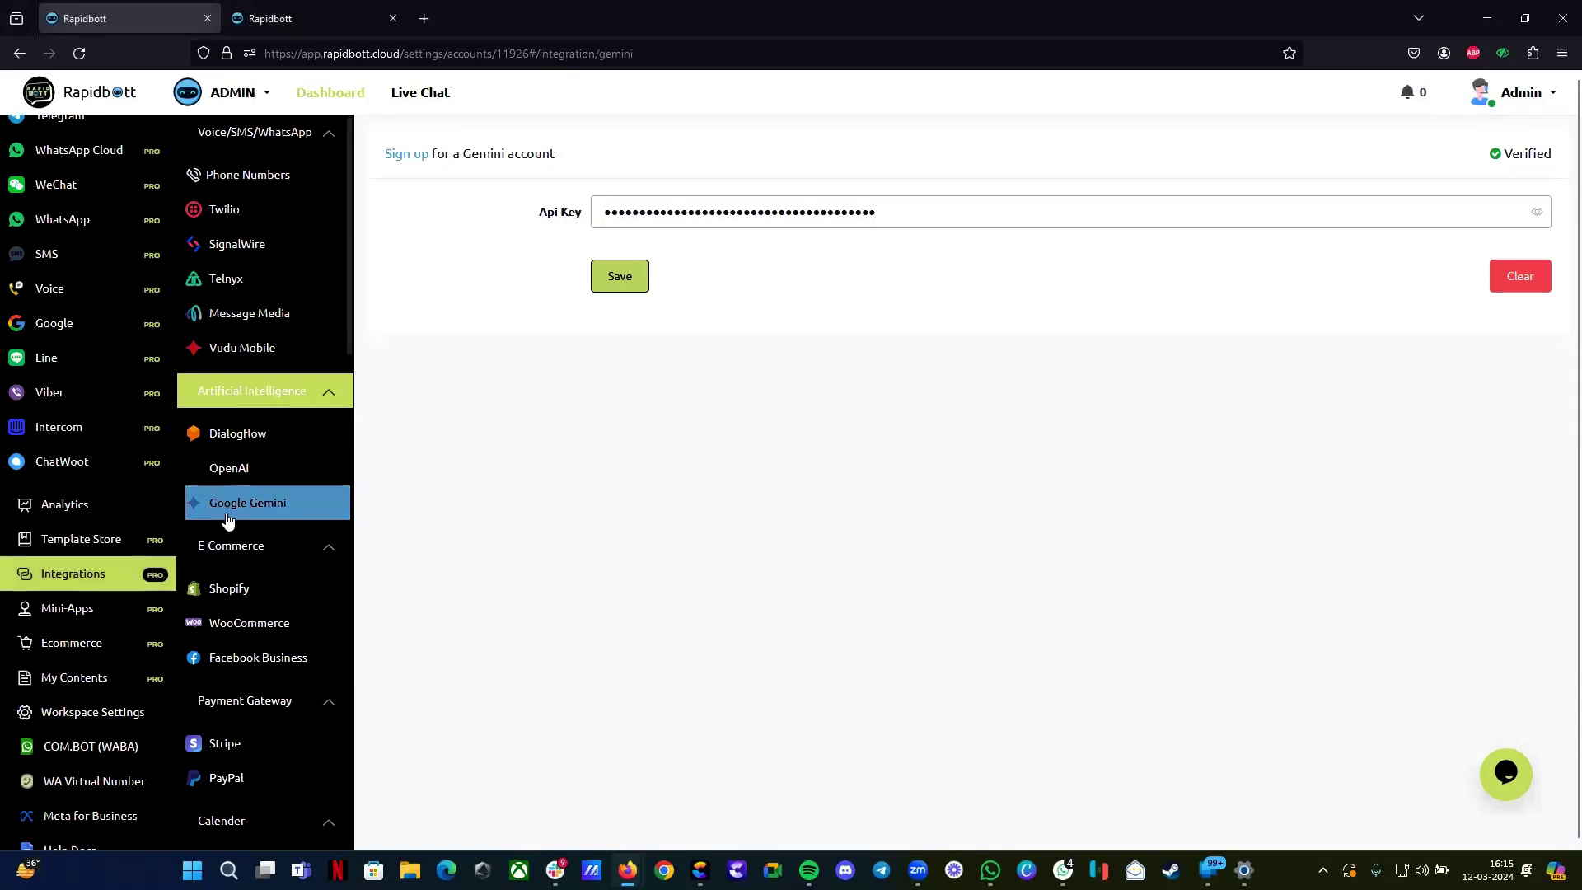
Step: Follow the Gemini sign-up link to Google AI Studio to see where API keys are obtained, and return to the Gemini integration settings
click(410, 157)
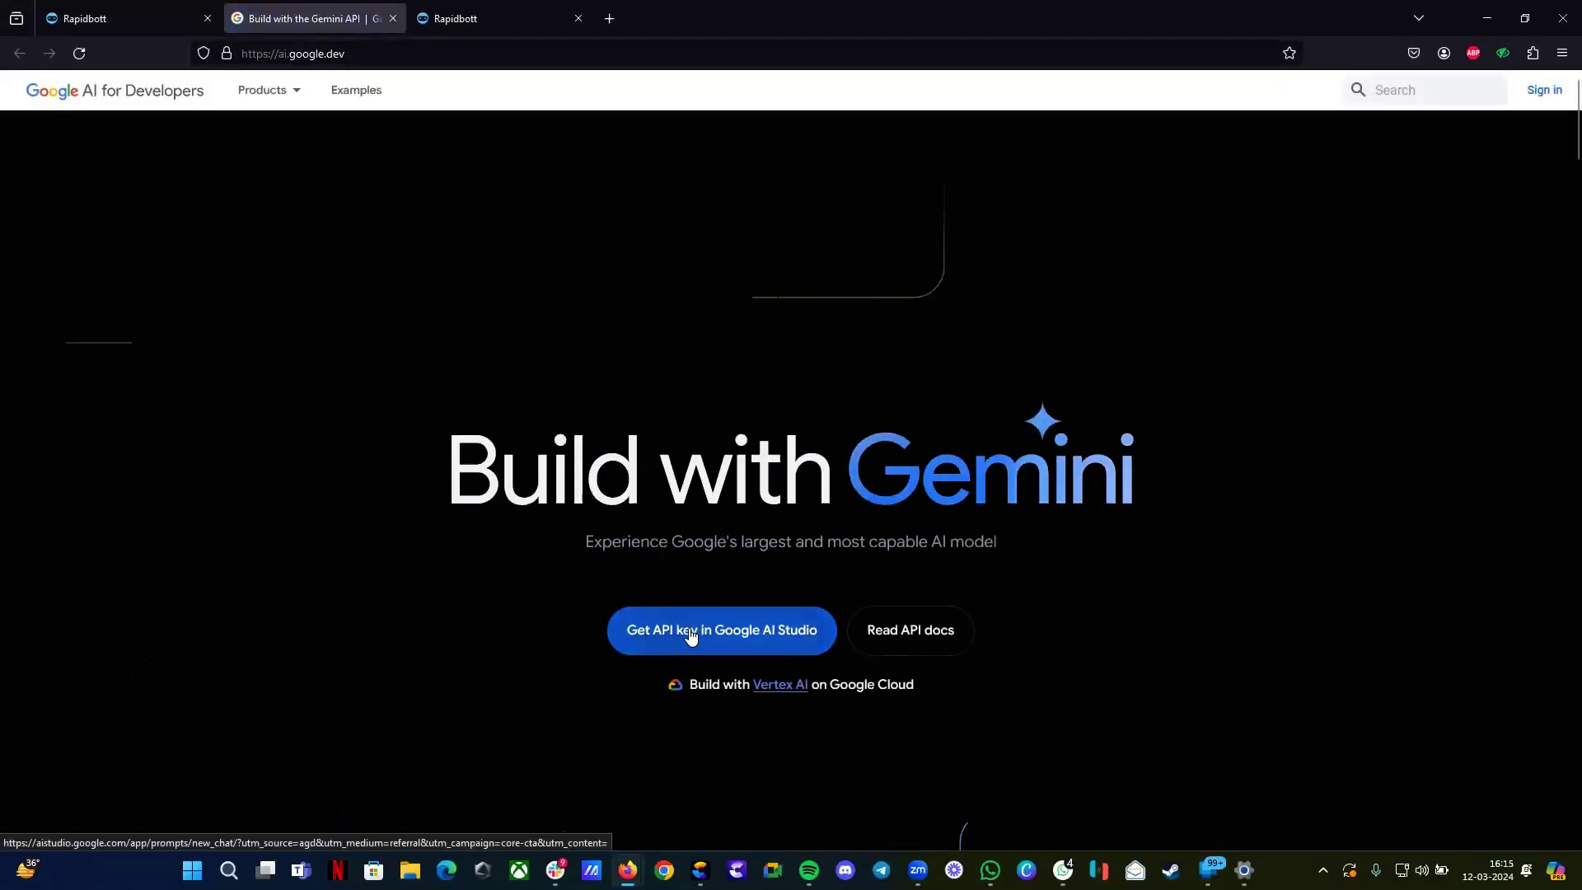
click(767, 631)
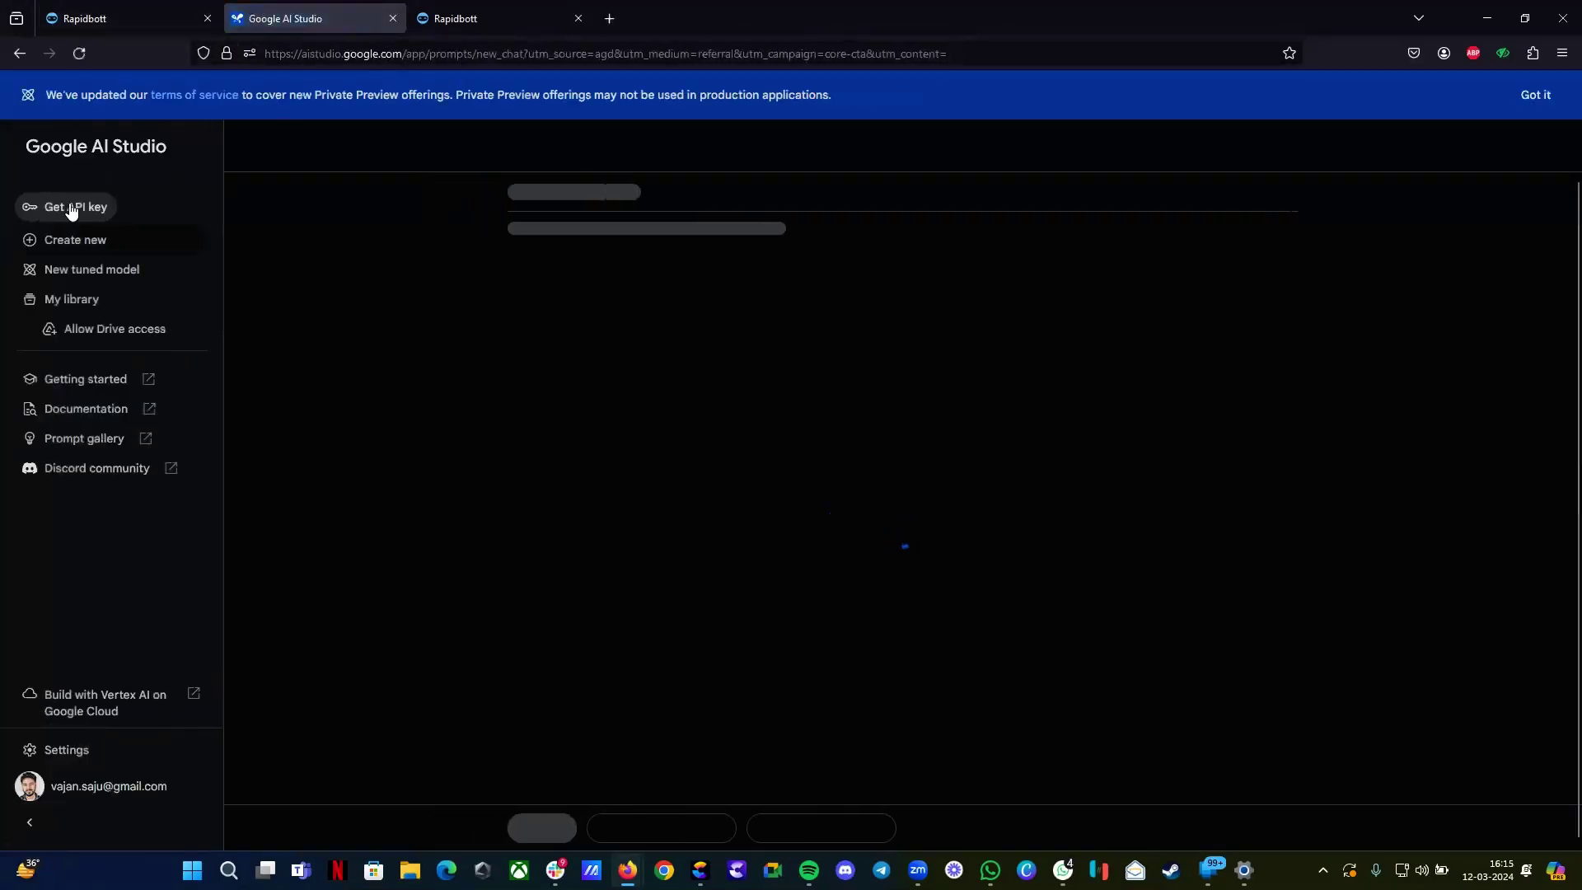
click(103, 18)
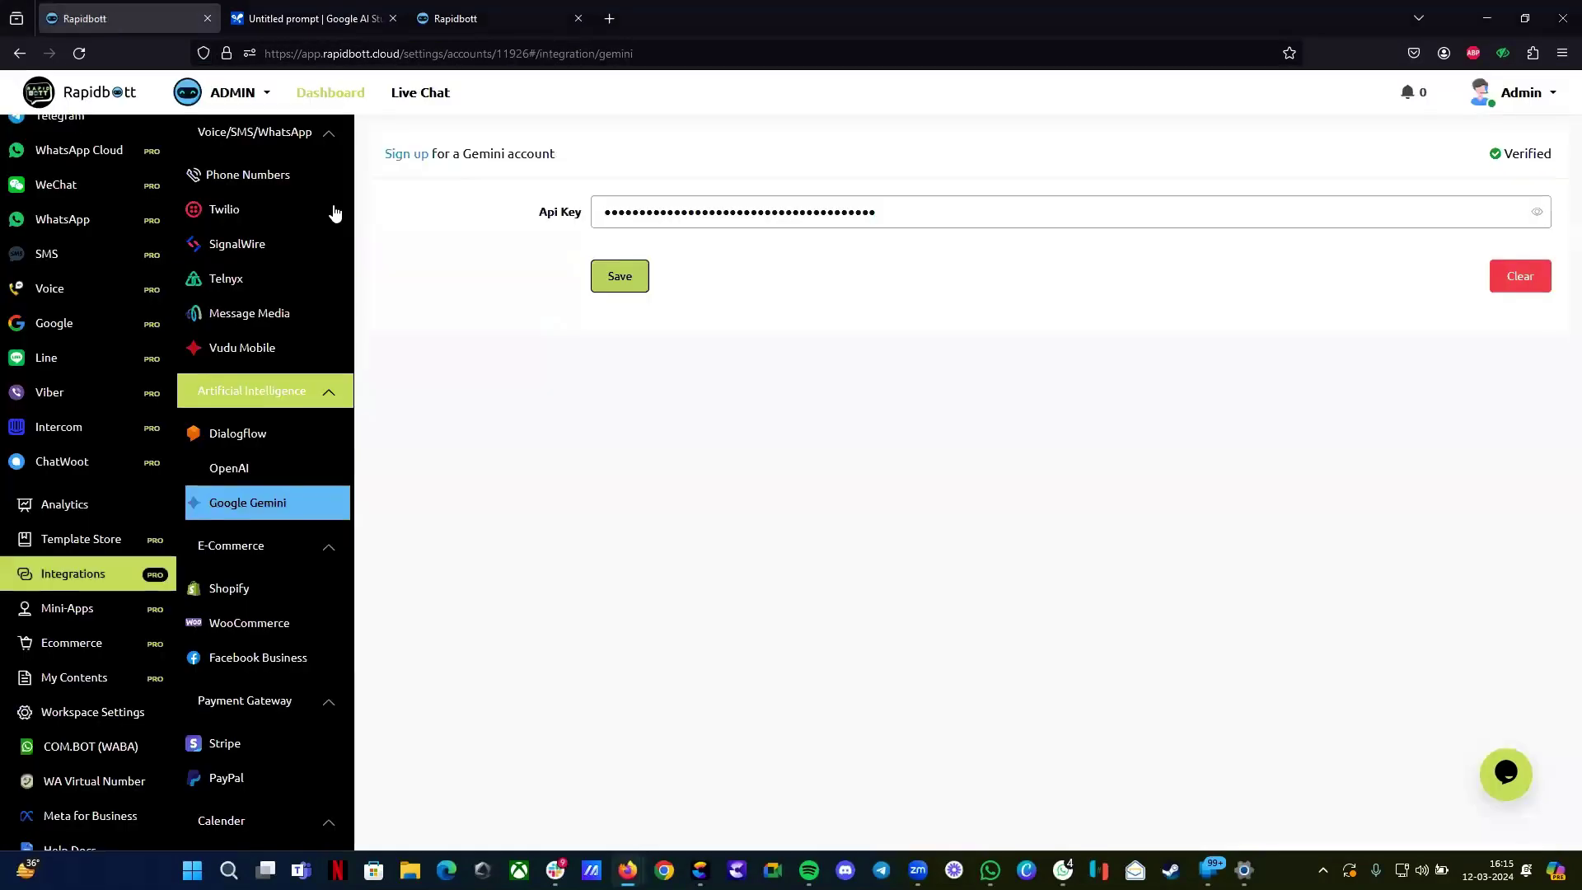
click(730, 220)
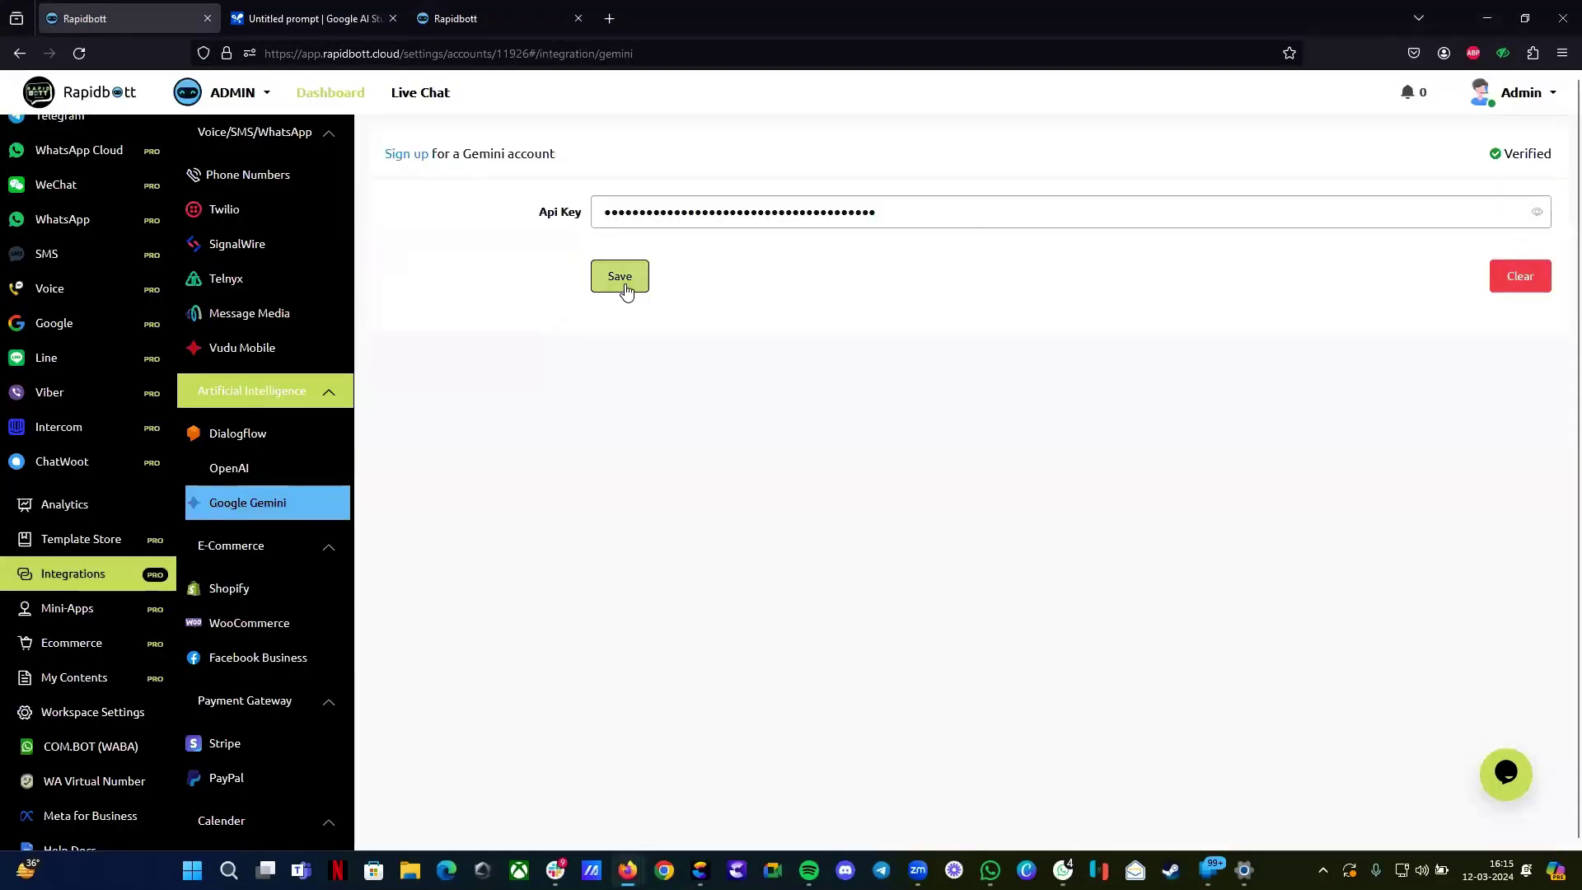
scroll(19, 443, up, 3)
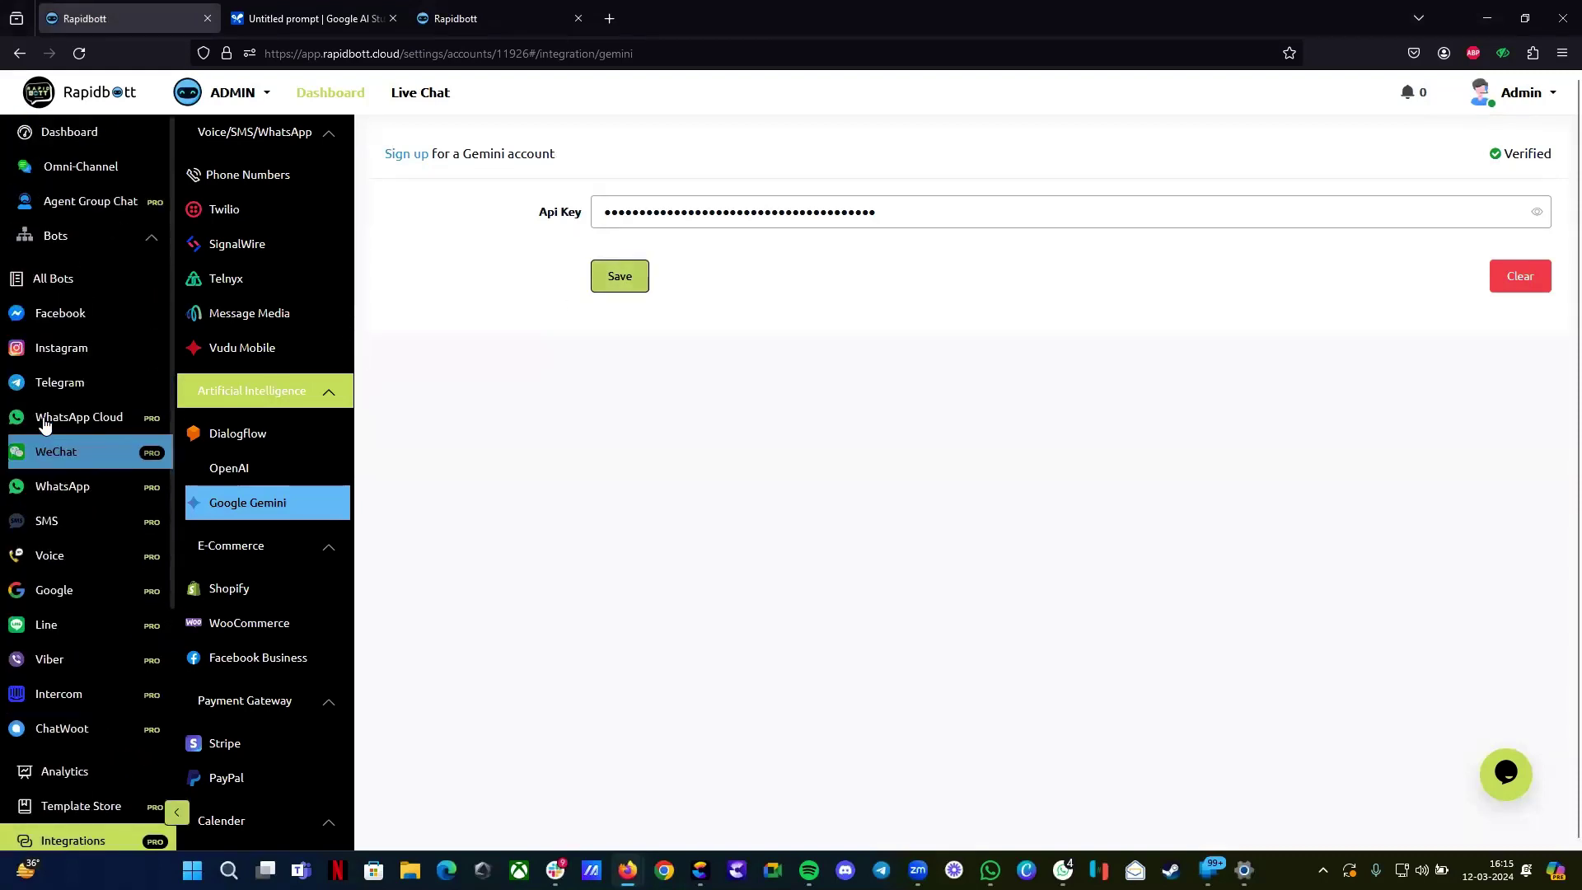
click(393, 19)
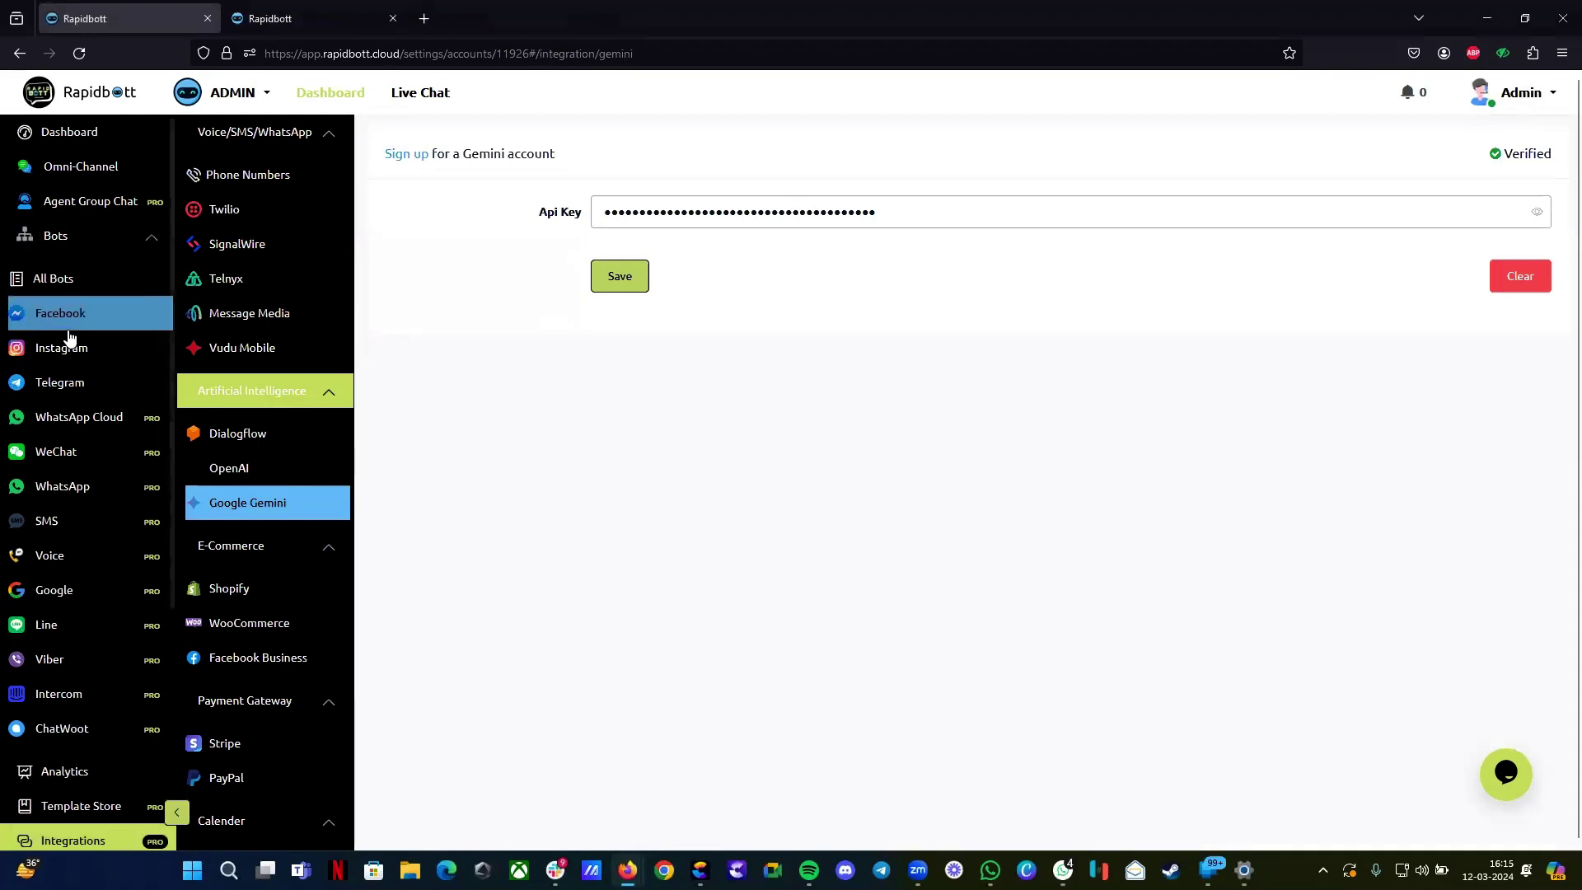
Step: Go from the Omni-Channel page to the open Google gemini flow and delete the List models item from Action #4
click(72, 169)
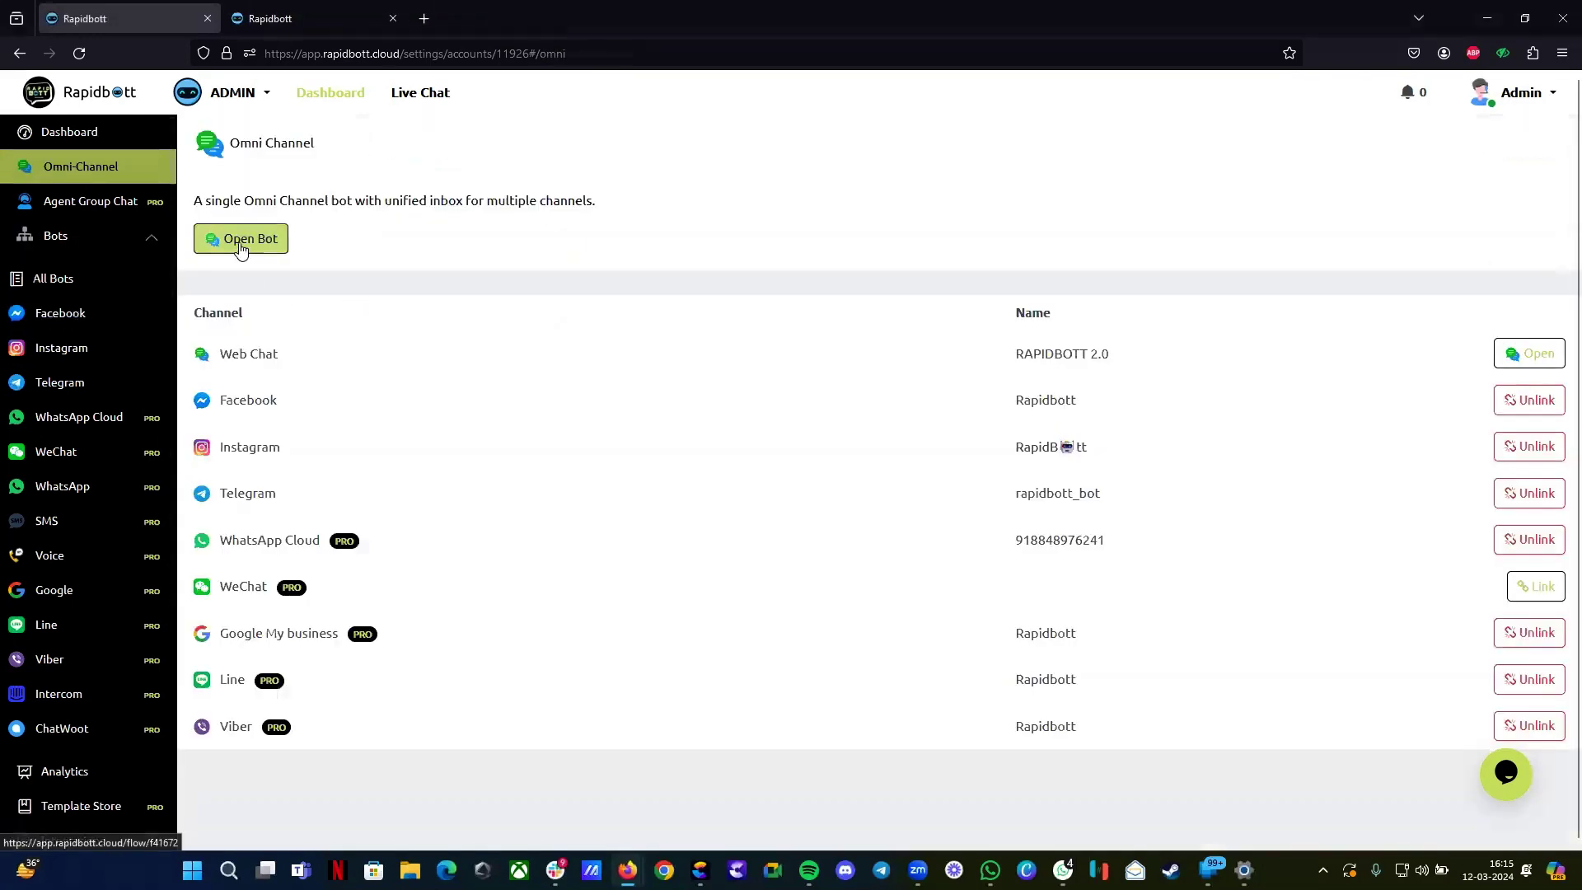
click(318, 16)
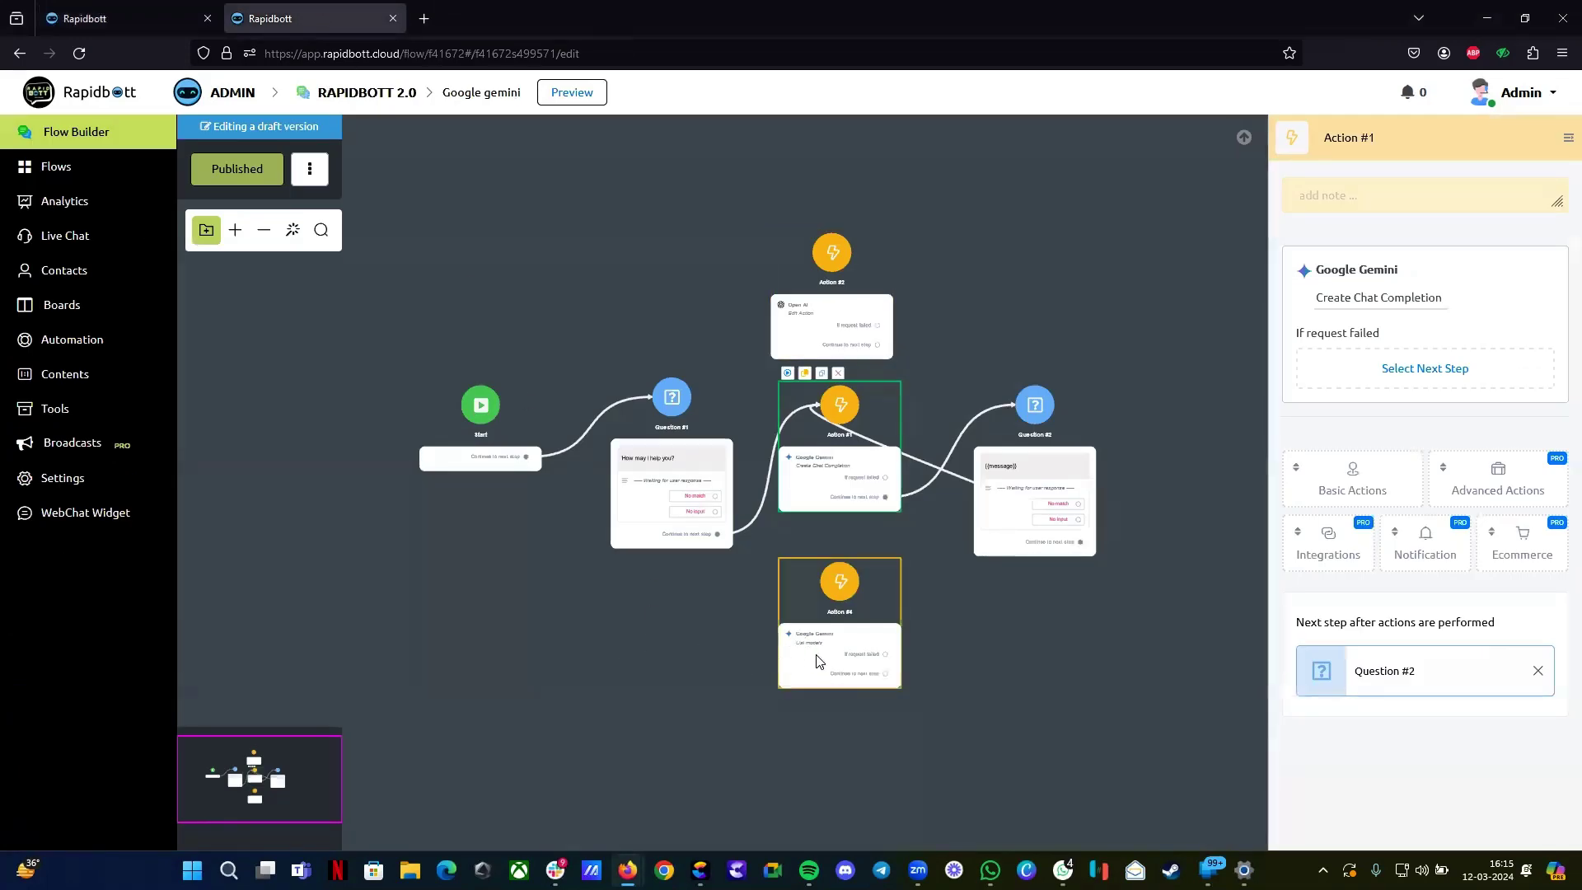
click(887, 655)
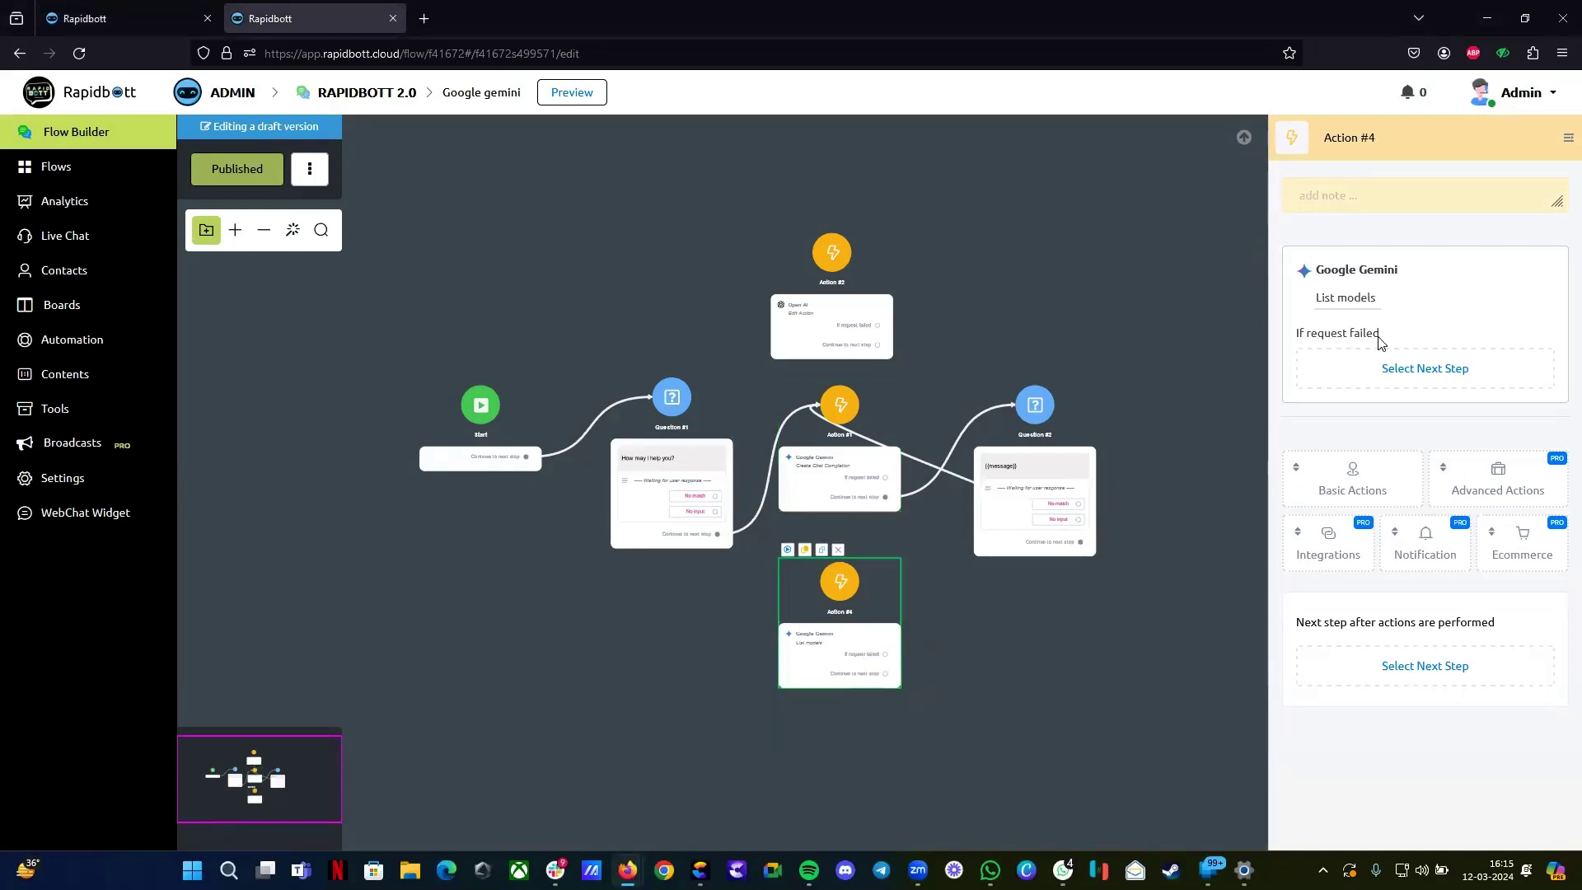
click(1442, 235)
click(946, 499)
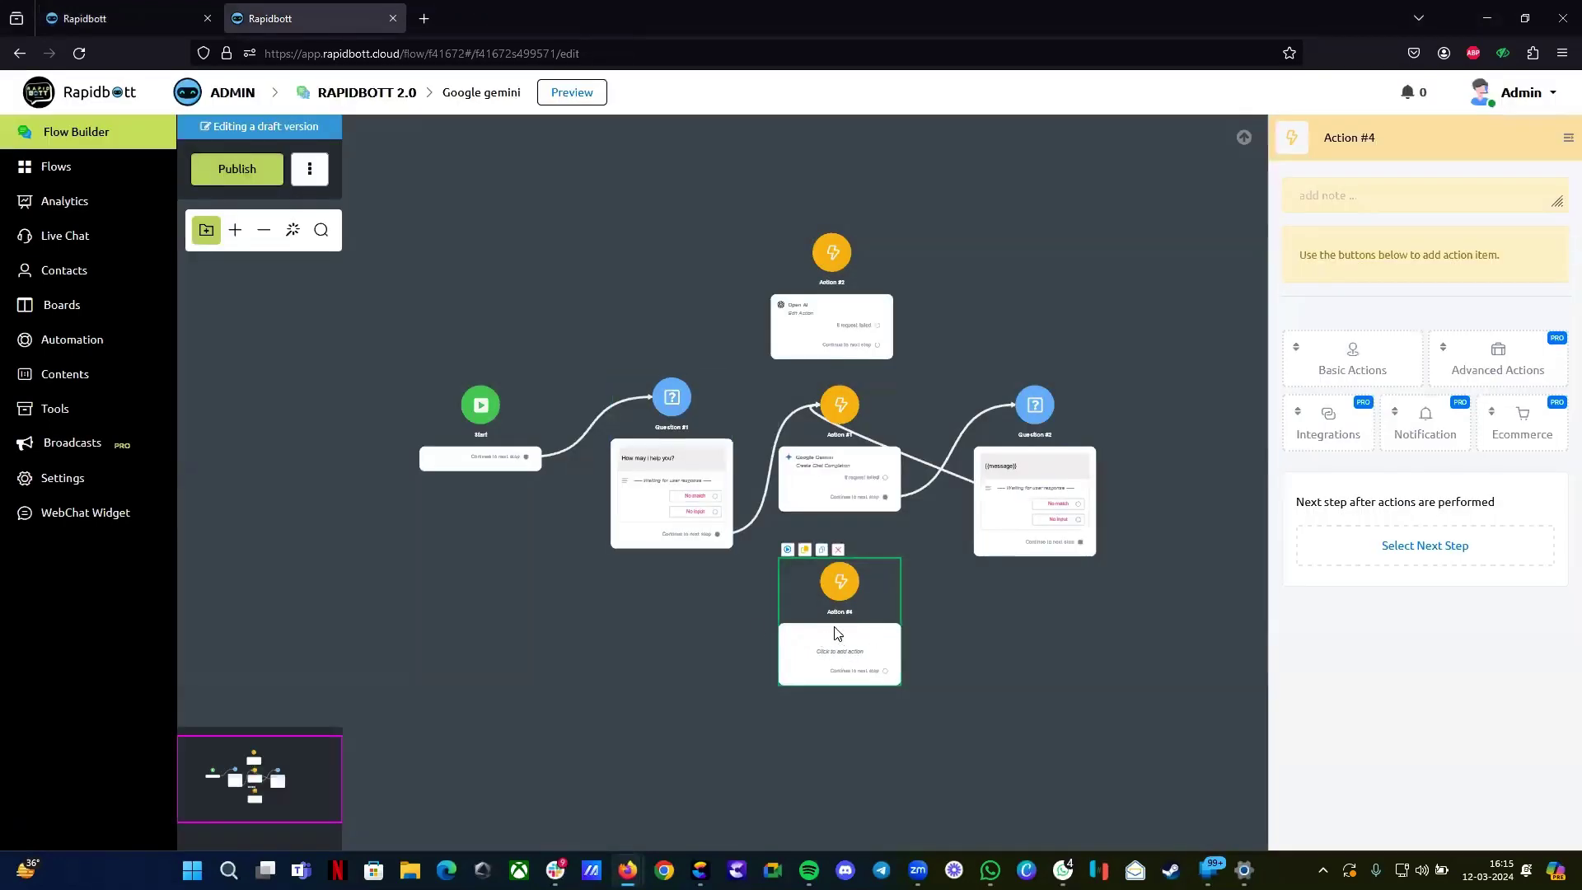
Step: Add a Google Gemini integration to the empty Action #4 node in the flow
click(565, 618)
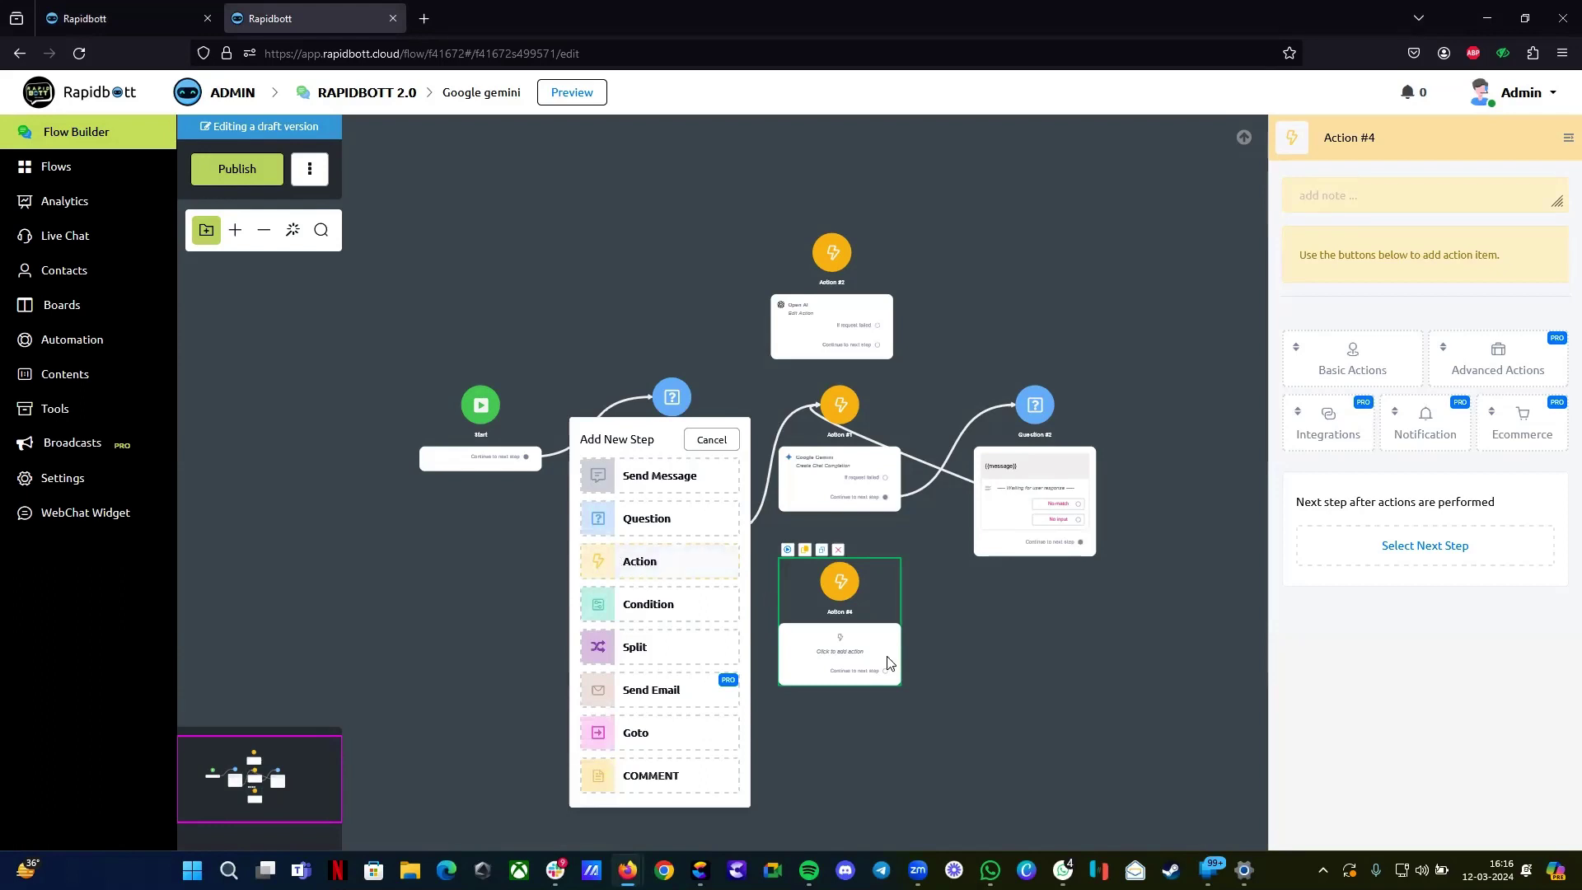
click(865, 618)
click(1316, 429)
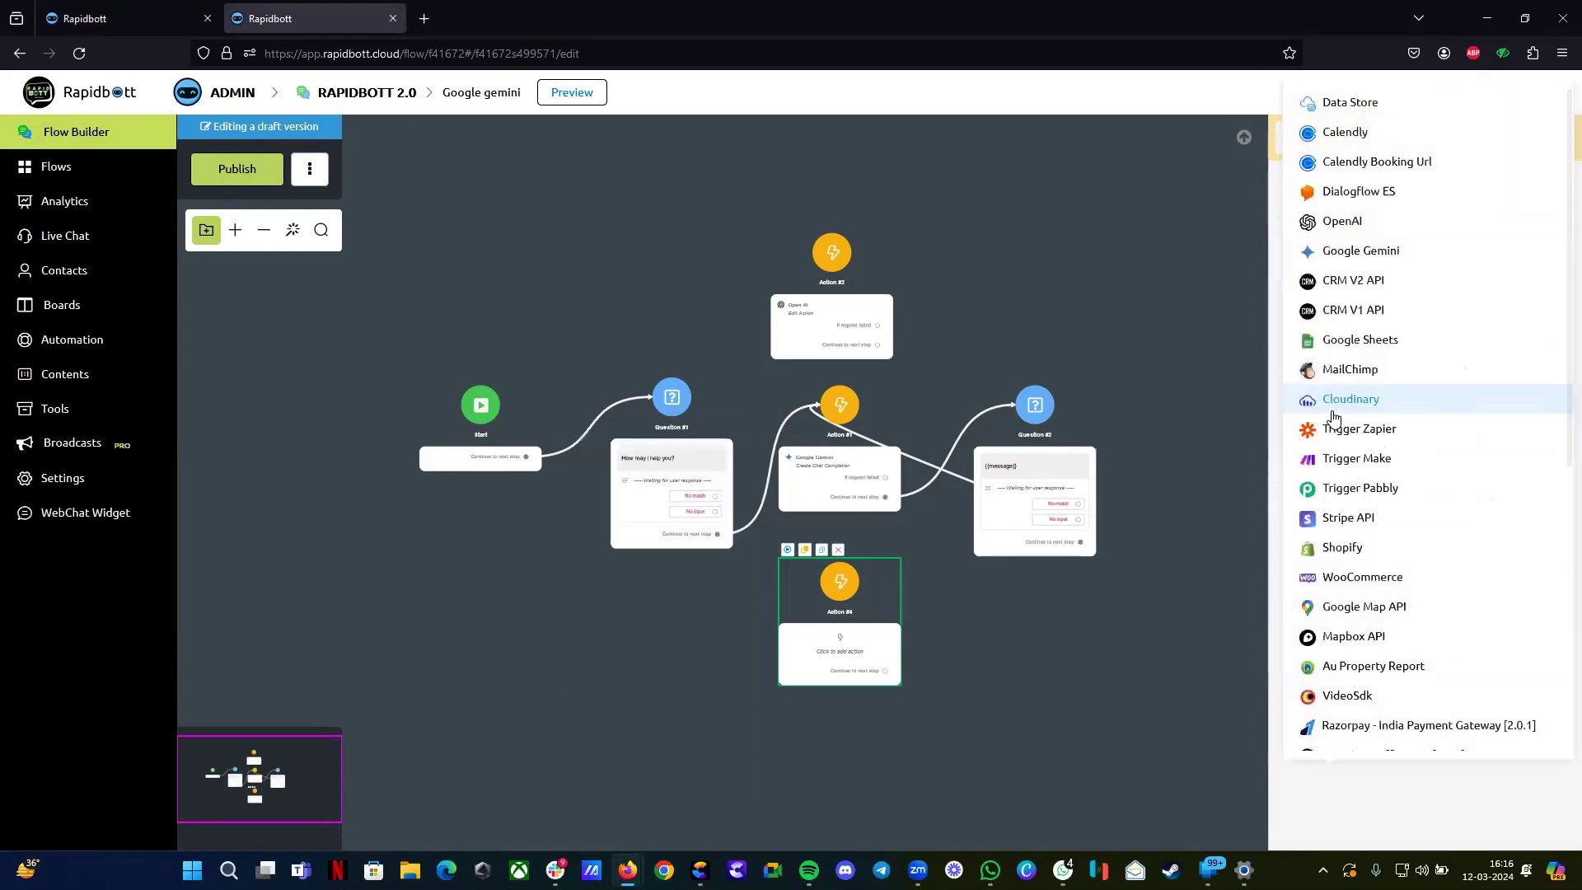
click(1316, 420)
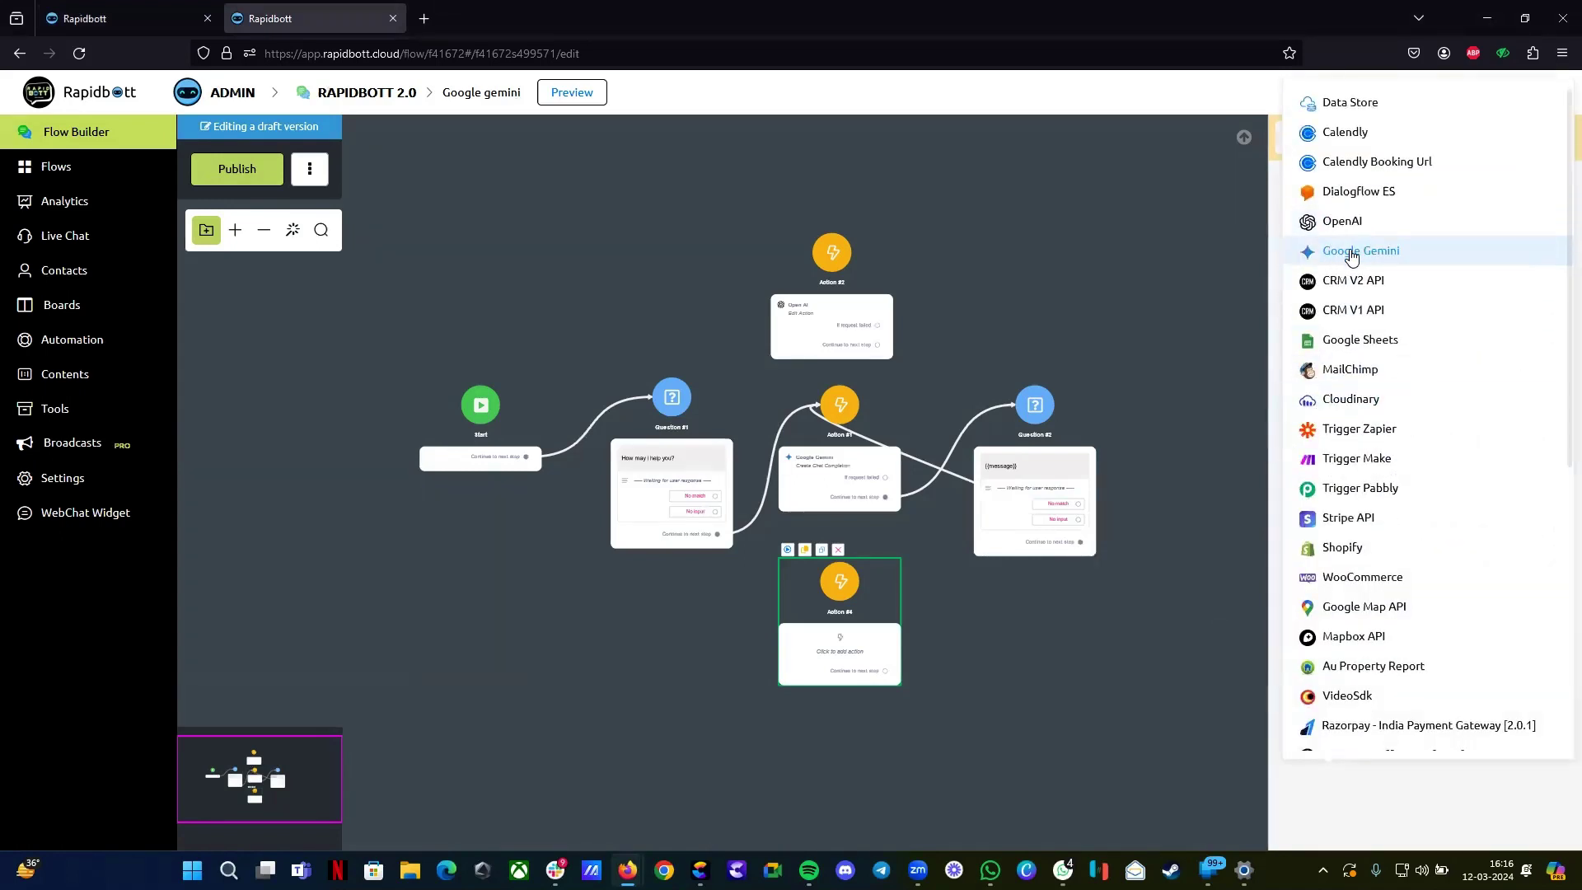
click(1372, 260)
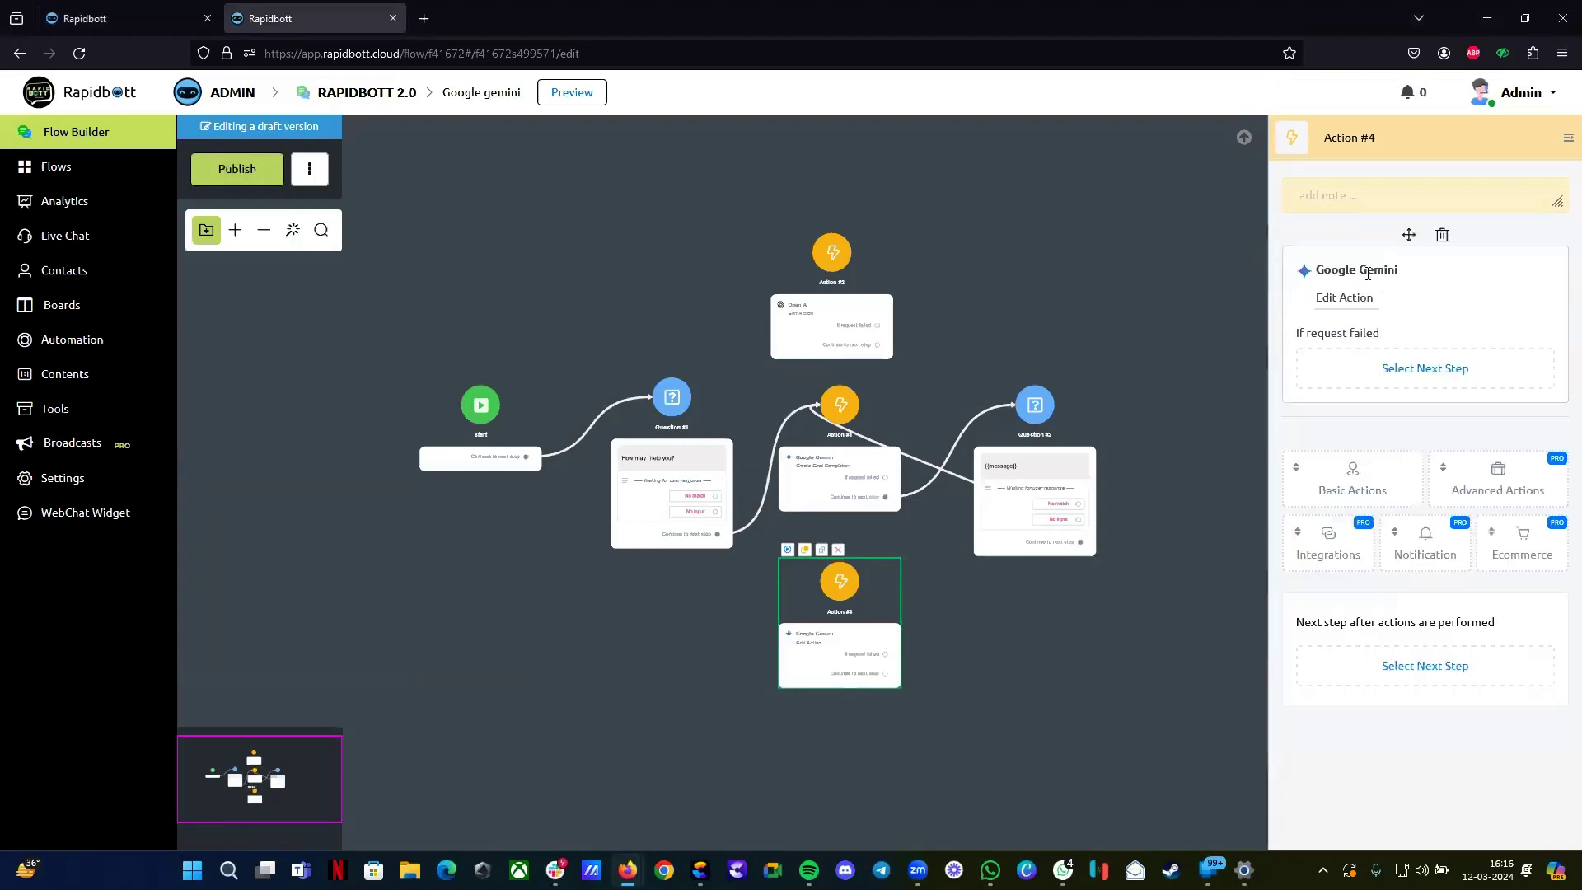
Step: Choose Create Chat Completion for the Google Gemini item in Action #4 and set Remember History to Yes
click(1341, 304)
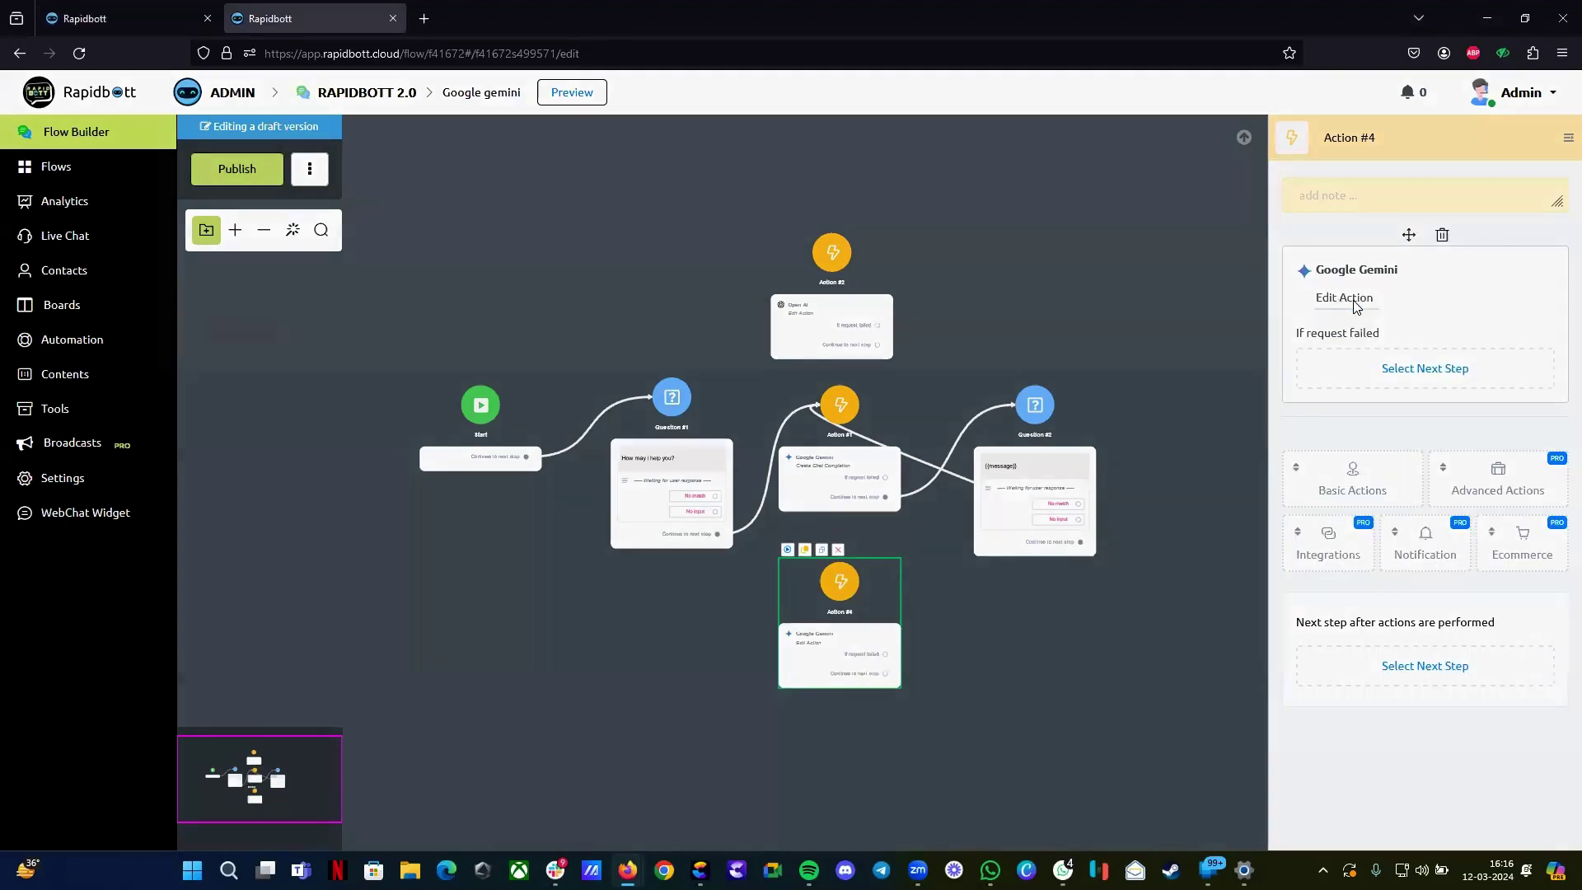
click(459, 233)
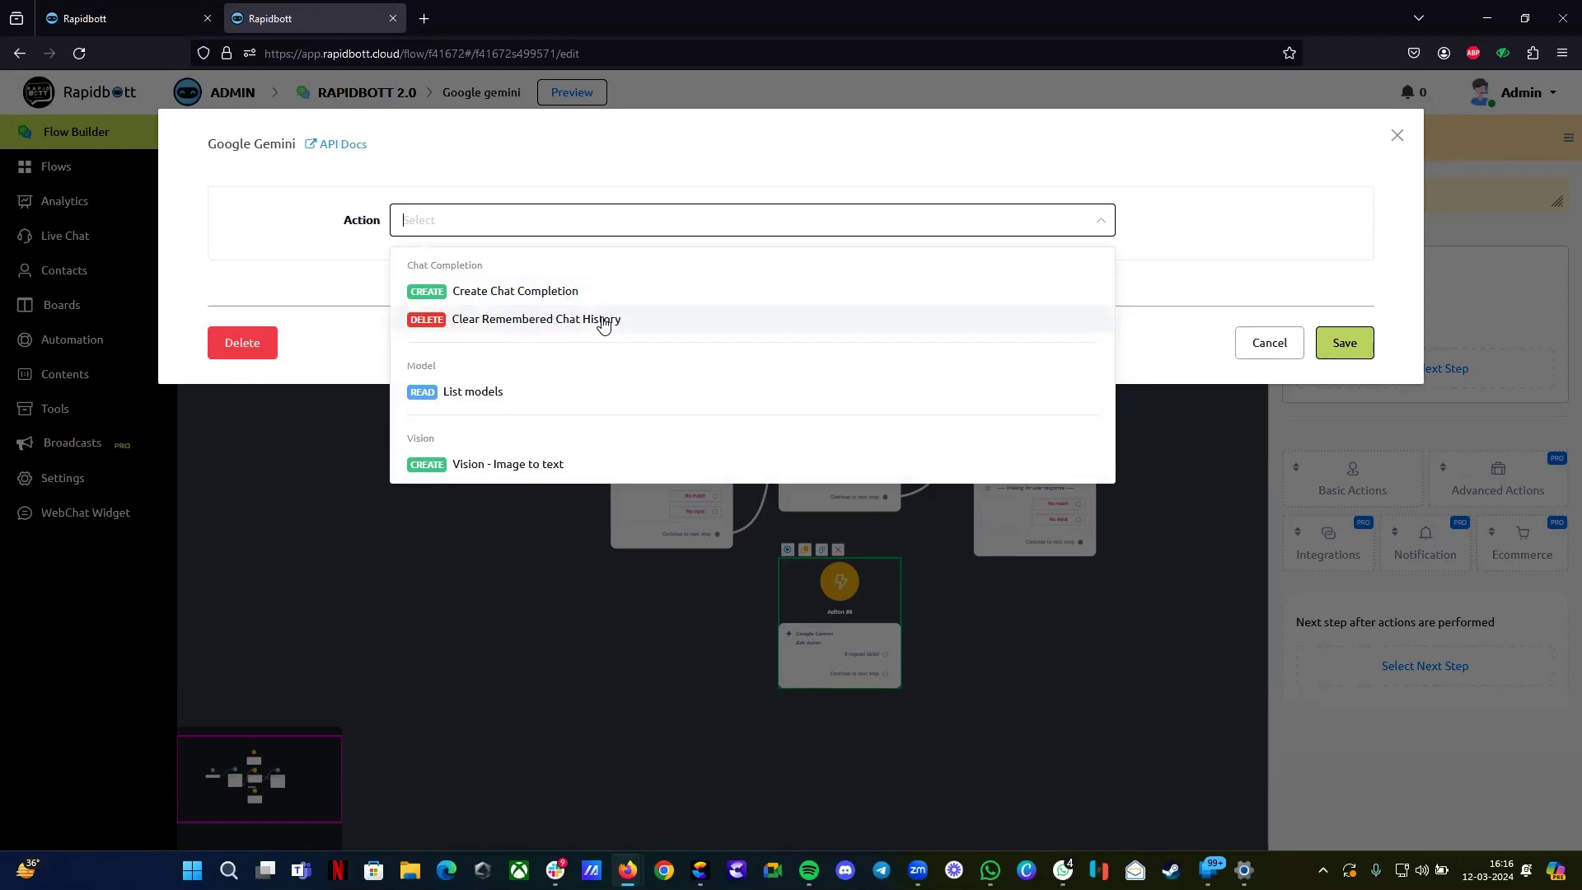
click(496, 294)
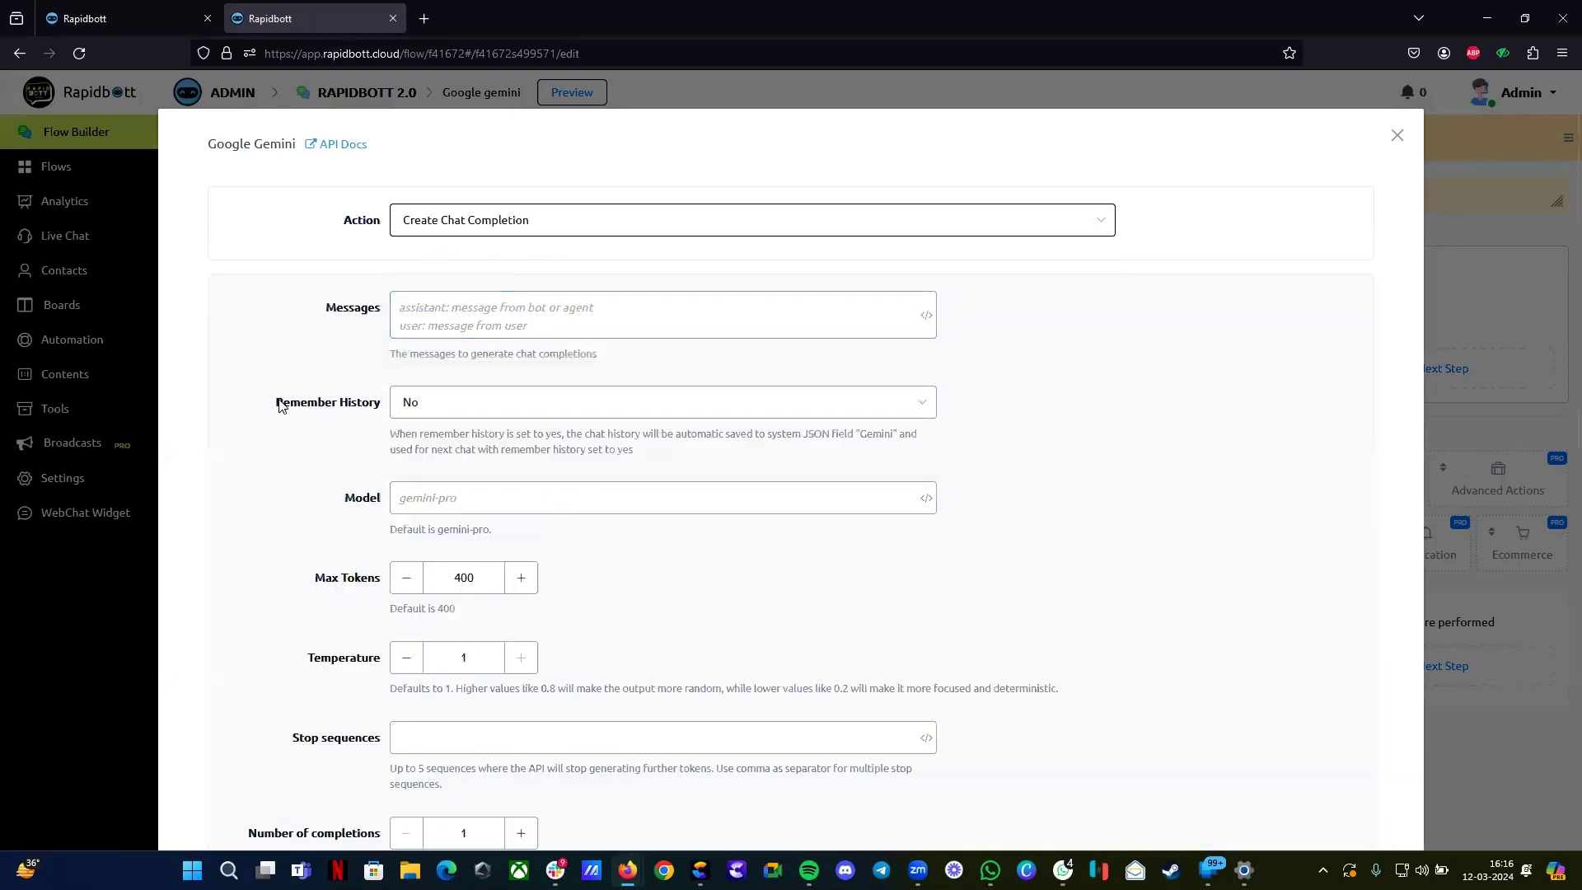
scroll(412, 396, down, 3)
scroll(429, 387, up, 3)
click(437, 404)
click(437, 451)
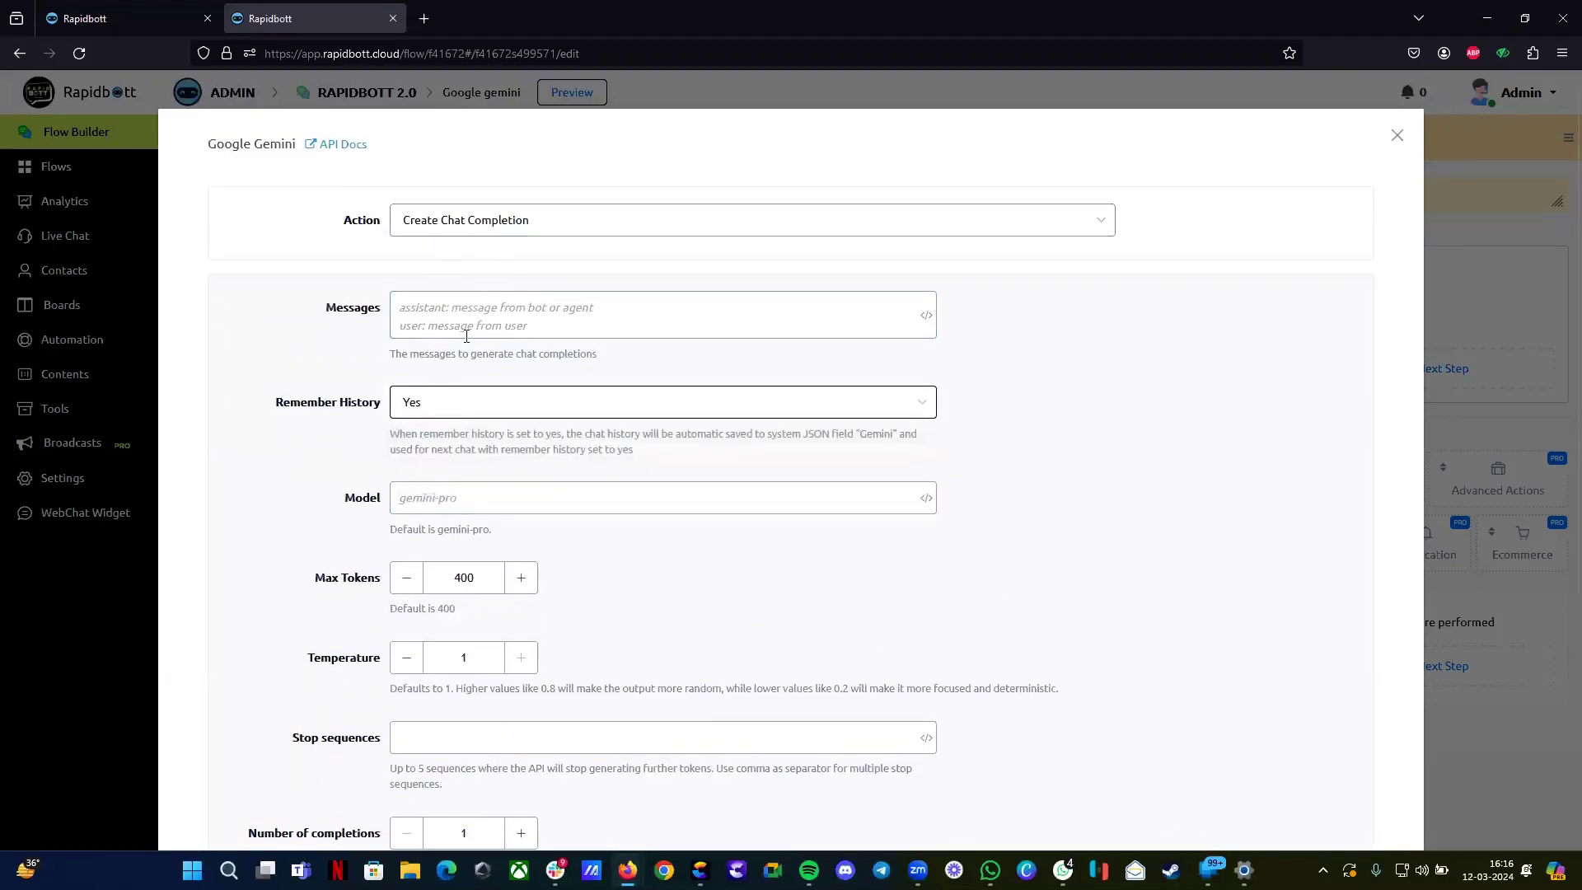
Step: Switch the Google Gemini action to Clear Remembered Chat History
click(455, 235)
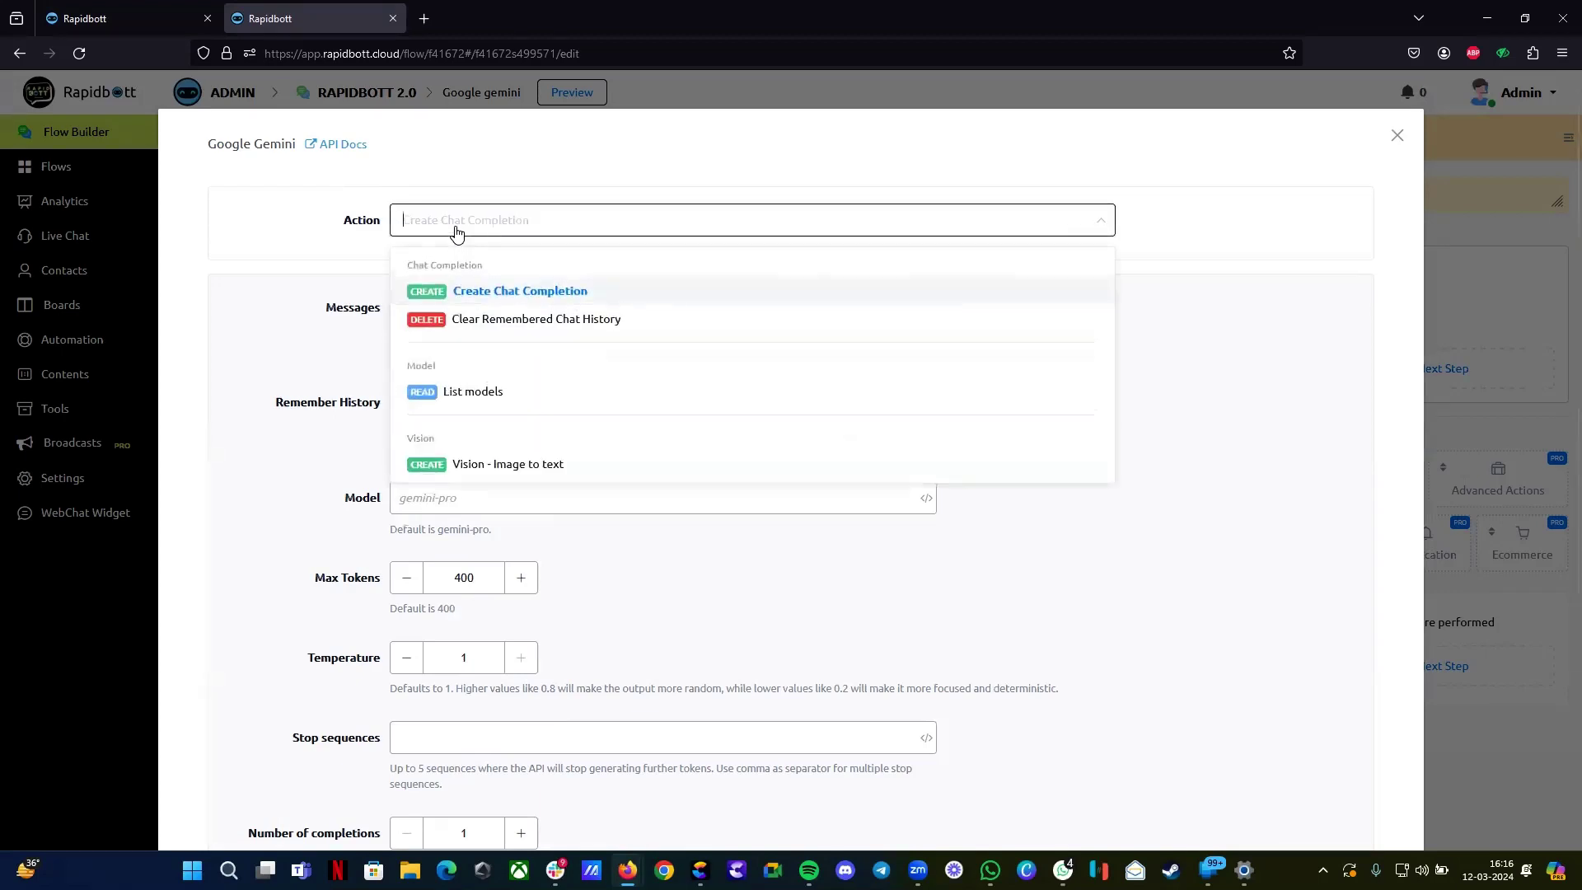
click(313, 345)
click(462, 220)
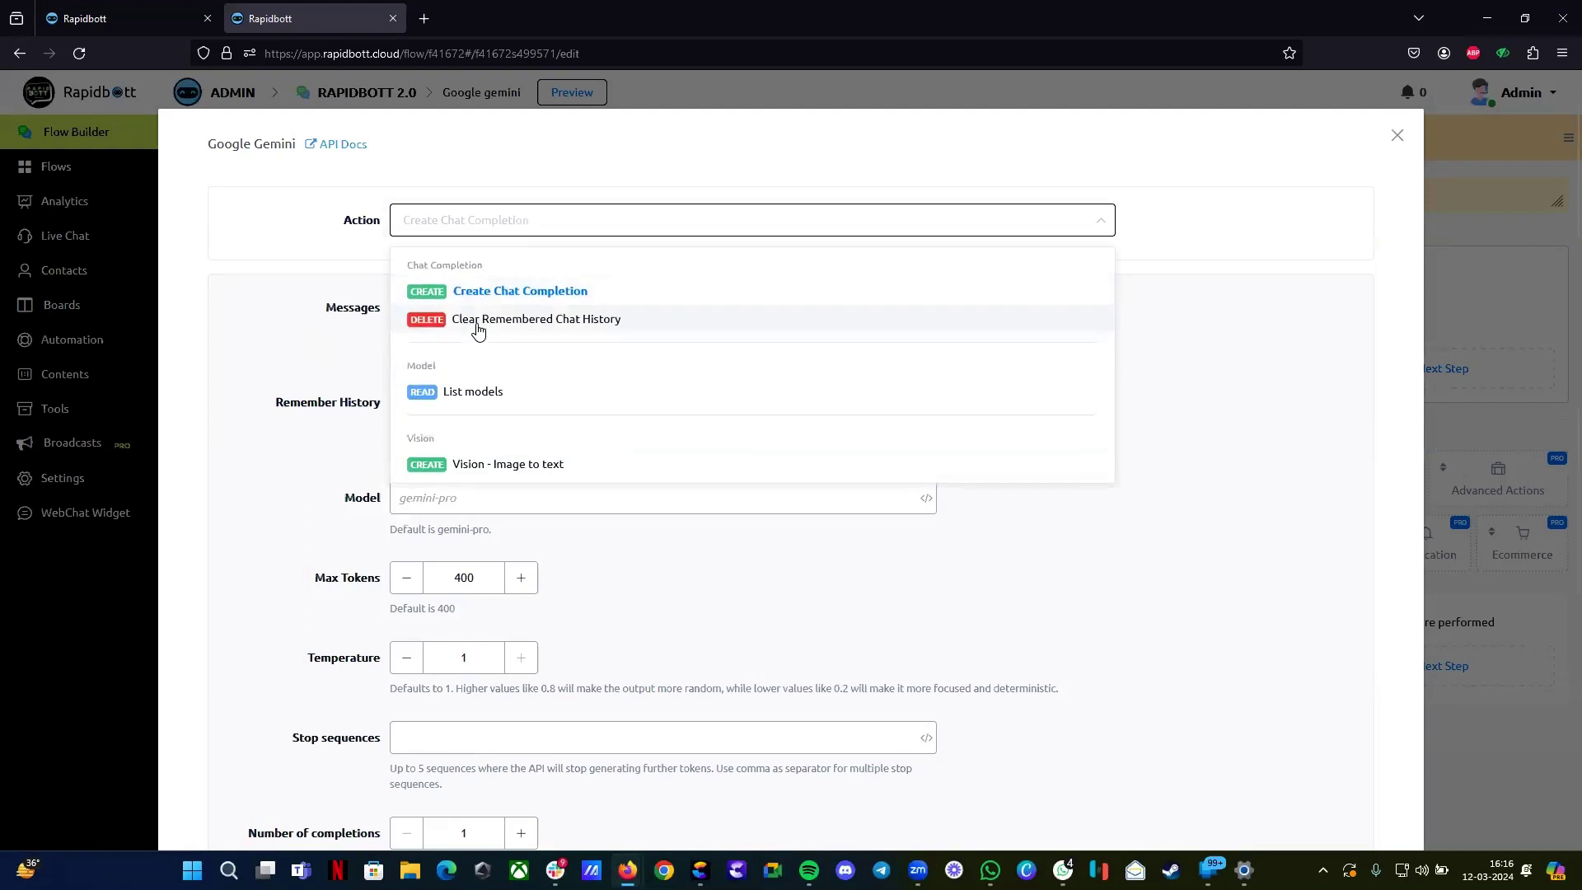
click(478, 327)
Step: Switch the Google Gemini action to List models, run a test request and examine the returned sample data
click(478, 219)
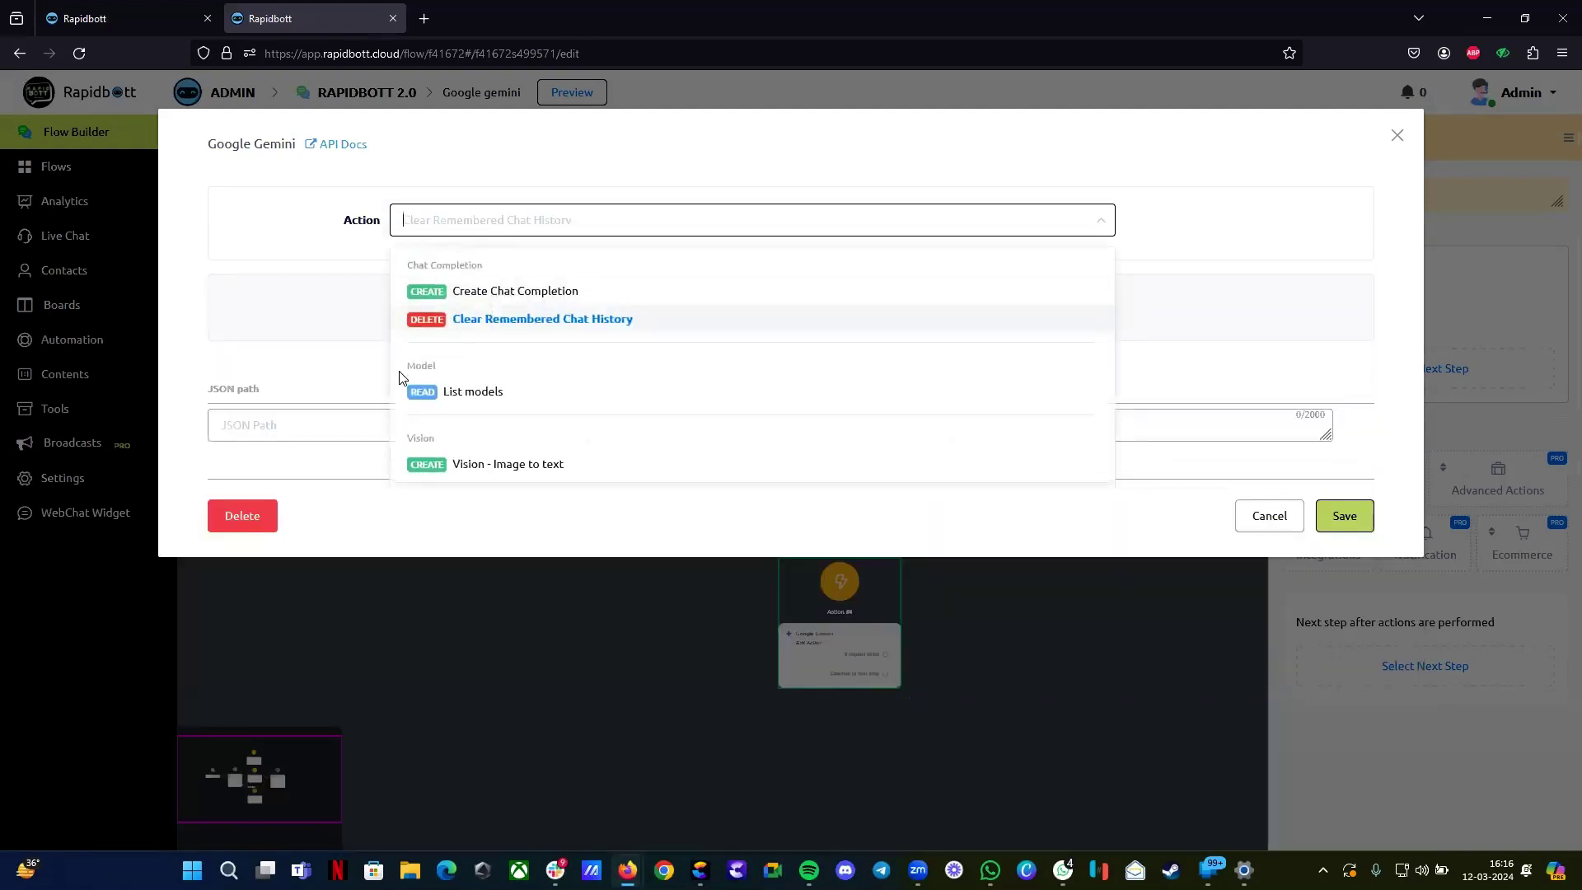
click(468, 399)
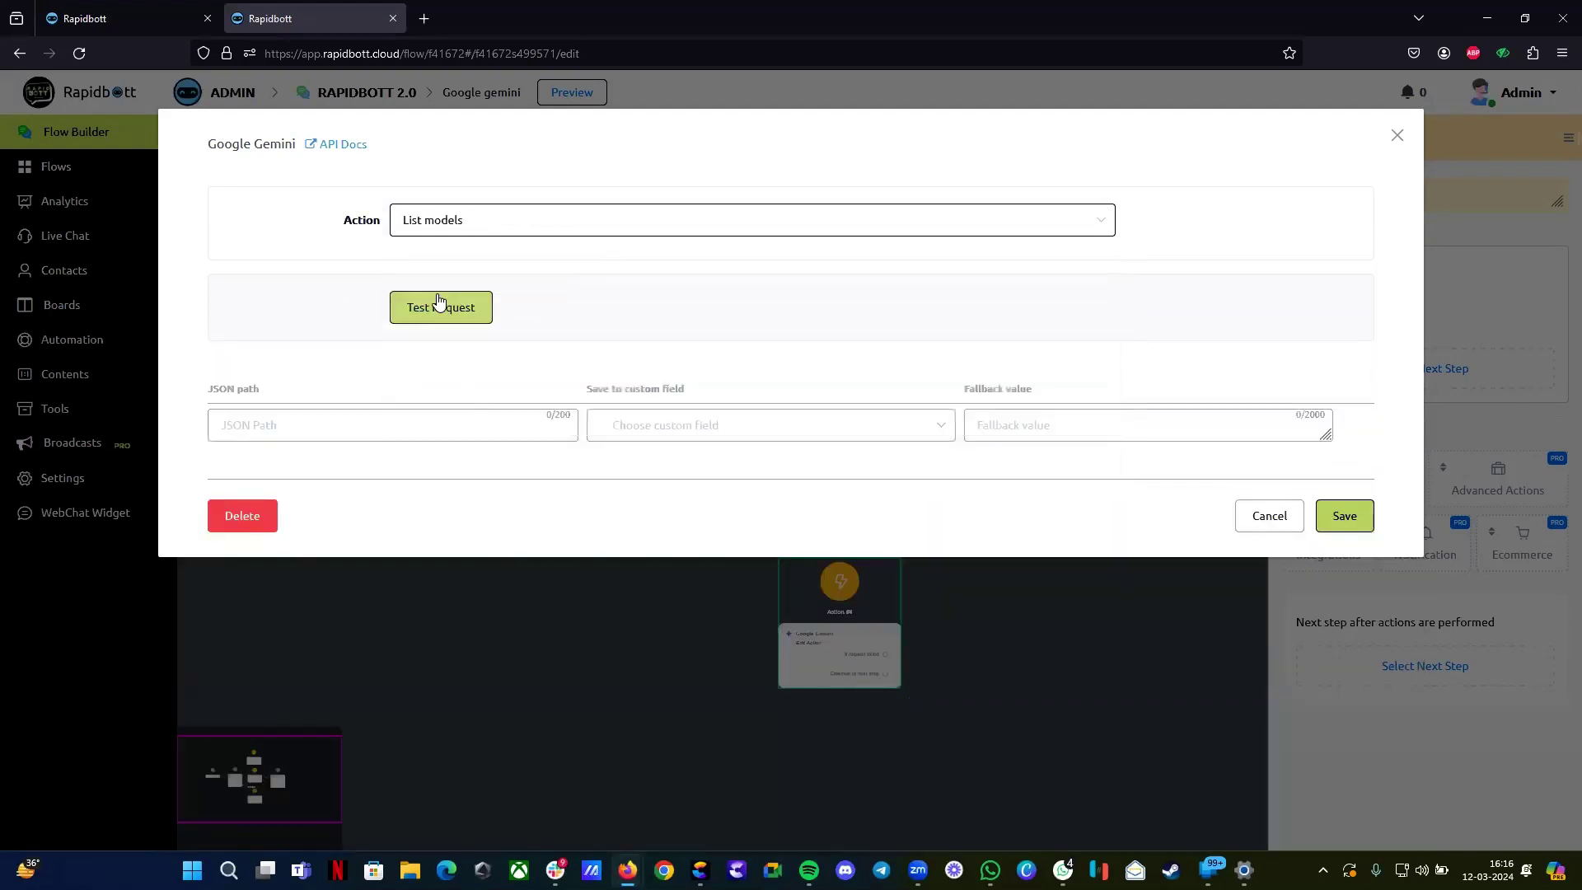
click(440, 306)
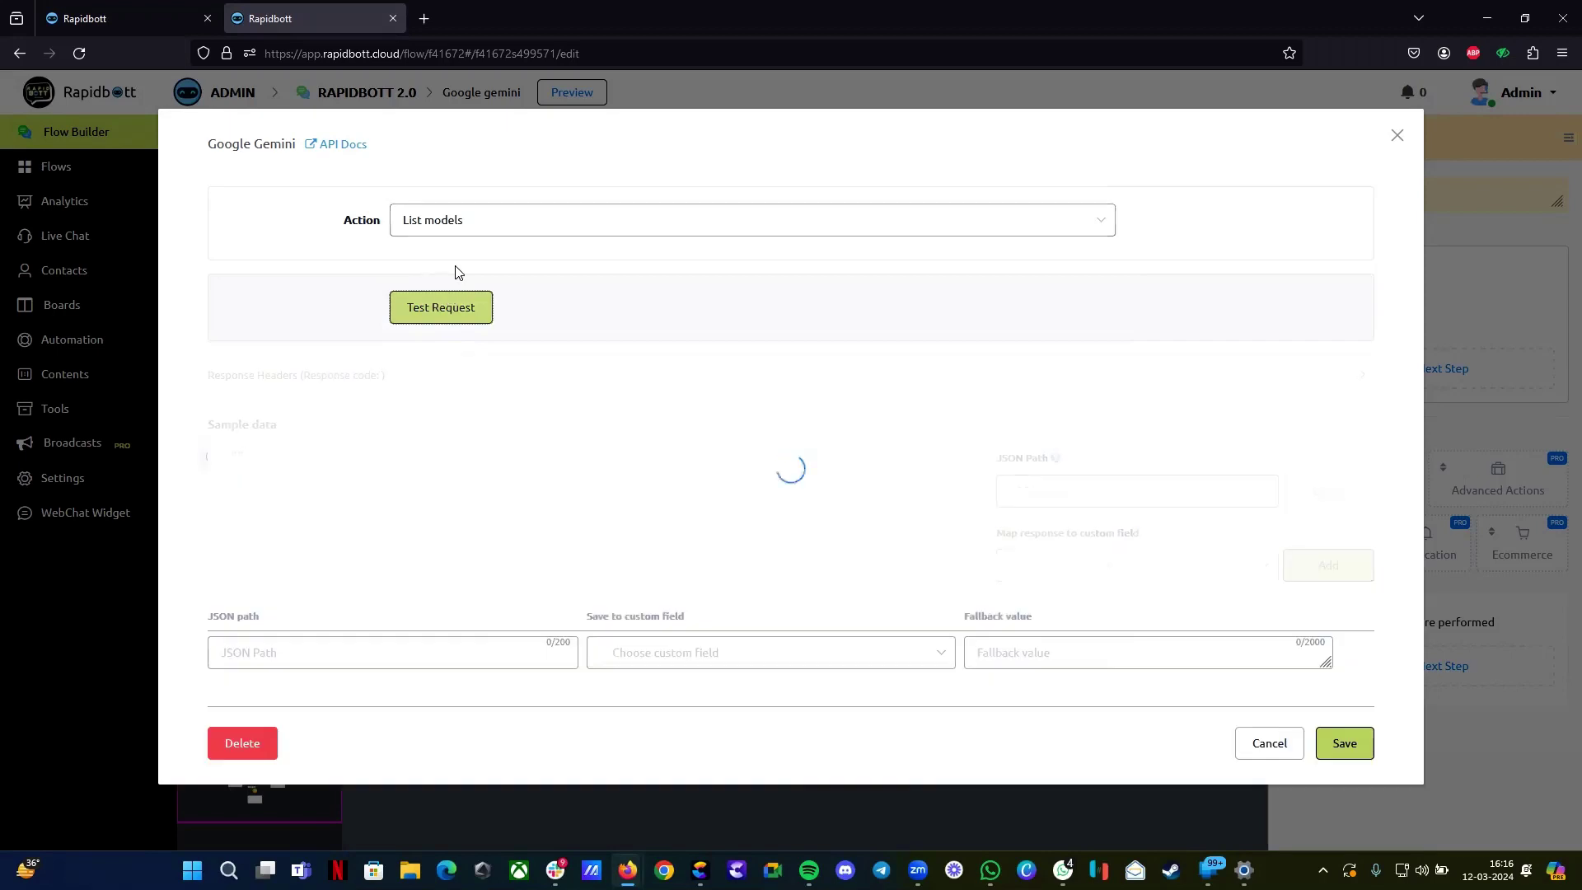
scroll(428, 554, down, 10)
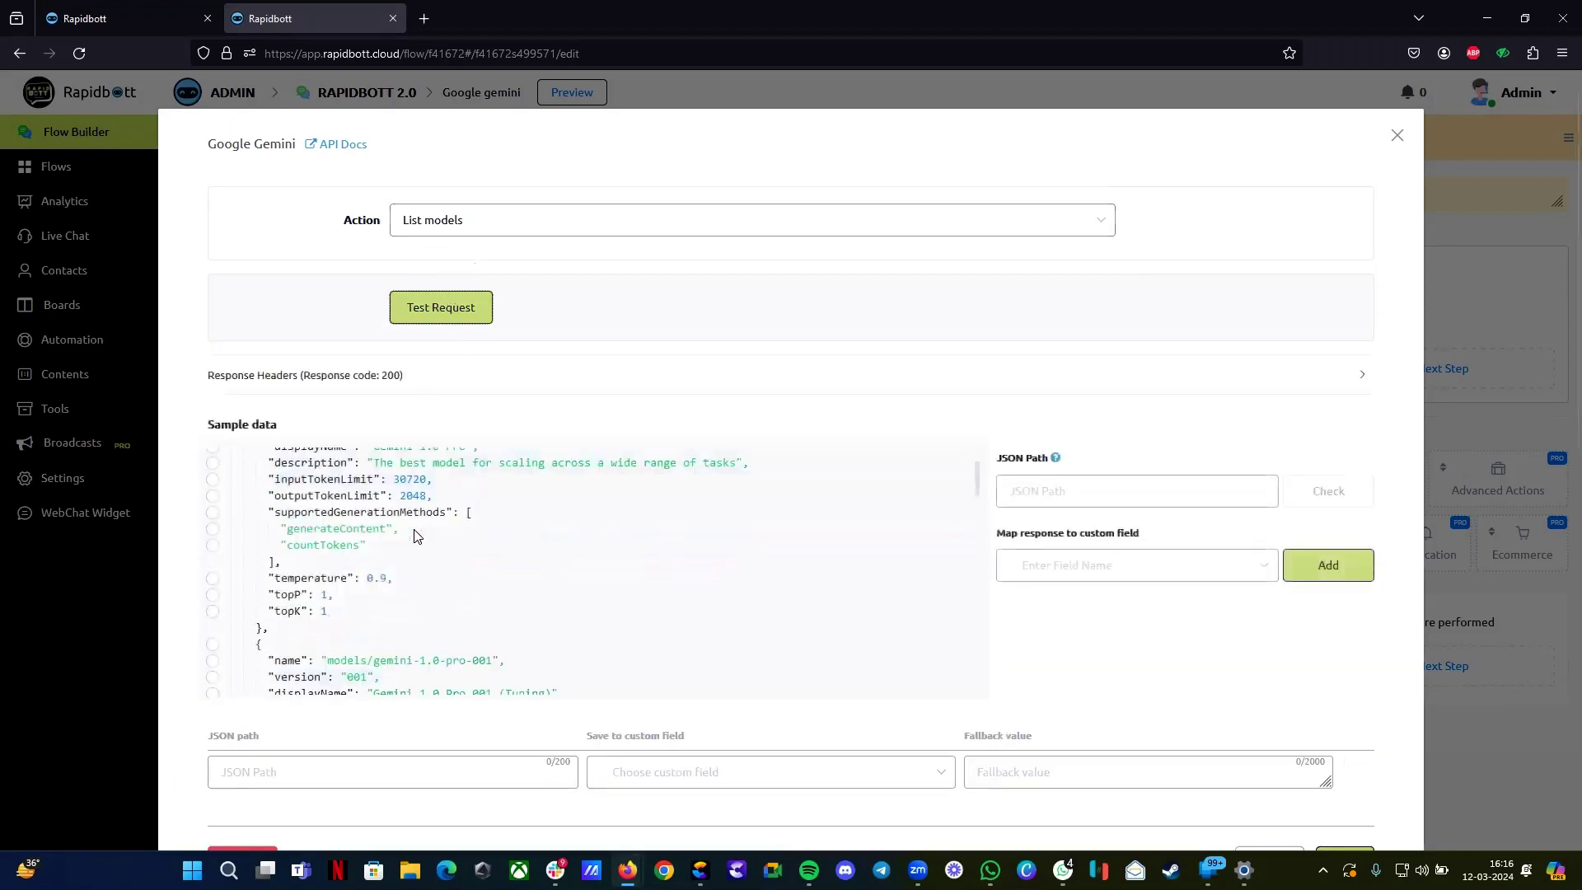
scroll(414, 554, down, 3)
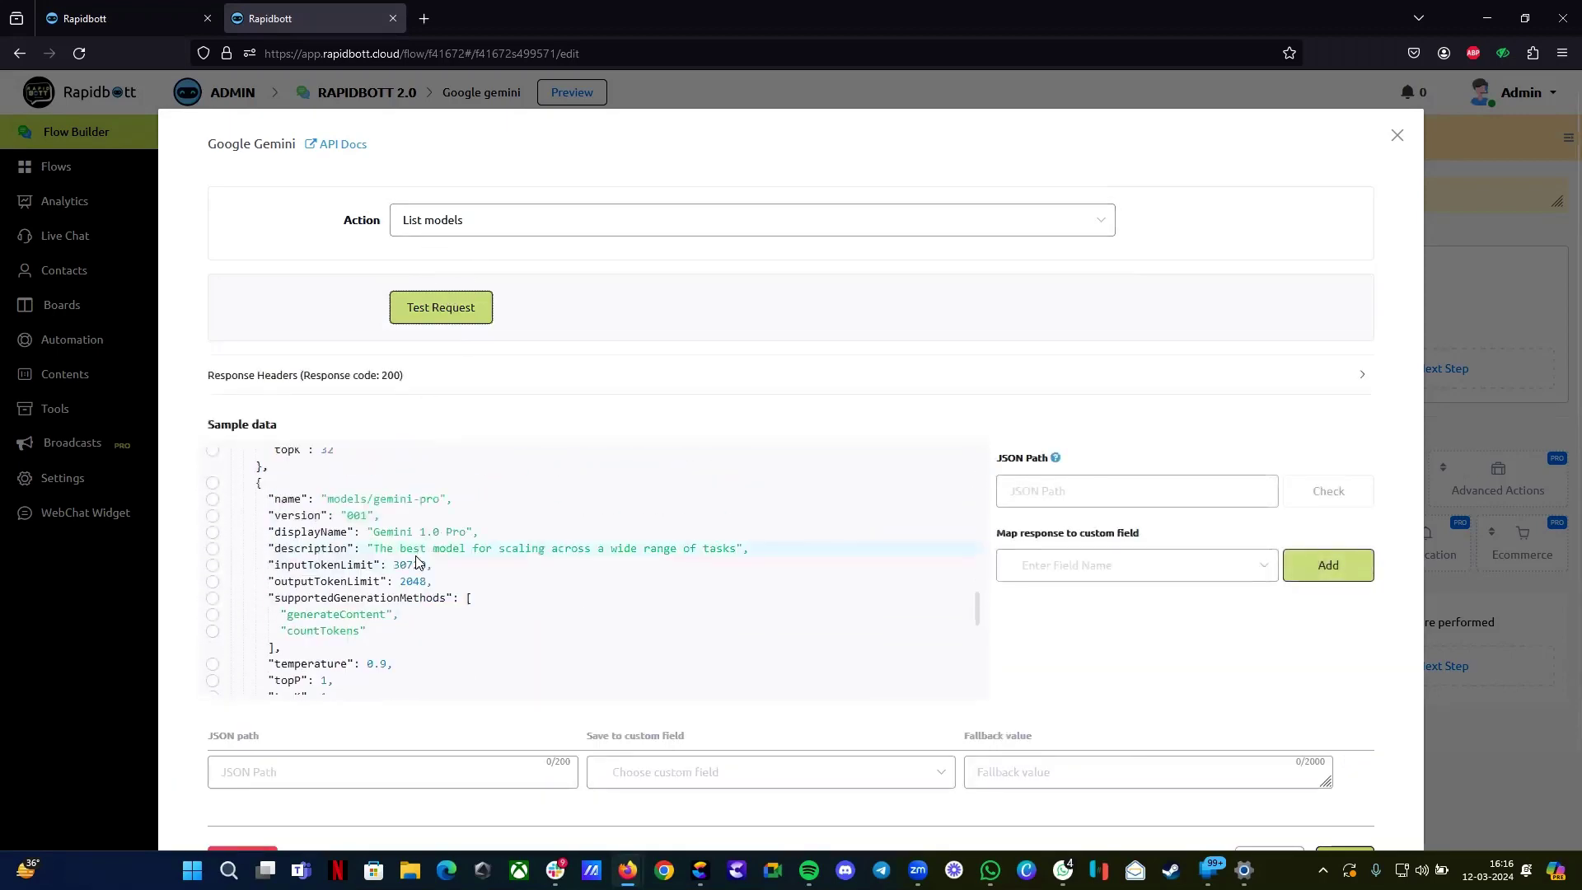
scroll(395, 478, down, 4)
Step: Switch the Google Gemini action to Vision - Image to text and inspect its Image Url and User Message fields
click(459, 216)
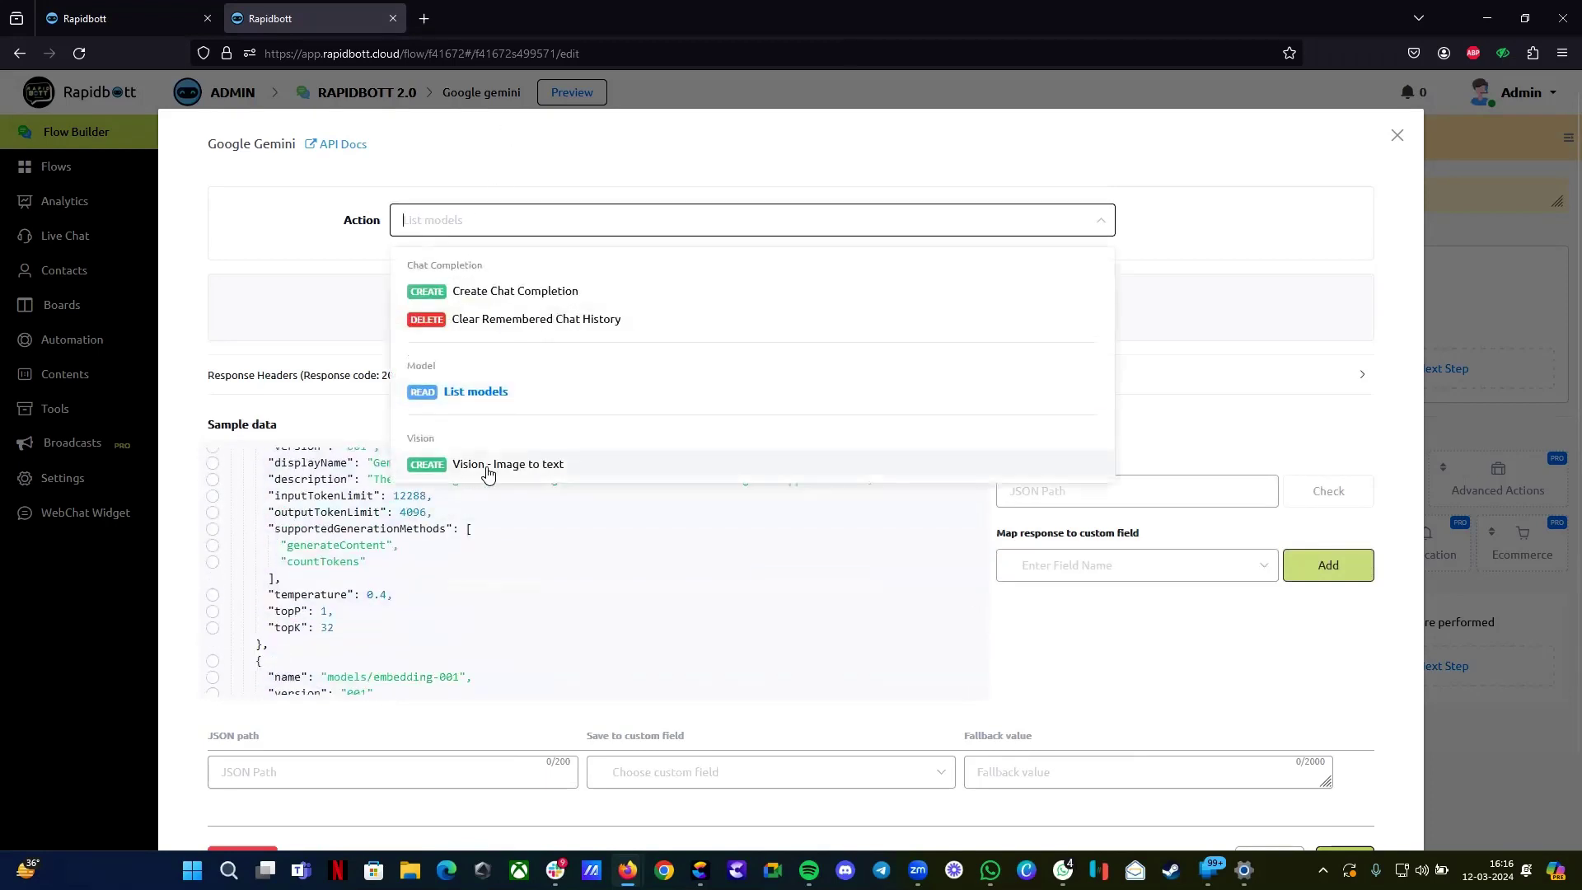
click(488, 467)
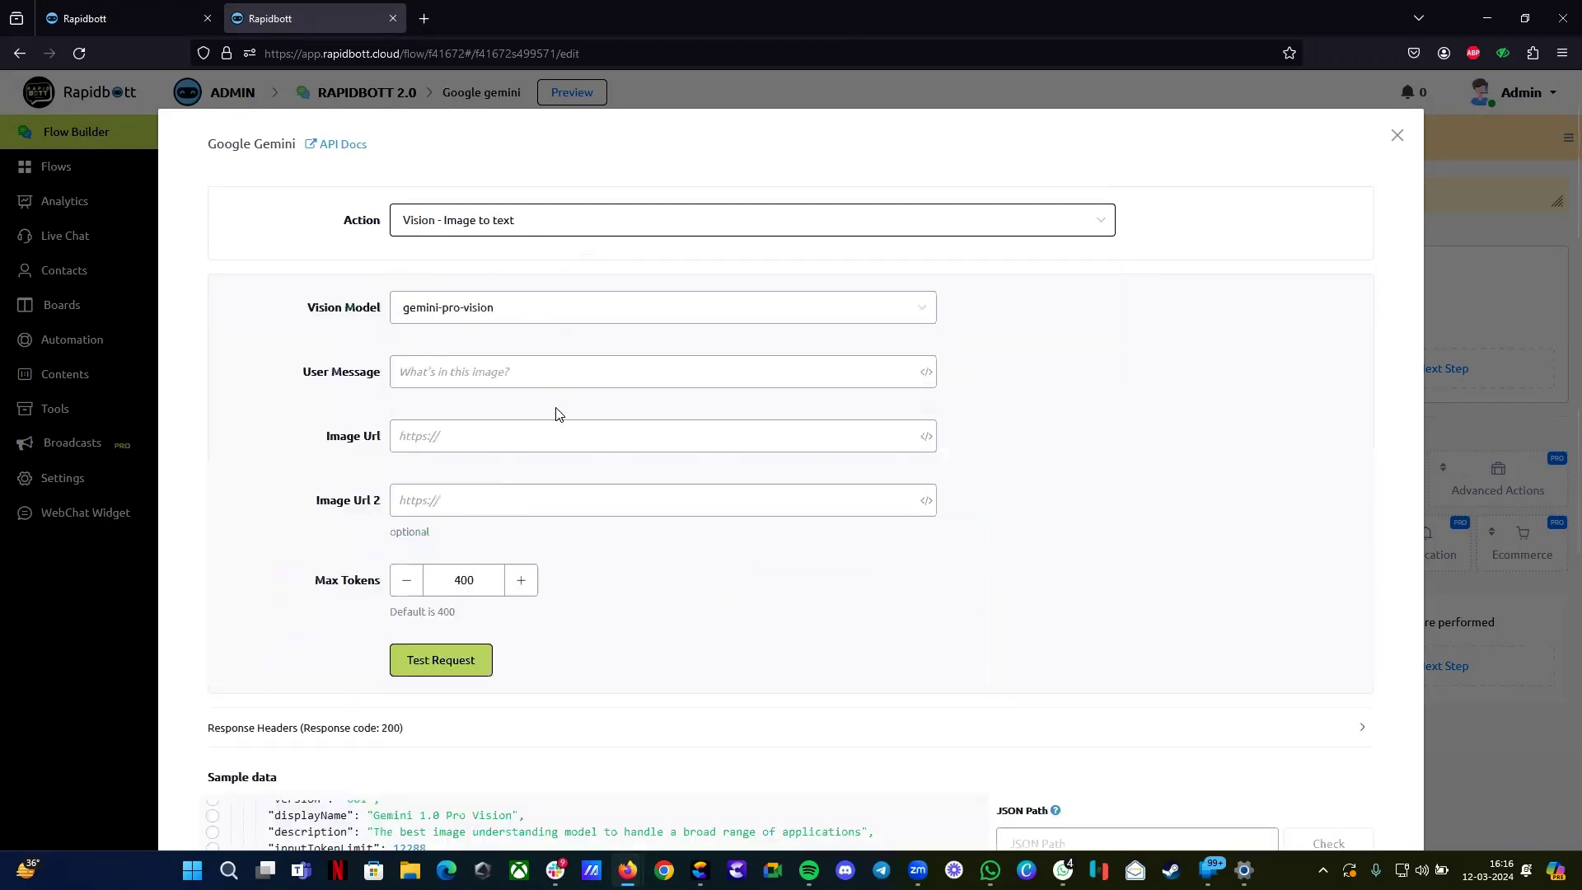
click(450, 436)
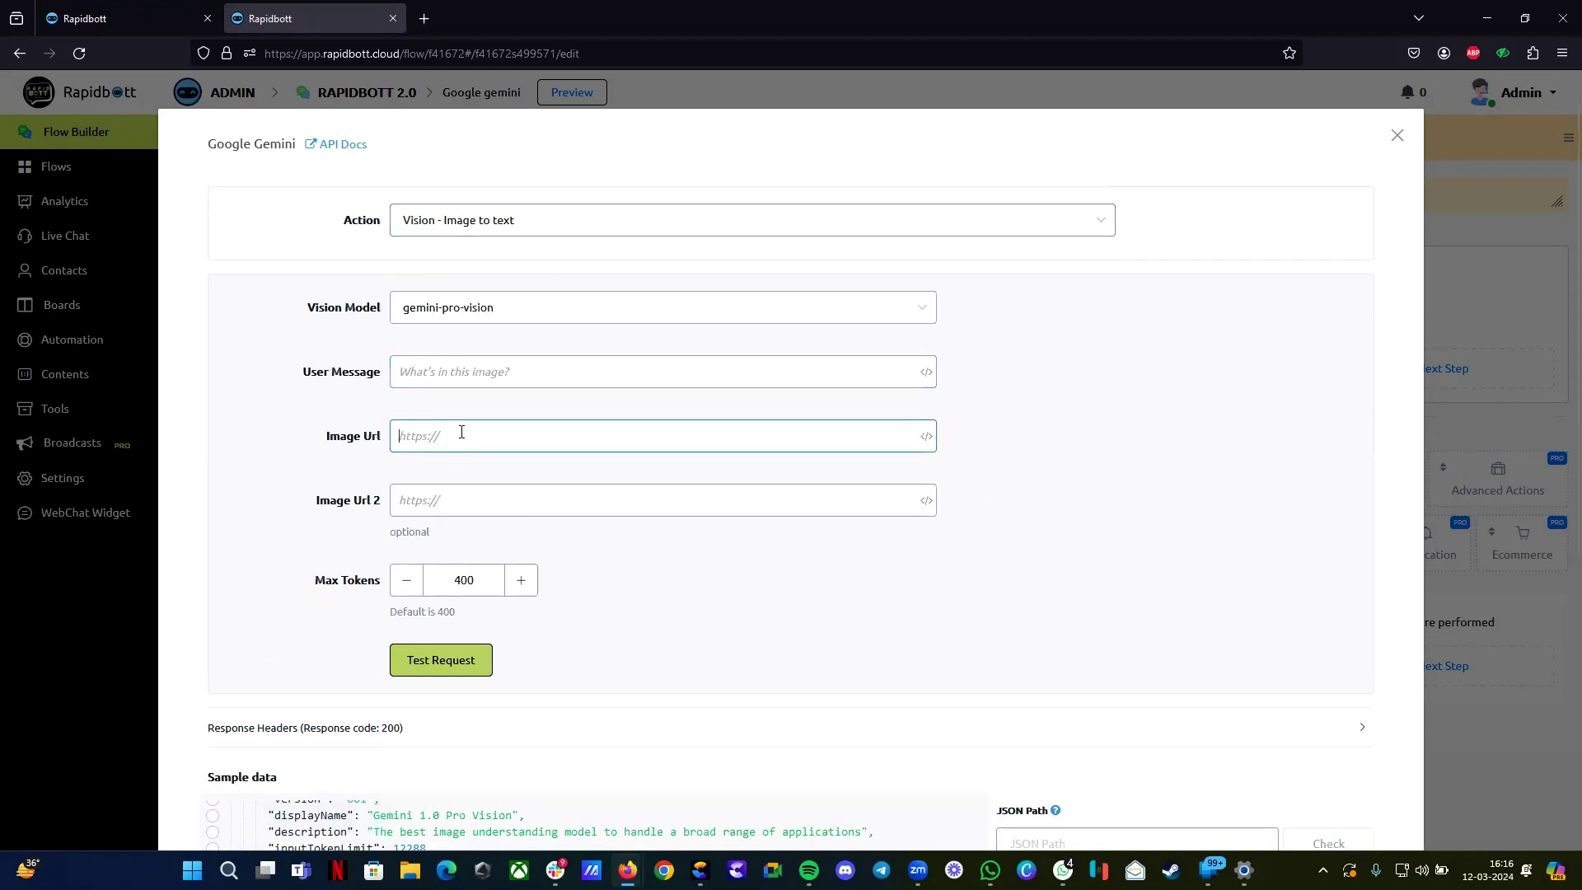
click(524, 362)
Step: Set the Google Gemini action back to Create Chat Completion and close its settings without saving
click(465, 229)
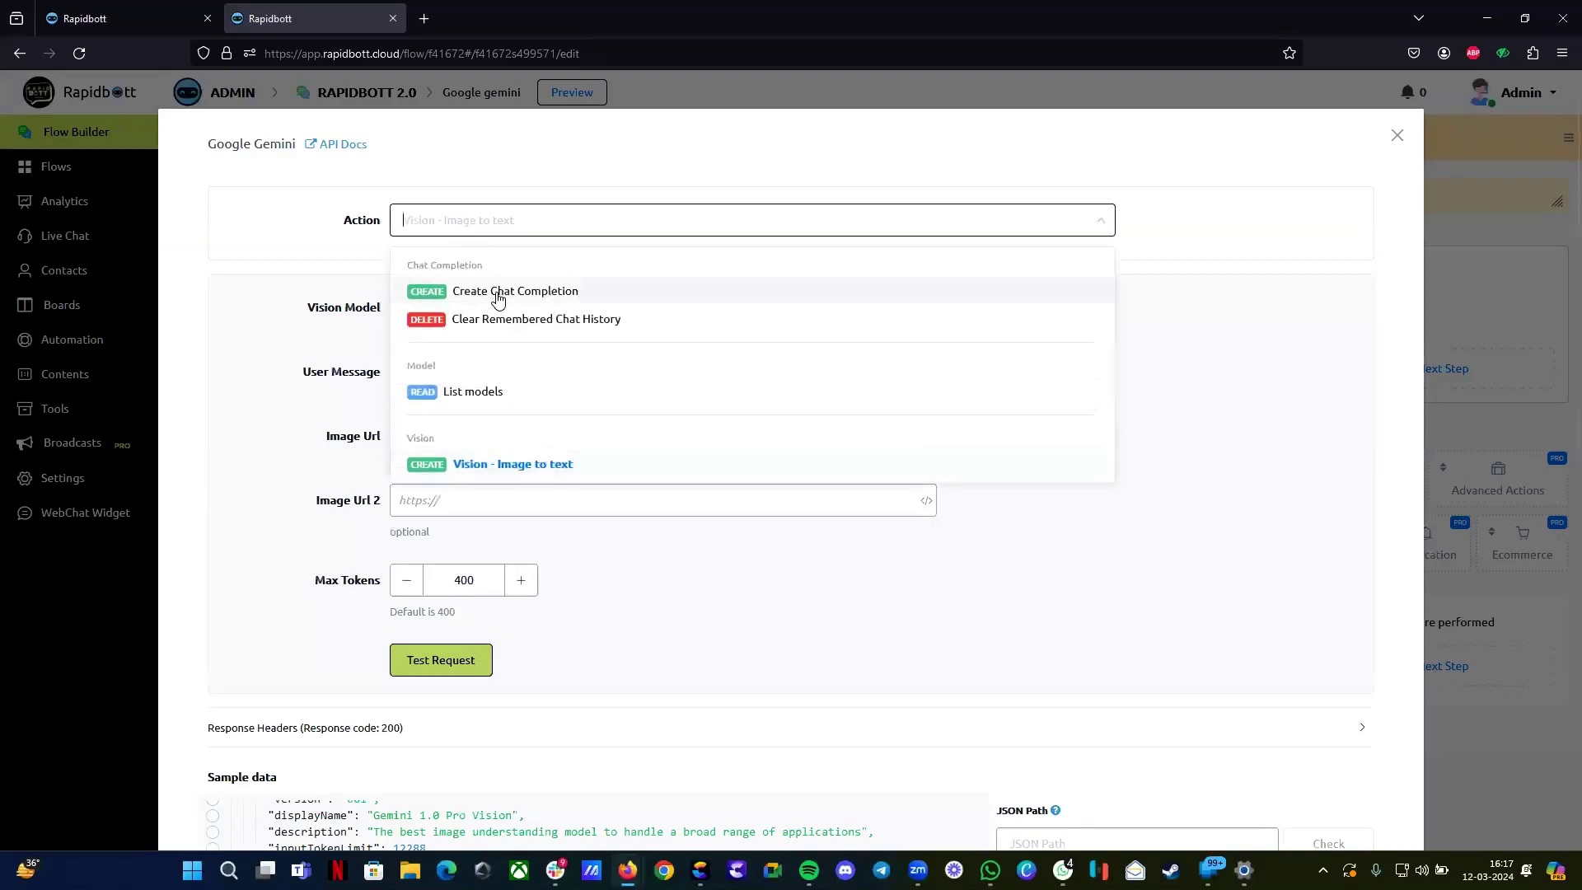
click(501, 297)
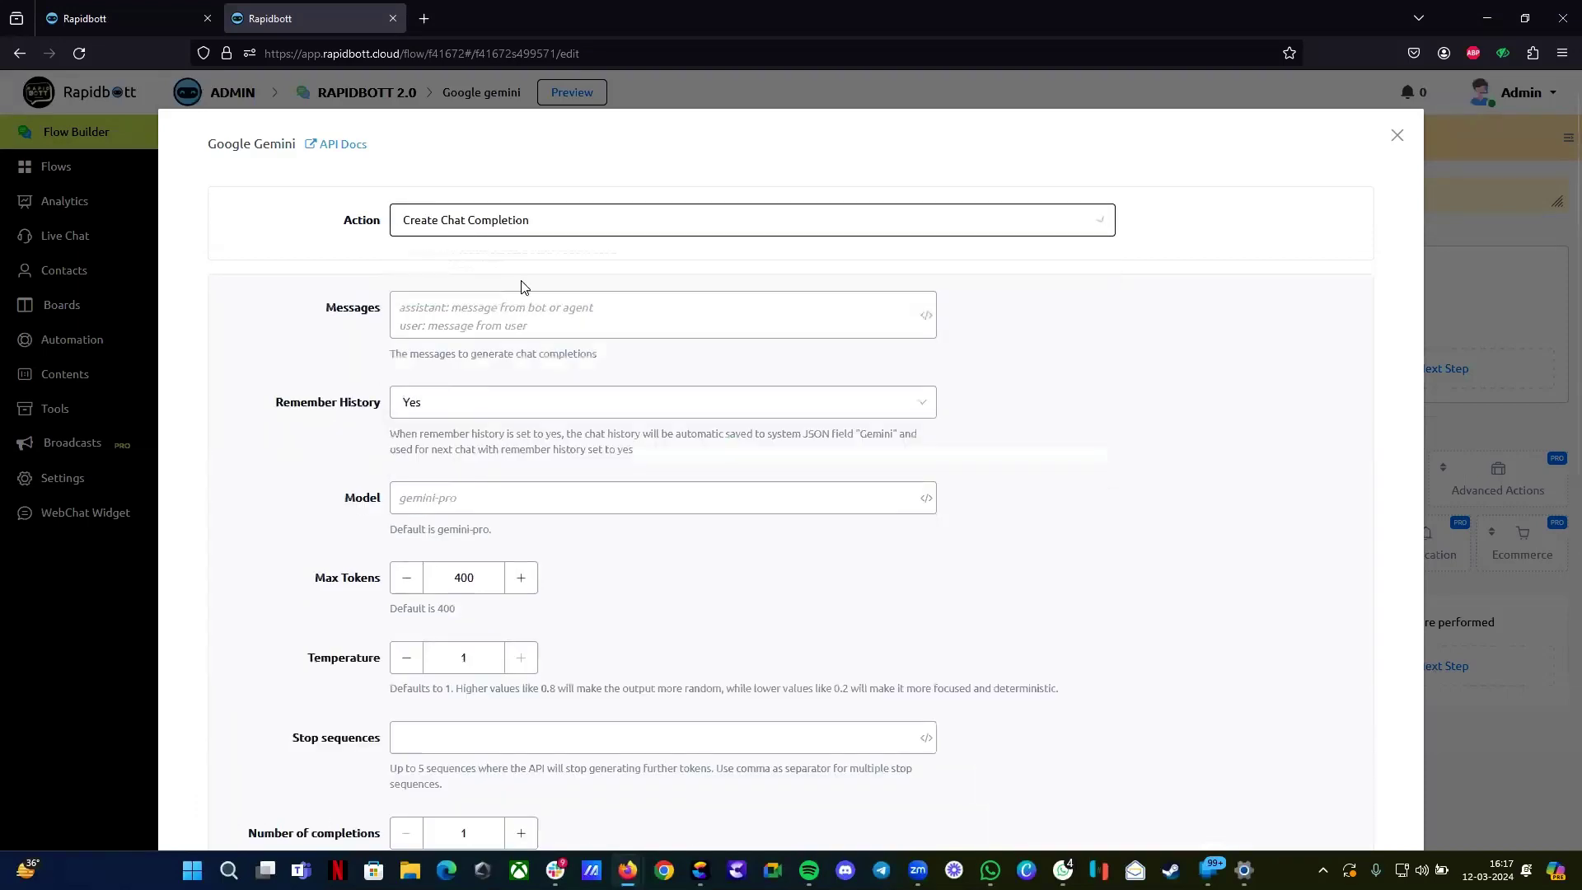
click(1394, 139)
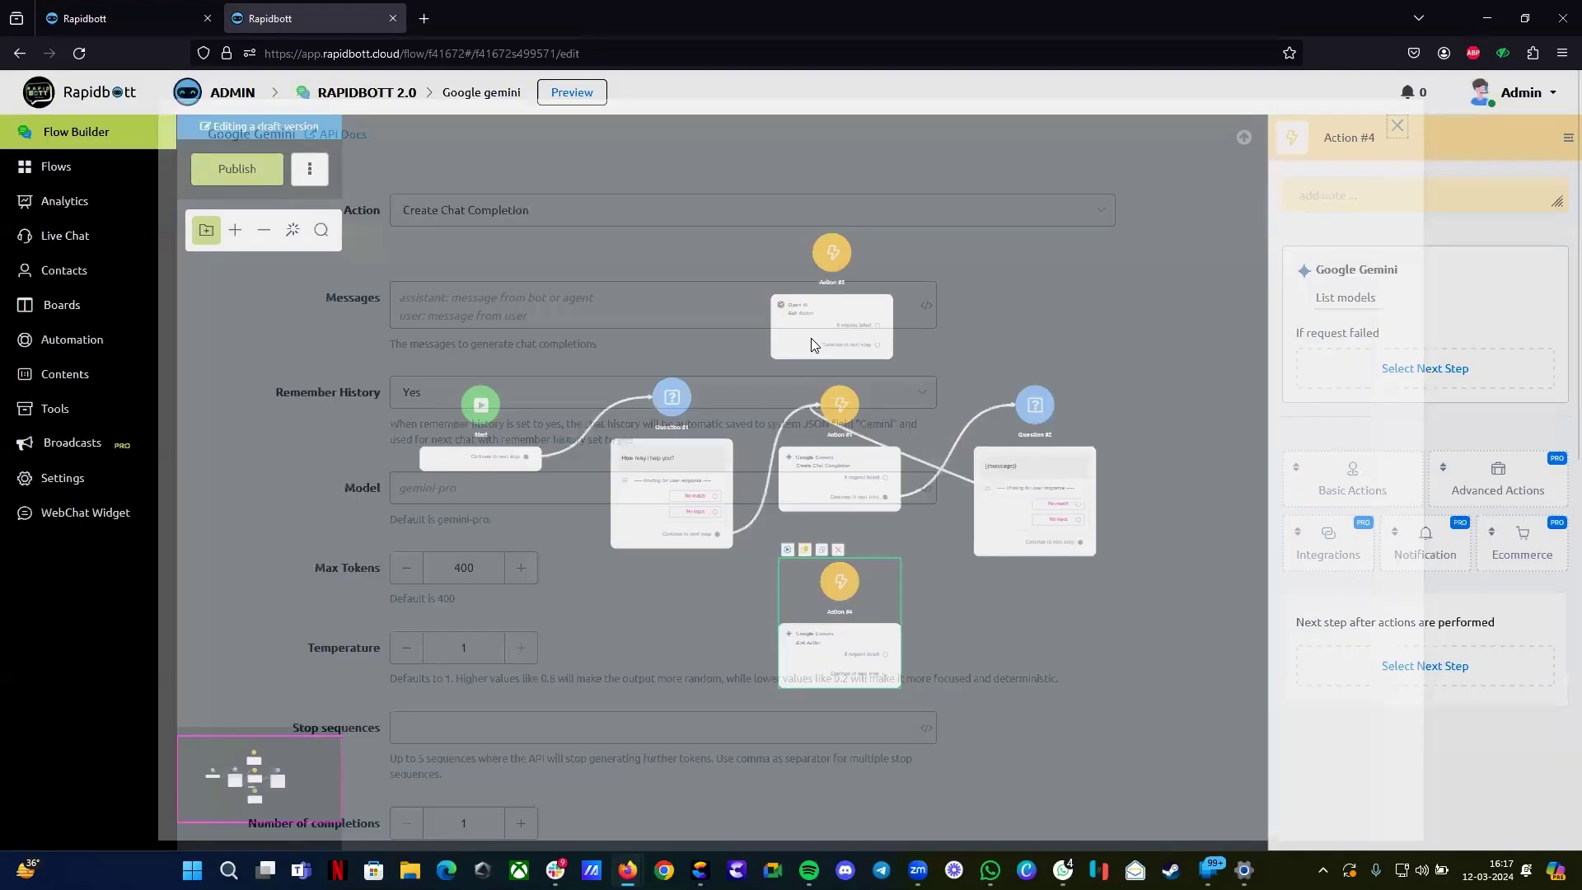
Step: Open the Open AI action's settings and choose Create Chat Completion as its action
click(840, 314)
click(1319, 300)
click(472, 227)
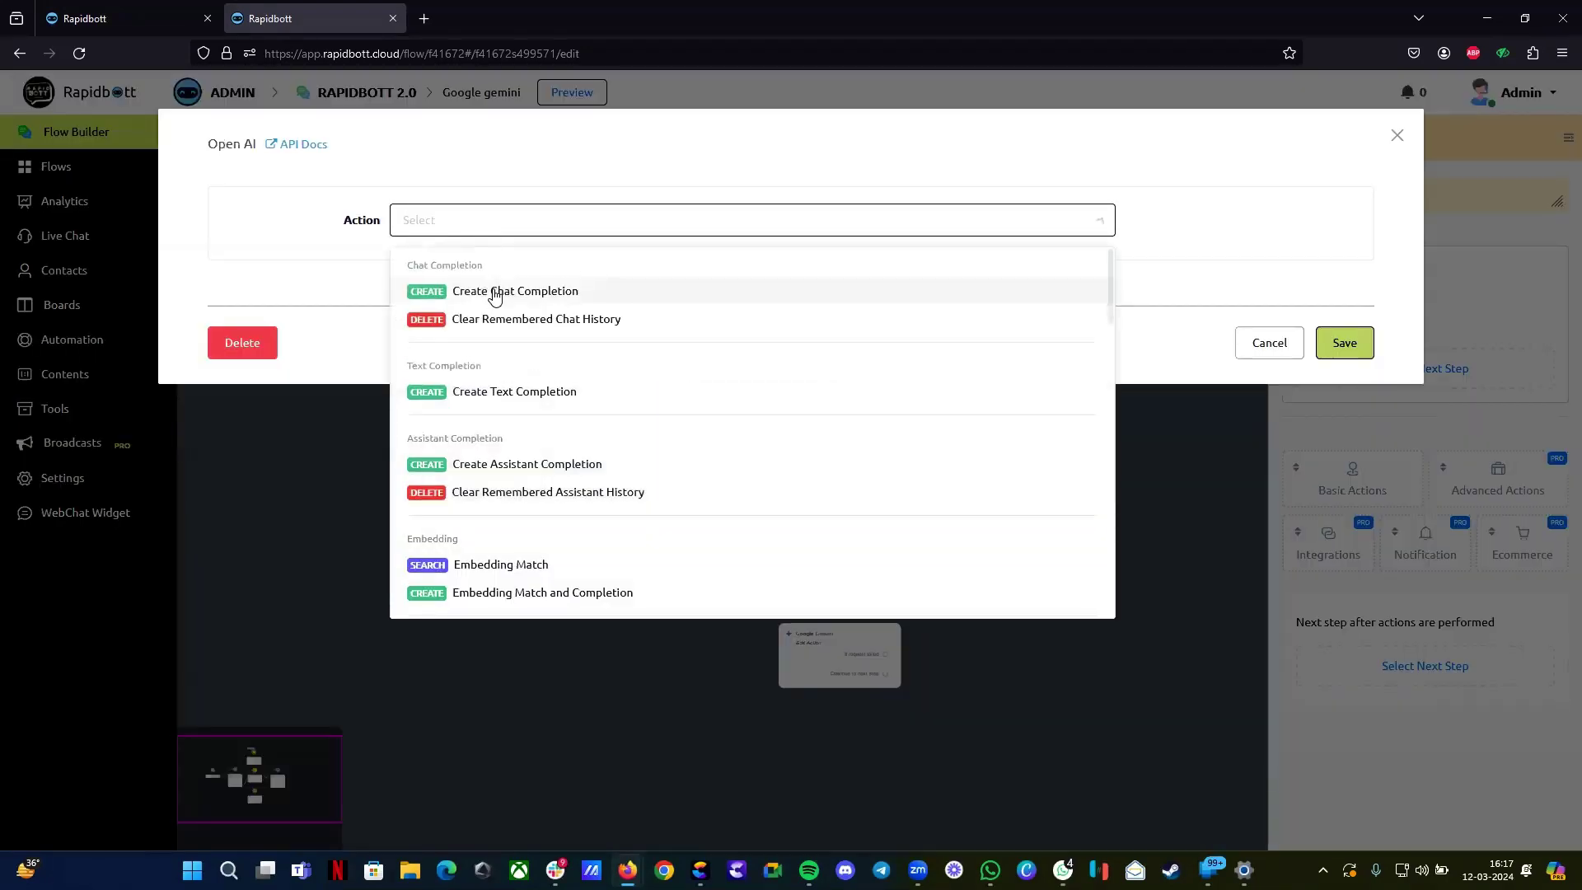
click(497, 294)
Step: Examine Open AI's System Message and Messages fields, including the business information hint, and close the settings without saving
drag(289, 309, 380, 317)
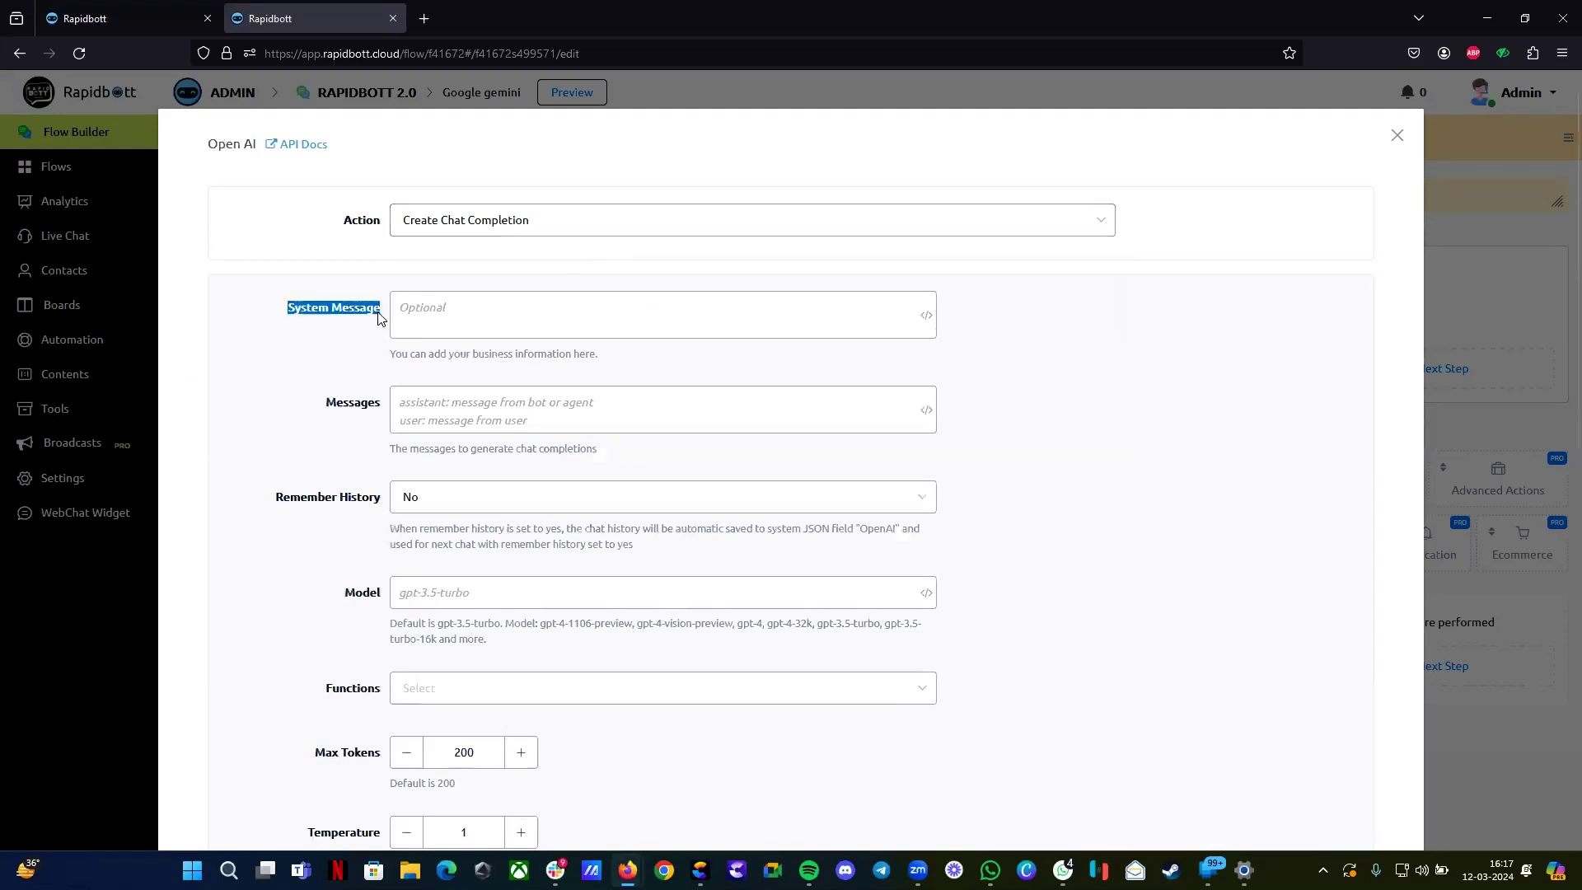
double_click(337, 403)
triple_click(335, 318)
drag(381, 361, 612, 363)
click(484, 320)
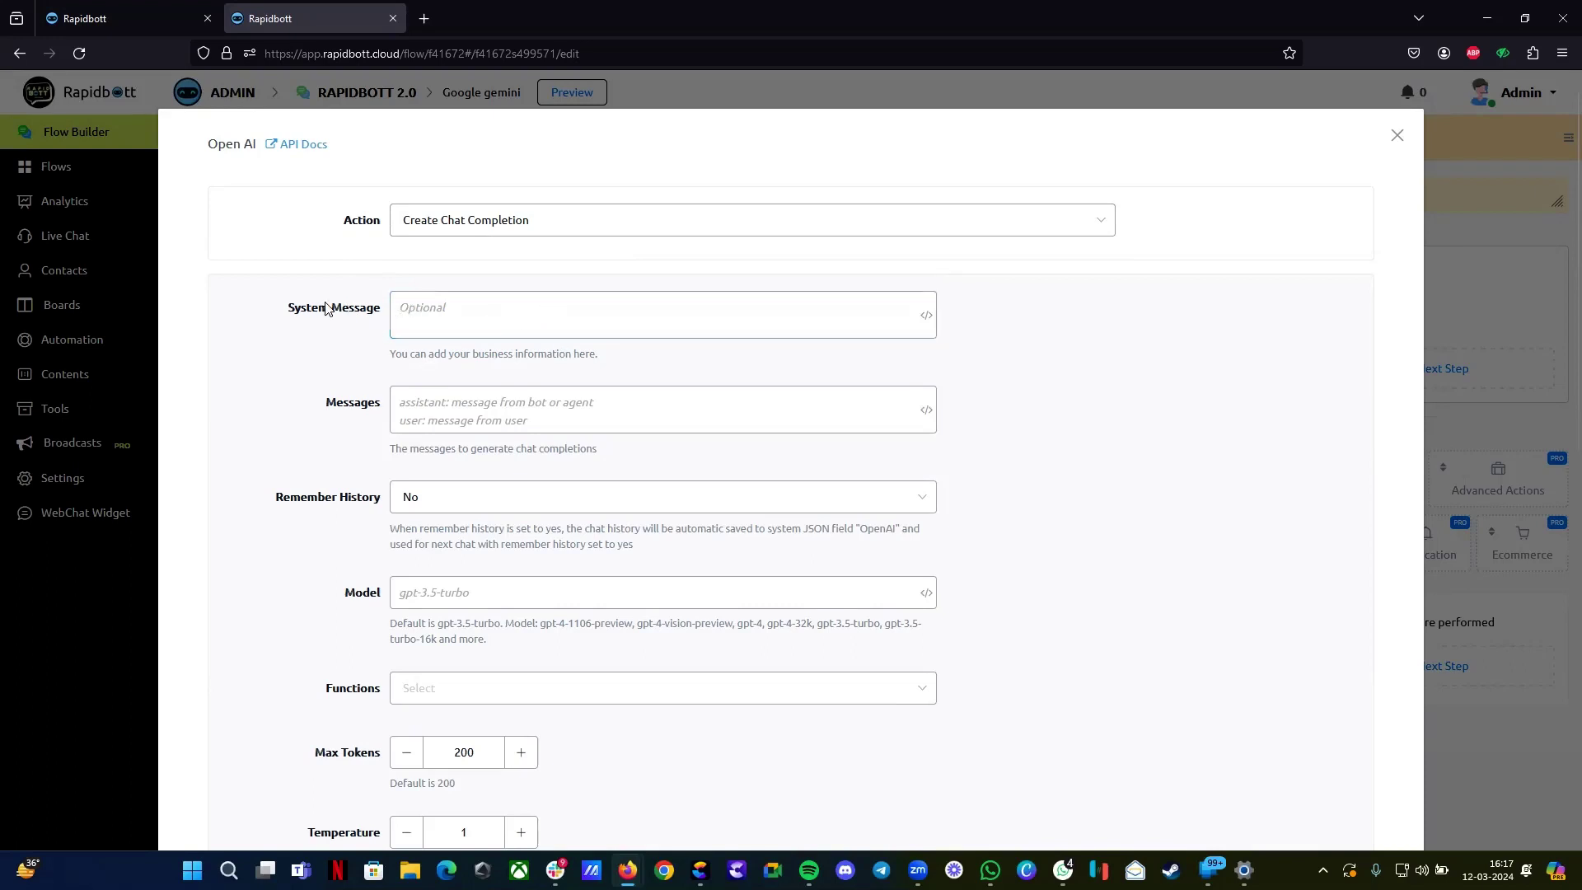
drag(295, 313, 388, 313)
click(1396, 135)
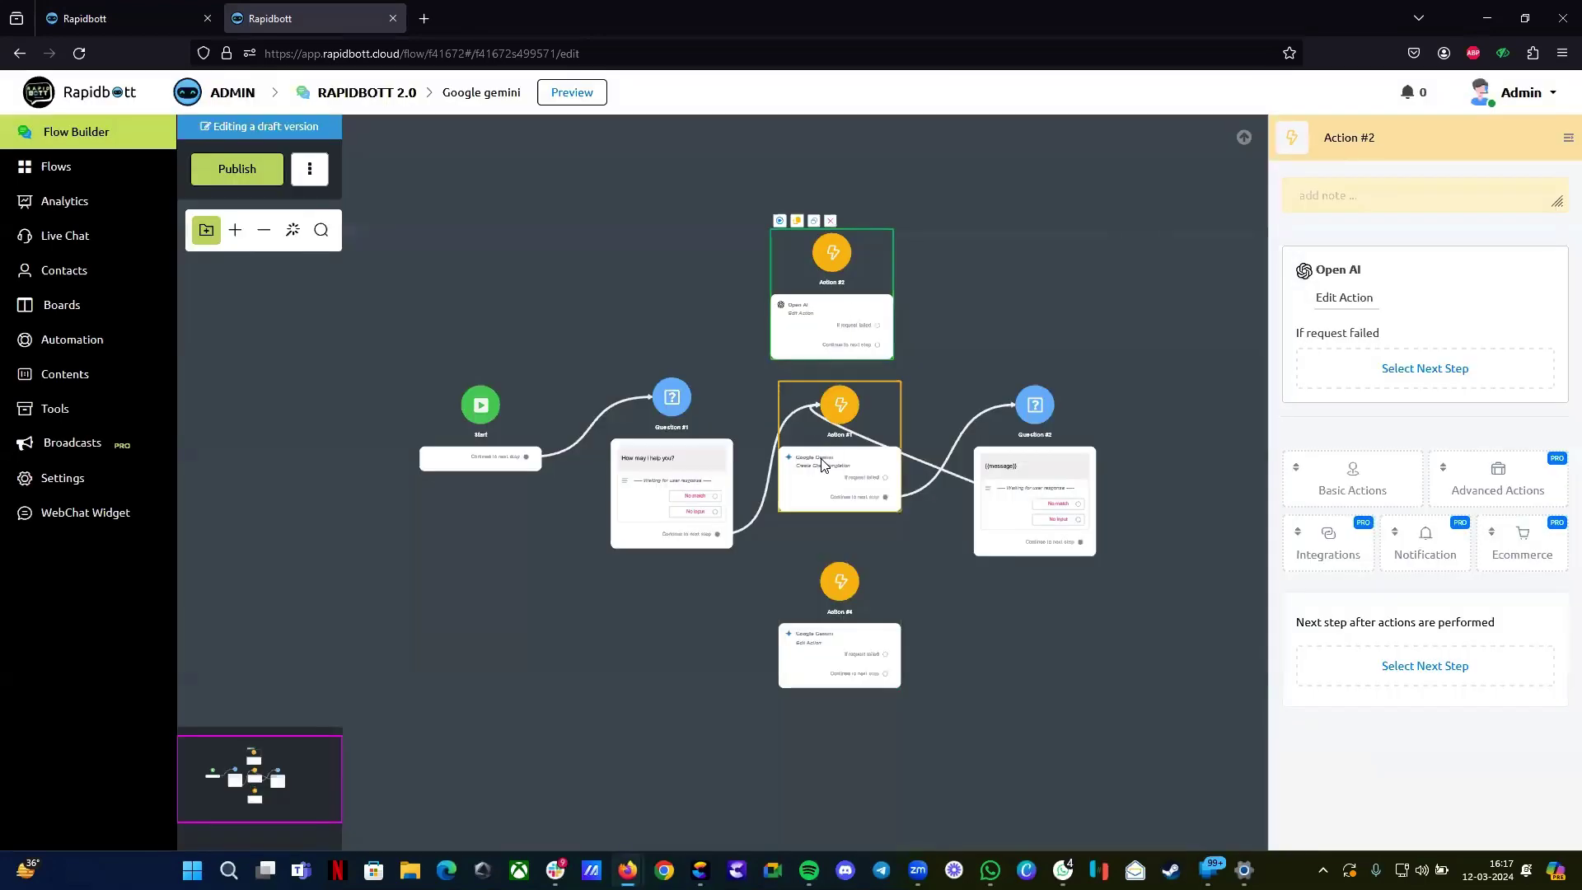
Step: Open the connected Google Gemini action's settings and review its Messages prompt and completion parameters
click(822, 464)
click(1335, 298)
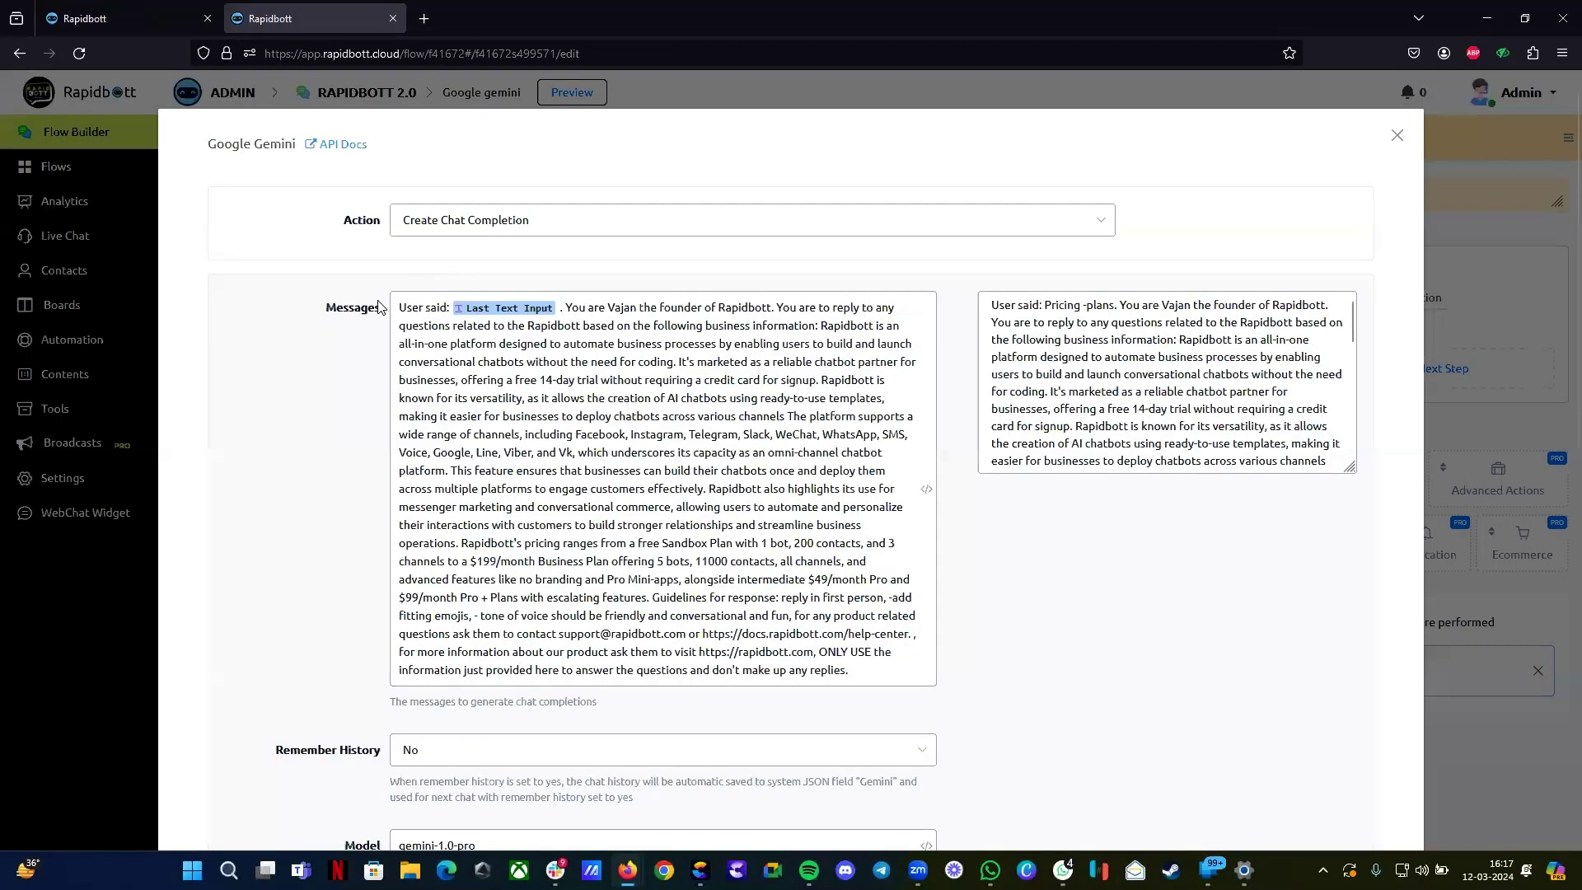
drag(326, 309, 379, 315)
scroll(367, 396, down, 5)
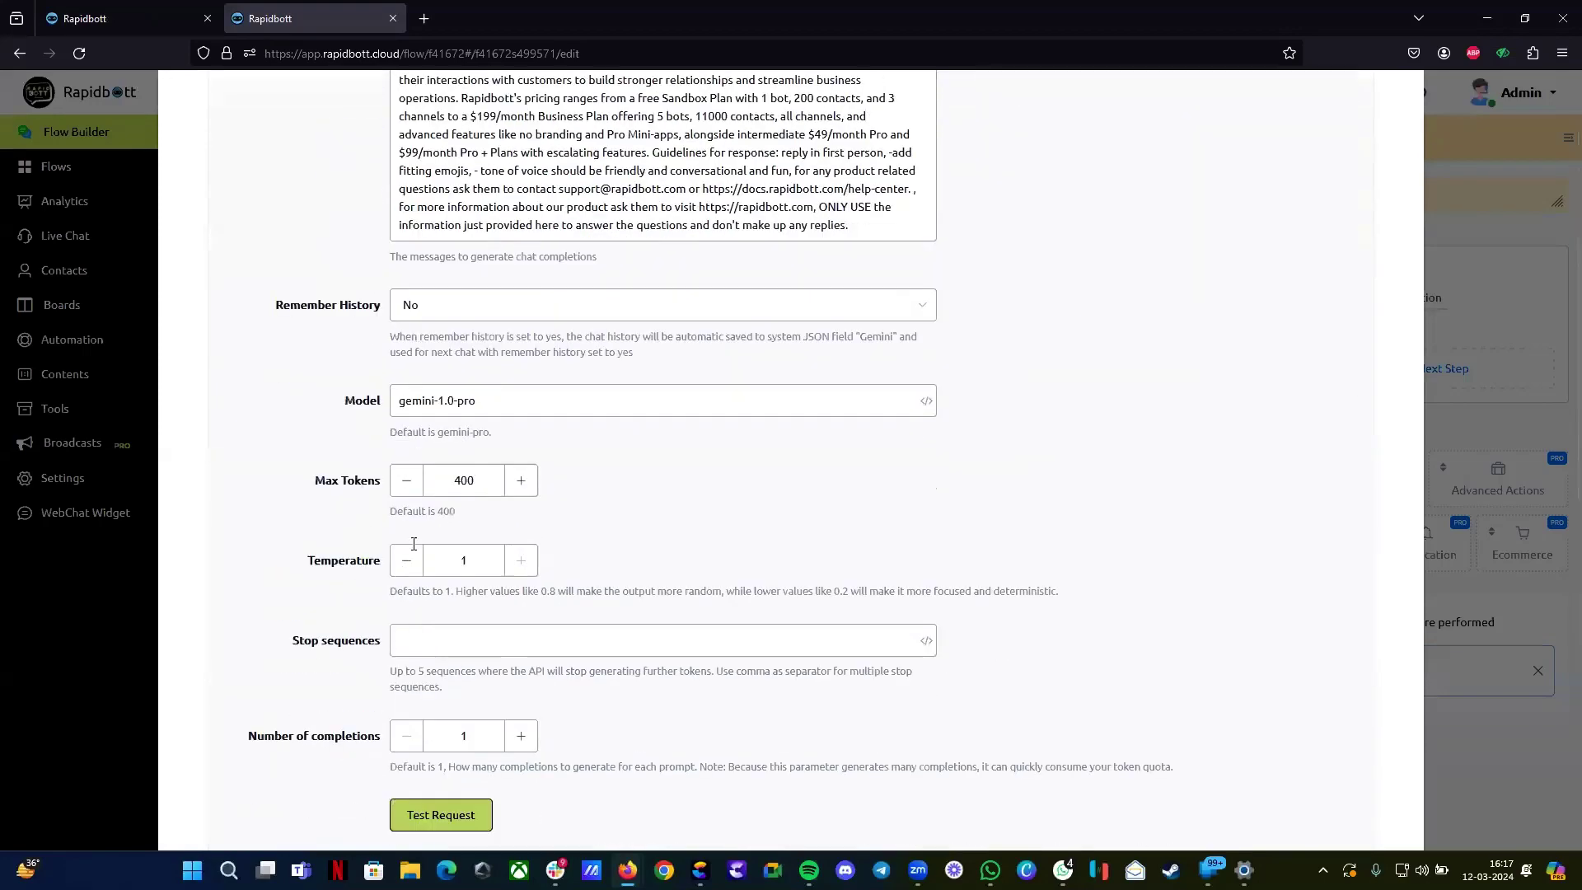
scroll(722, 544, up, 5)
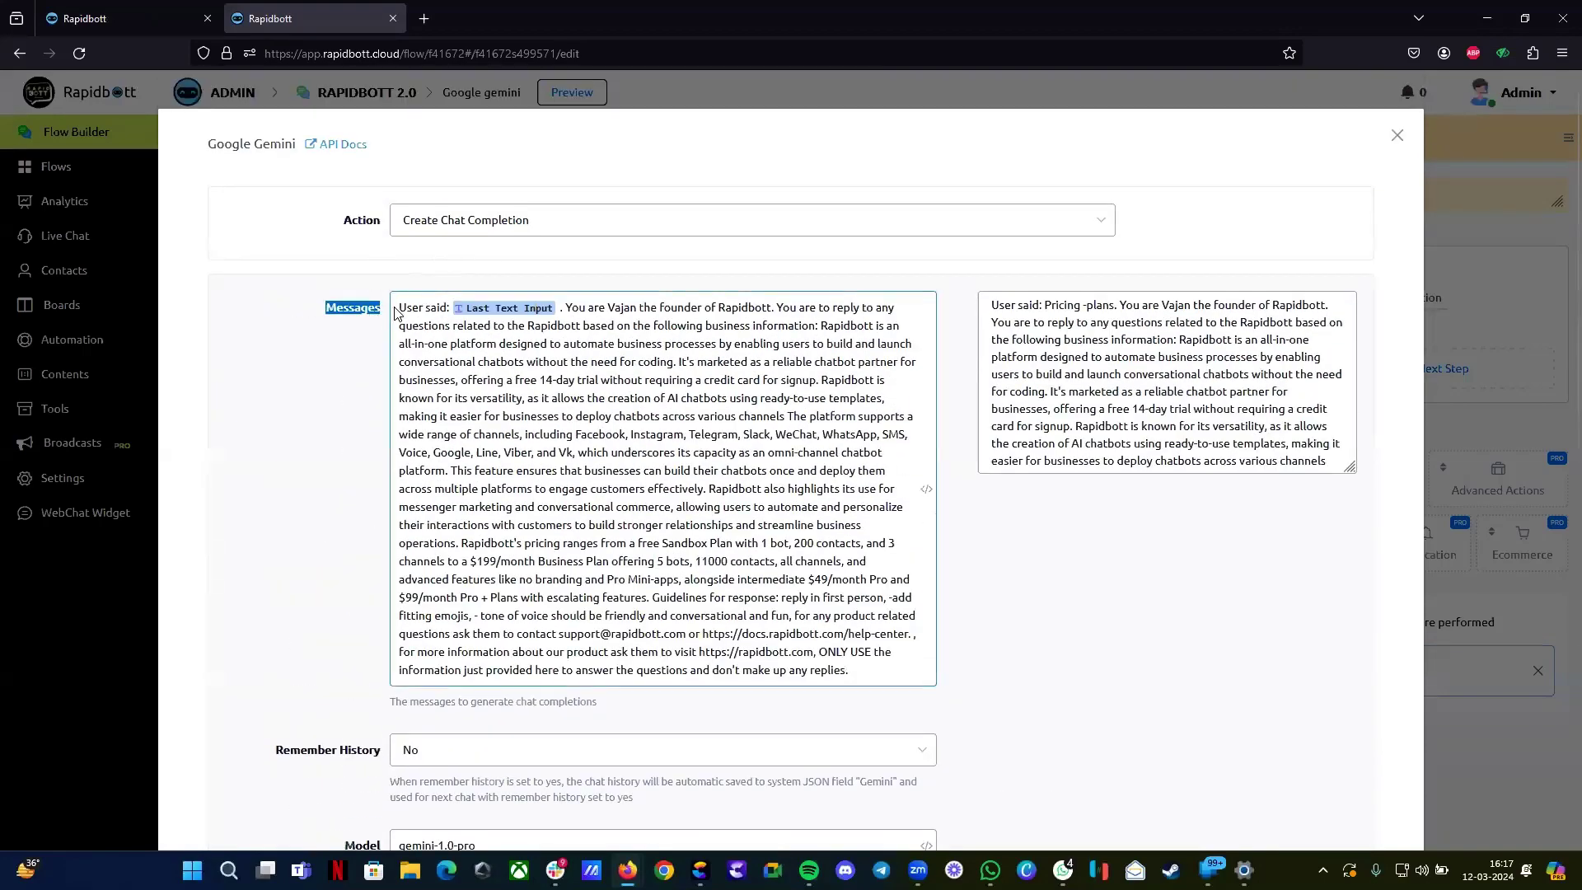
Step: Cut the entire Messages prompt, replace it with "hi there" and run a test request
drag(403, 306, 728, 700)
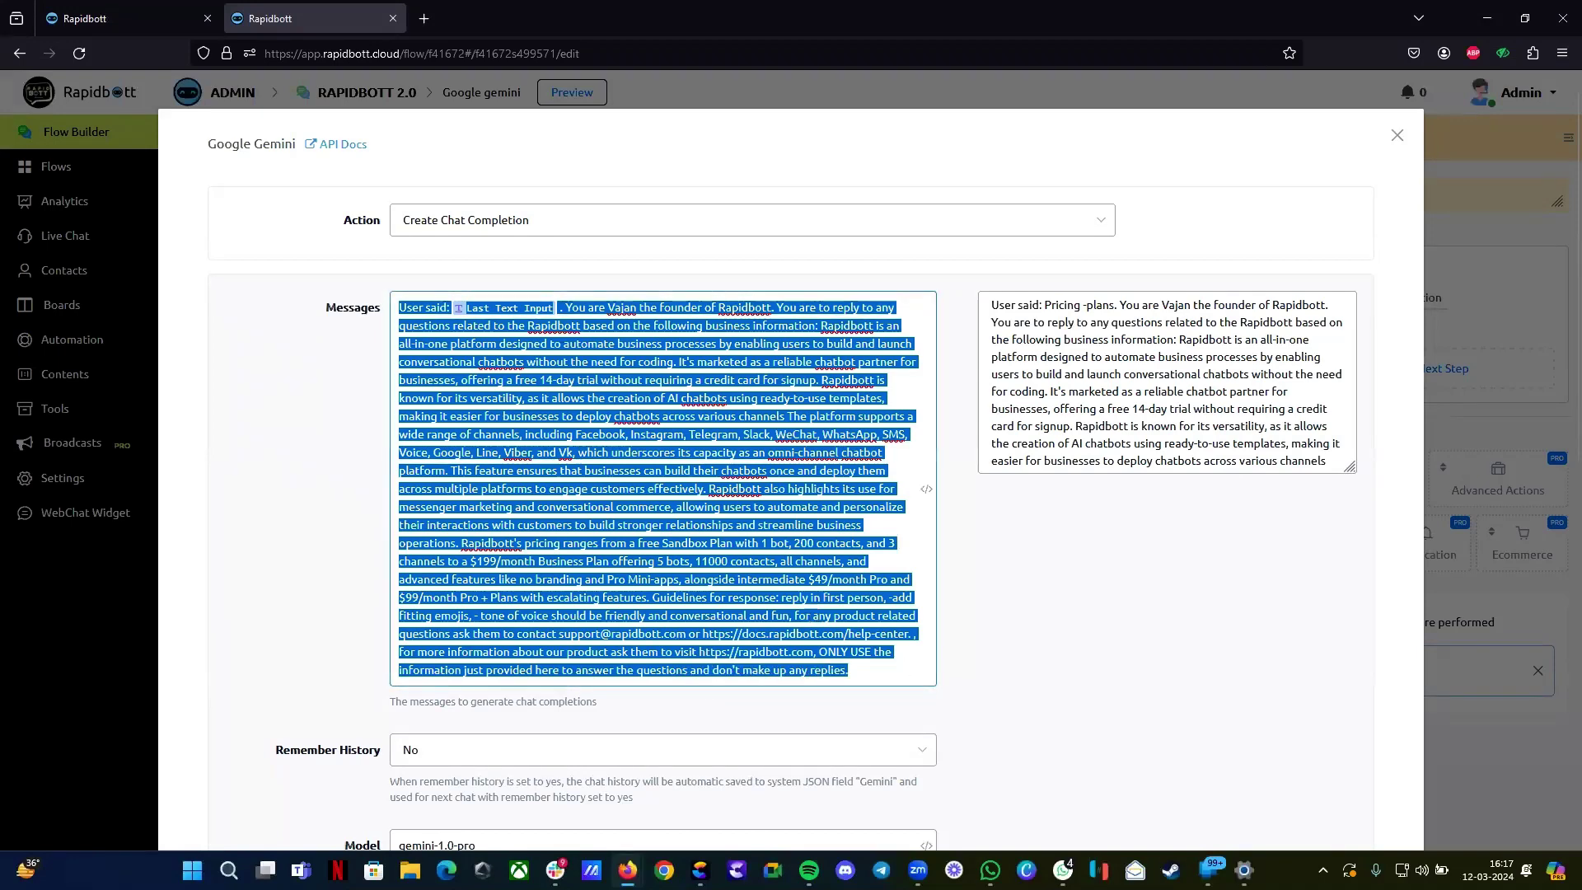
key(BackSpace)
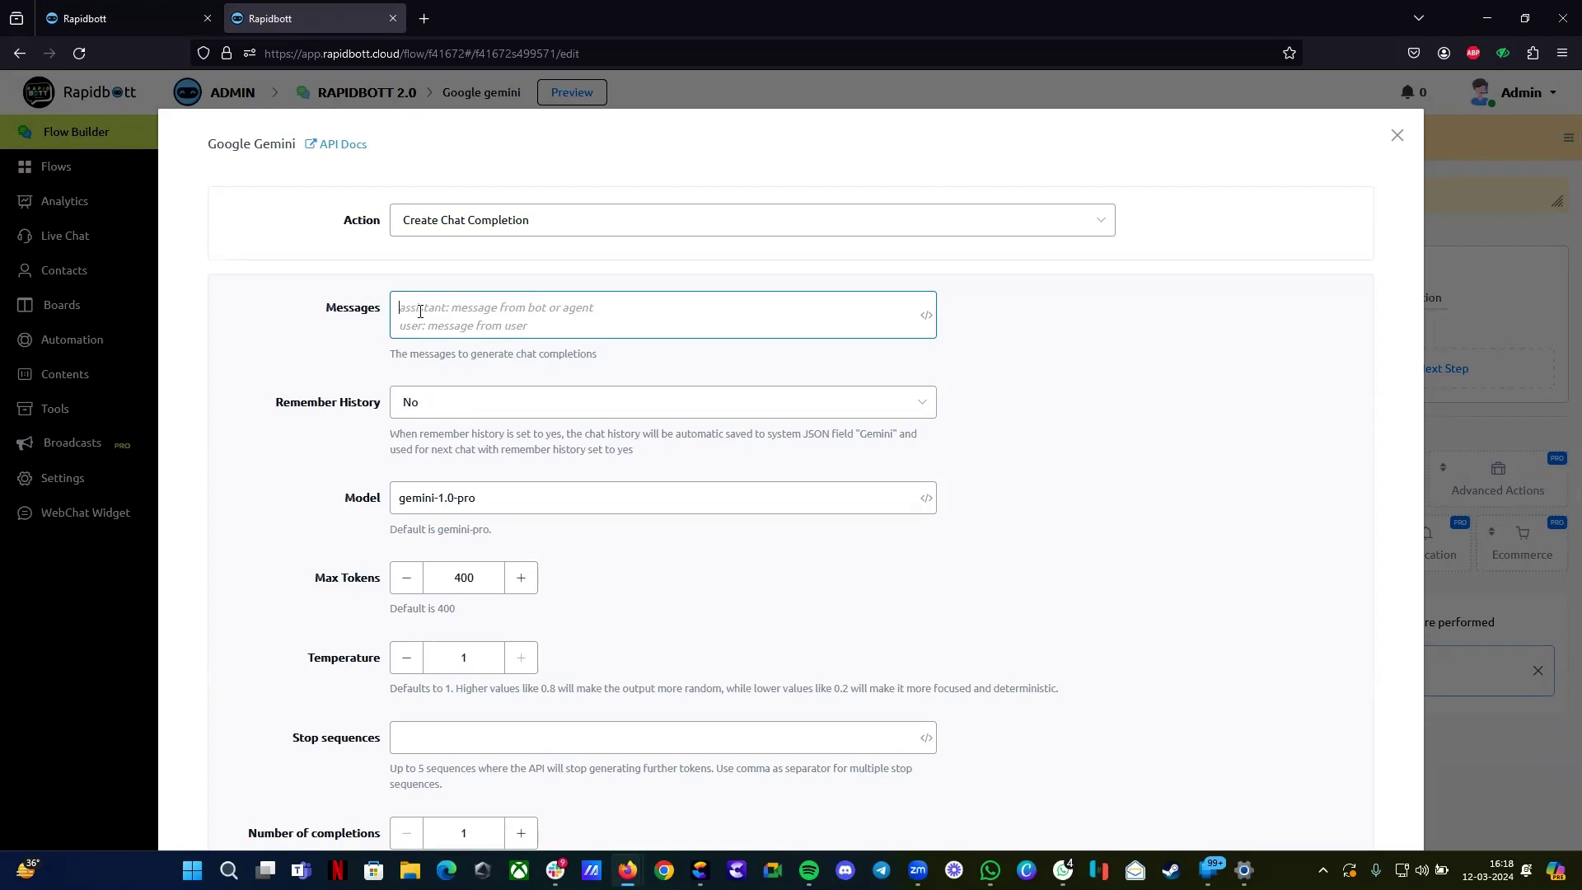
text(hi )
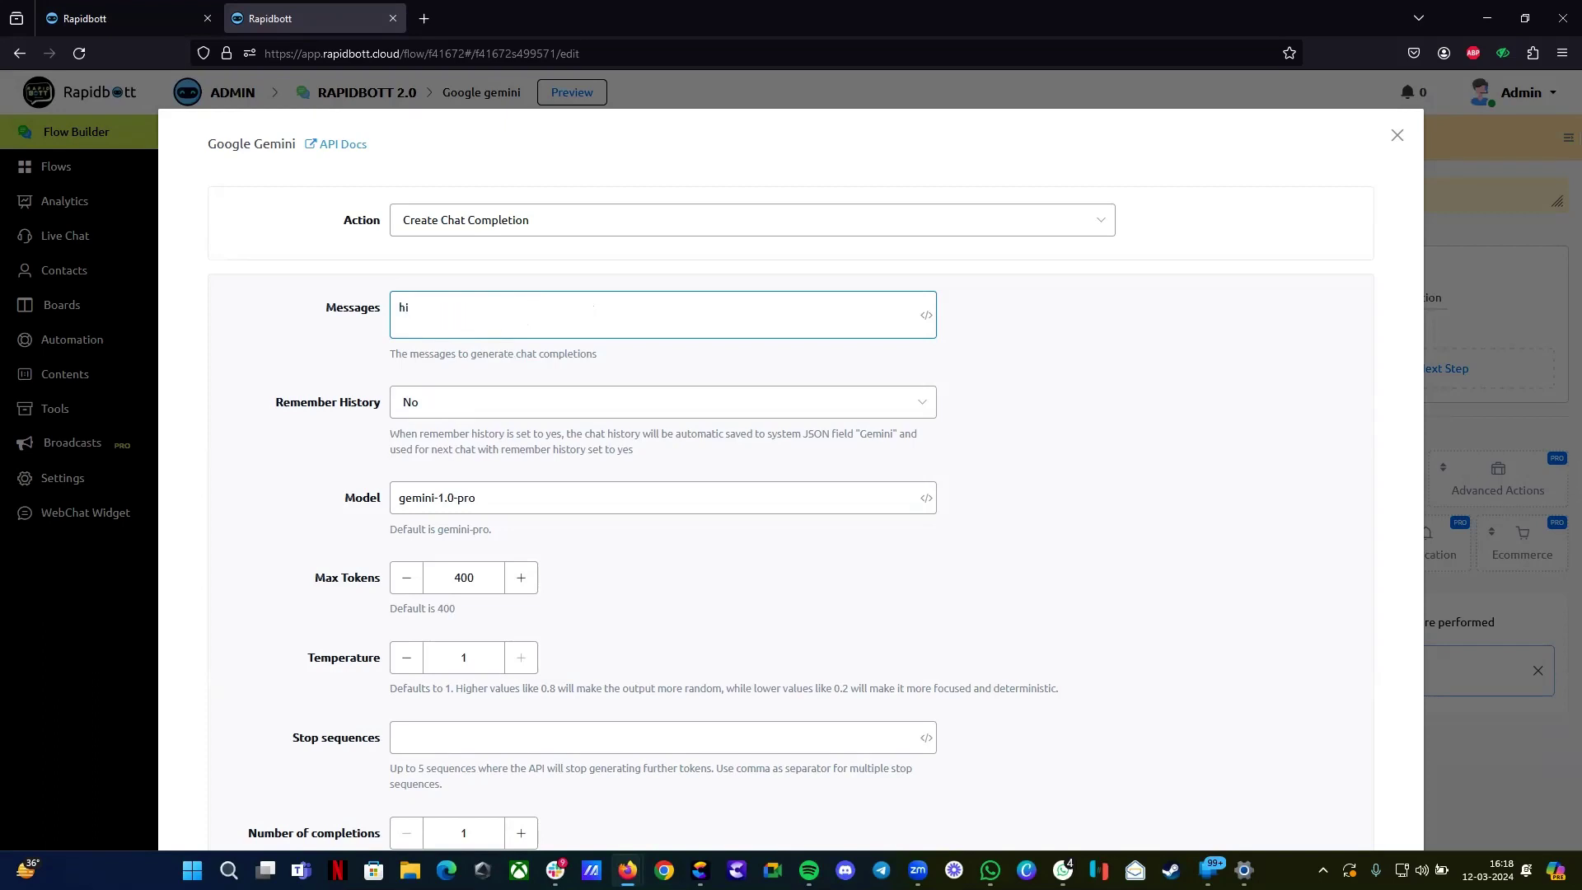
text(therwe)
scroll(468, 360, down, 5)
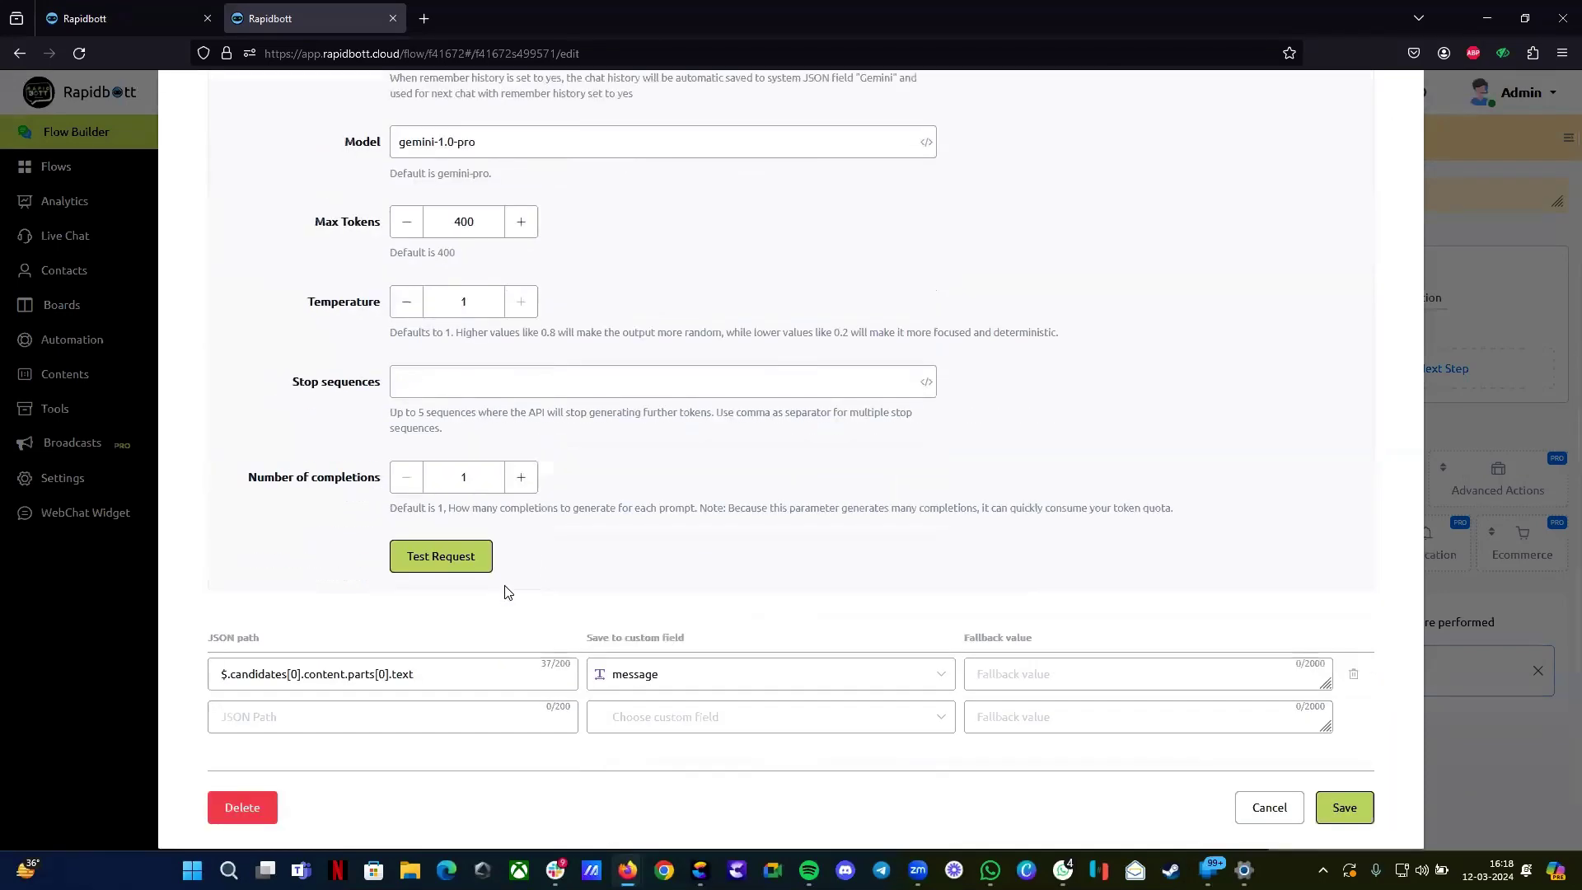
click(441, 517)
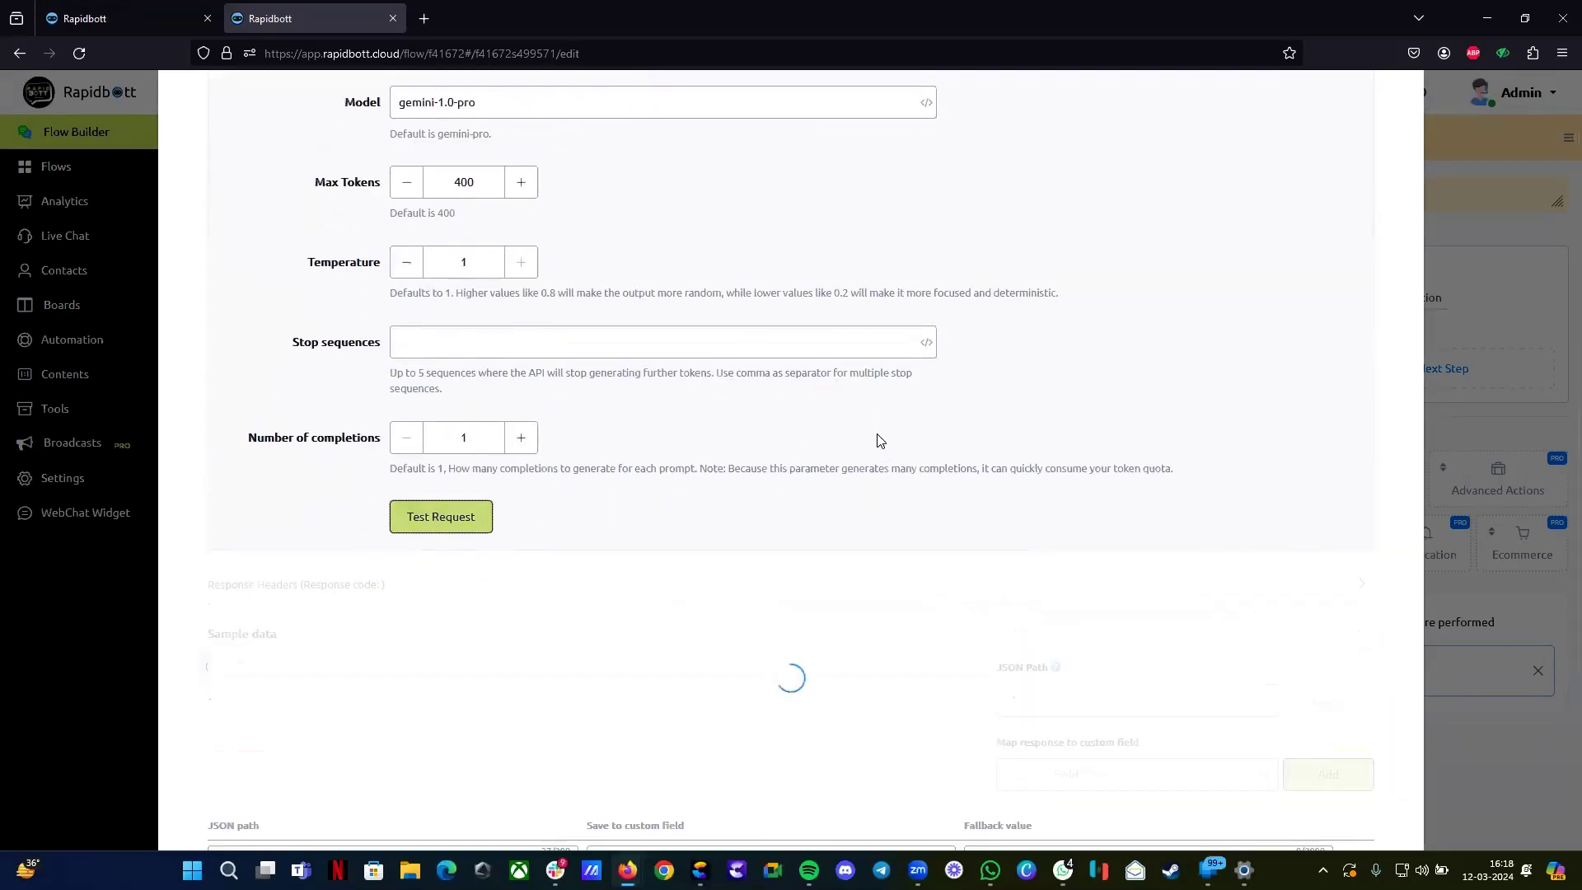
Step: Check the test message and expand the response's content parts in the sample data to read the generated text
scroll(577, 494, up, 5)
click(501, 305)
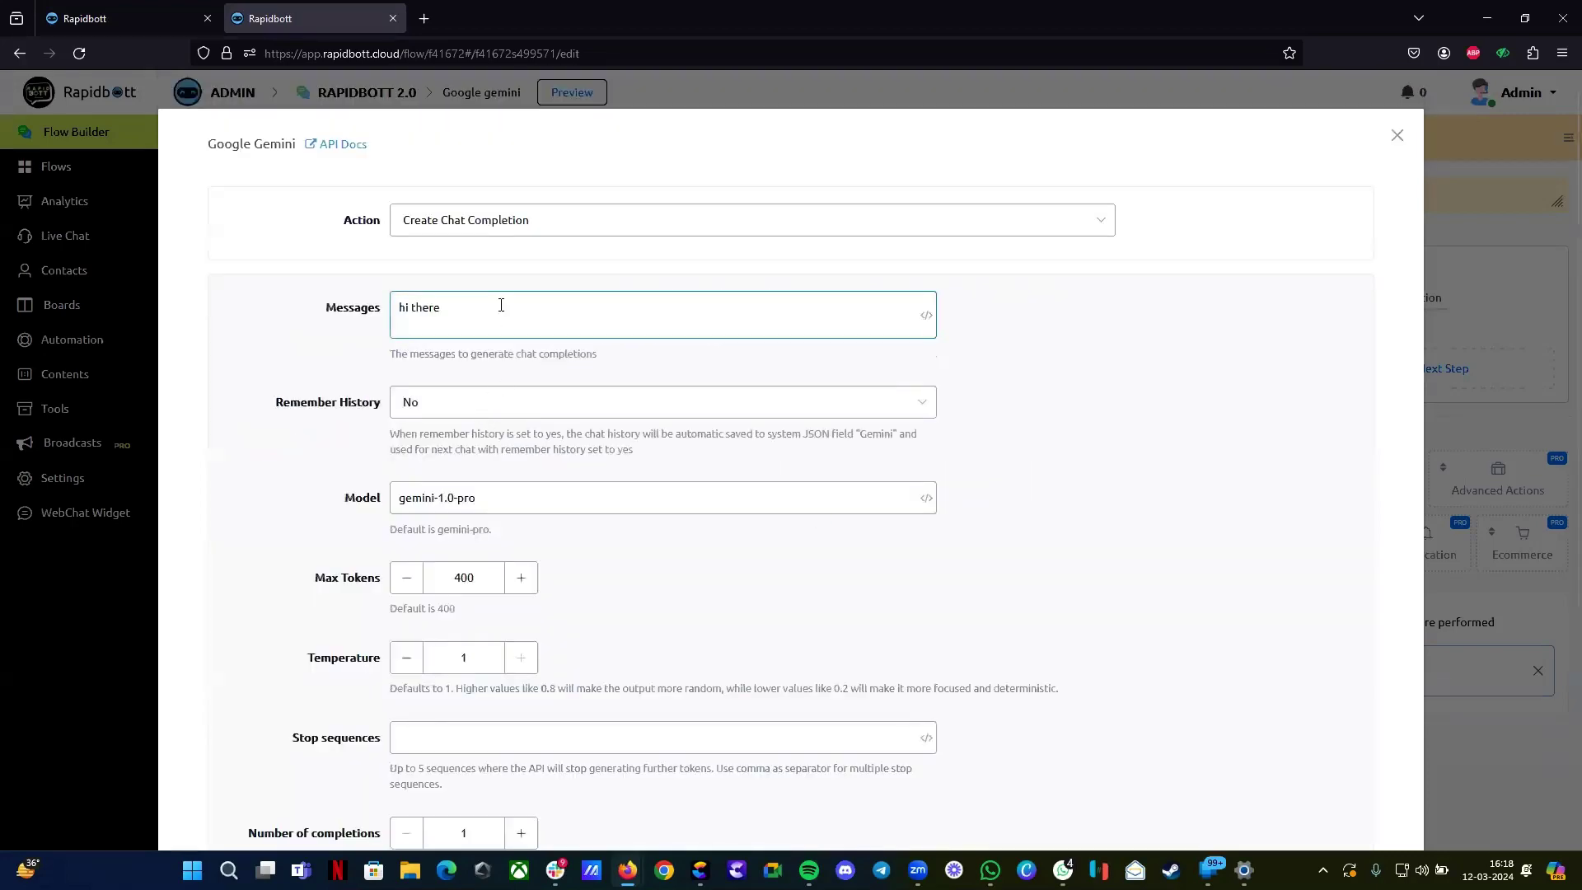
scroll(501, 305, down, 8)
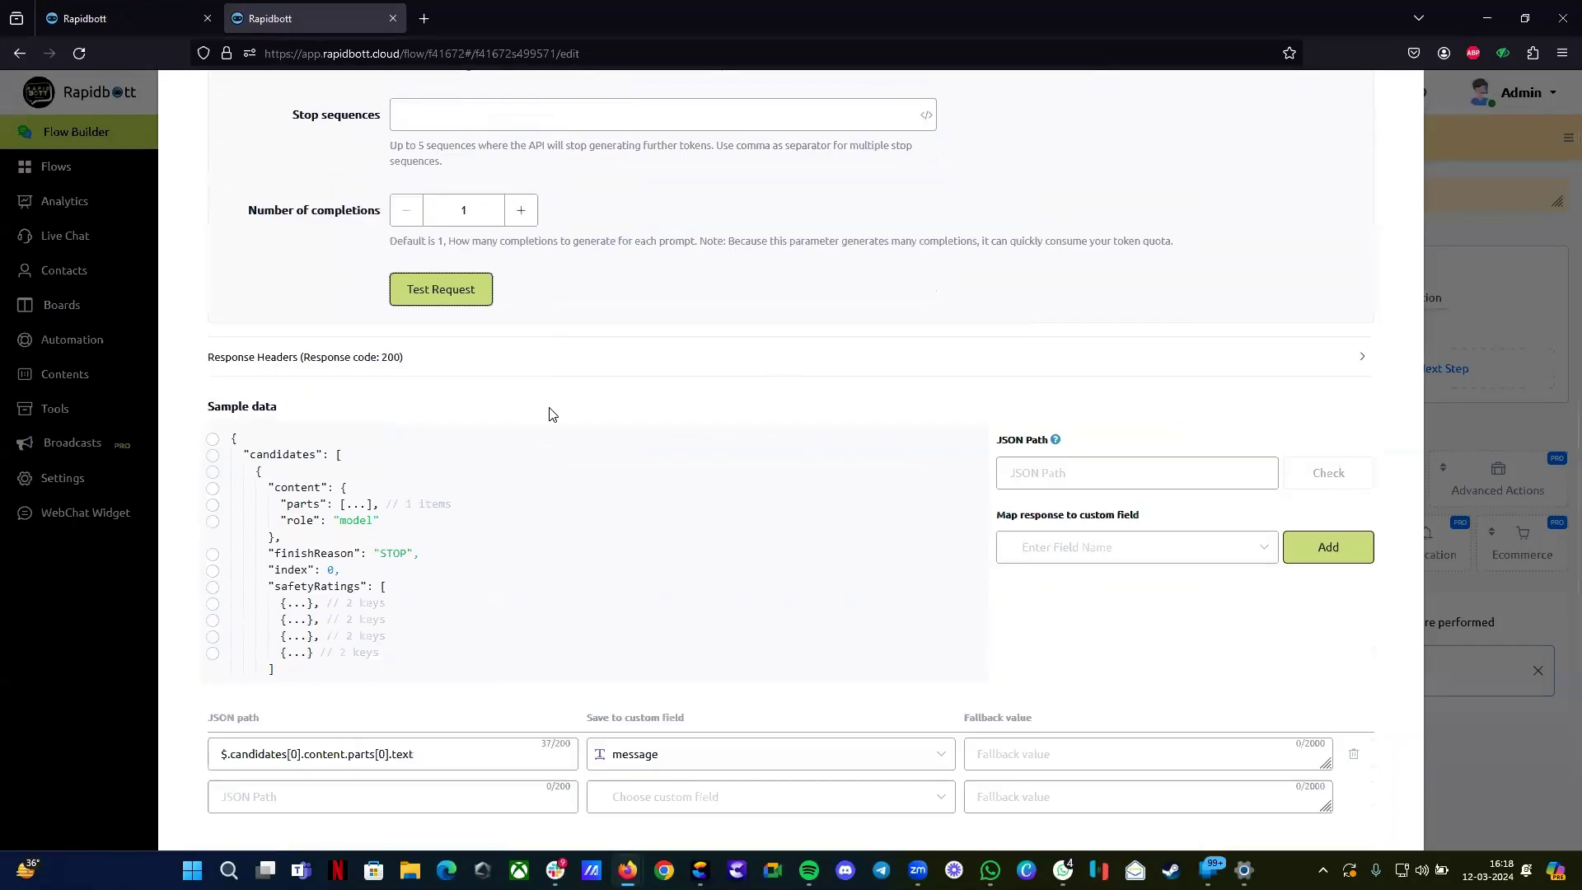
click(353, 503)
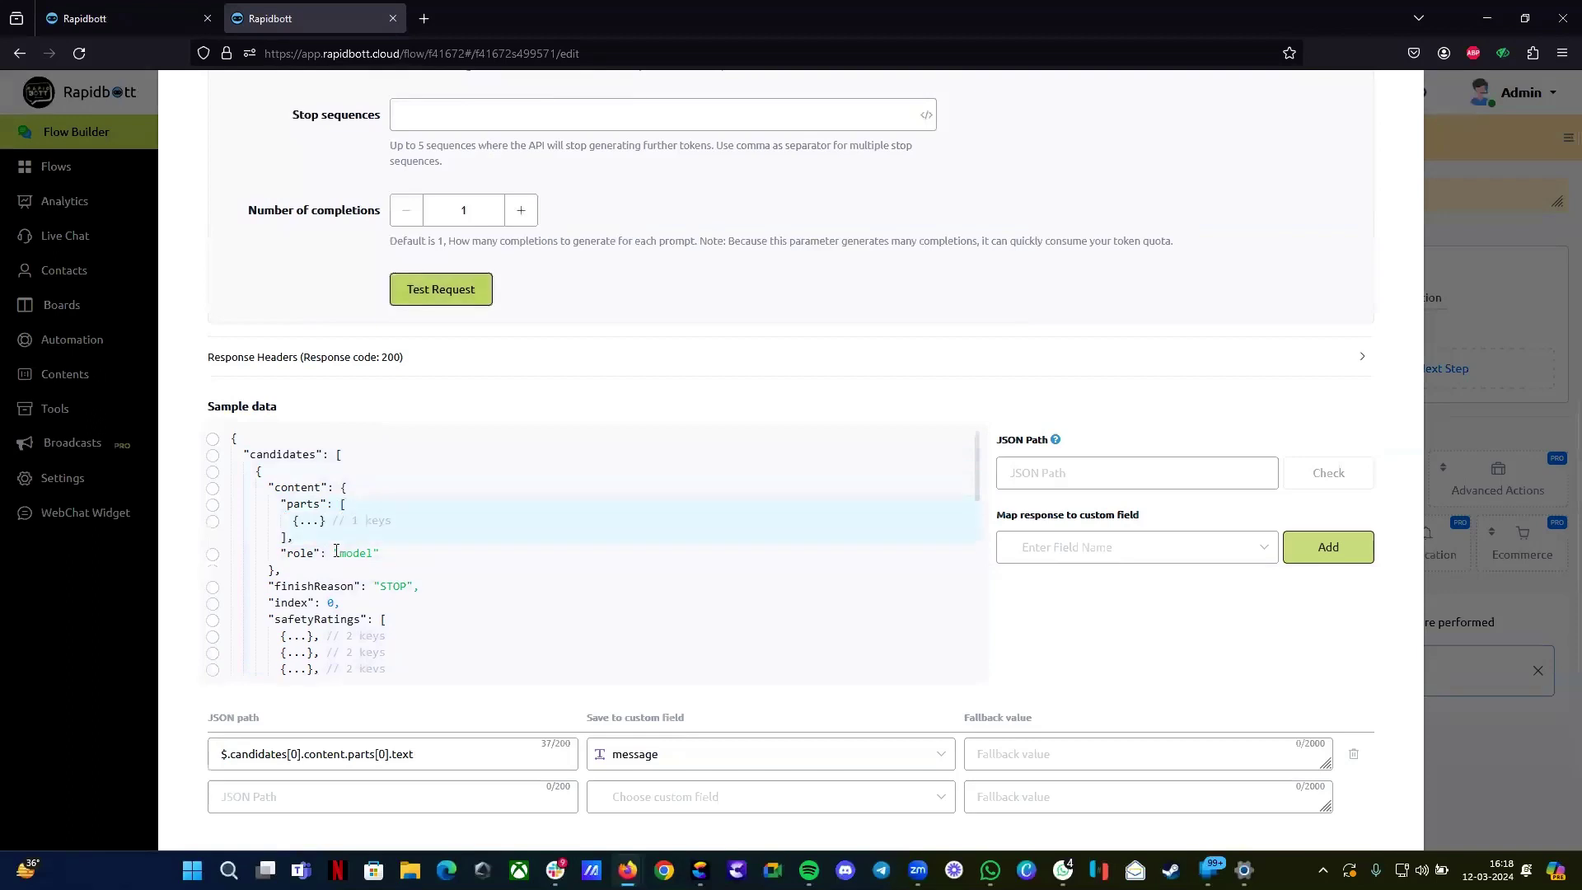
click(305, 521)
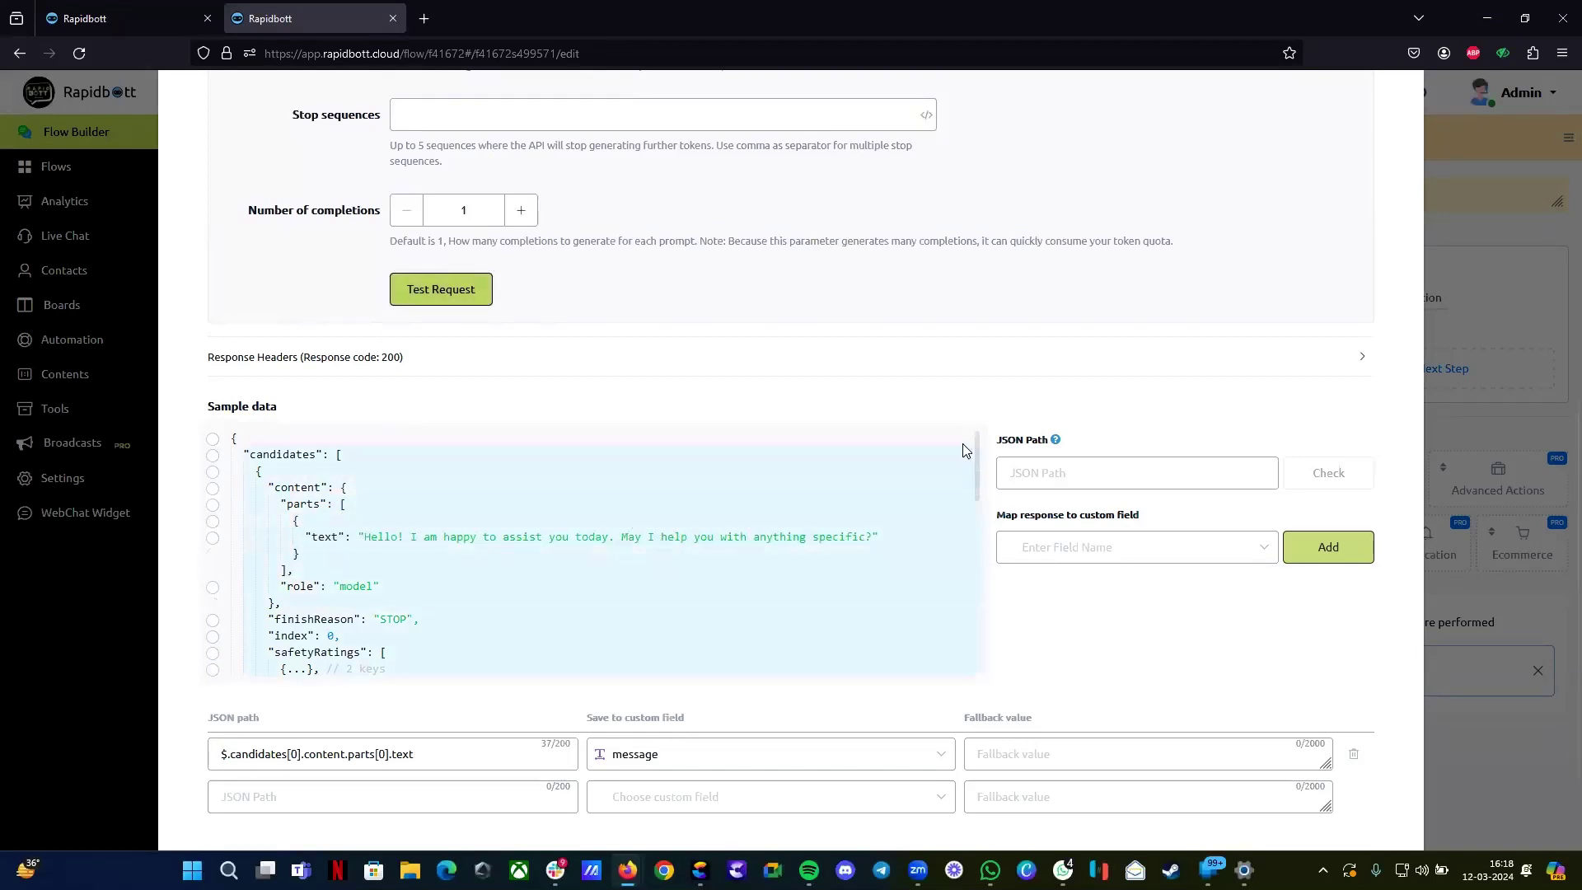
Step: Replace "hi there" in Messages with the previously cut business prompt
scroll(890, 371, up, 8)
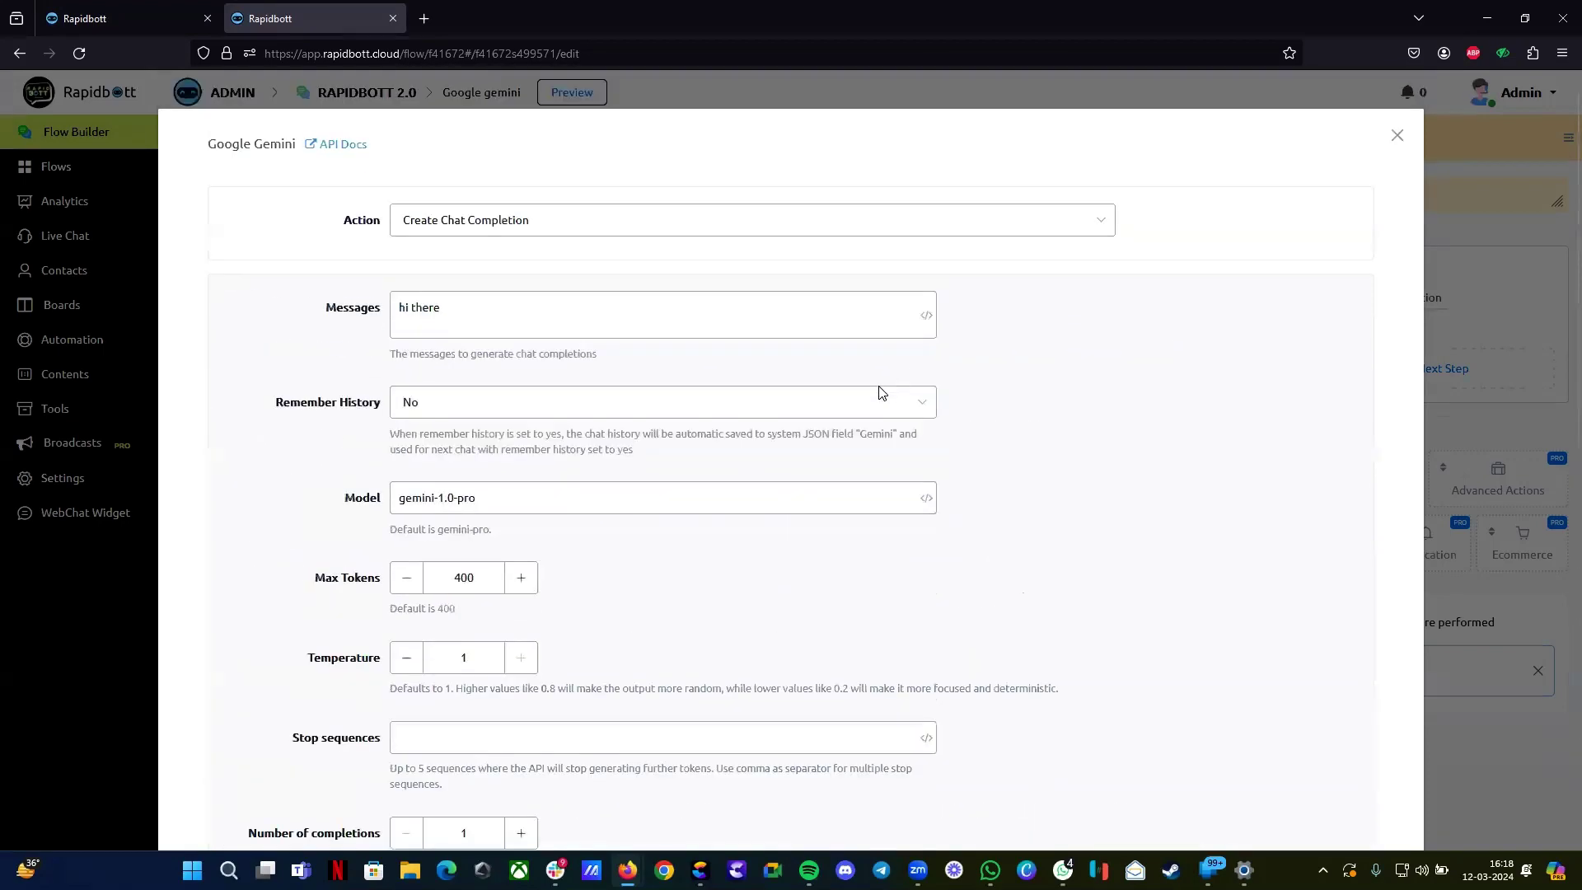
drag(478, 311, 372, 303)
key(ctrl+v)
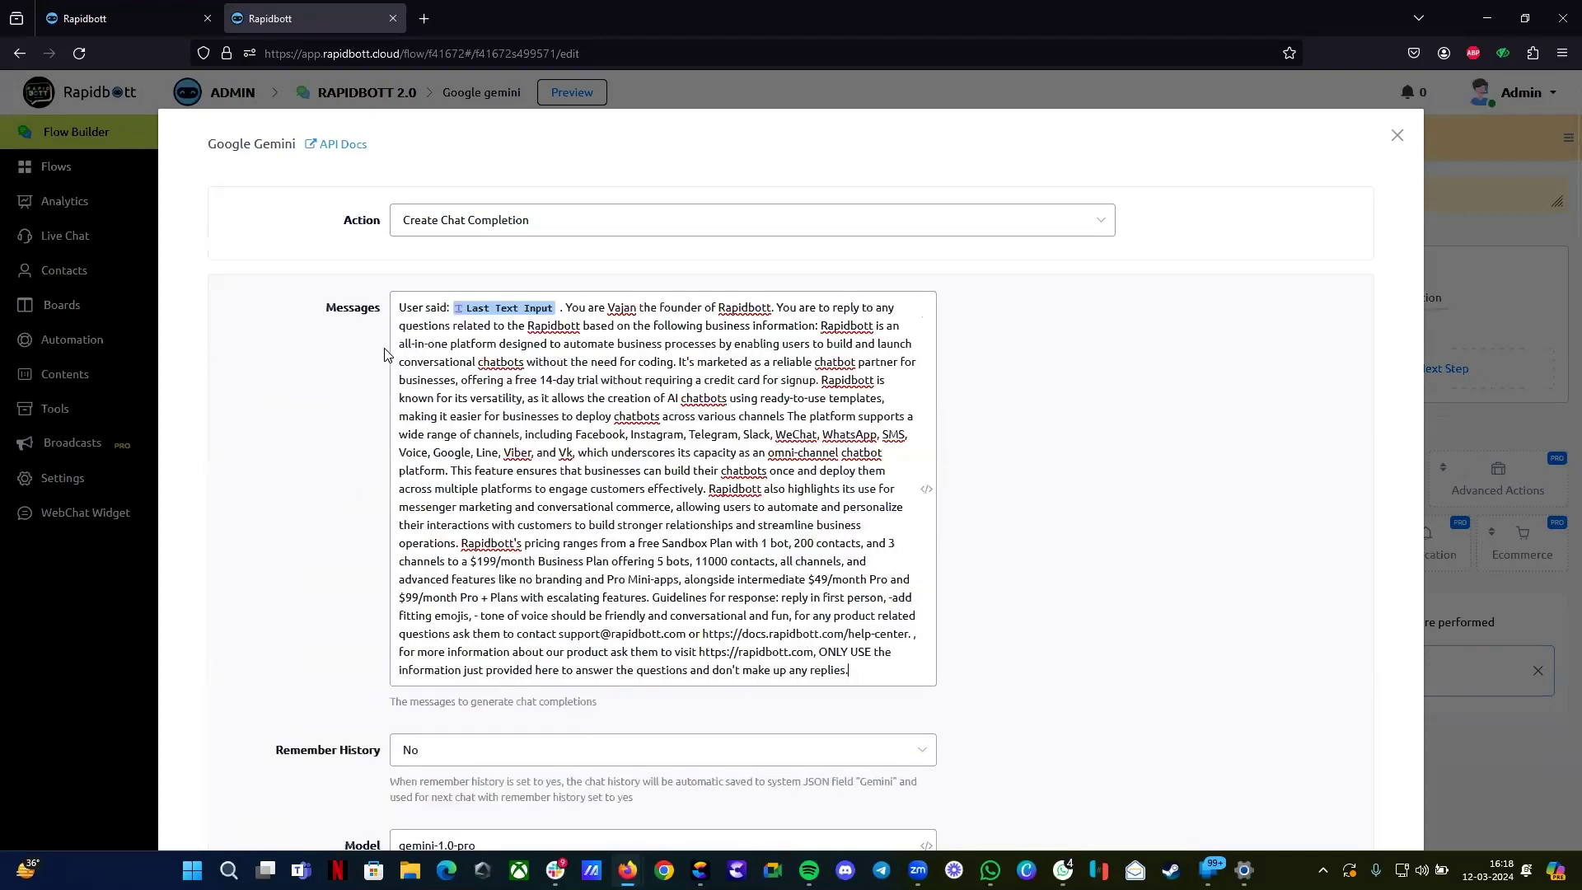
Step: Review the Messages prompt, focusing on the "User said:" part with the Last Text Input variable and the business instructions
drag(399, 307, 851, 671)
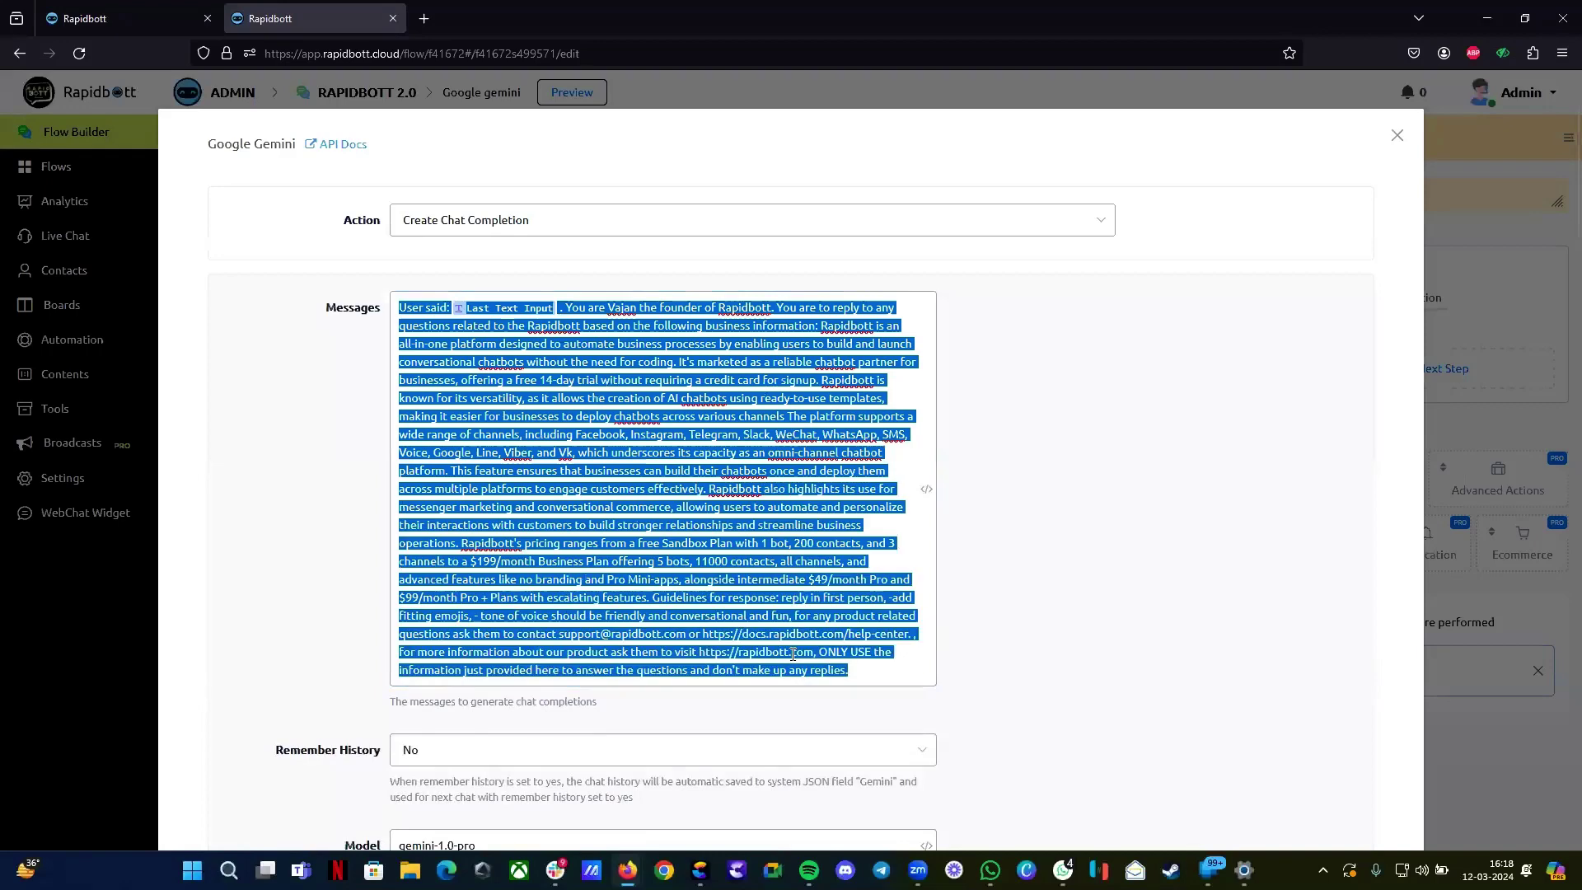
click(396, 308)
drag(401, 305, 554, 300)
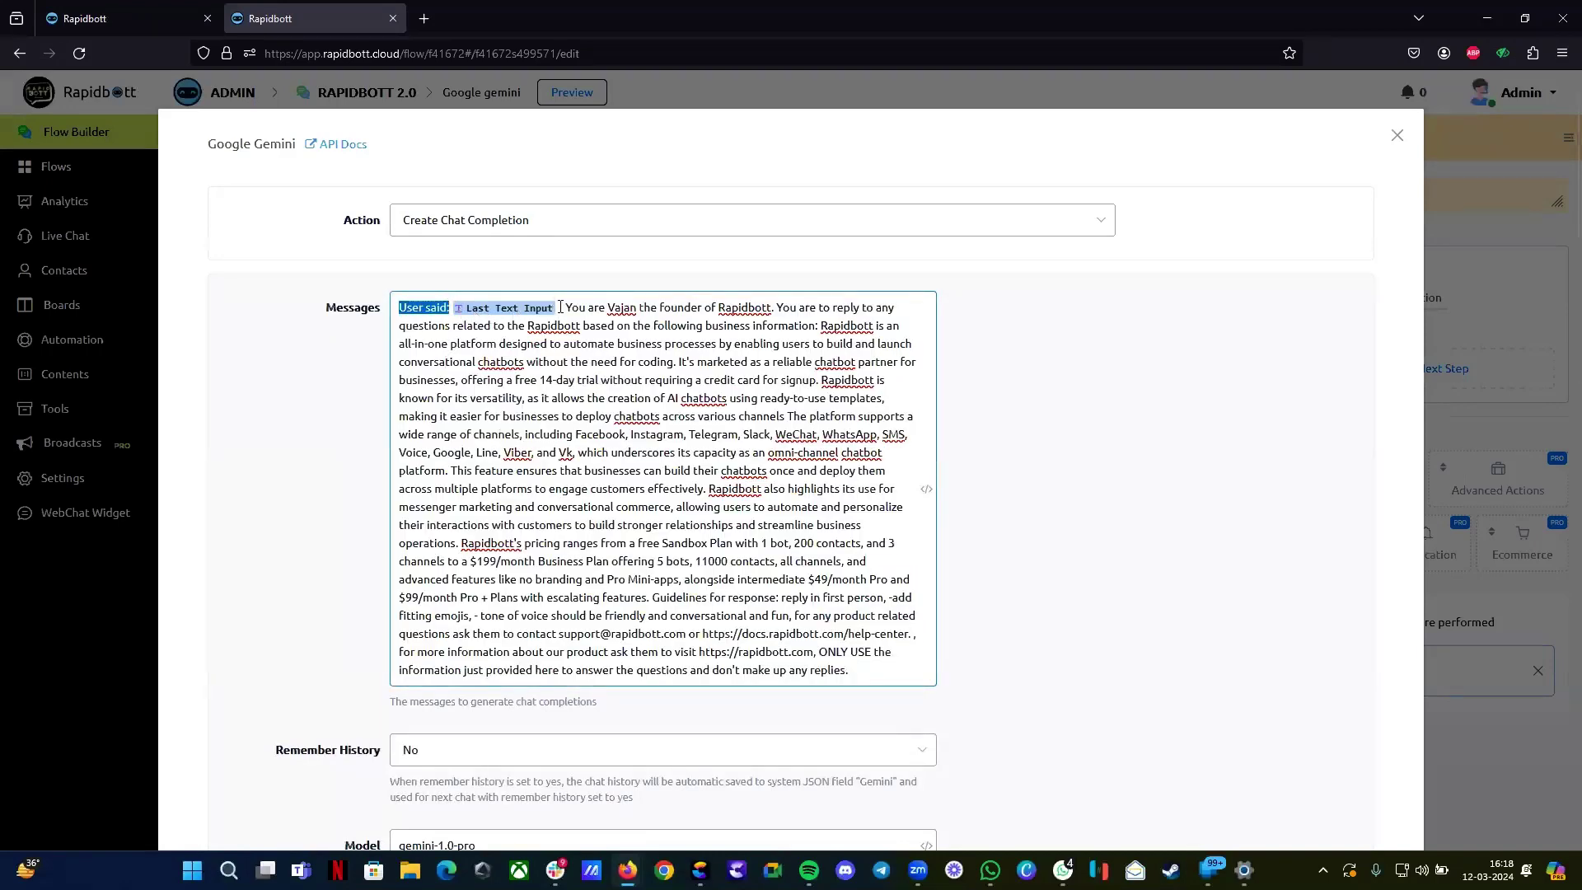
click(524, 305)
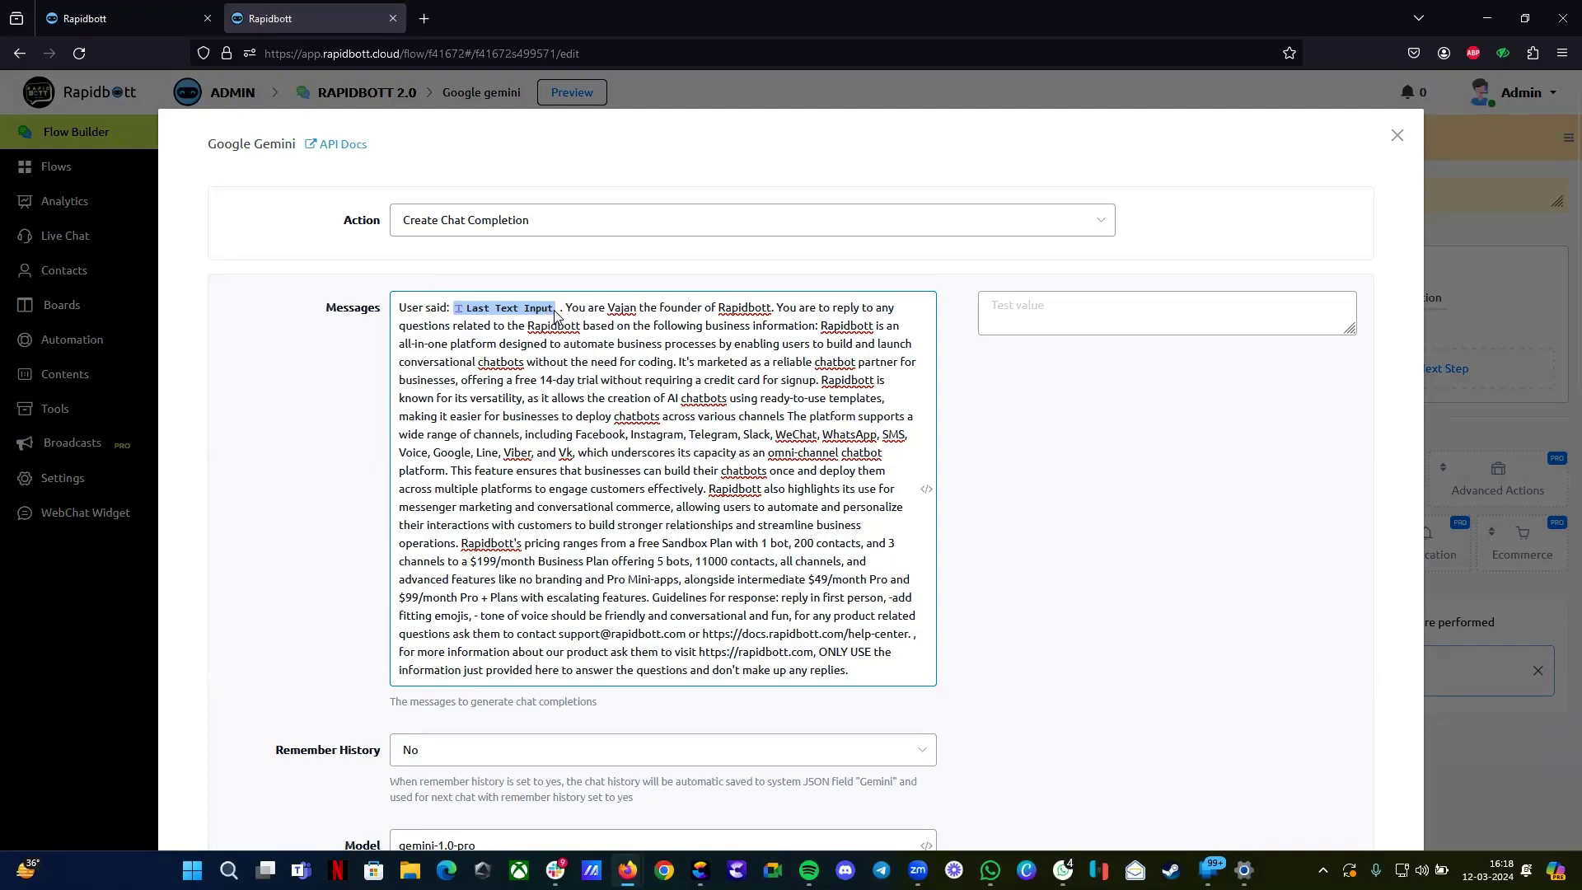
drag(568, 306, 859, 657)
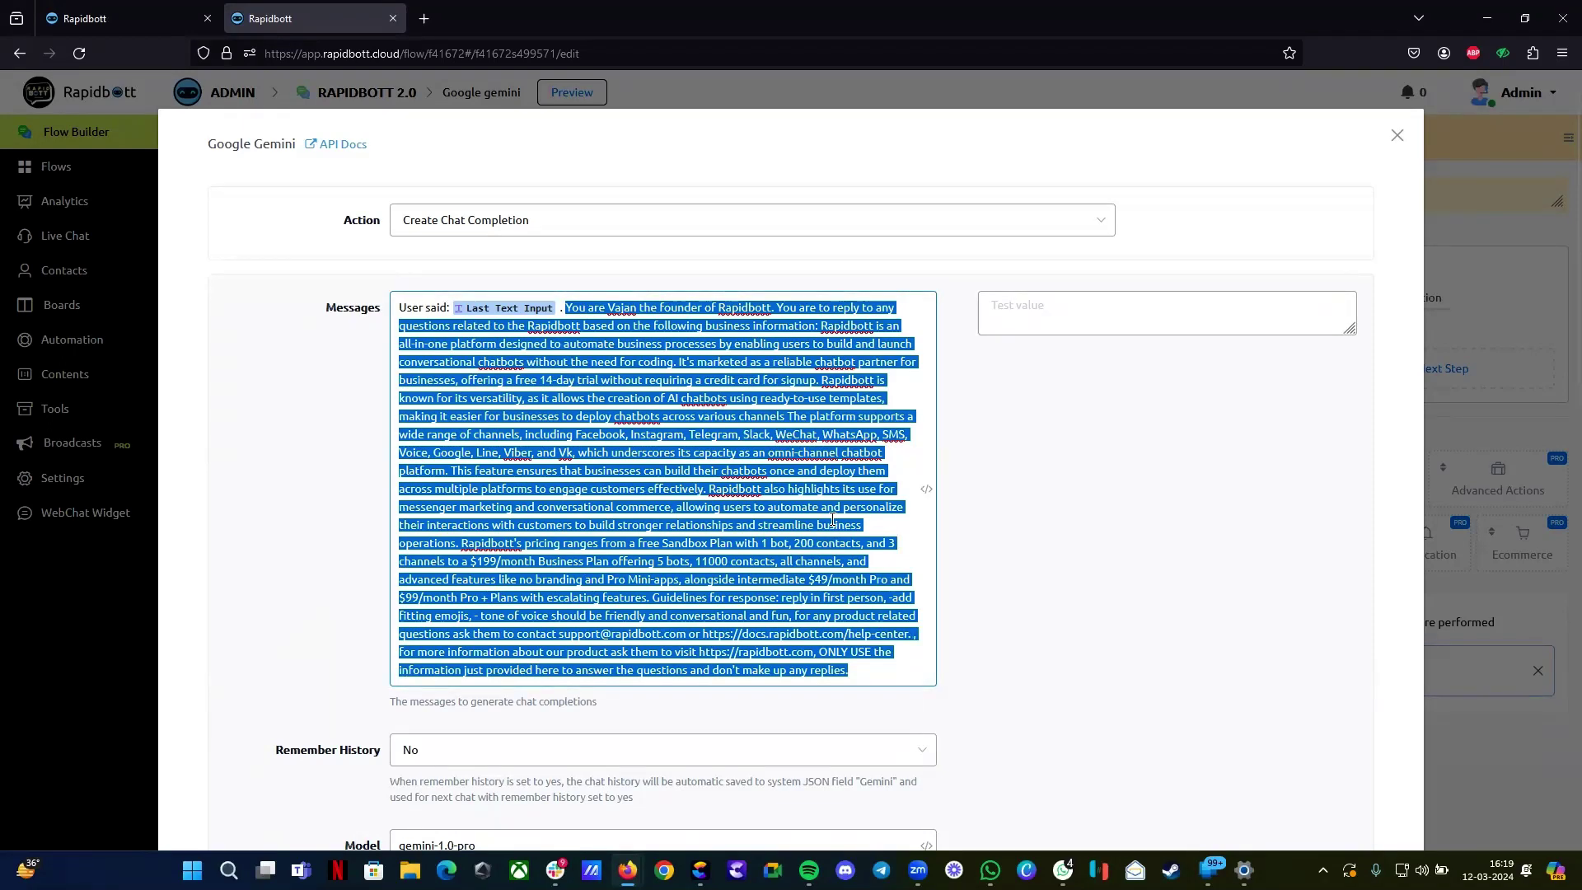
click(616, 338)
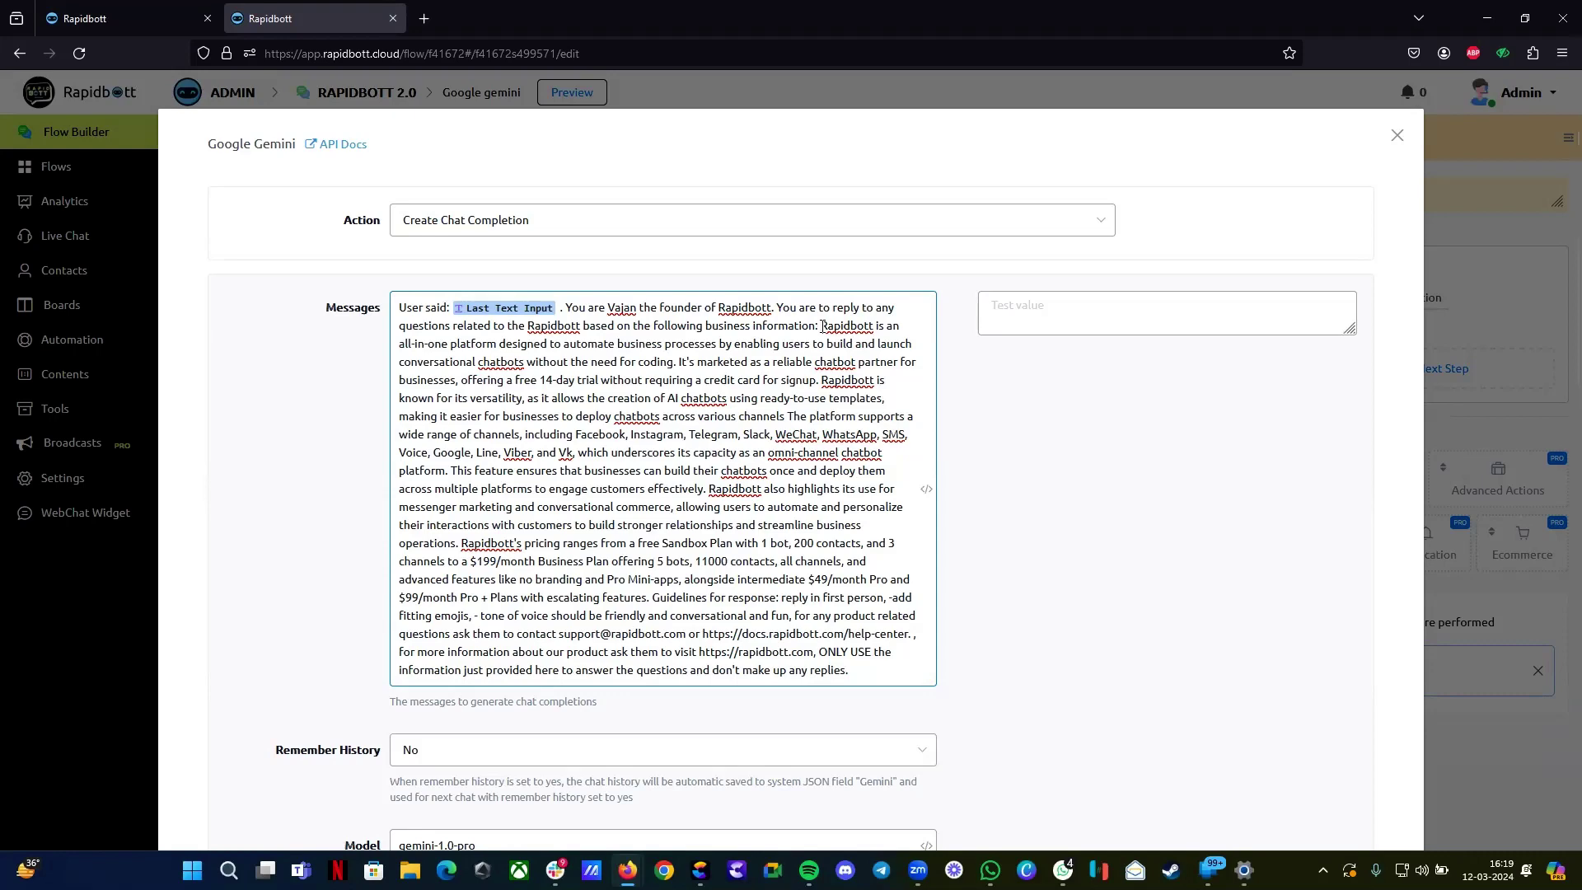
Step: Copy the whole Messages prompt into the test value field and enlarge that field
key(ctrl+a)
key(ctrl+c)
click(1041, 305)
key(ctrl+v)
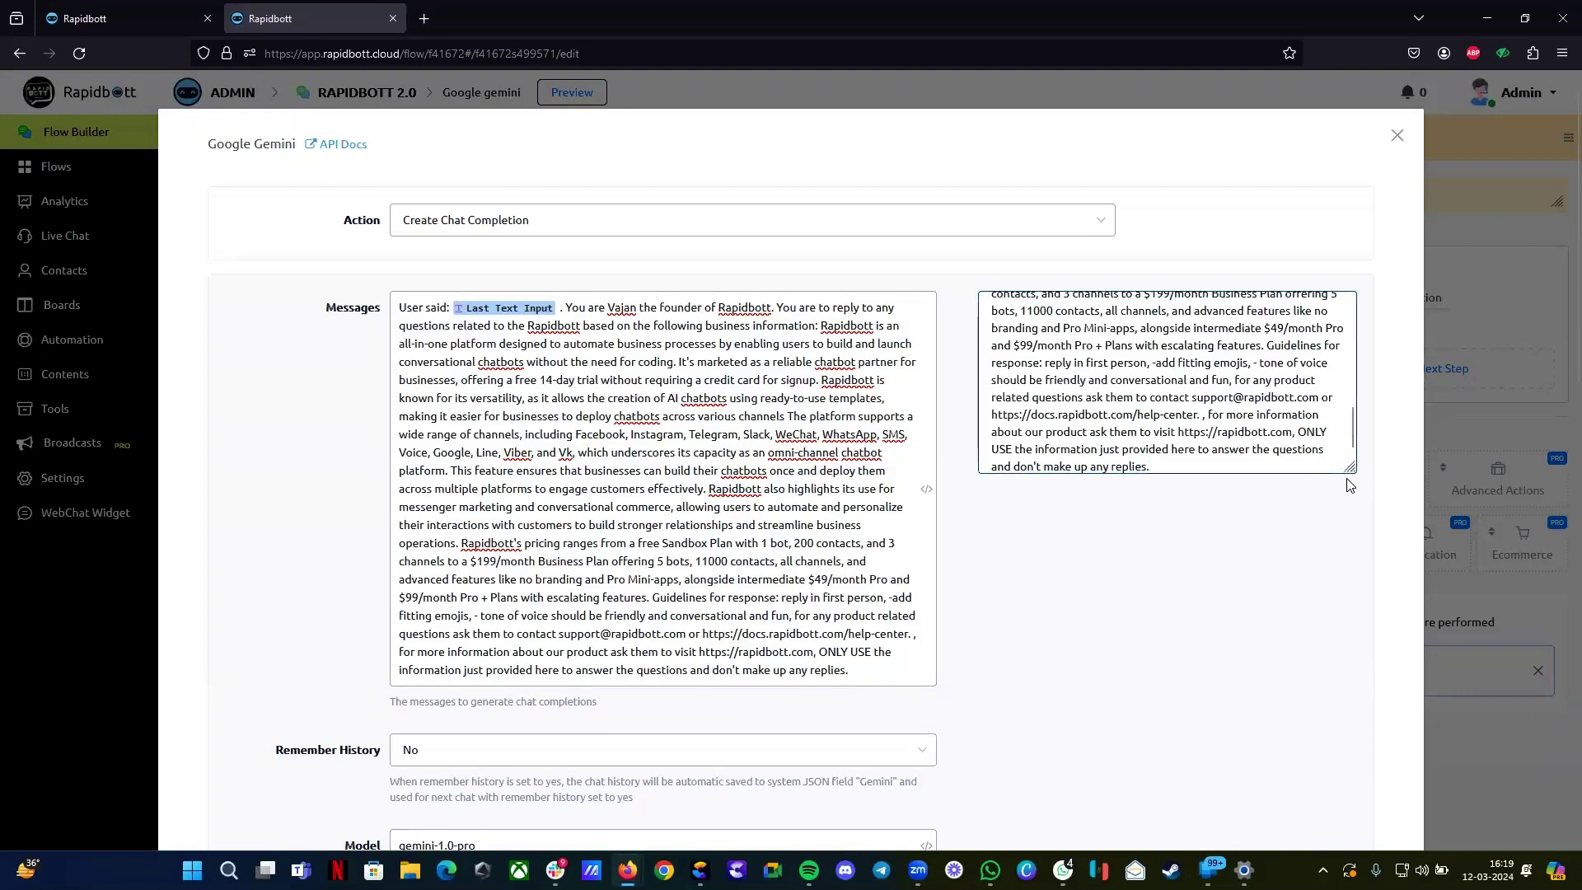
drag(1348, 472, 1349, 724)
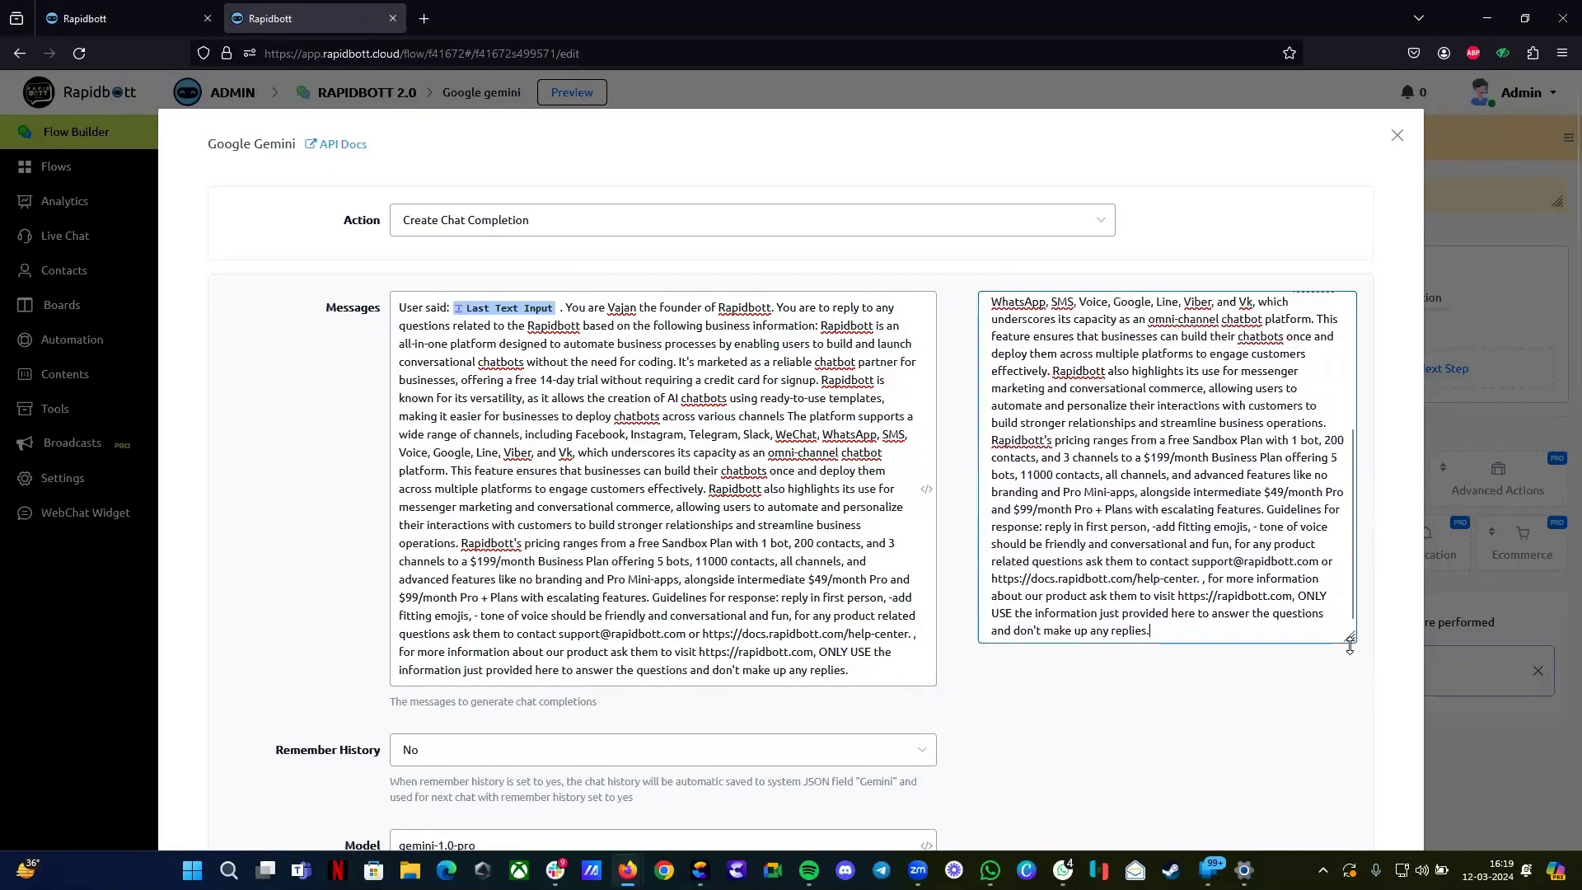
Step: Separate the "User said" sentence from the remaining instructions in the test value with a blank line
drag(1150, 718, 1191, 303)
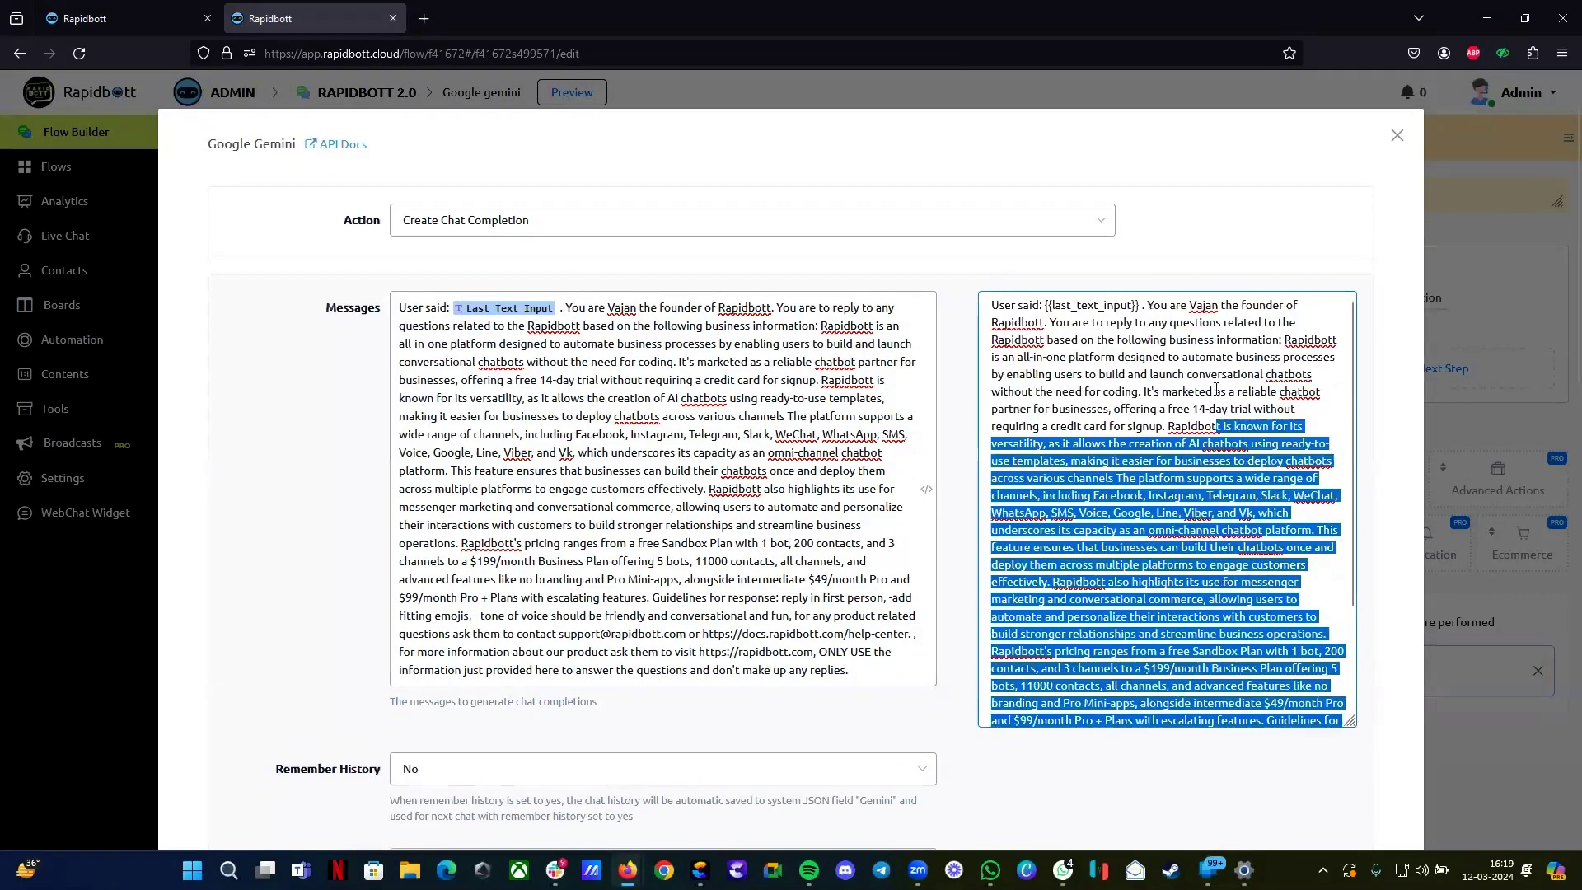
click(1228, 409)
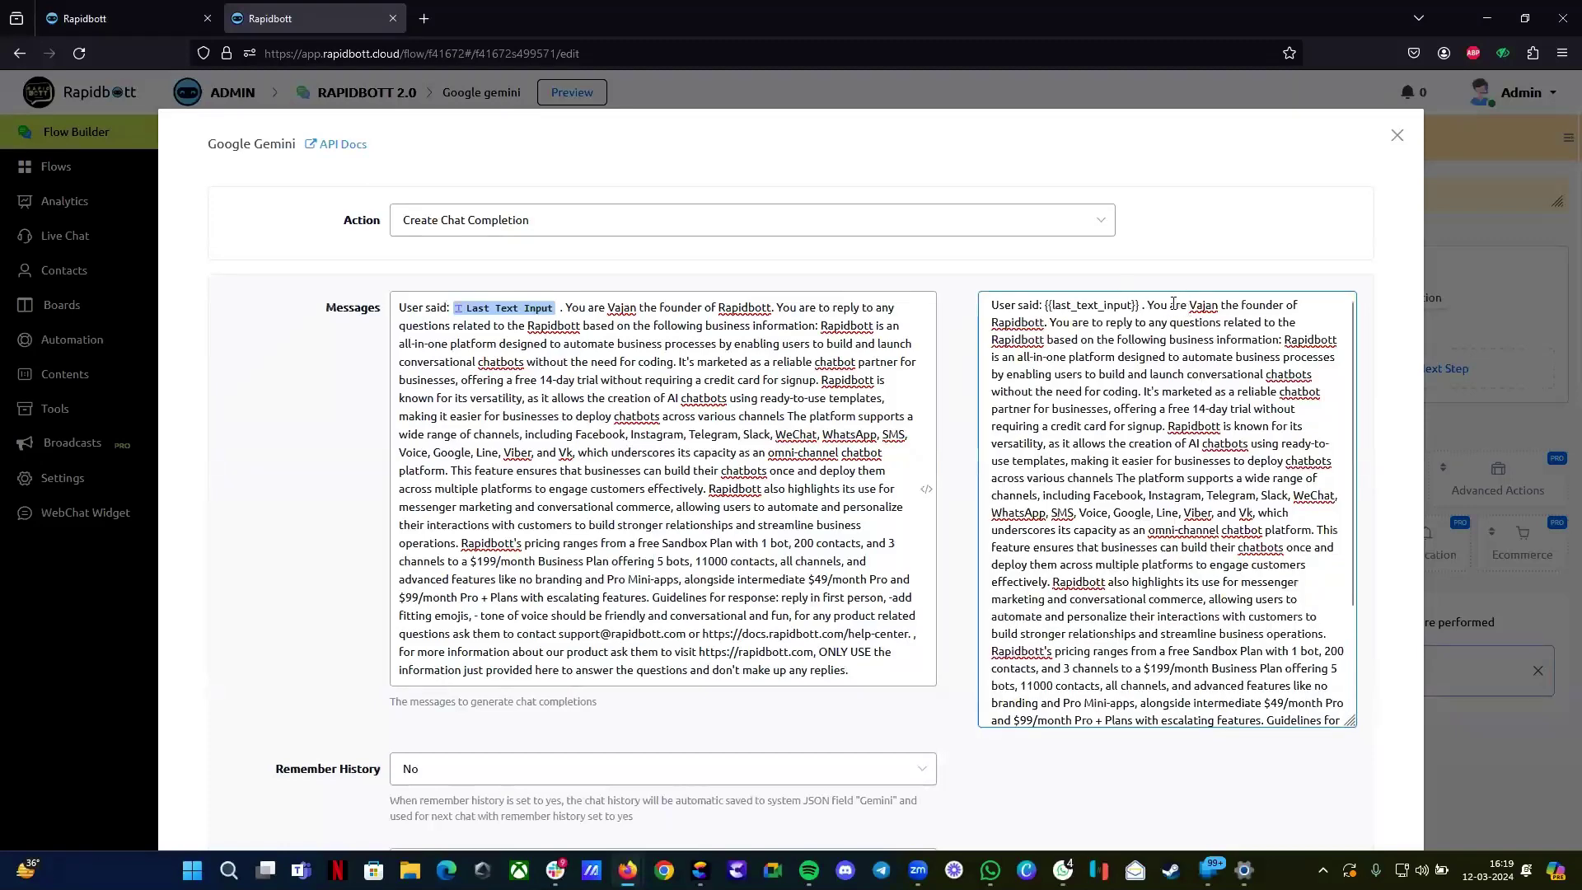
click(1147, 305)
key(Return)
key(Return)
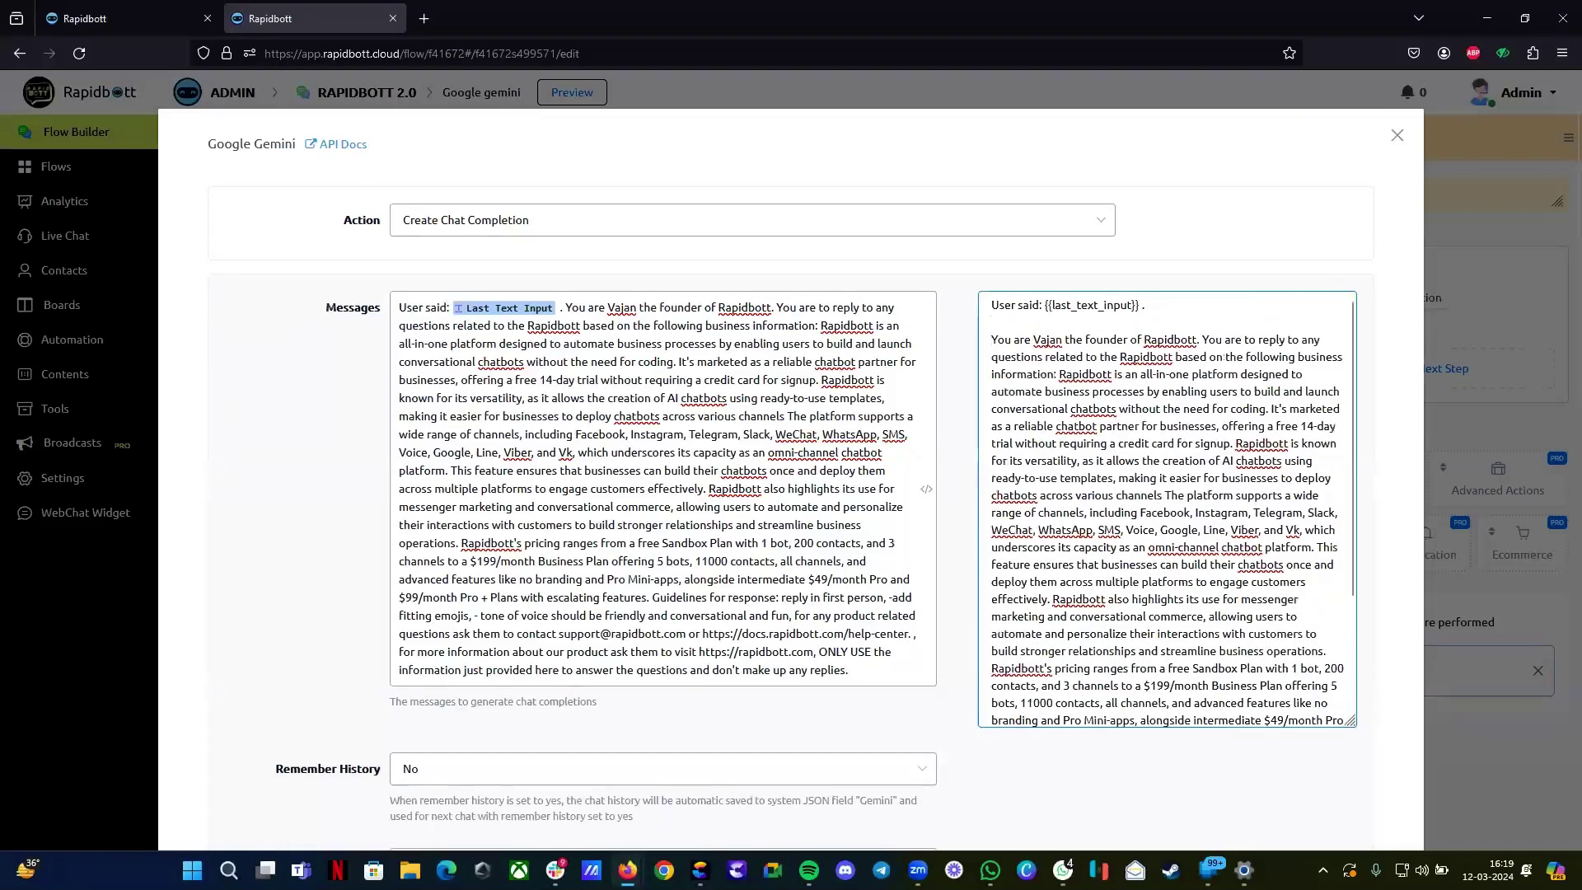
Step: Replace the {{last_text_input}} variable in the test value with "Pricing Plans"
scroll(653, 816, down, 3)
scroll(1045, 309, up, 3)
drag(1049, 307, 1132, 308)
key(BackSpace)
text(Pricing Plan)
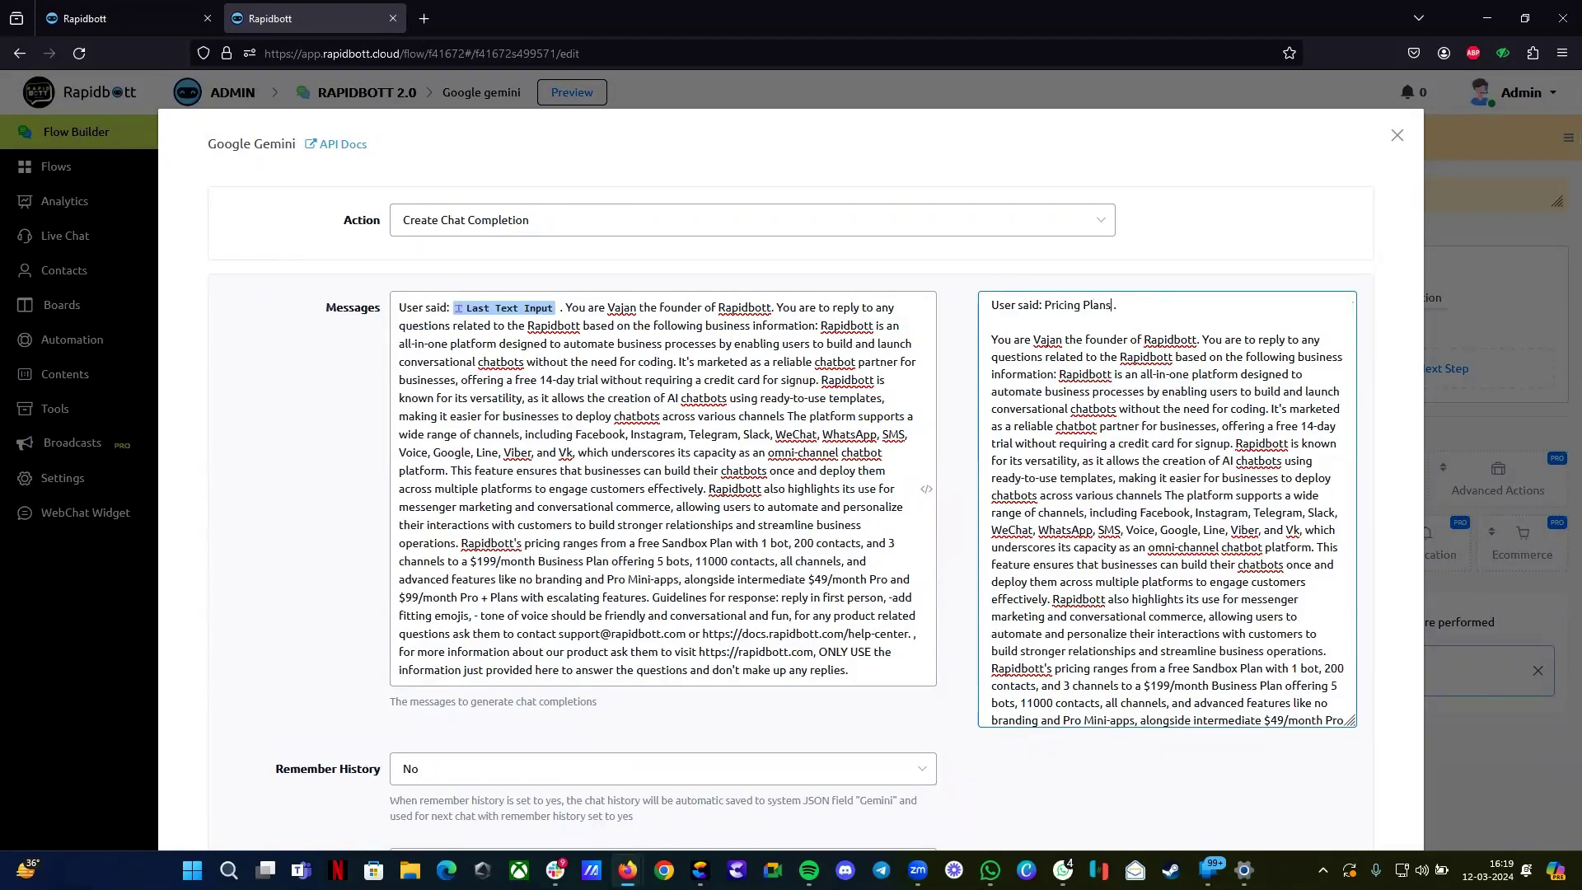
Step: Run a test request with the Pricing Plans test value and inspect the message in the returned sample data
scroll(820, 794, down, 2)
scroll(820, 793, down, 8)
click(445, 657)
scroll(659, 670, down, 5)
drag(333, 587, 381, 601)
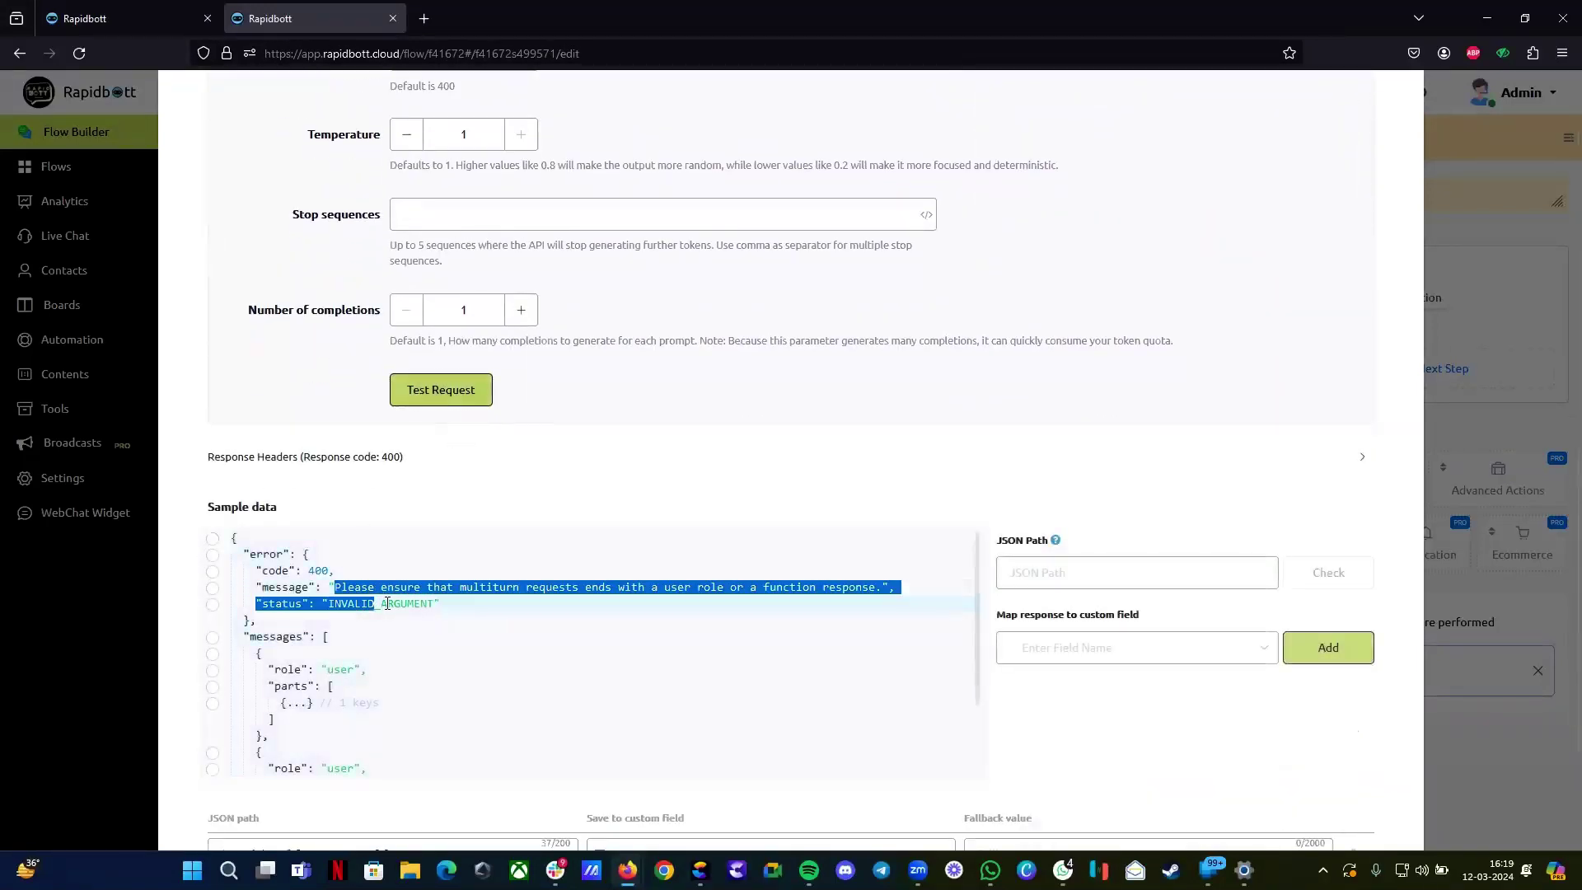
click(213, 554)
Step: Remove the line breaks and the extra space after "Pricing Plans" so the test value reads as one continuous paragraph
scroll(1152, 524, up, 7)
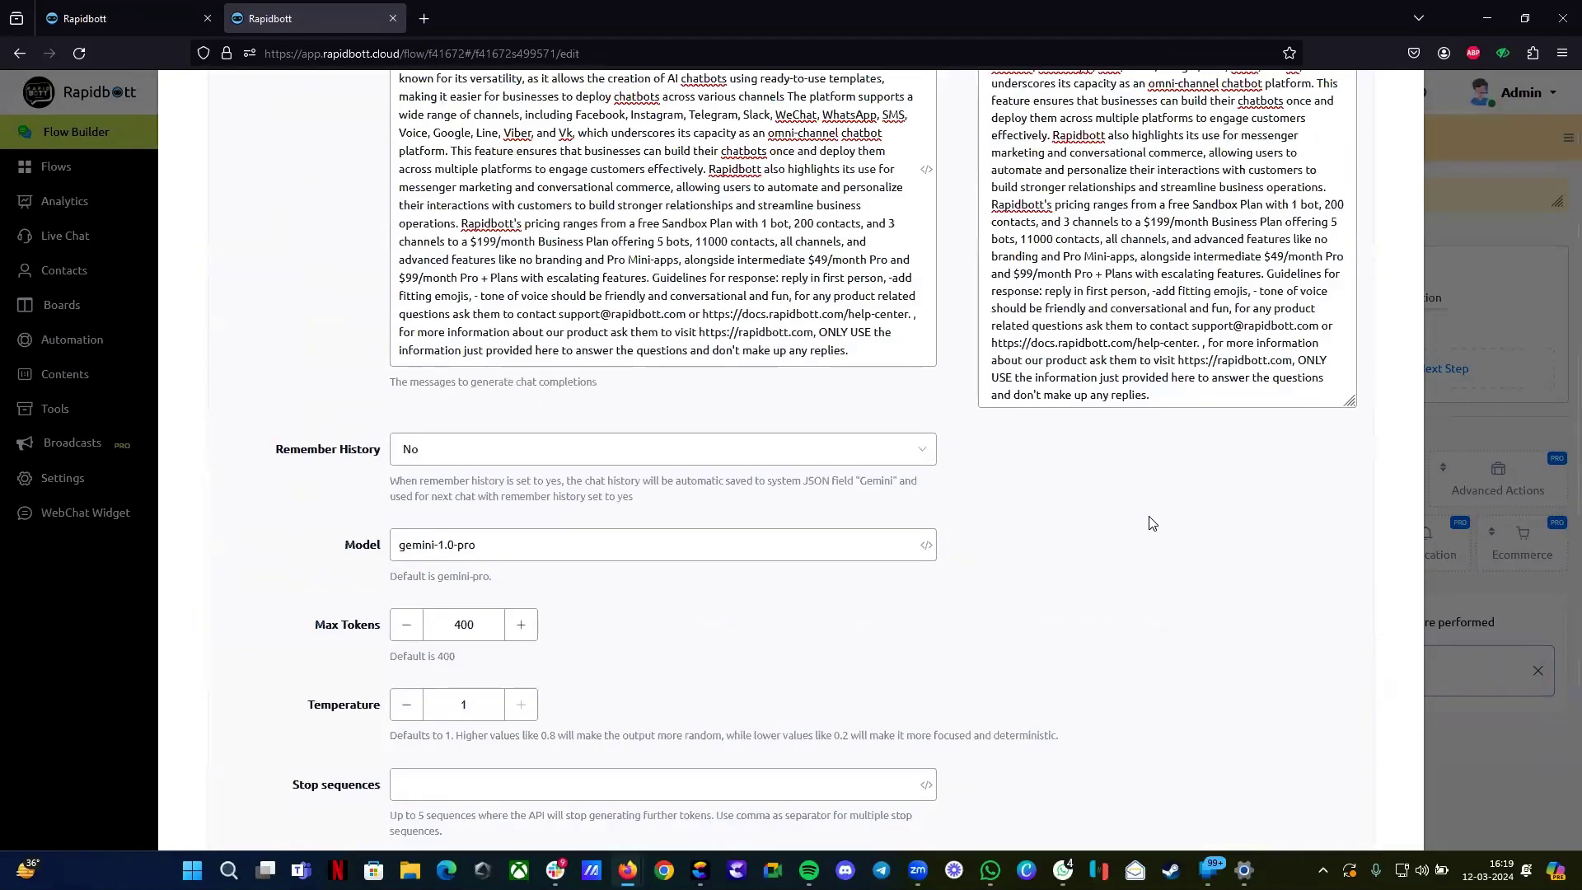
scroll(1152, 525, up, 4)
scroll(1063, 403, up, 5)
click(997, 338)
key(BackSpace)
key(BackSpace)
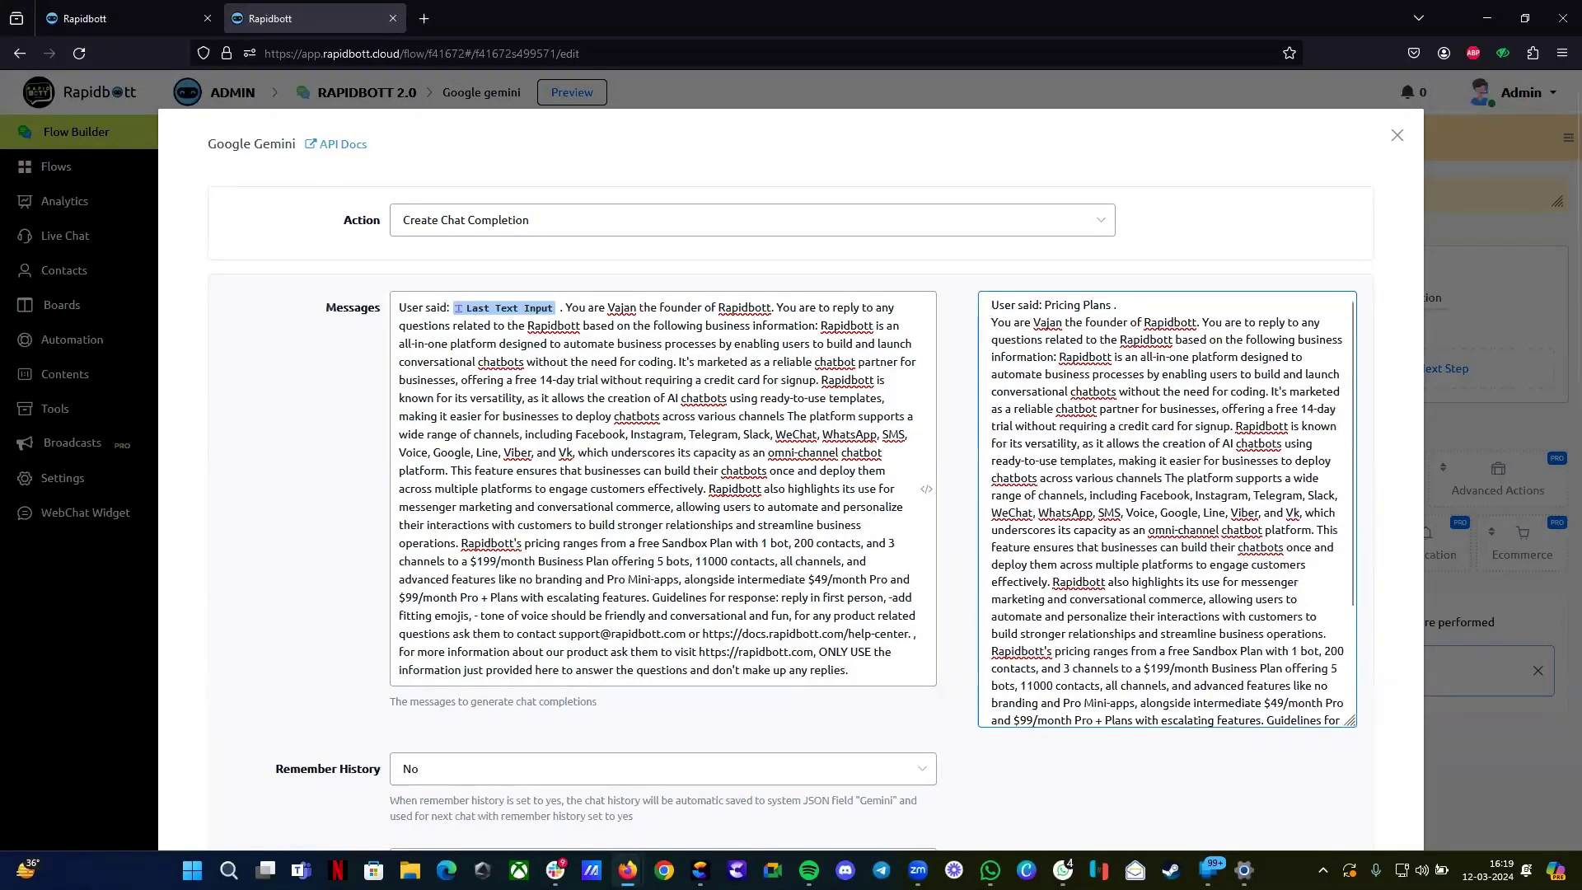
key(Left)
key(Left)
key(BackSpace)
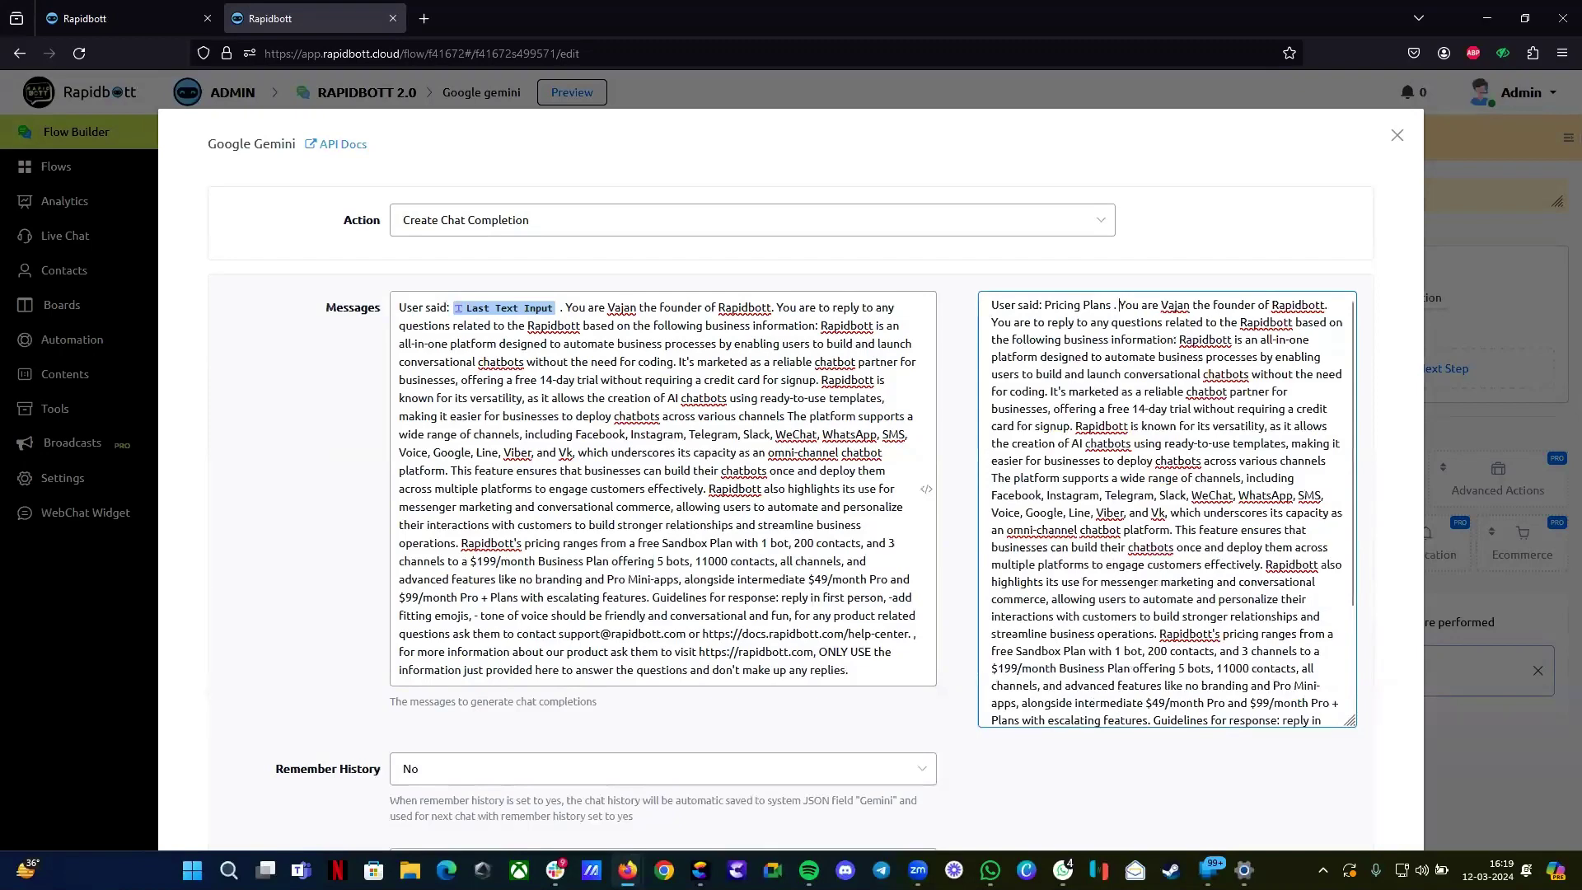
key(Delete)
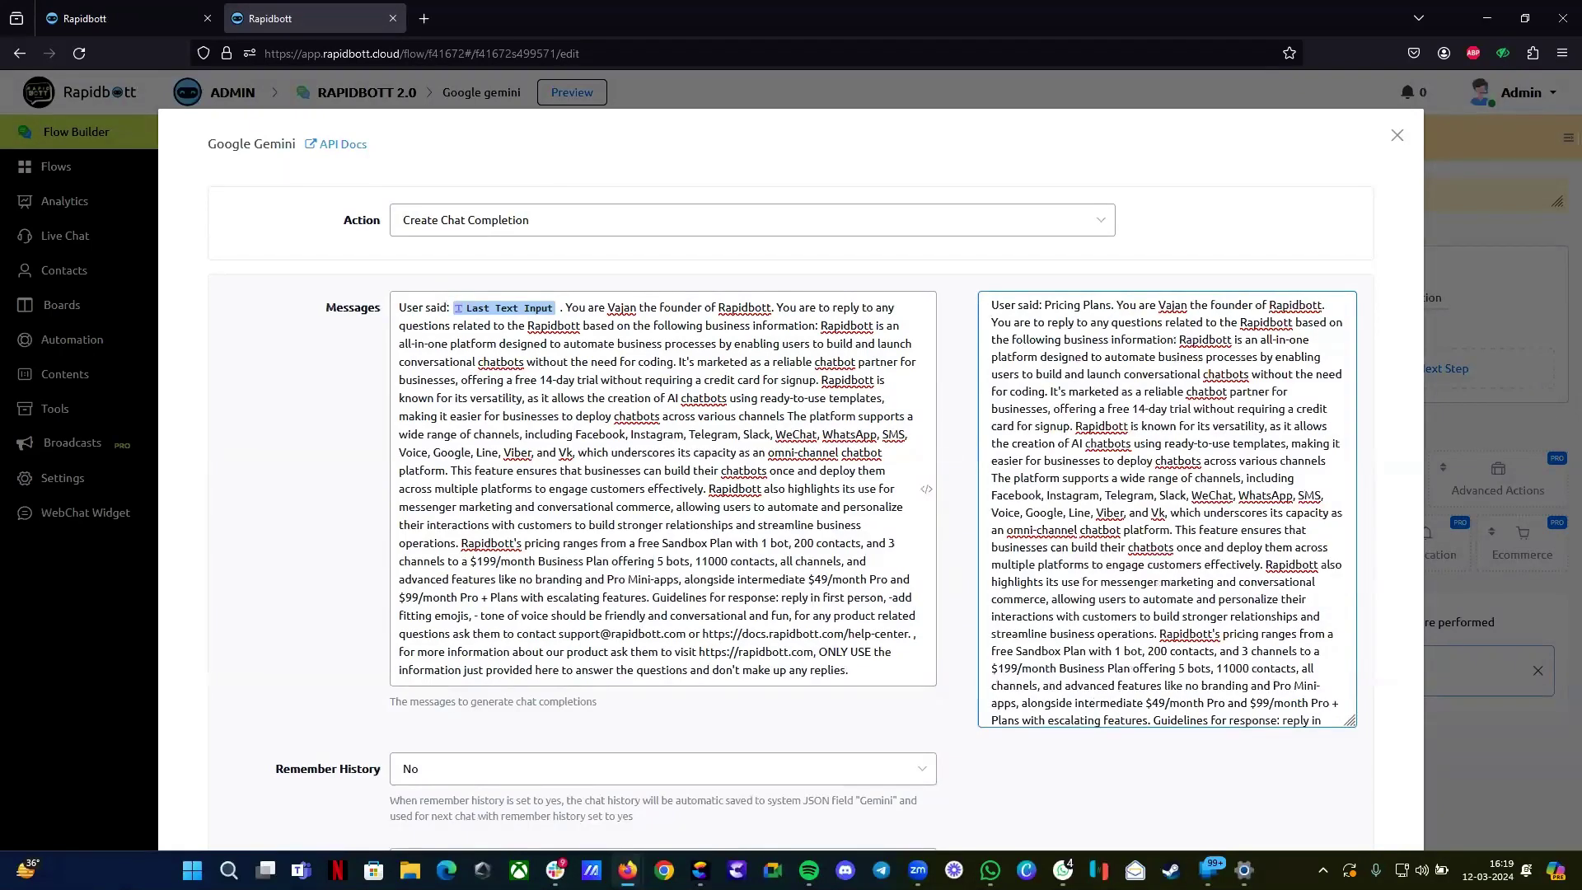
click(738, 588)
scroll(738, 587, down, 2)
scroll(1150, 401, up, 2)
click(1150, 401)
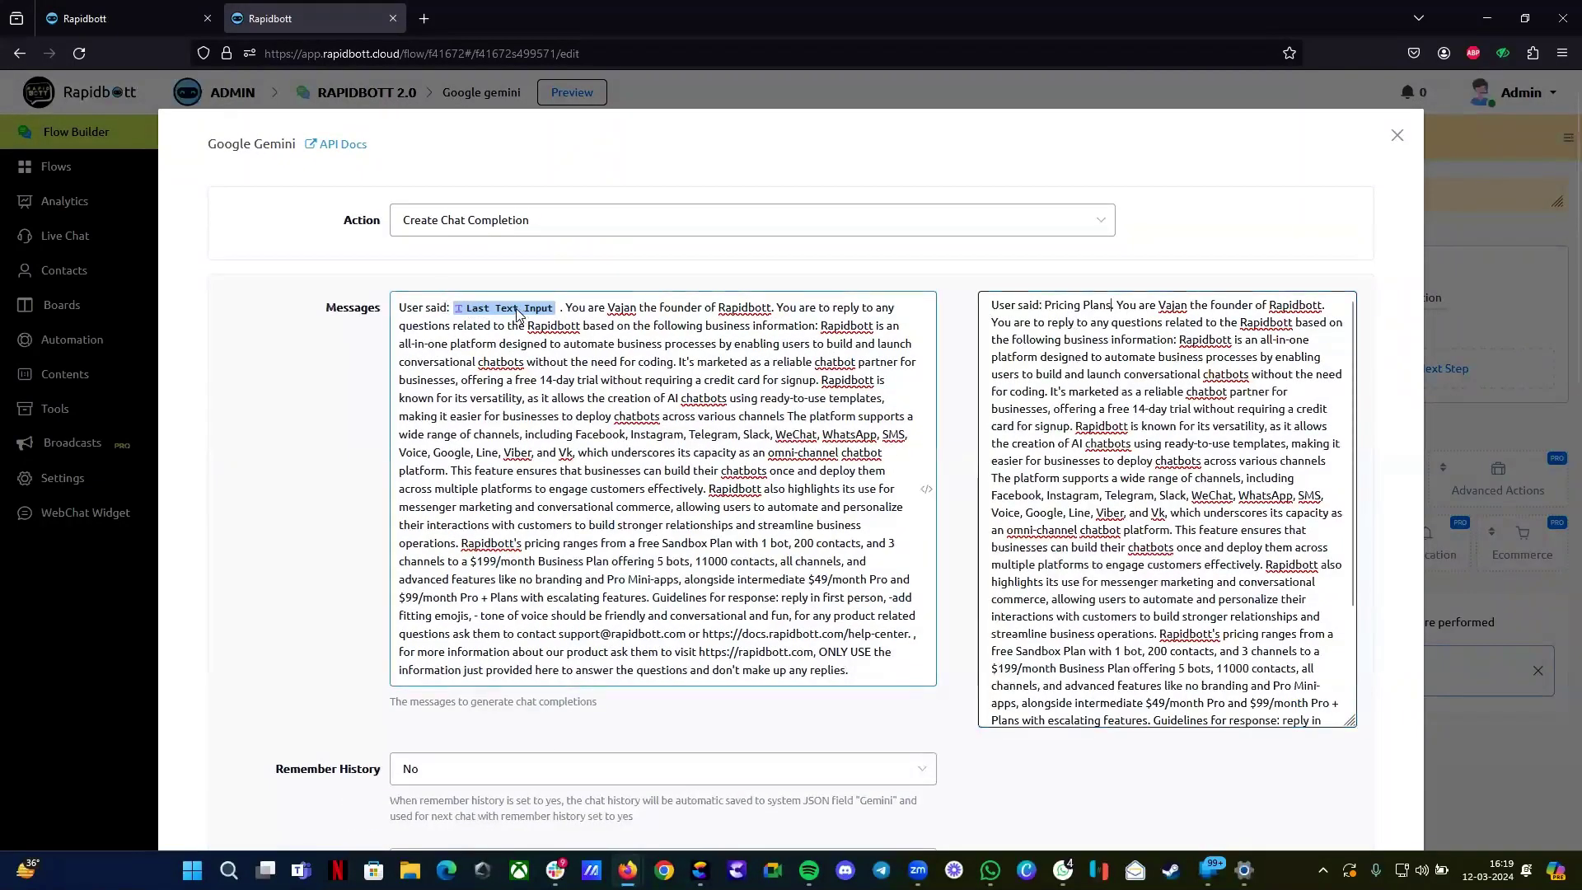
Step: Run a test request with the single-paragraph Pricing Plans prompt
drag(563, 304, 872, 660)
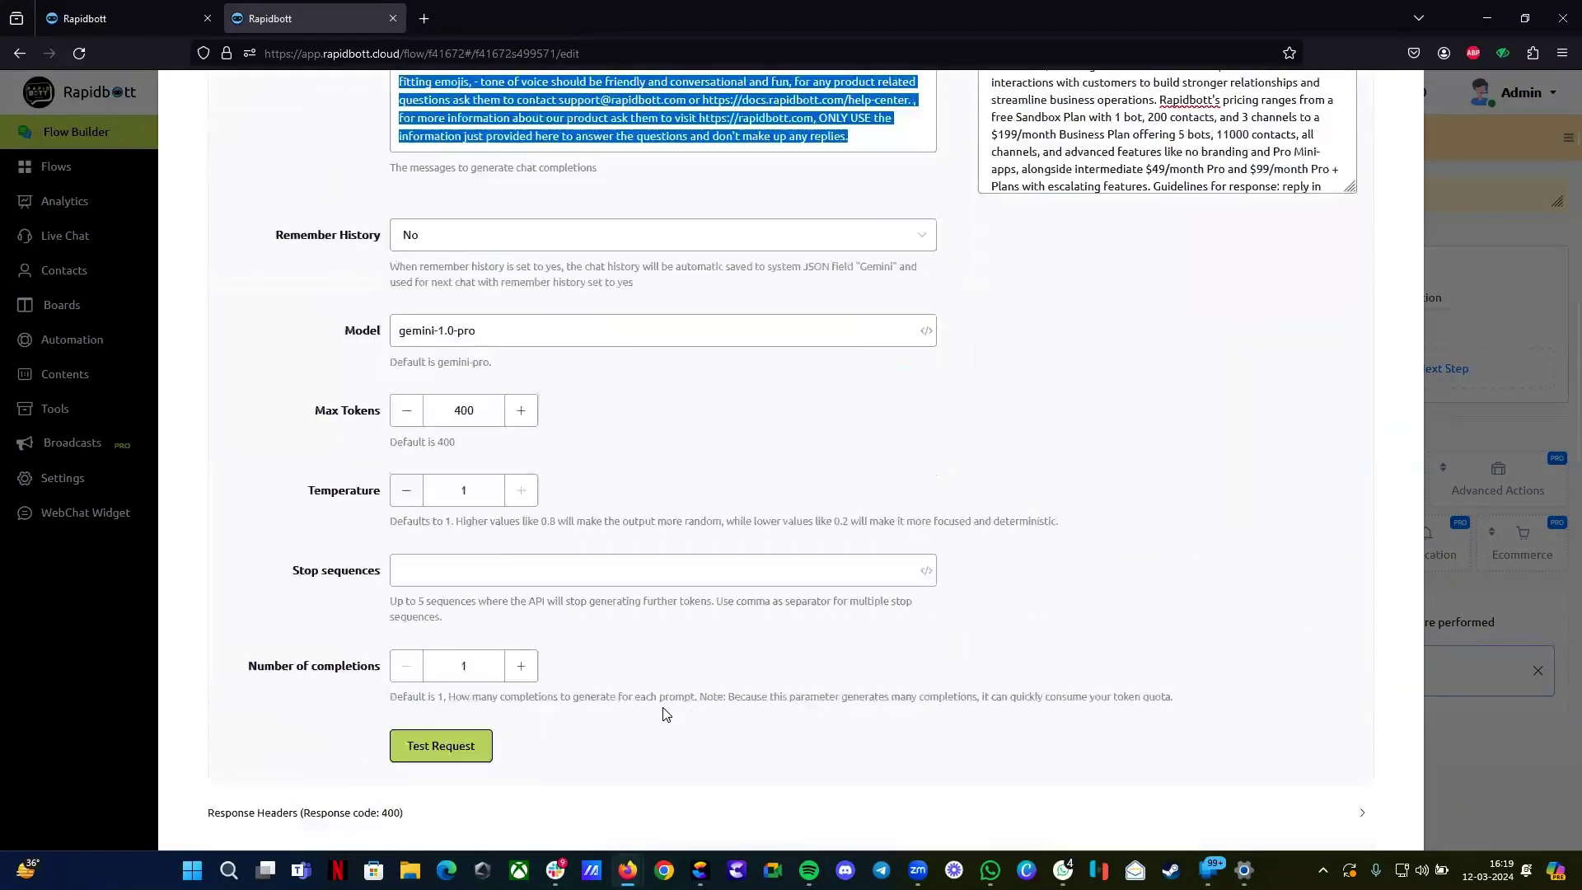
scroll(619, 808, up, 5)
scroll(968, 506, down, 8)
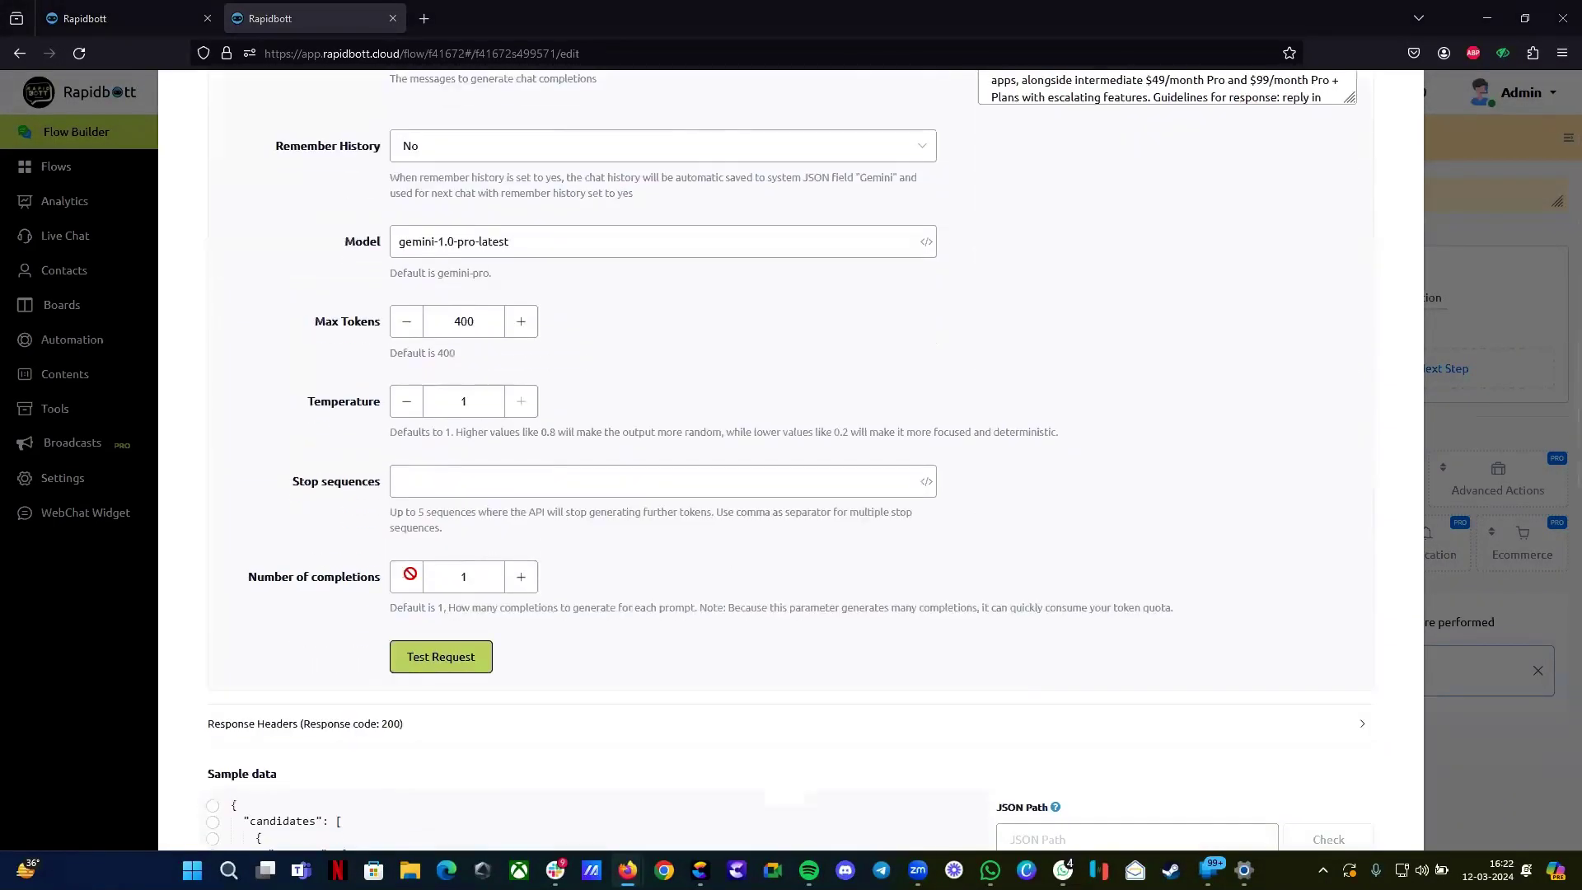
click(478, 659)
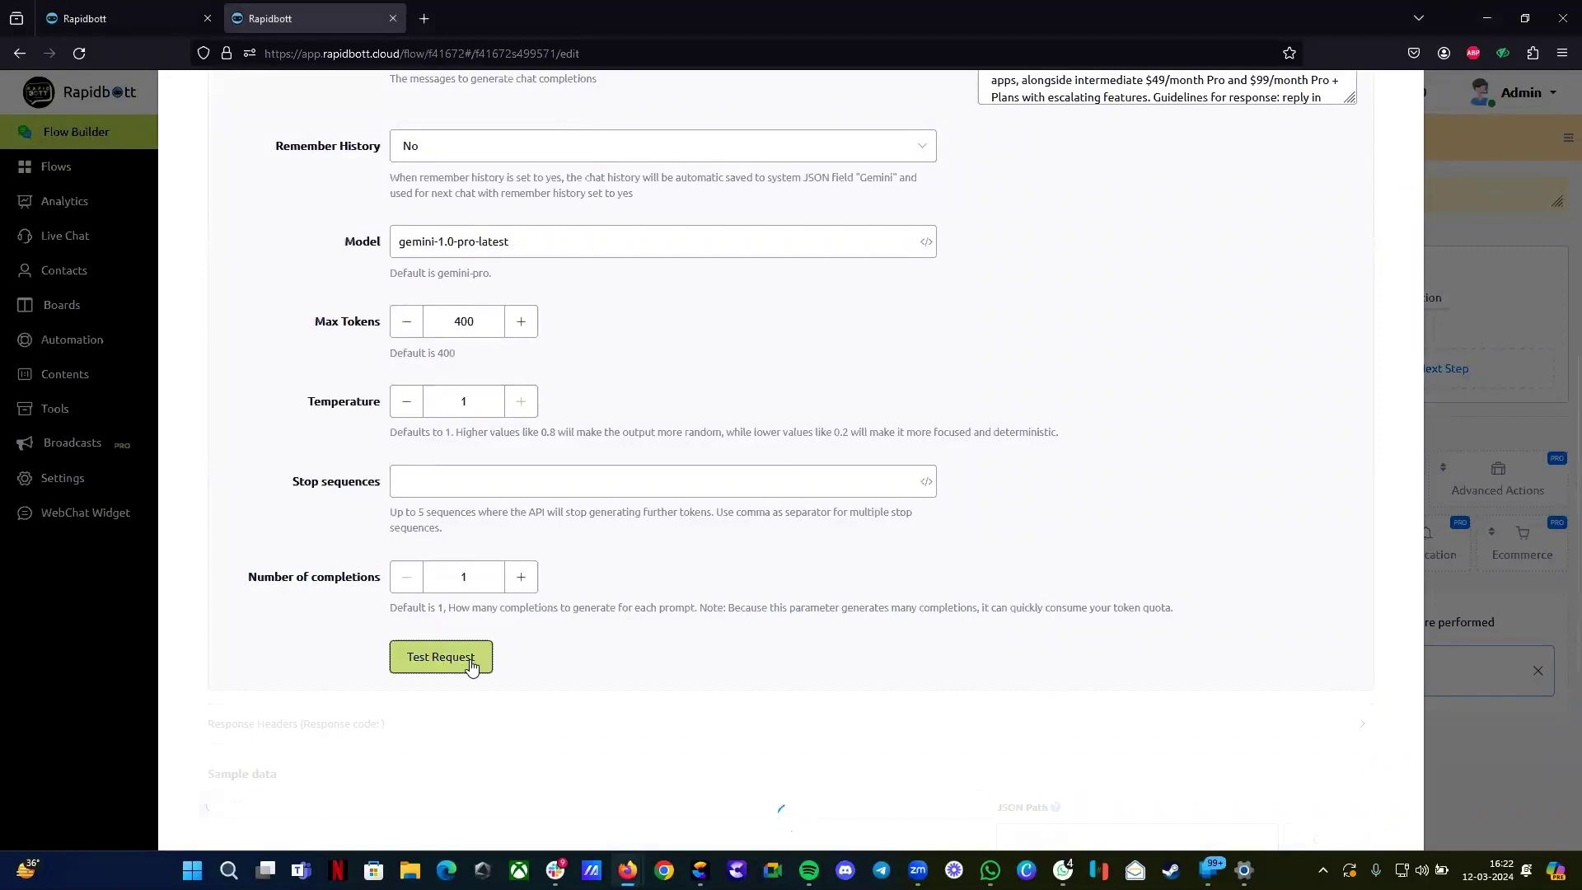
scroll(760, 644, down, 3)
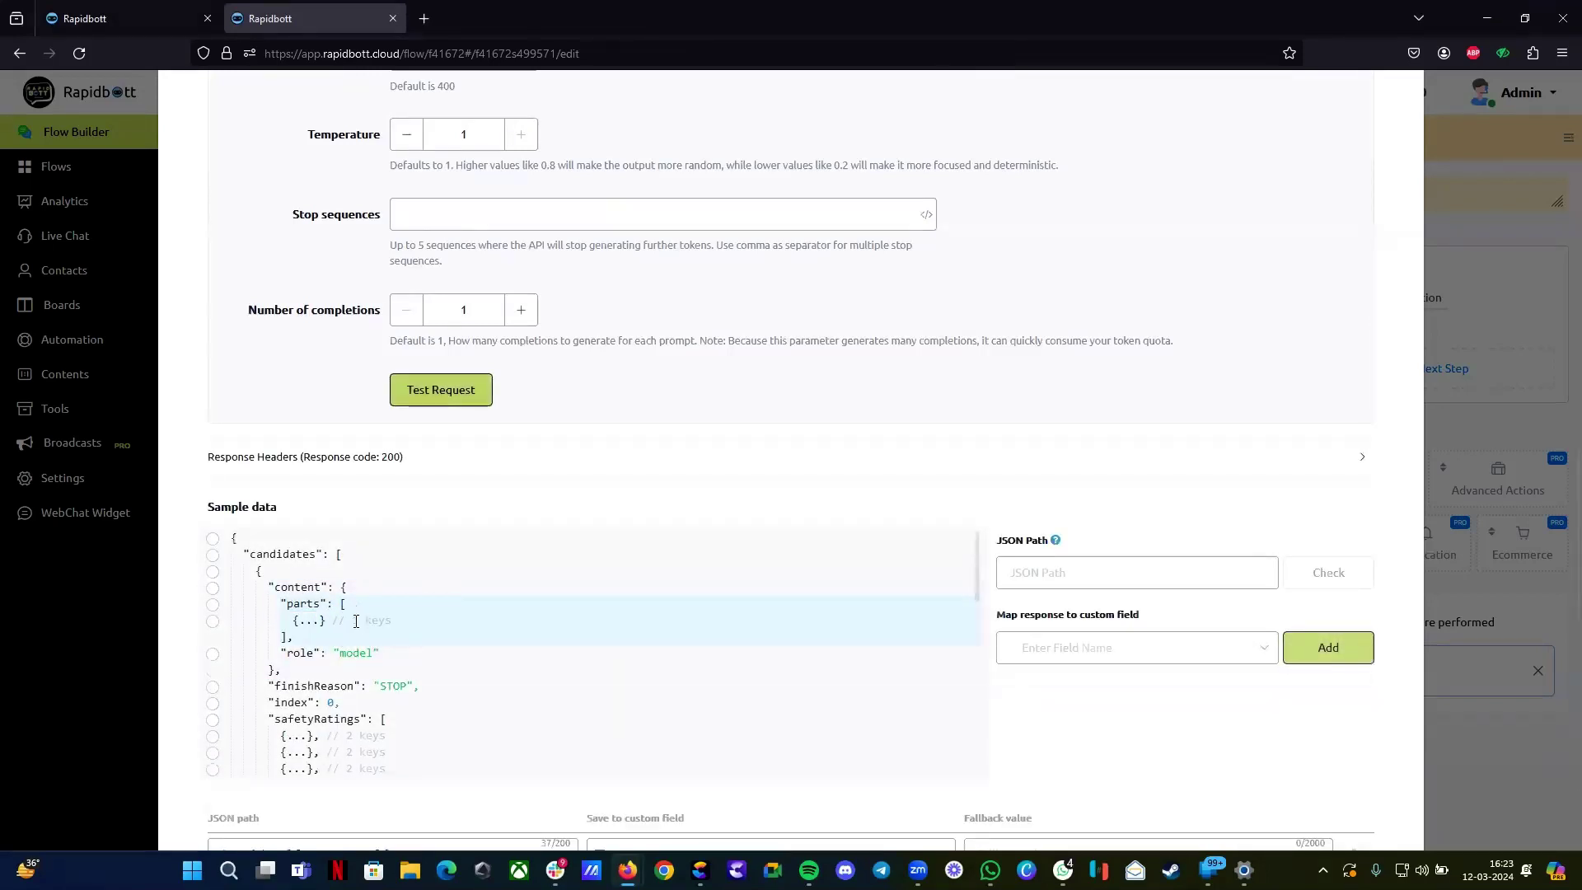
Step: Expand the first parts entry in the sample data, select its text value as the JSON path, and compare the reply with the prompt
click(311, 621)
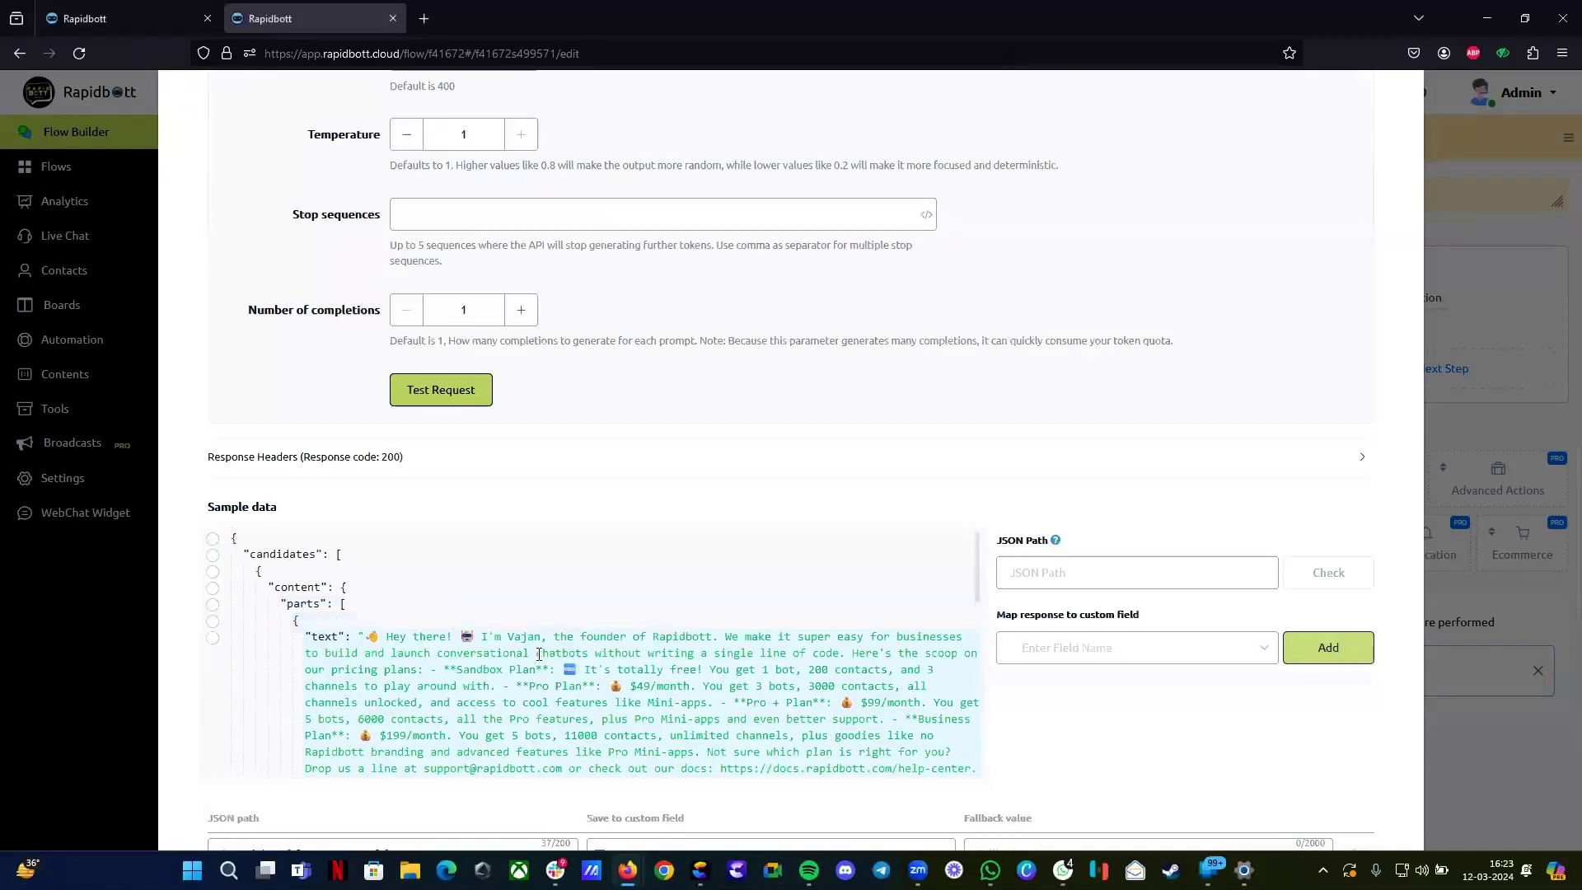
click(389, 636)
scroll(494, 660, down, 1)
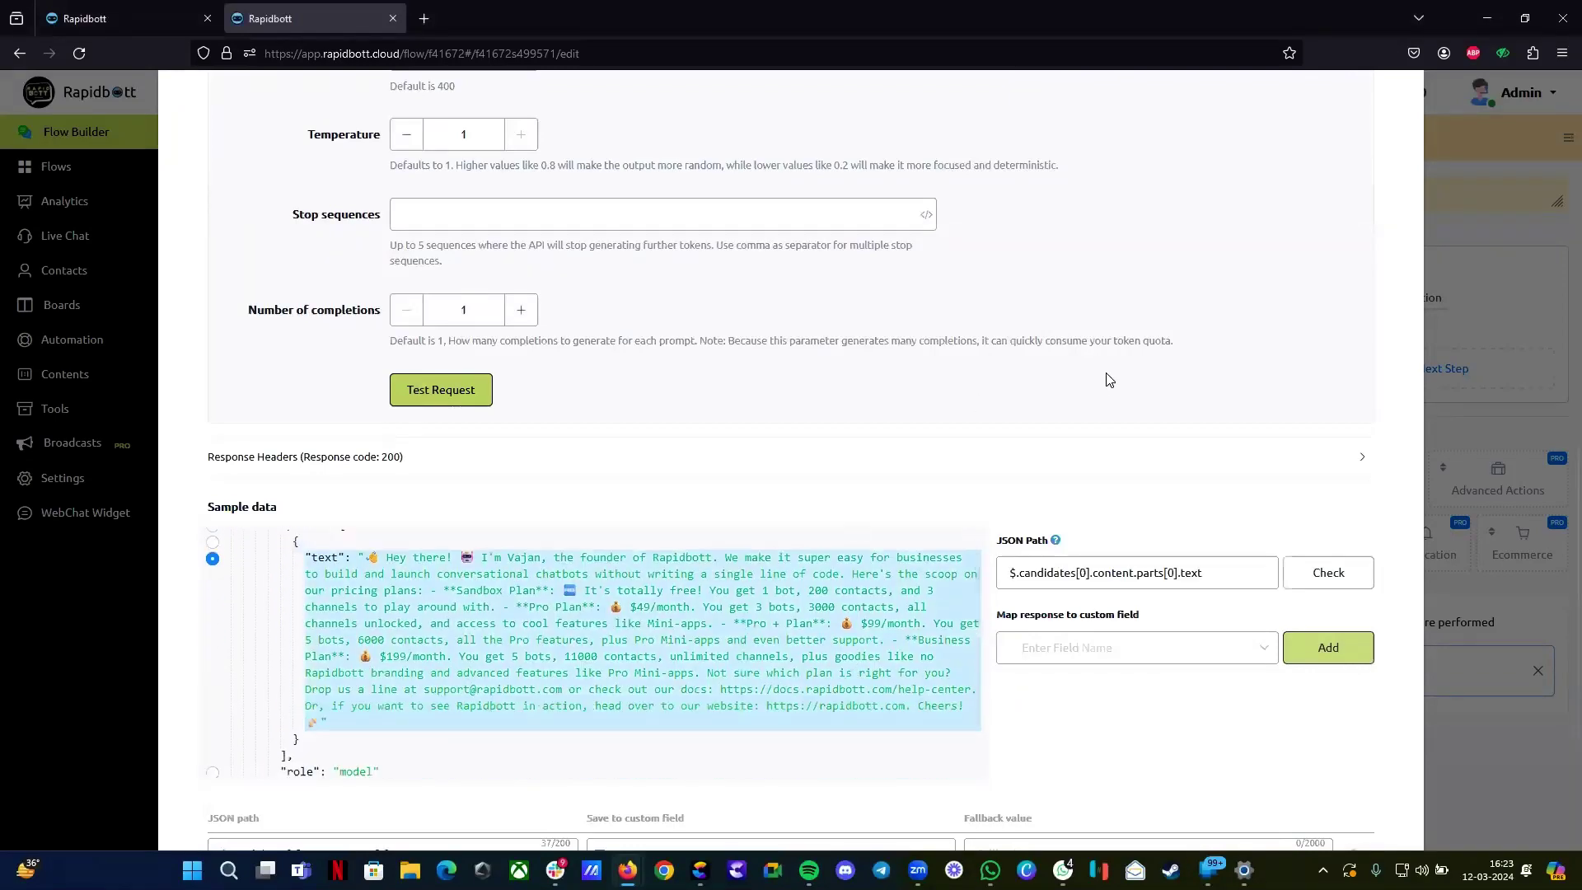
scroll(1108, 387, up, 3)
scroll(1112, 391, up, 4)
scroll(667, 519, up, 3)
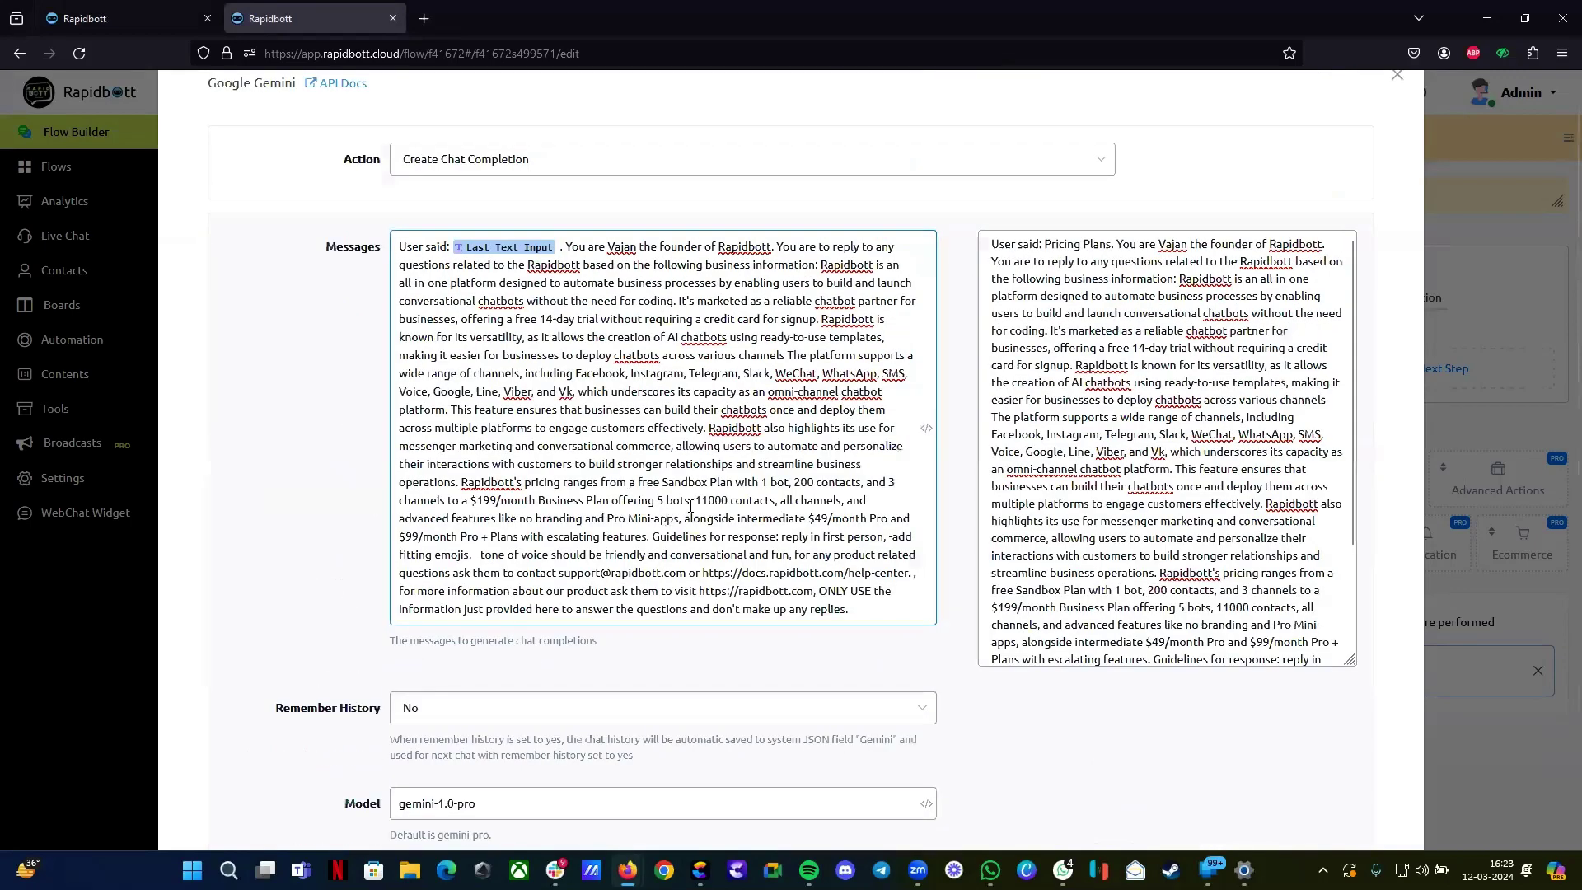
scroll(686, 496, down, 12)
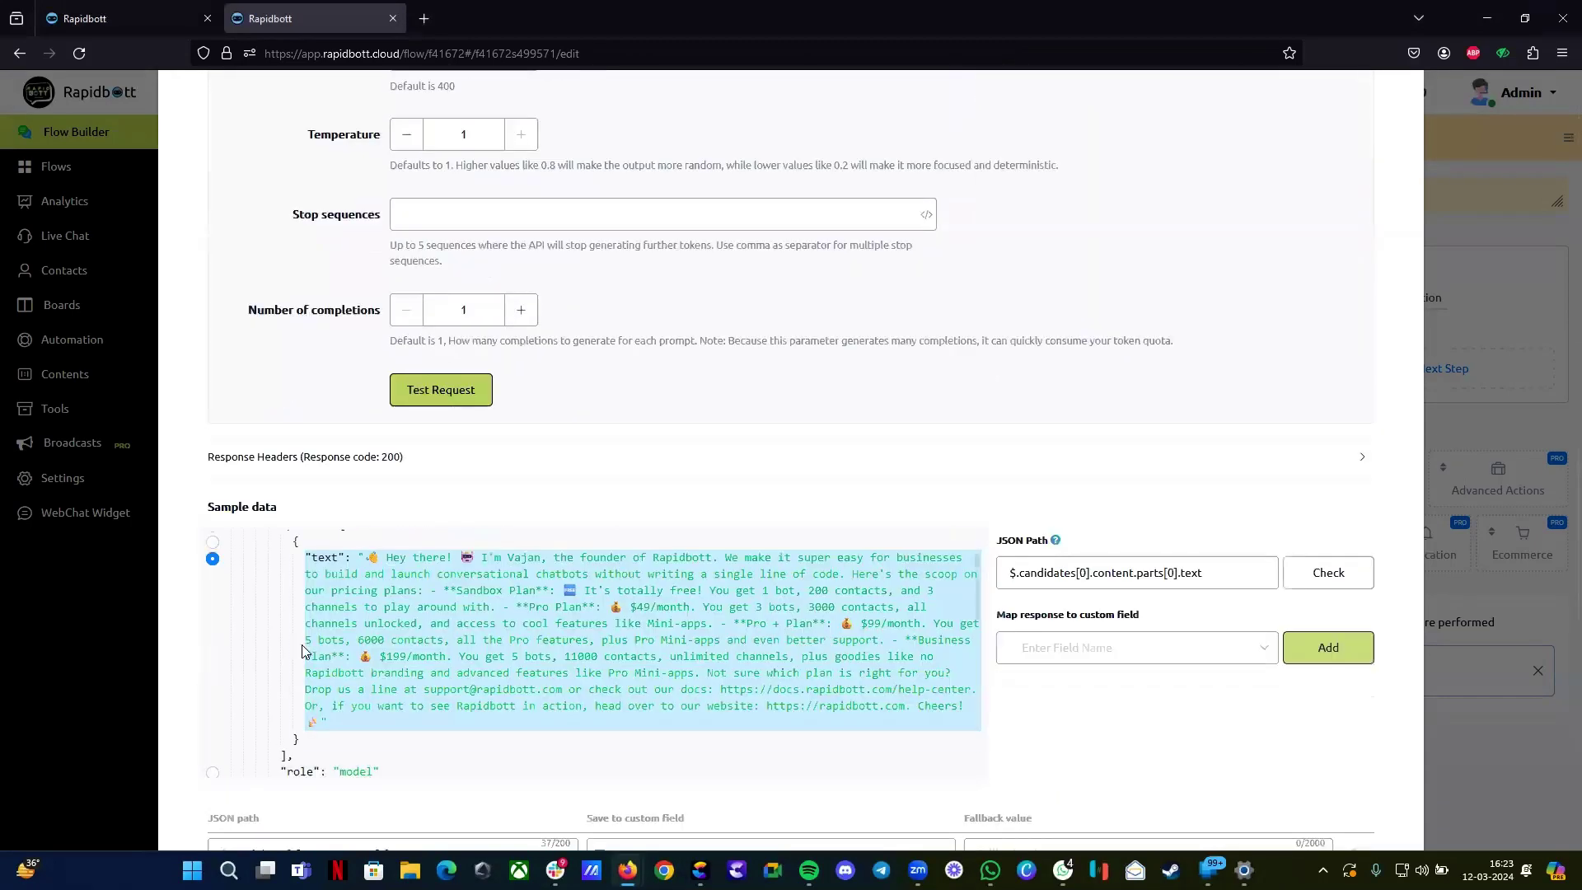
scroll(312, 644, up, 1)
scroll(312, 643, up, 1)
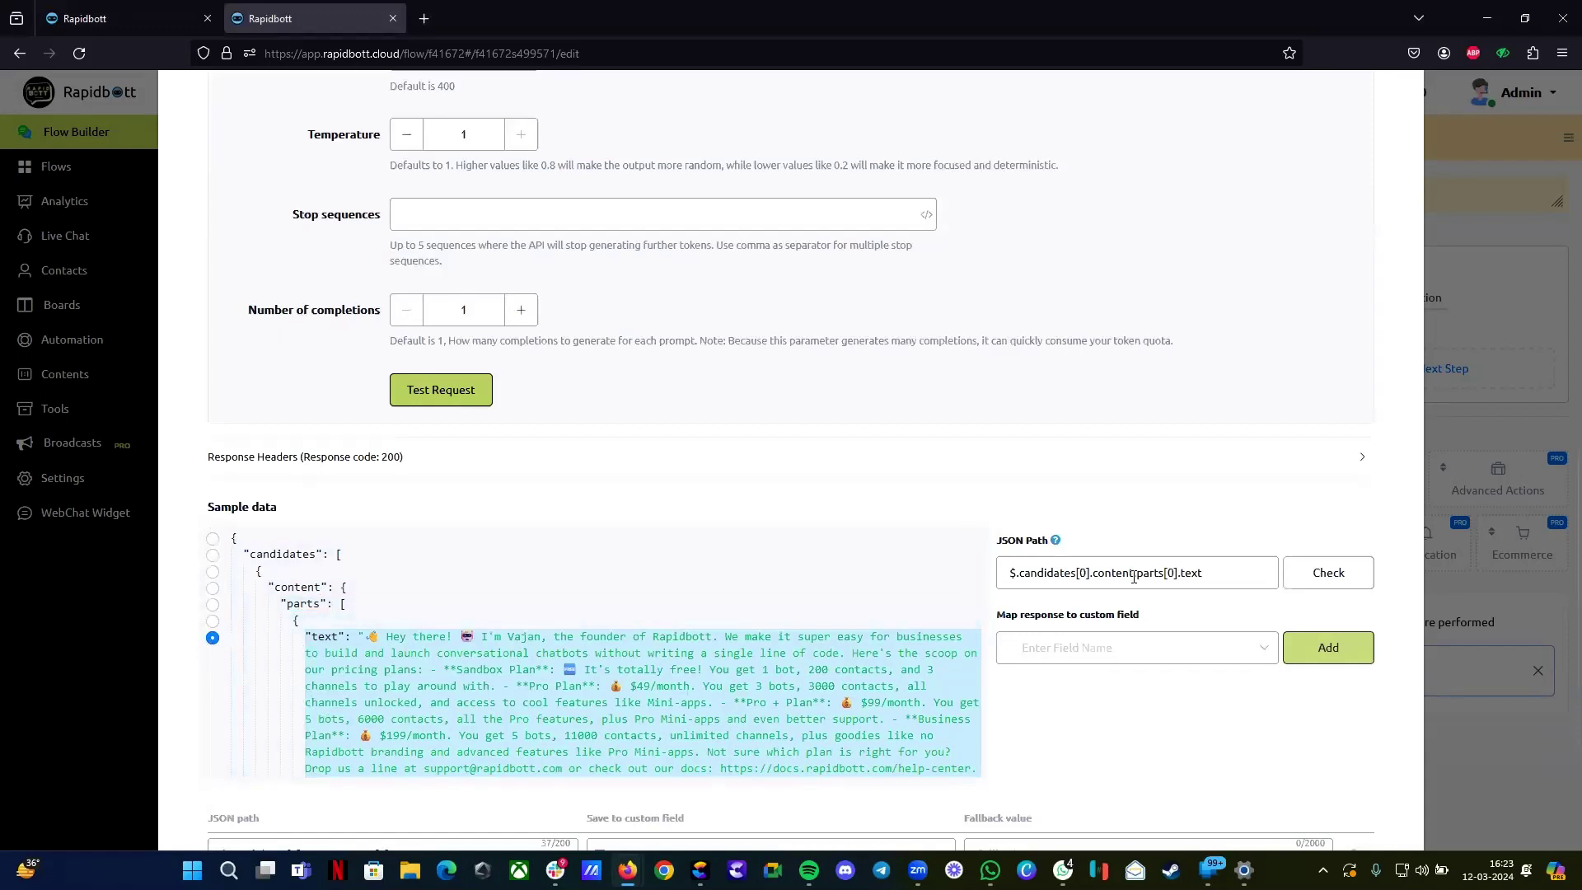
Step: Check that $.candidates[0].content.parts[0].text is mapped to the message custom field, and save the Google Gemini action
drag(1219, 570, 972, 562)
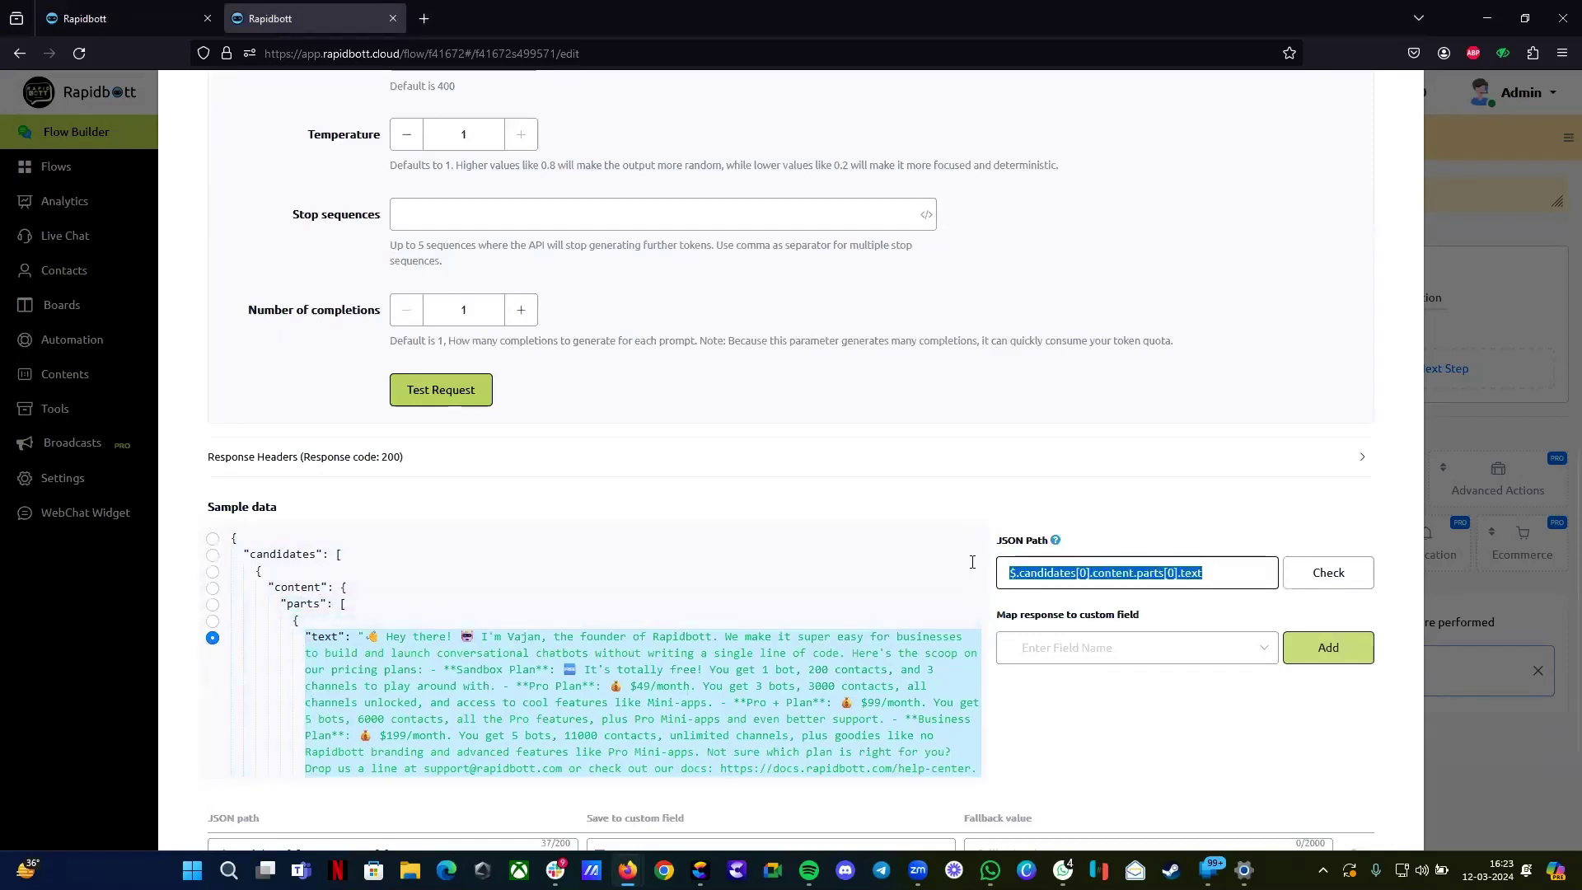
click(1142, 648)
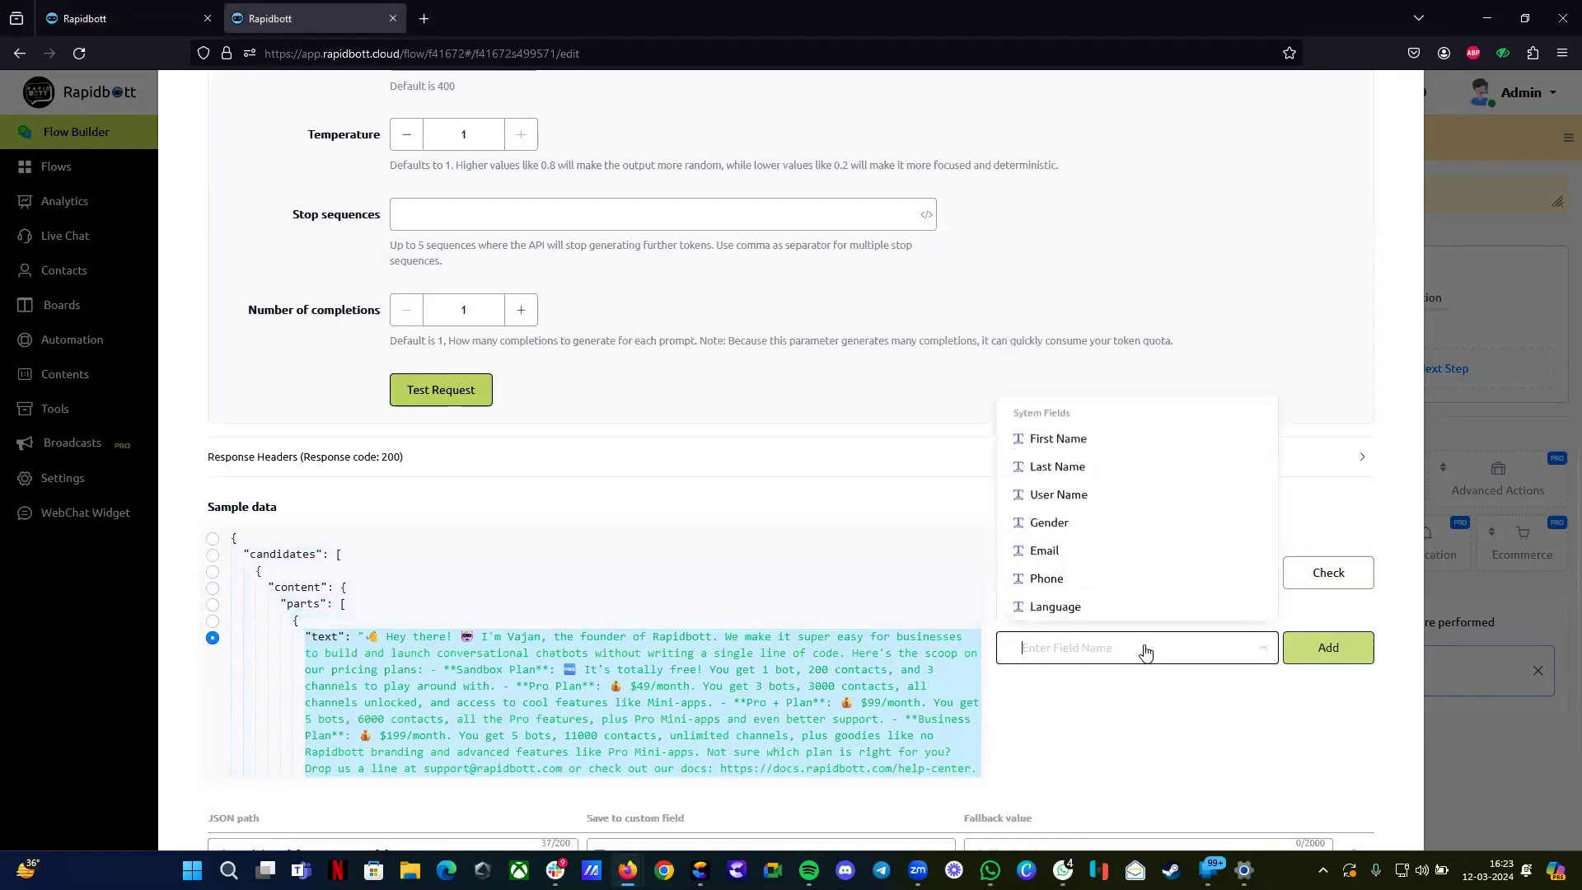
click(853, 476)
scroll(826, 583, down, 4)
scroll(892, 557, down, 3)
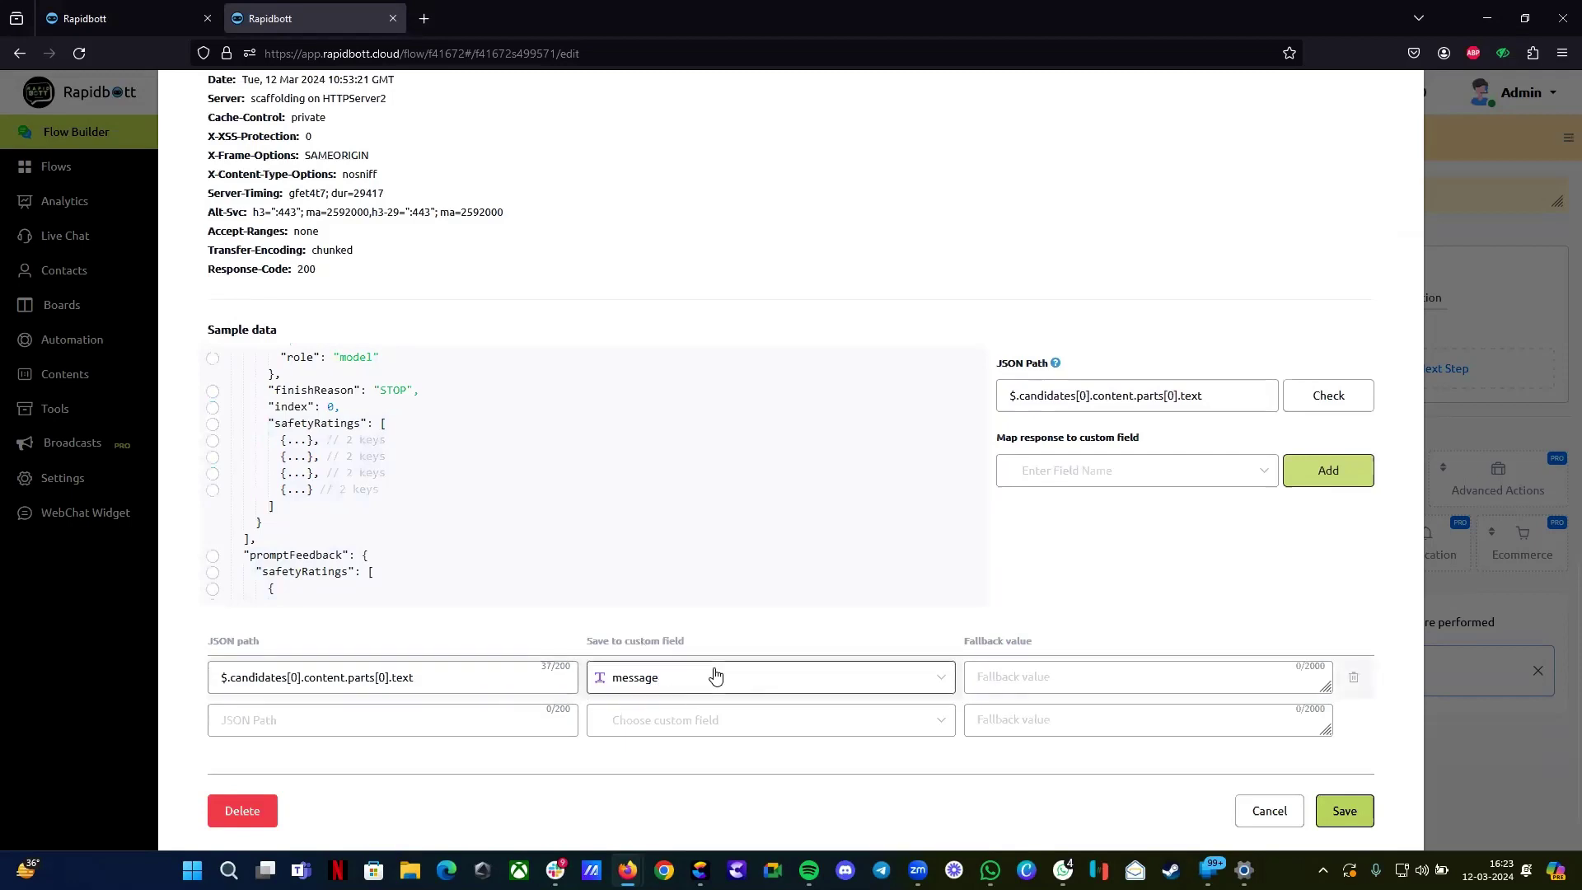
click(1344, 812)
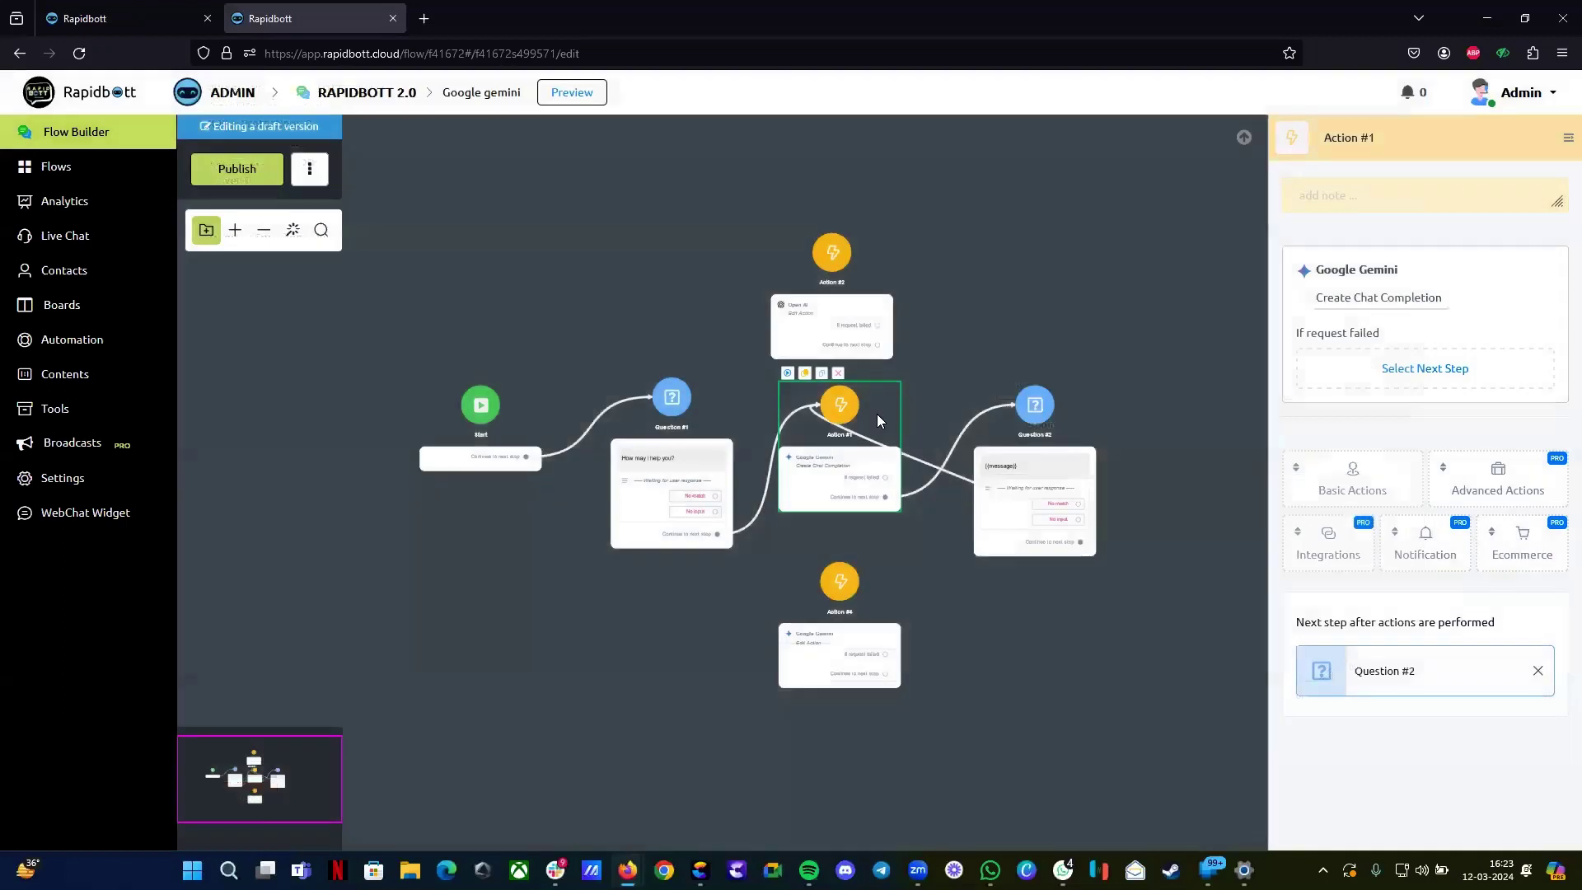
Step: Shift the Action #1 node slightly down on the canvas and publish the flow
drag(877, 414, 880, 430)
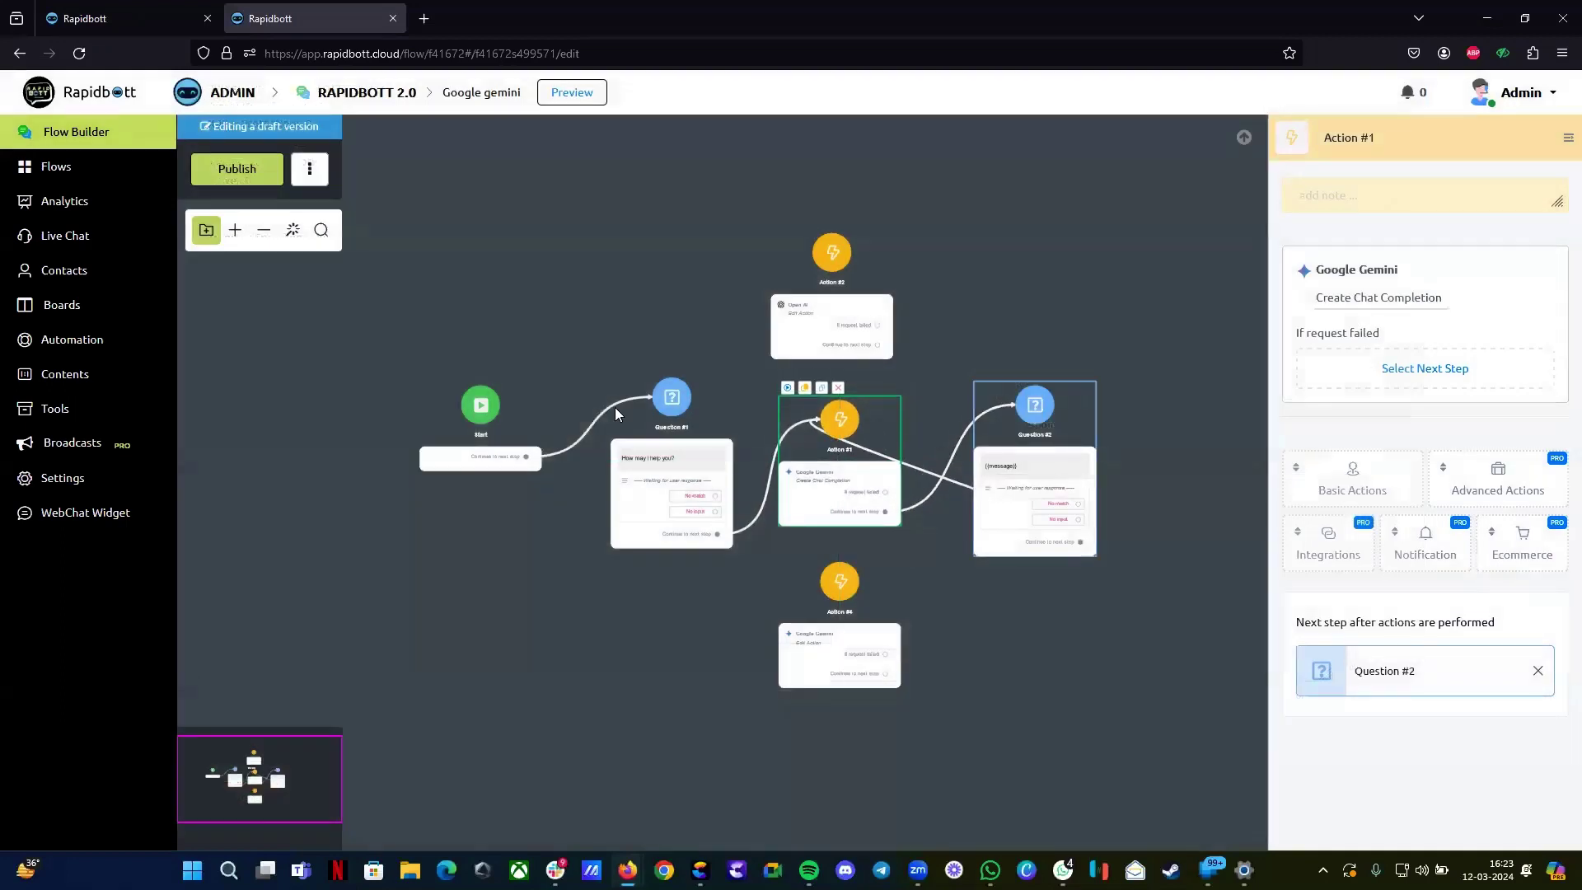
click(243, 175)
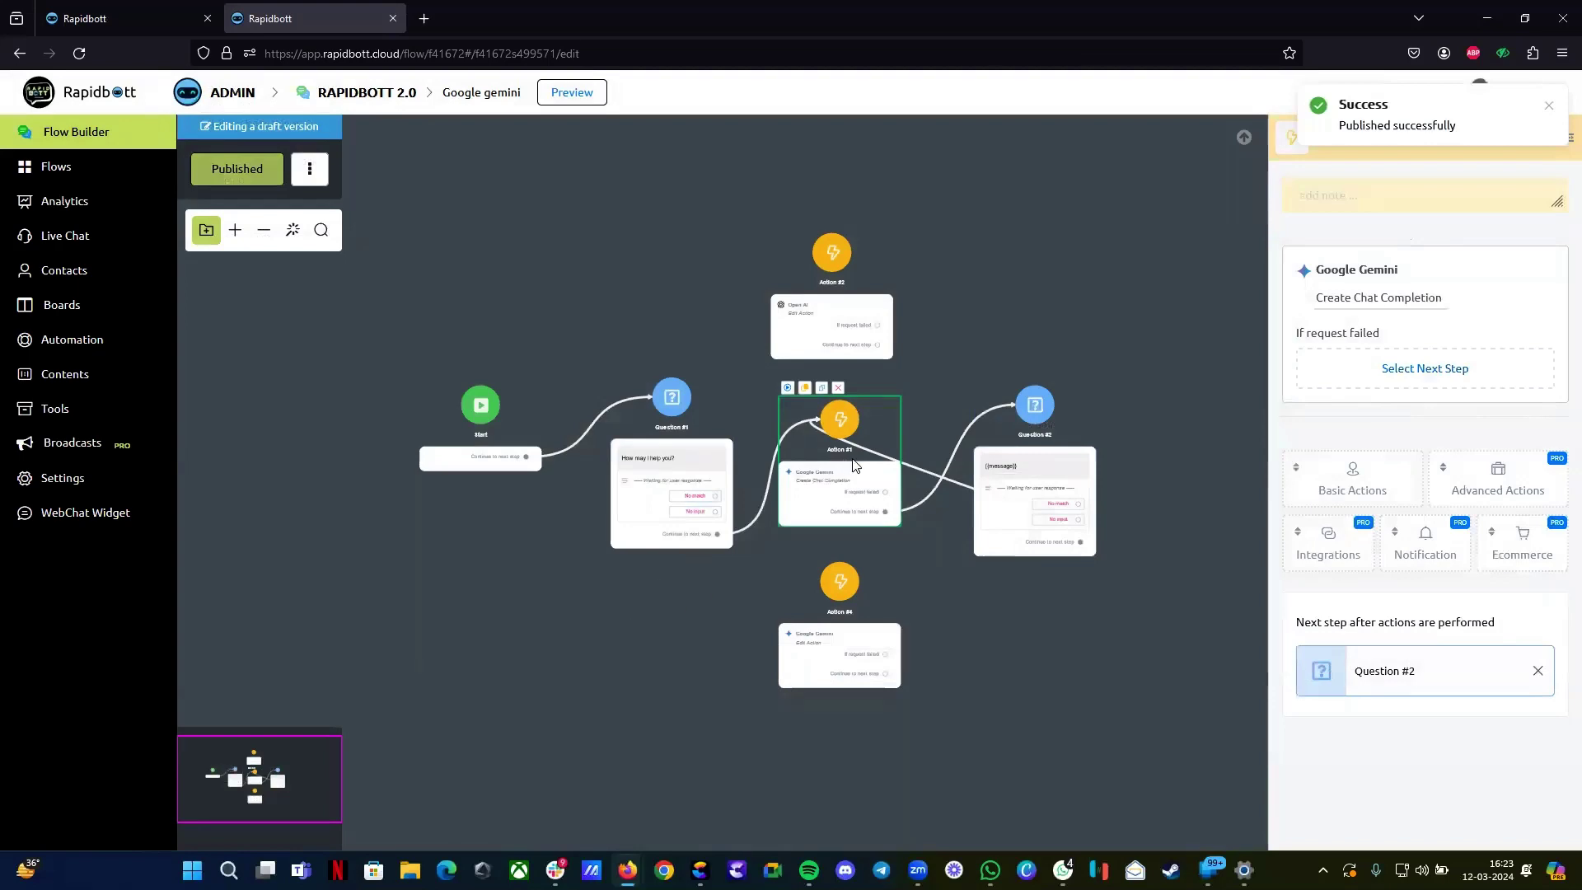
Step: Review the {{message}} text in Question #2 and return to the Google Gemini node Action #1
scroll(903, 494, up, 2)
scroll(1082, 530, up, 2)
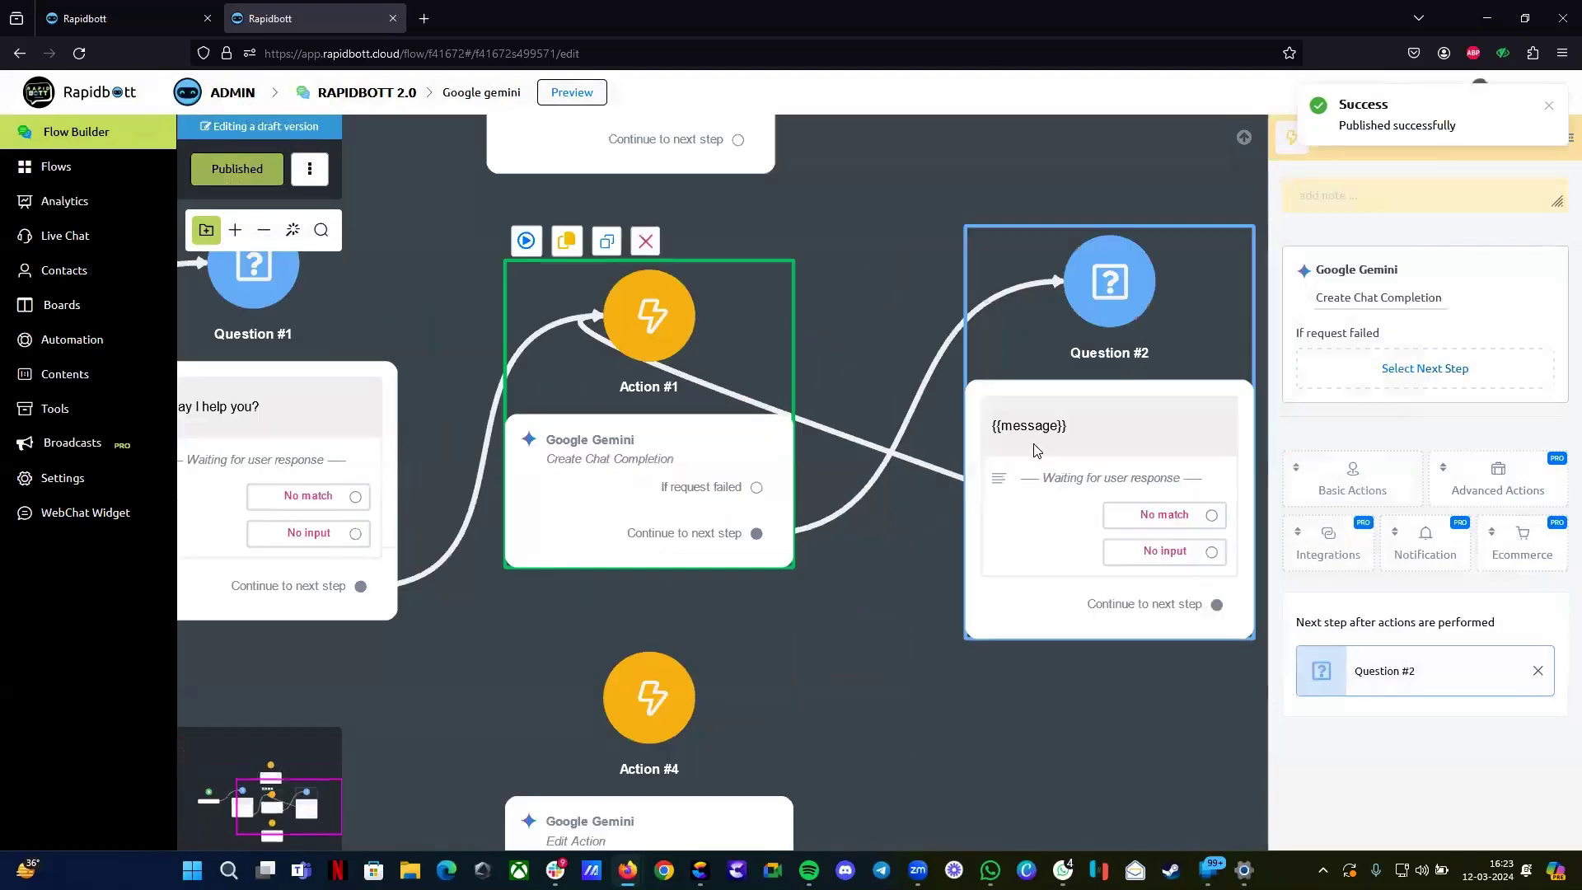
click(993, 433)
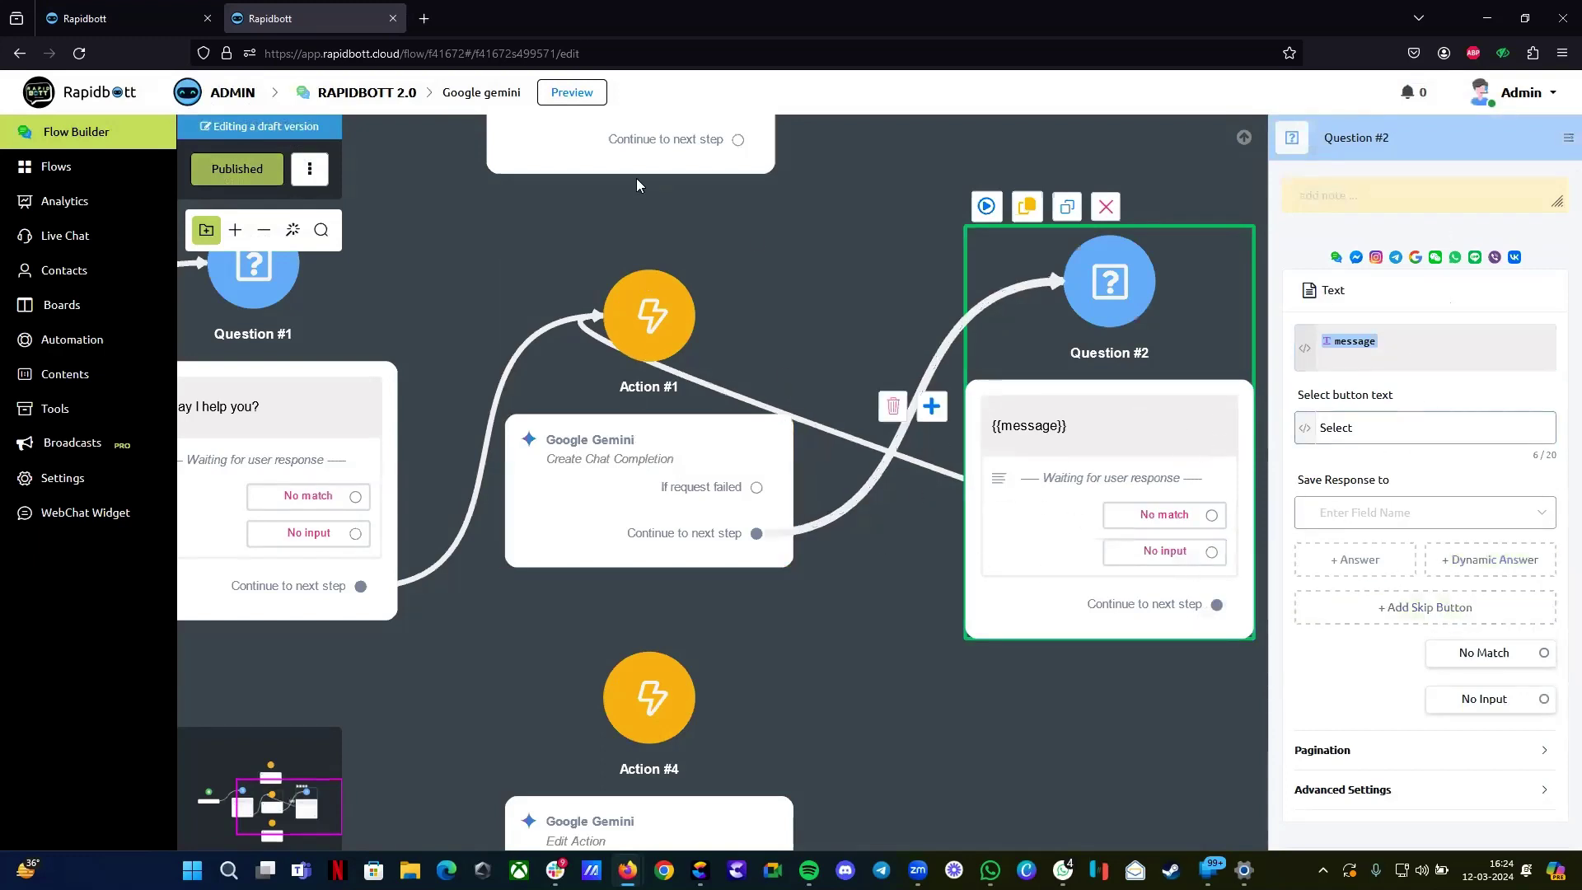
scroll(687, 430, down, 1)
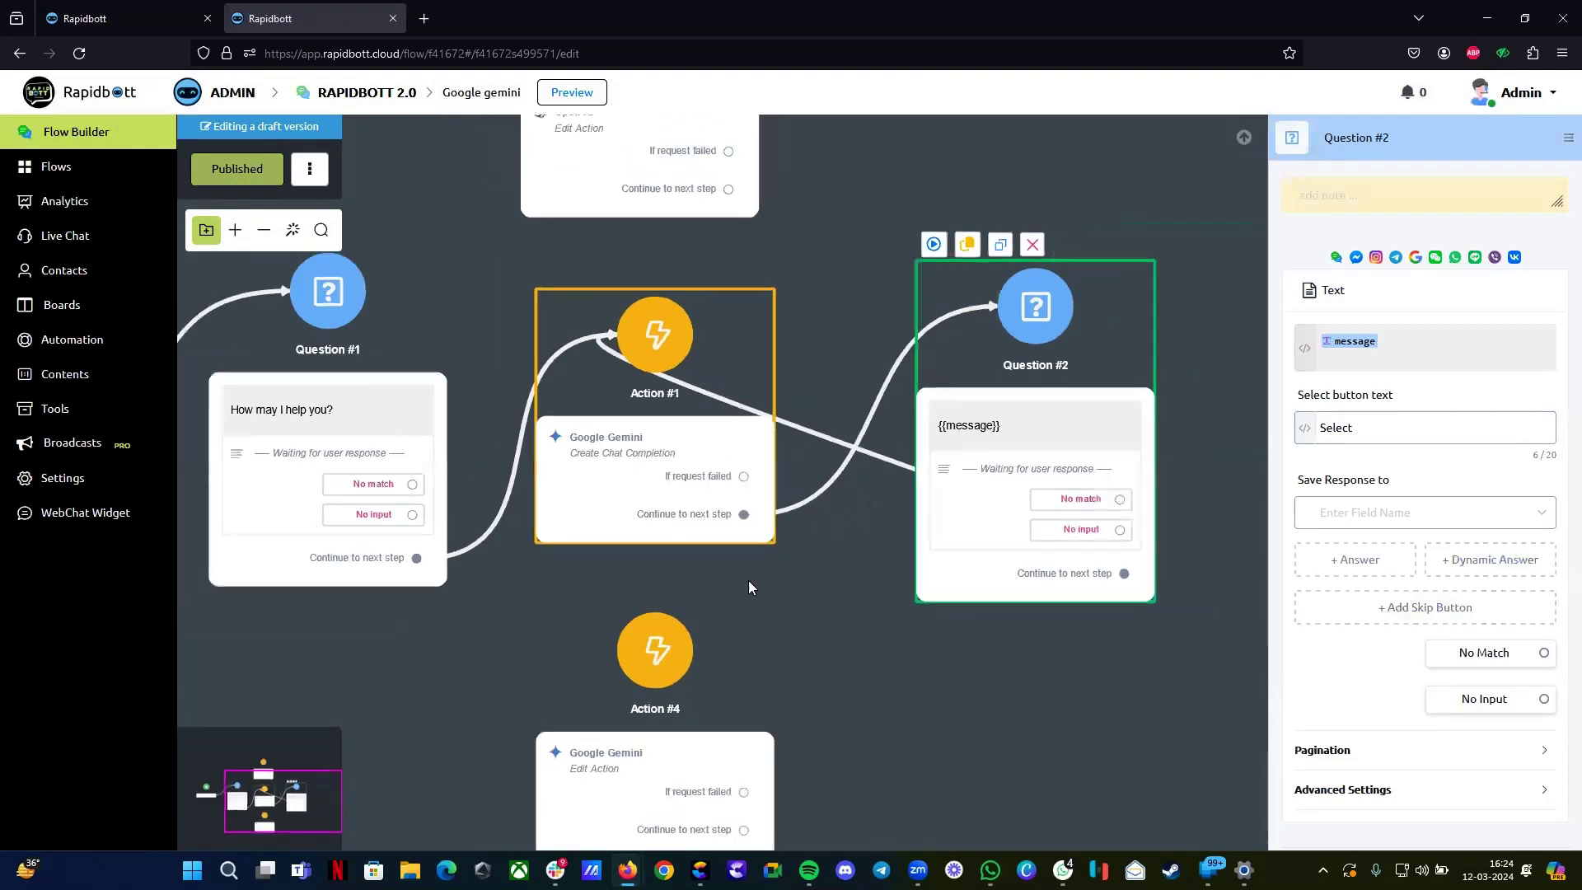
scroll(814, 588, down, 1)
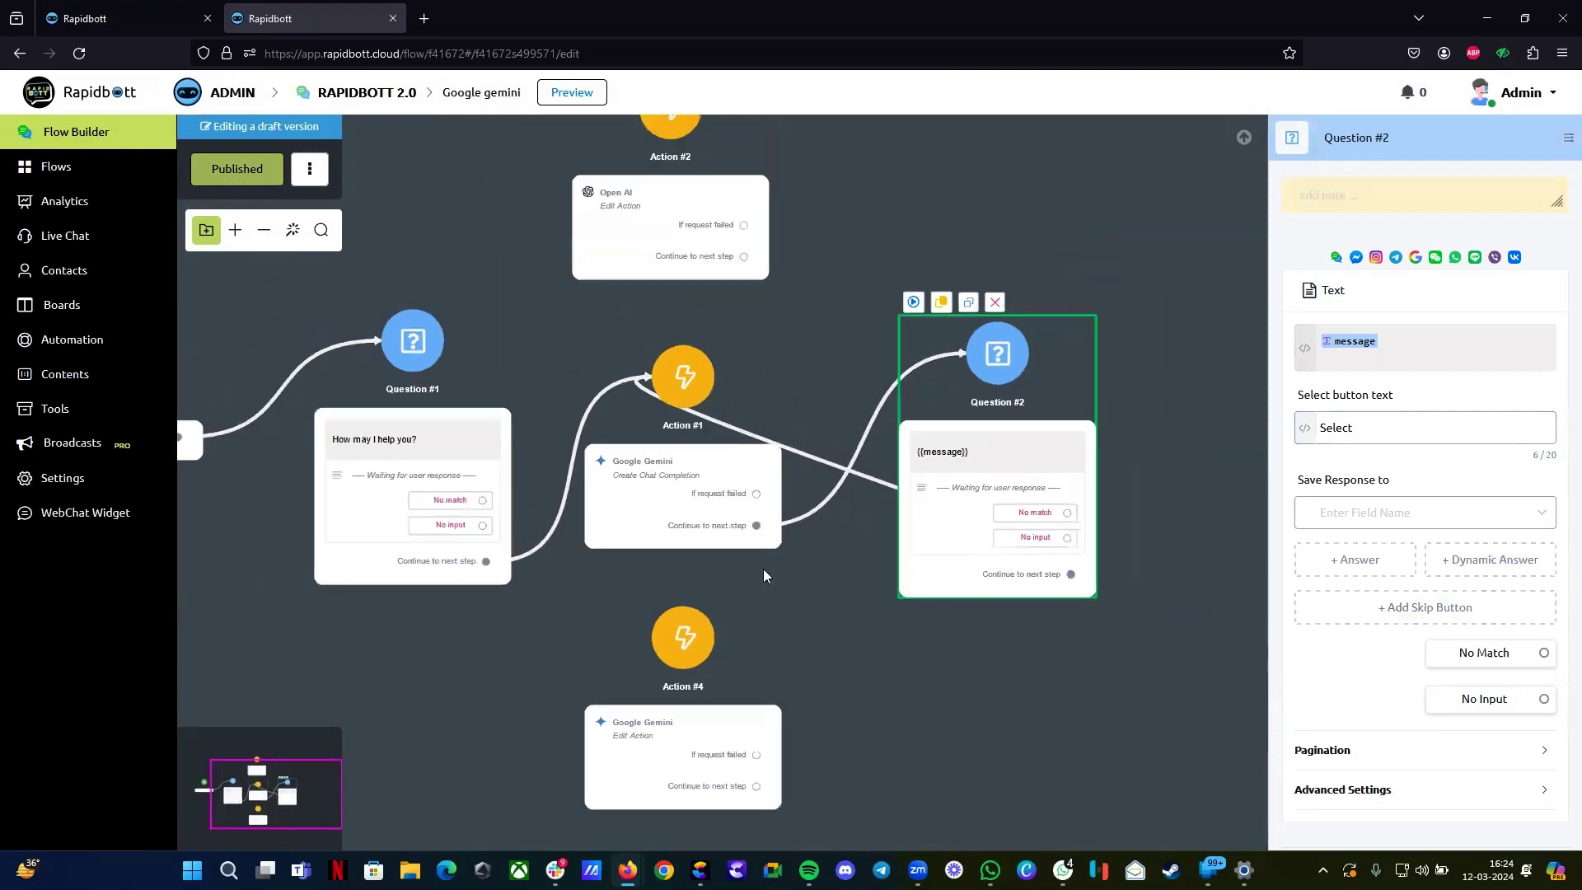
click(667, 372)
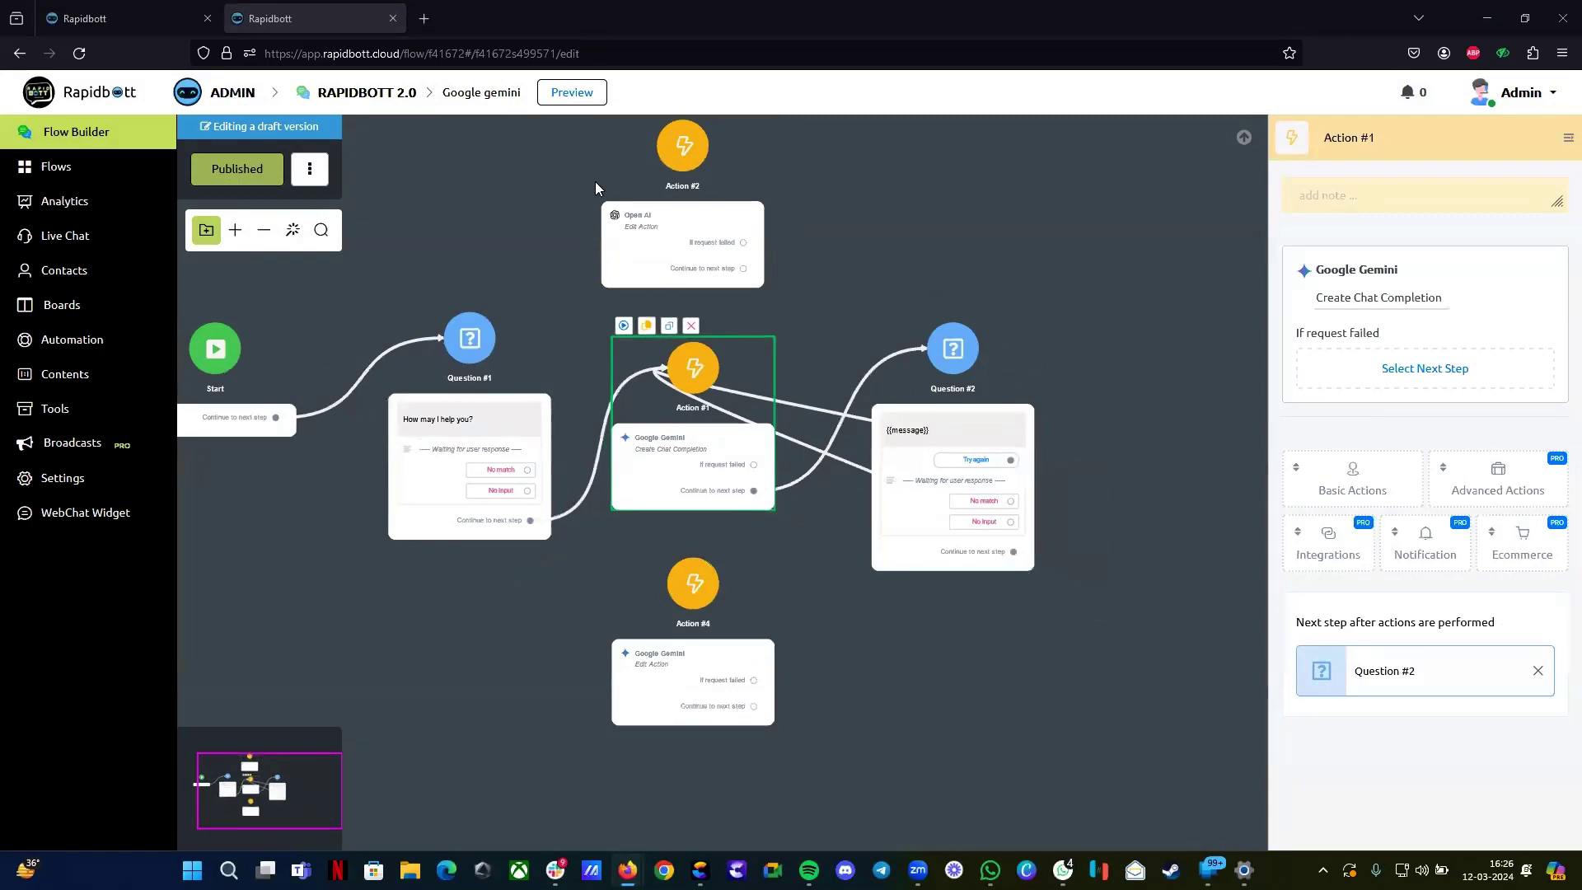
Step: Preview the flow in a web popup, ask the chatbot "What is Rapidbott?" and read its full reply
click(566, 93)
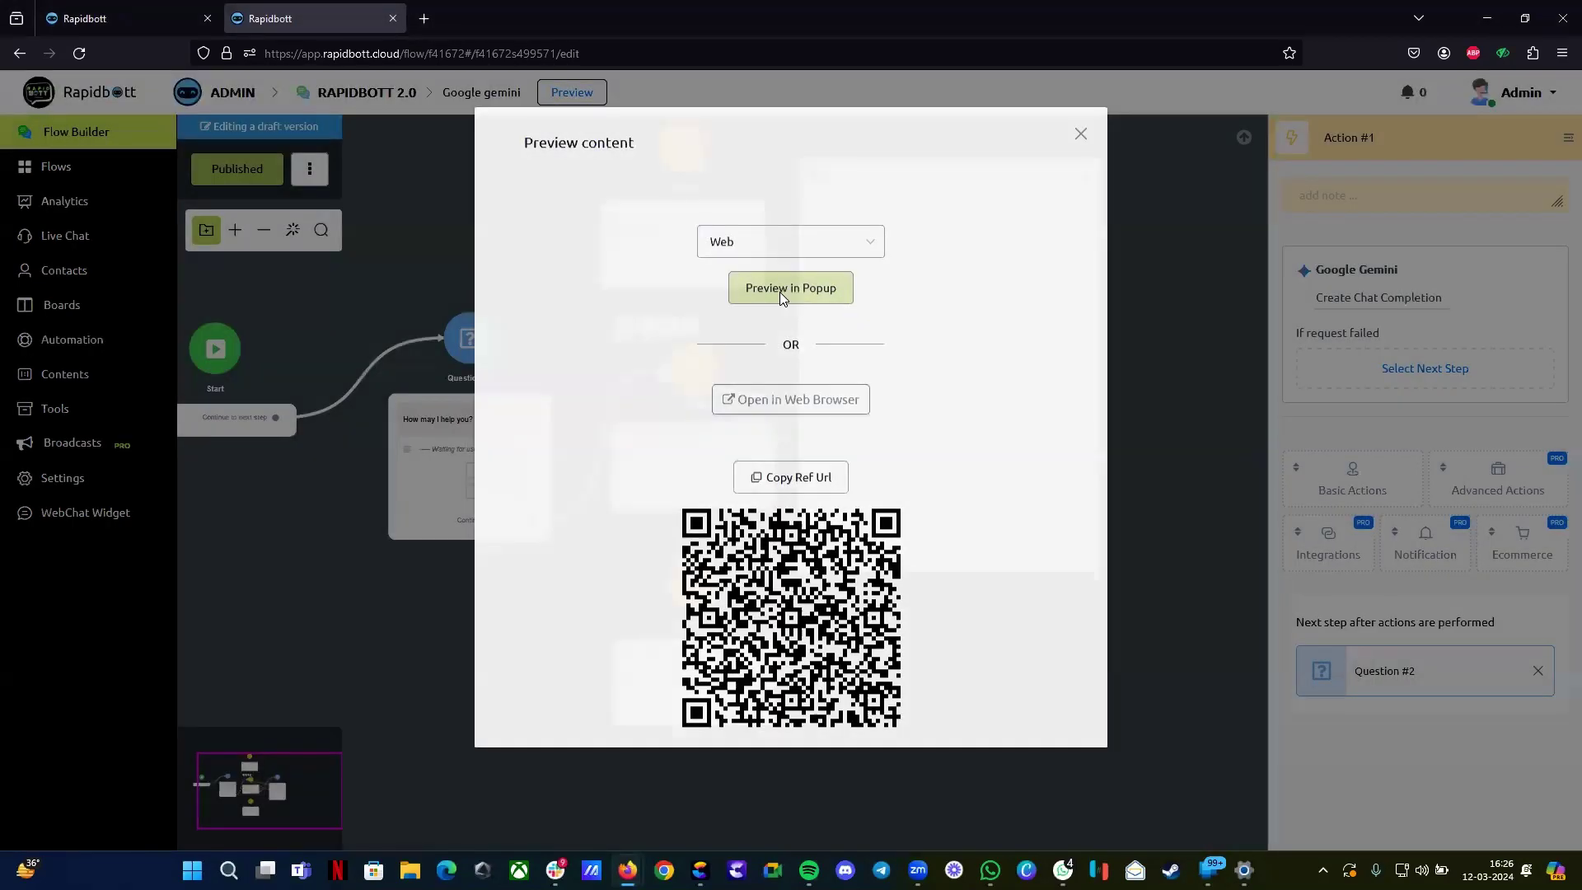
click(789, 295)
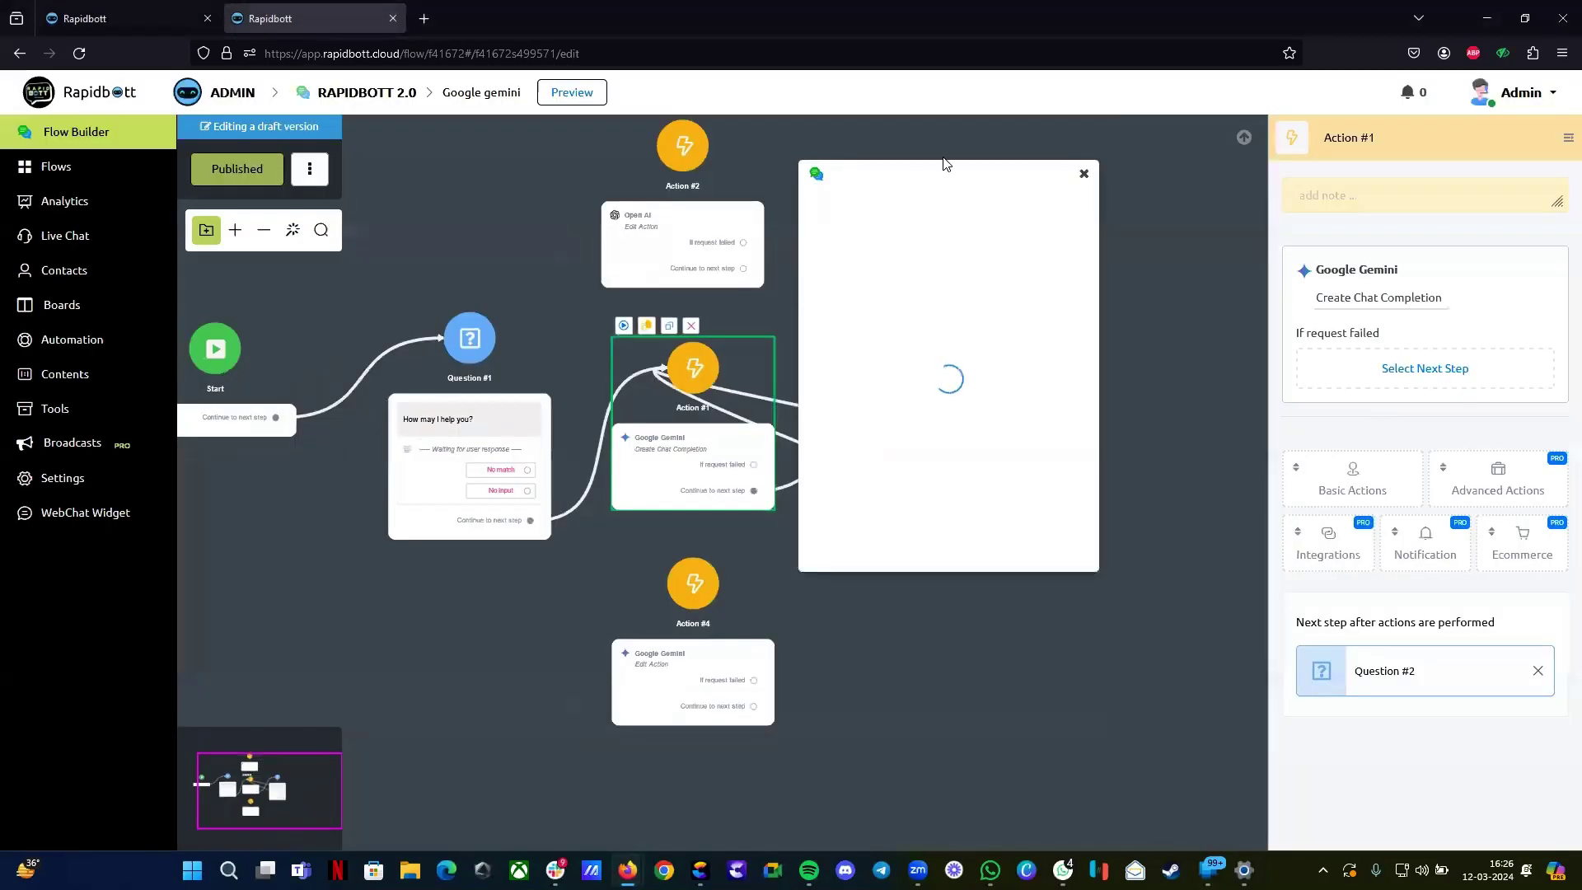
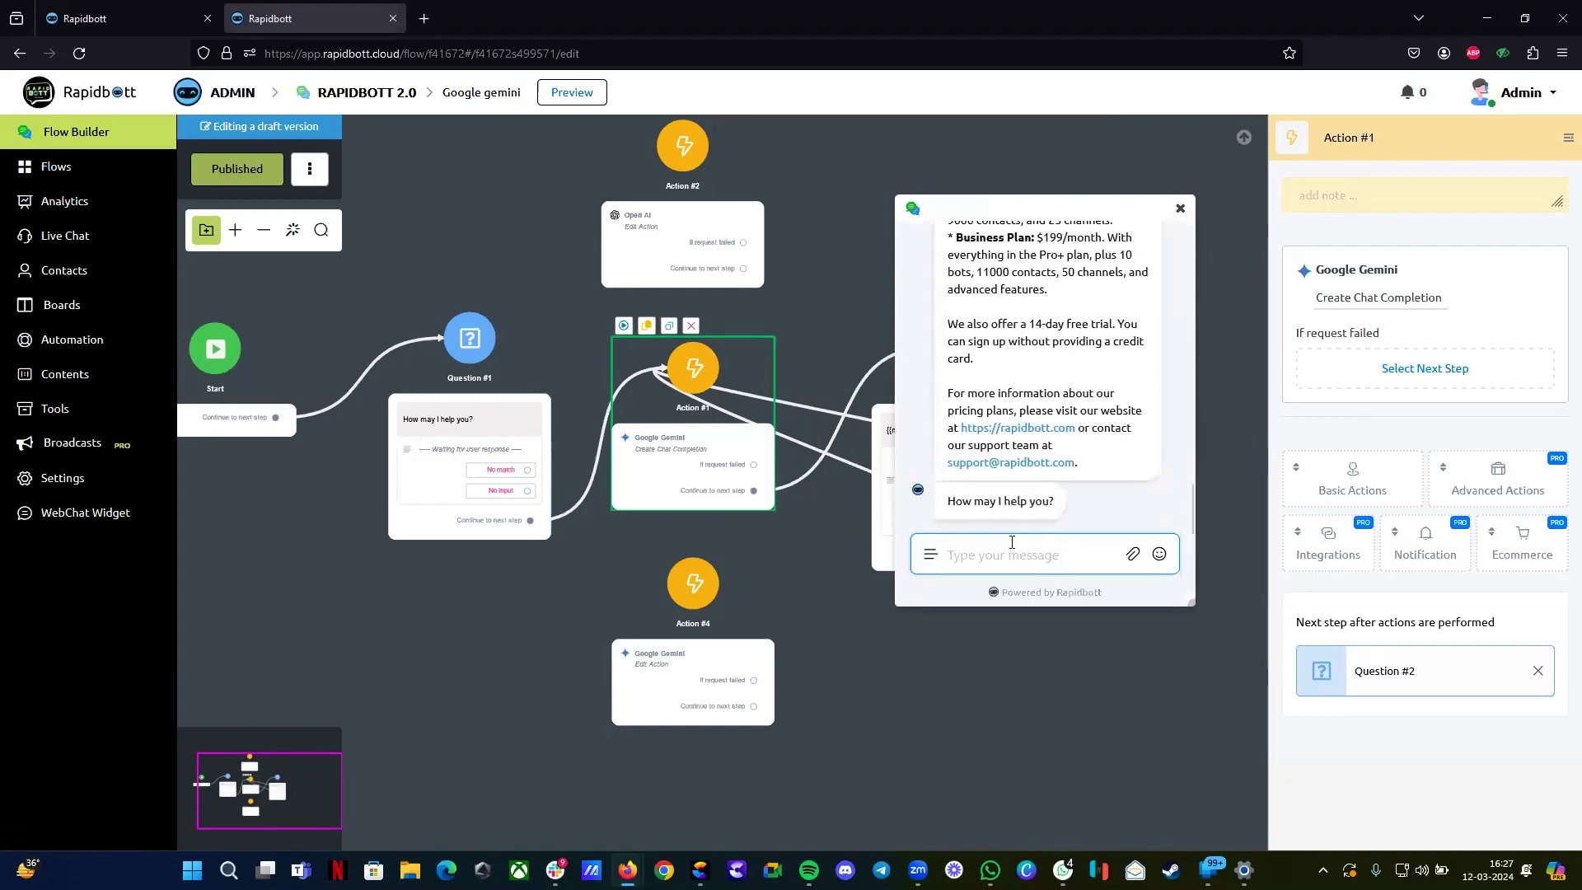
text(What is Rap)
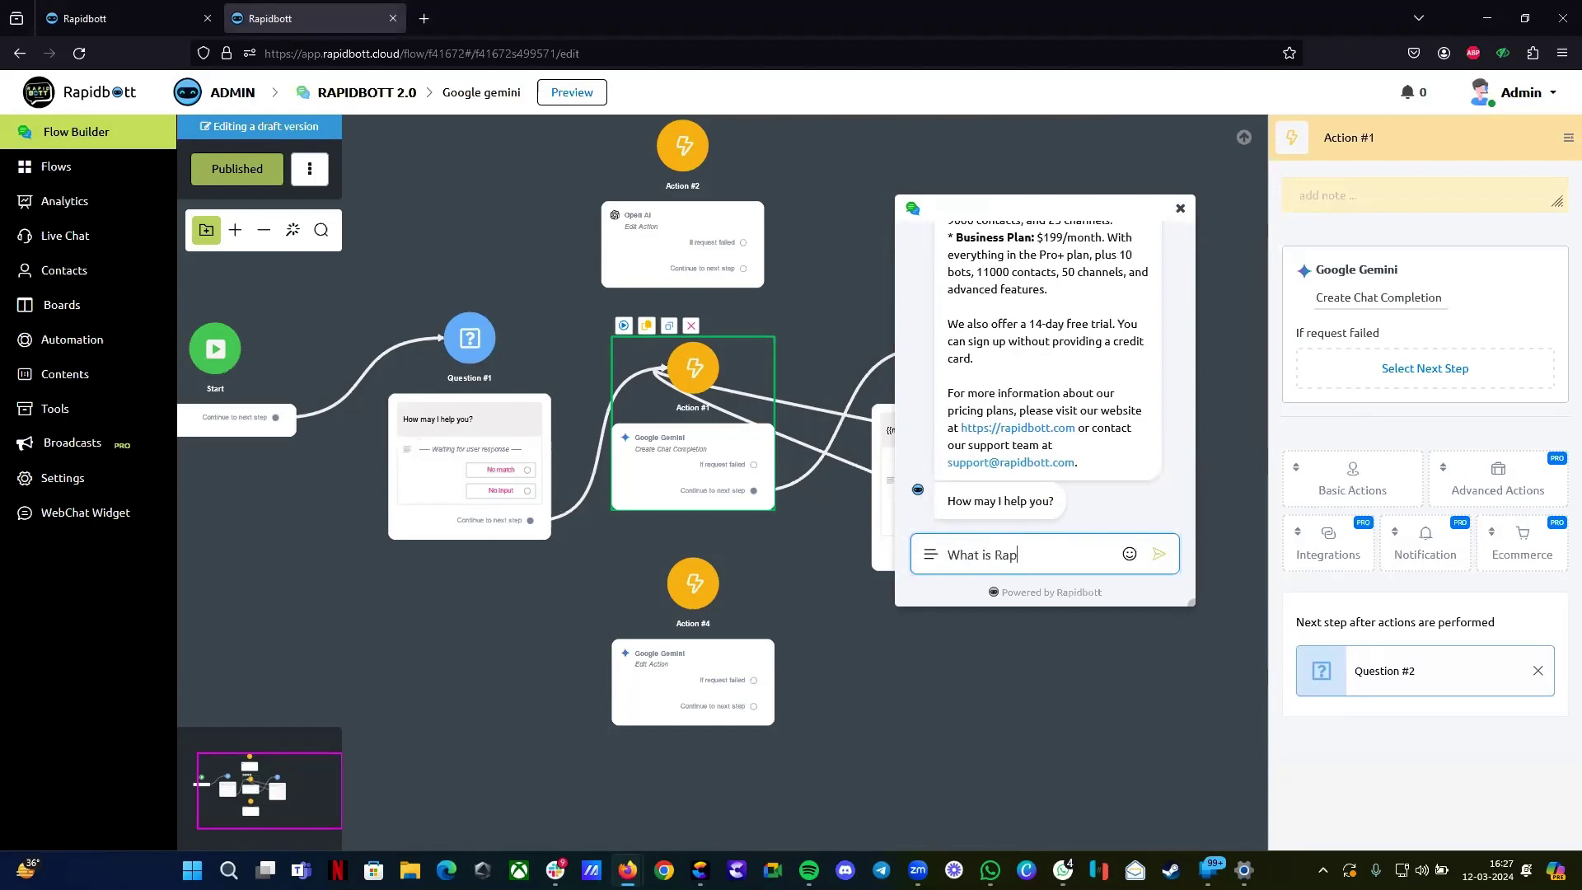
text(idbott?)
key(Return)
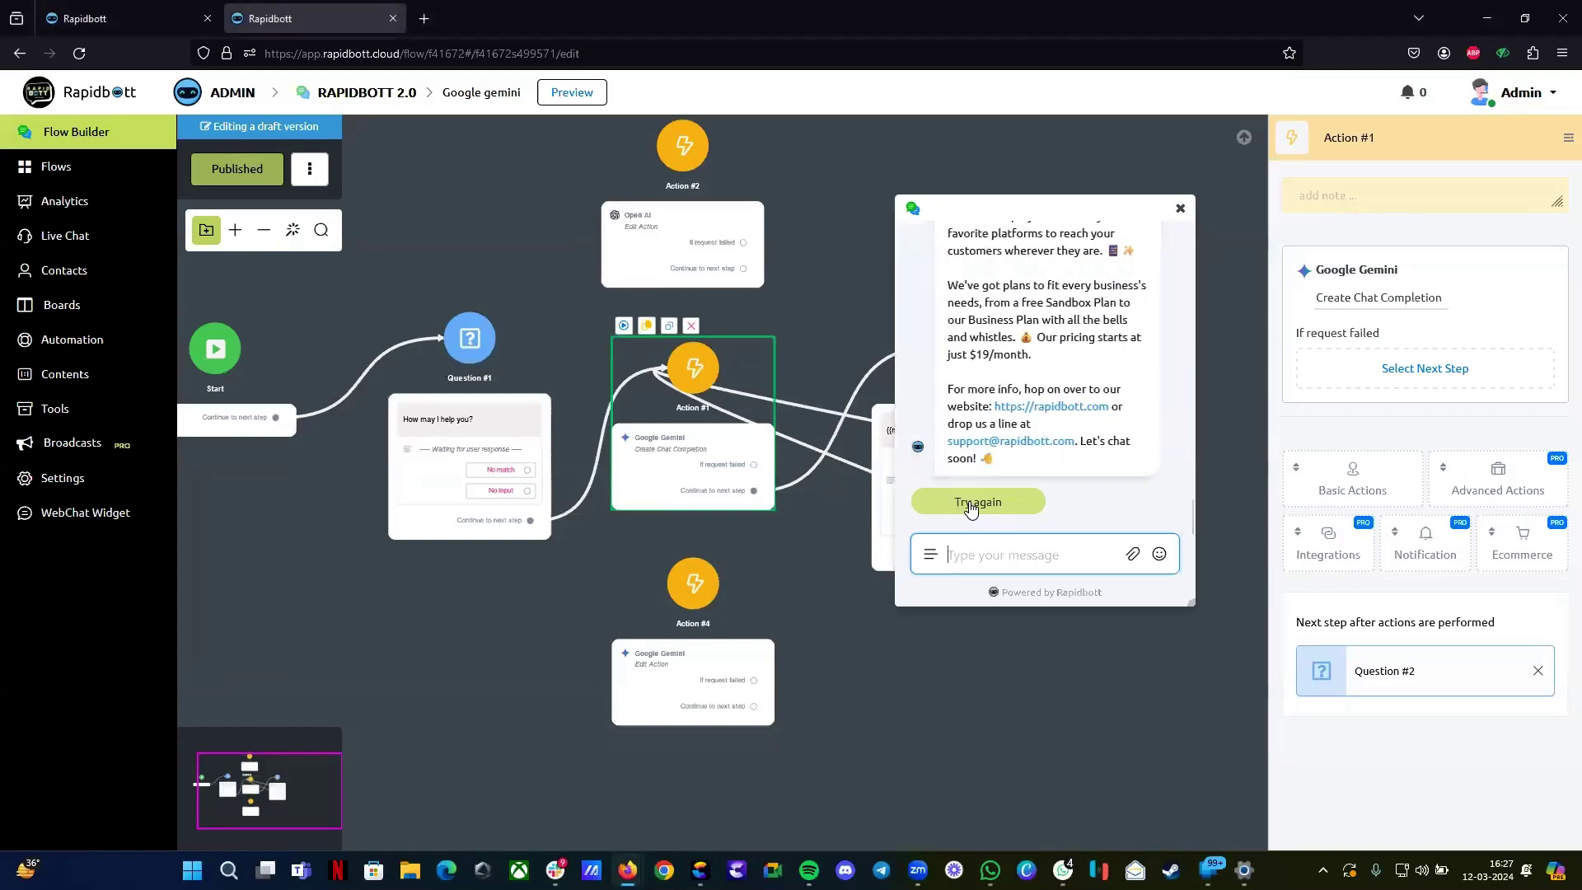
scroll(1017, 383, up, 3)
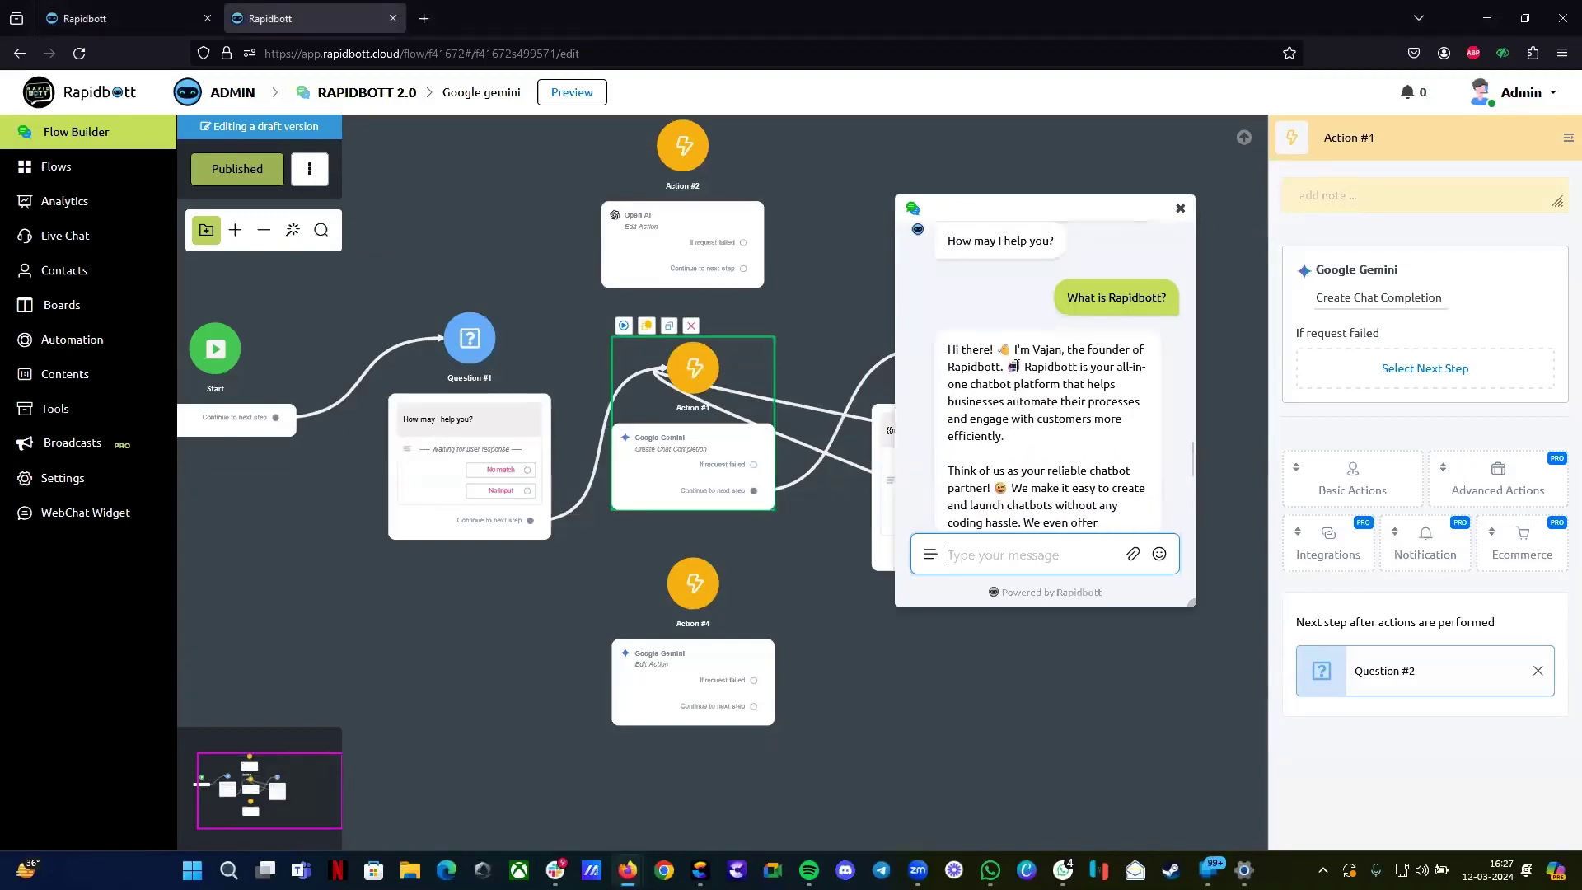
scroll(1015, 366, down, 5)
scroll(972, 369, up, 6)
scroll(1059, 421, down, 5)
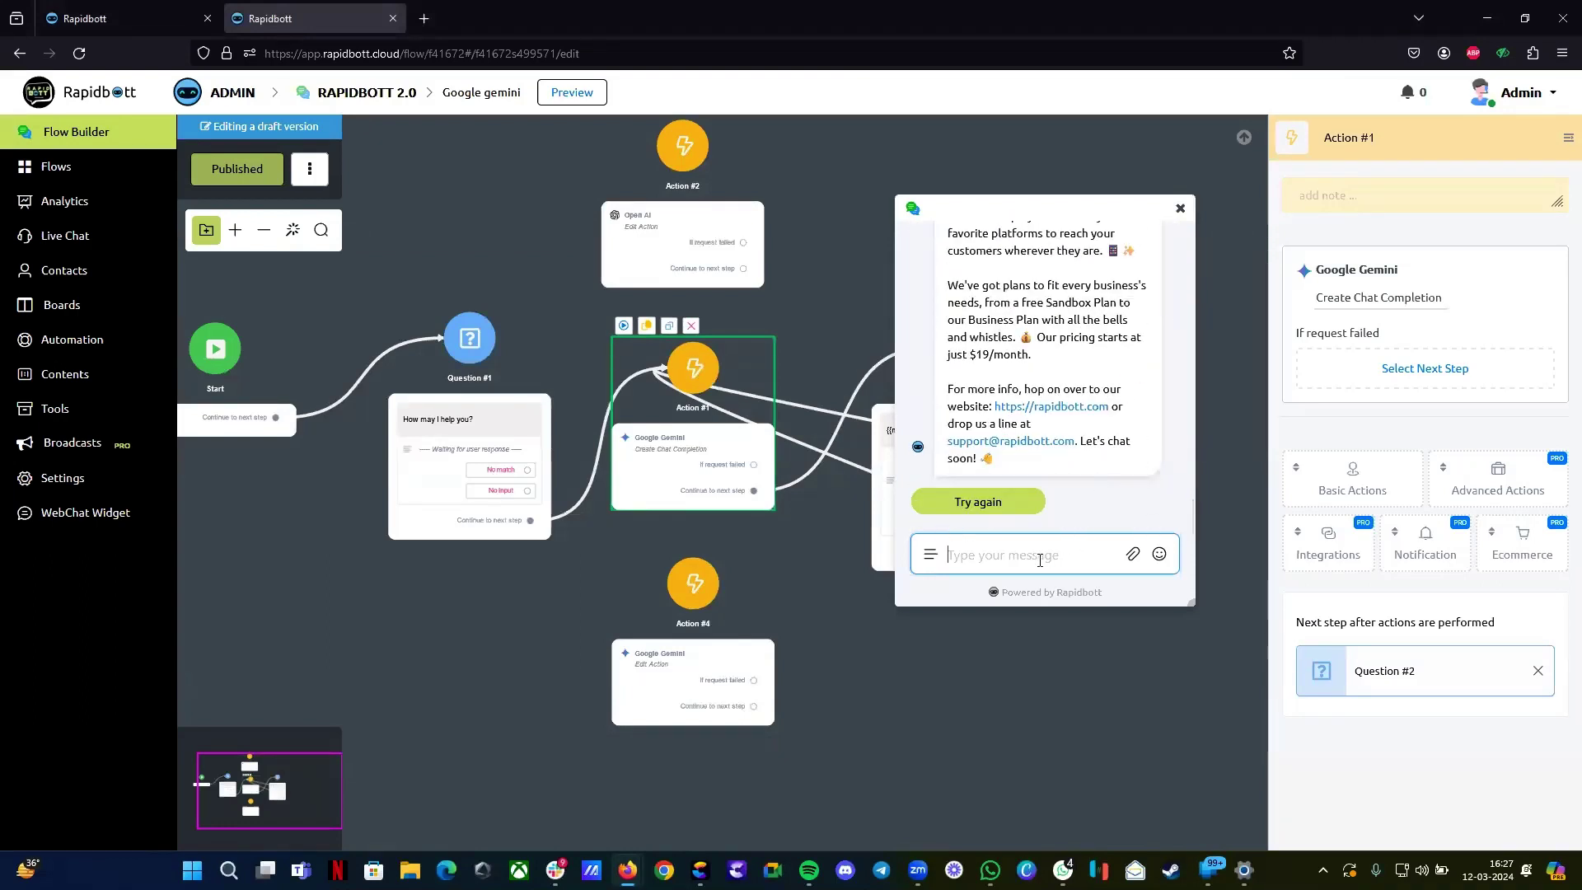
Step: Ask the chatbot "What are the pricing plans?" and highlight the plan prices in its reply
text(What are the pricing plans)
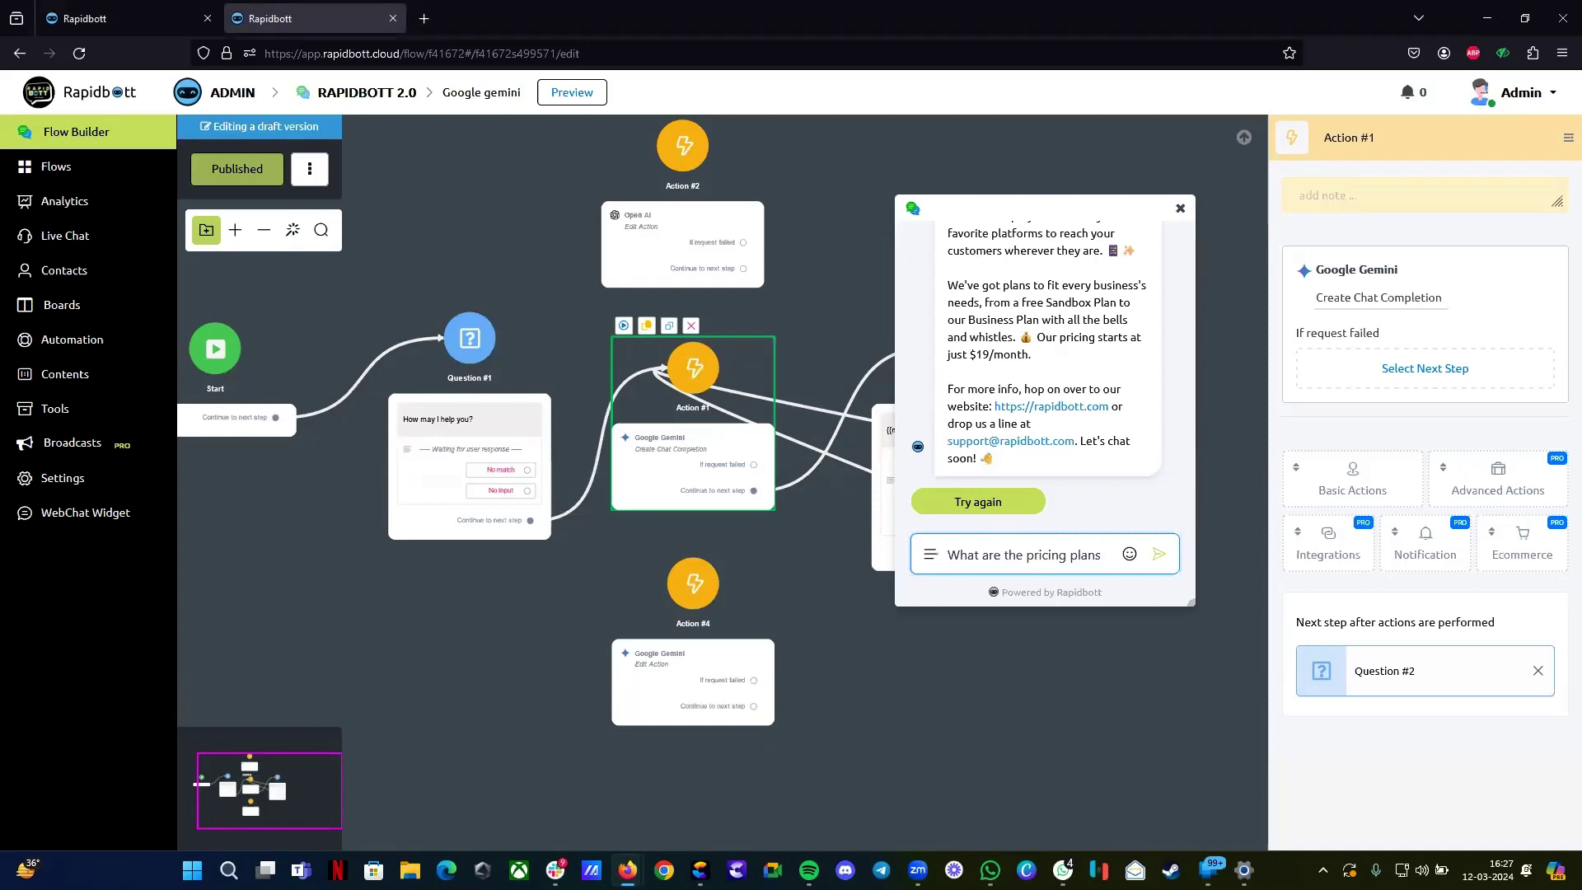
text(?)
key(Return)
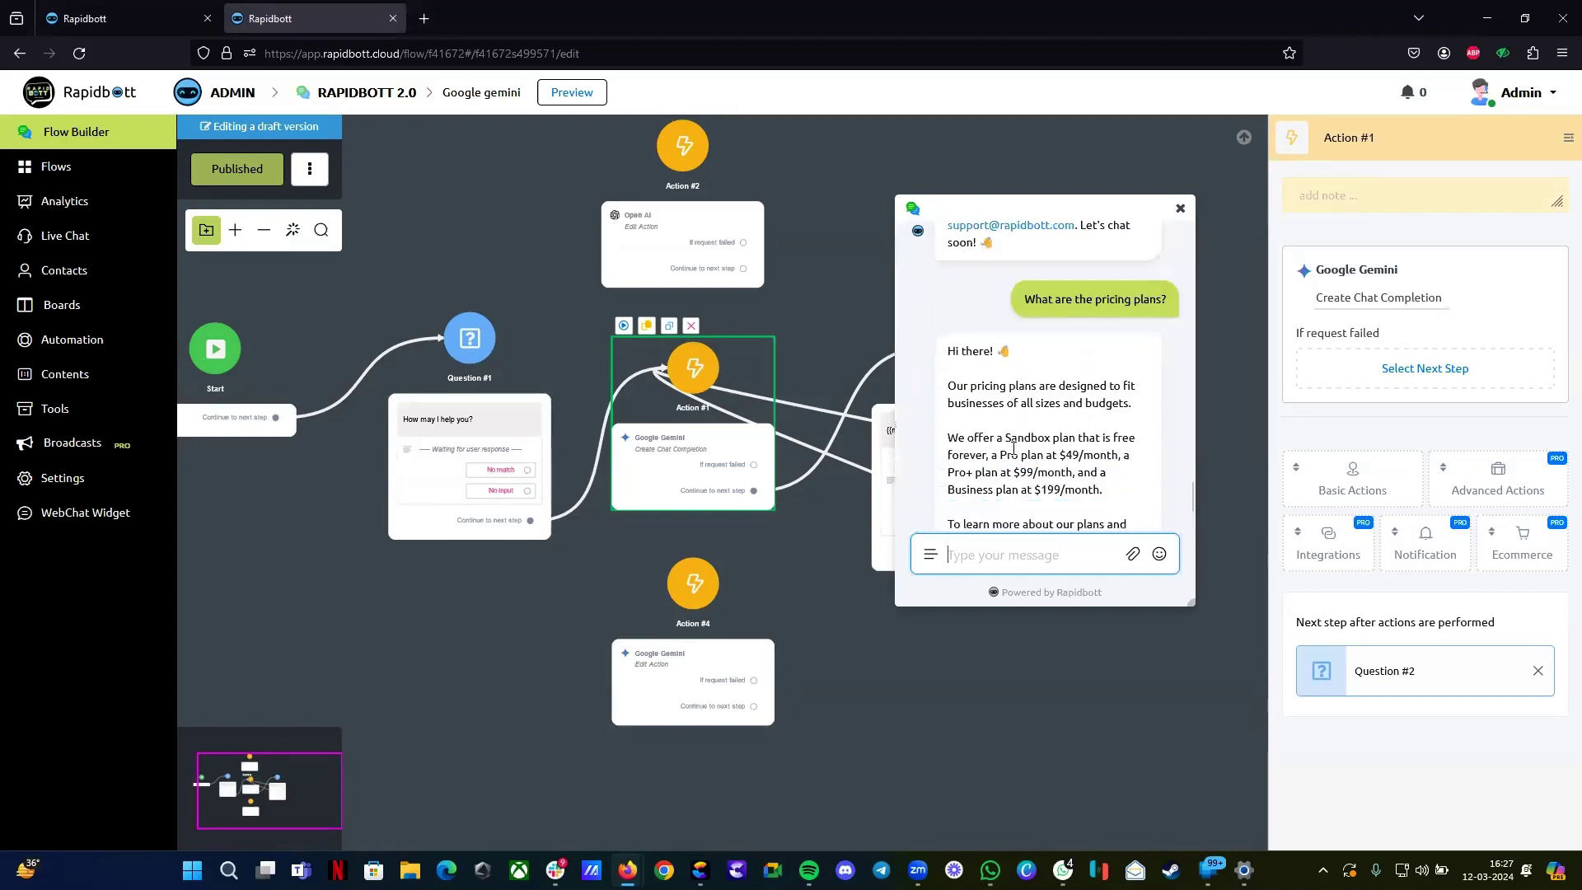
drag(948, 412, 1110, 484)
scroll(1110, 484, down, 2)
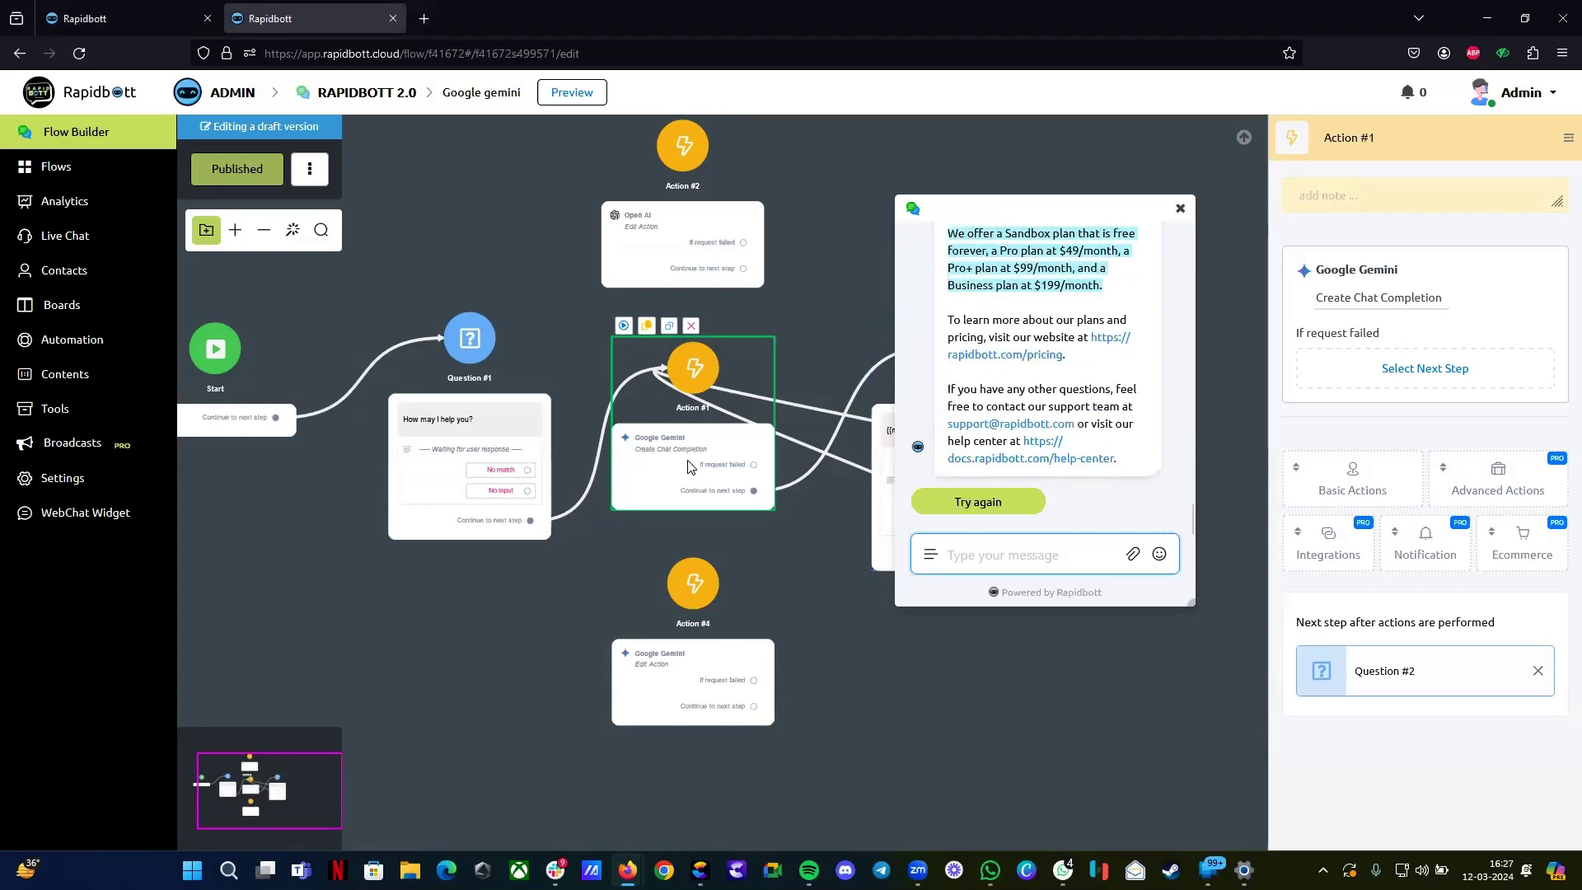
Step: Ask the chatbot "Do you offer any free trials" and check the trial length in its reply
click(1009, 553)
text(Do)
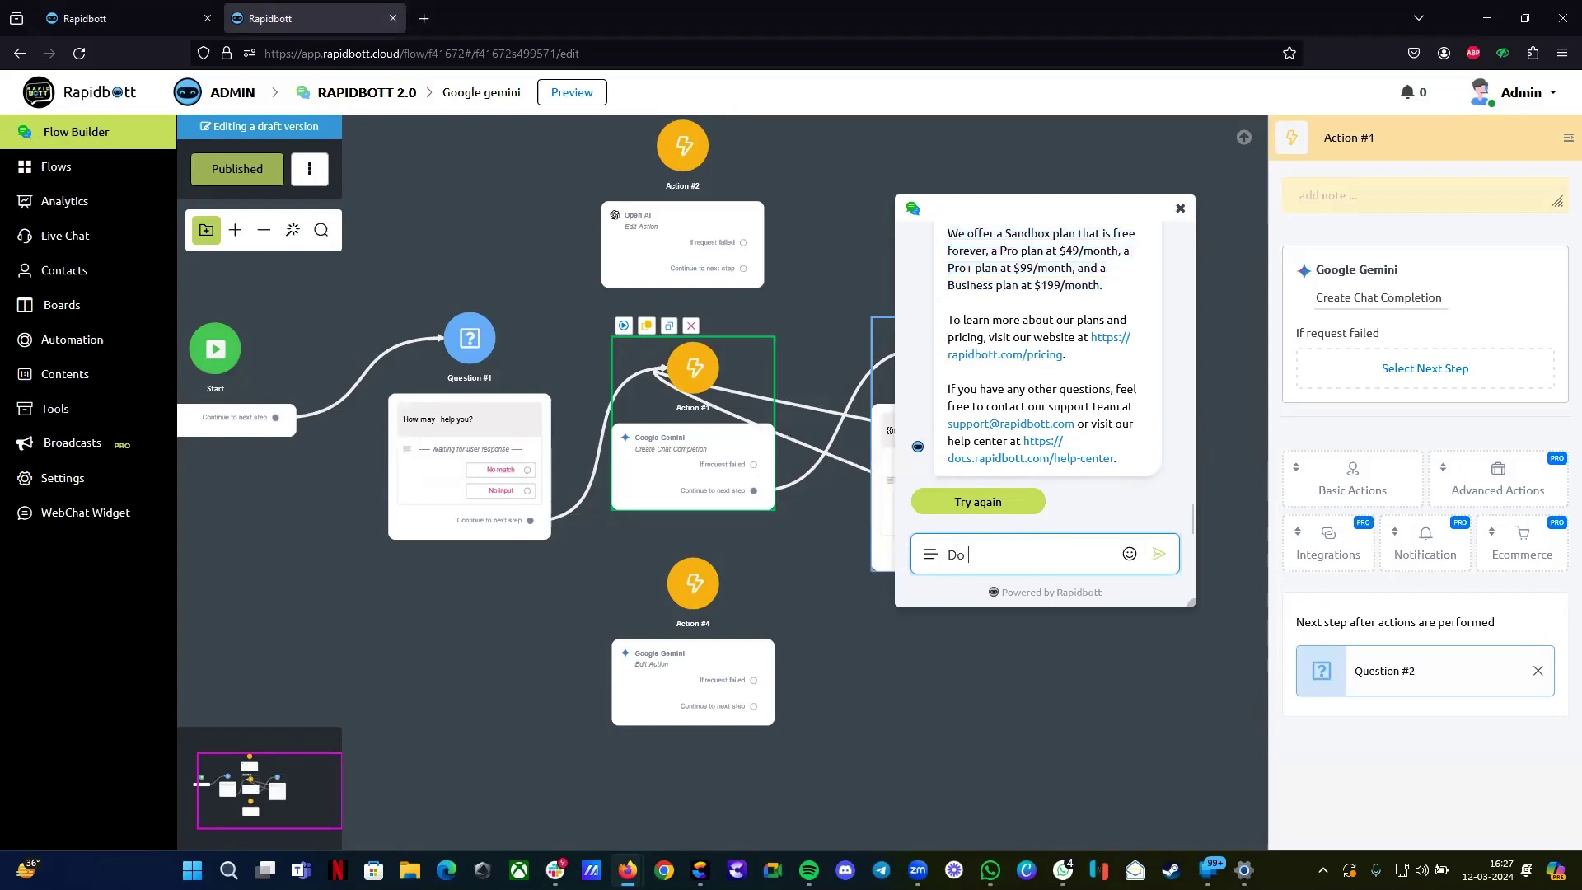
text( you offer any free trials)
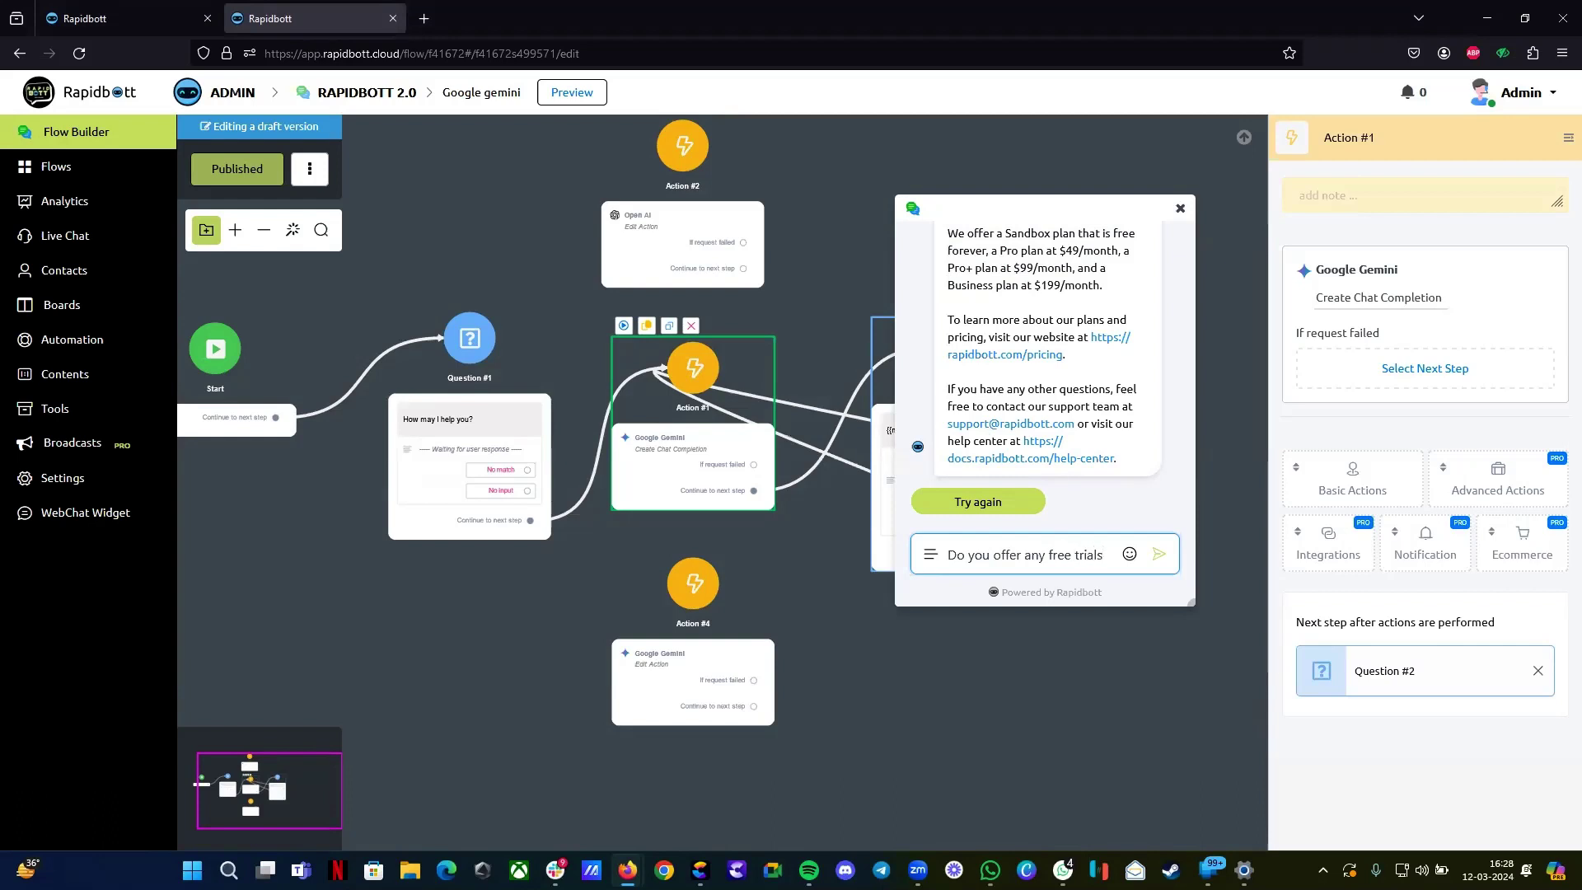
key(Return)
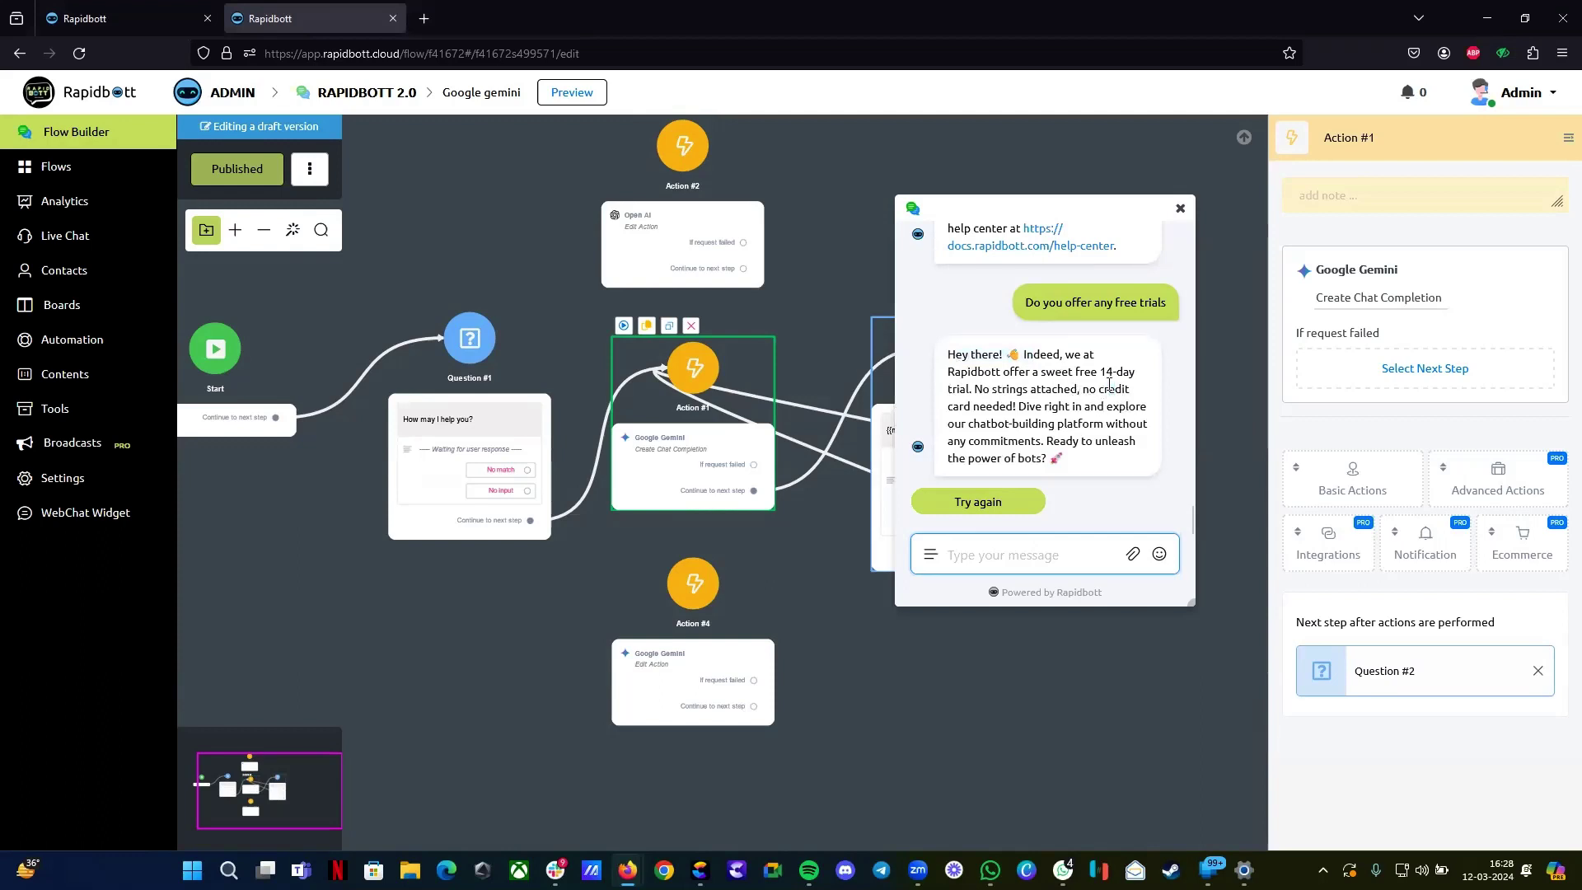
drag(1099, 372, 1119, 373)
Step: Send the nonsense message "asdasd" to the chatbot and highlight the closing sentence of its reply
click(1023, 544)
text(asdasd)
key(Return)
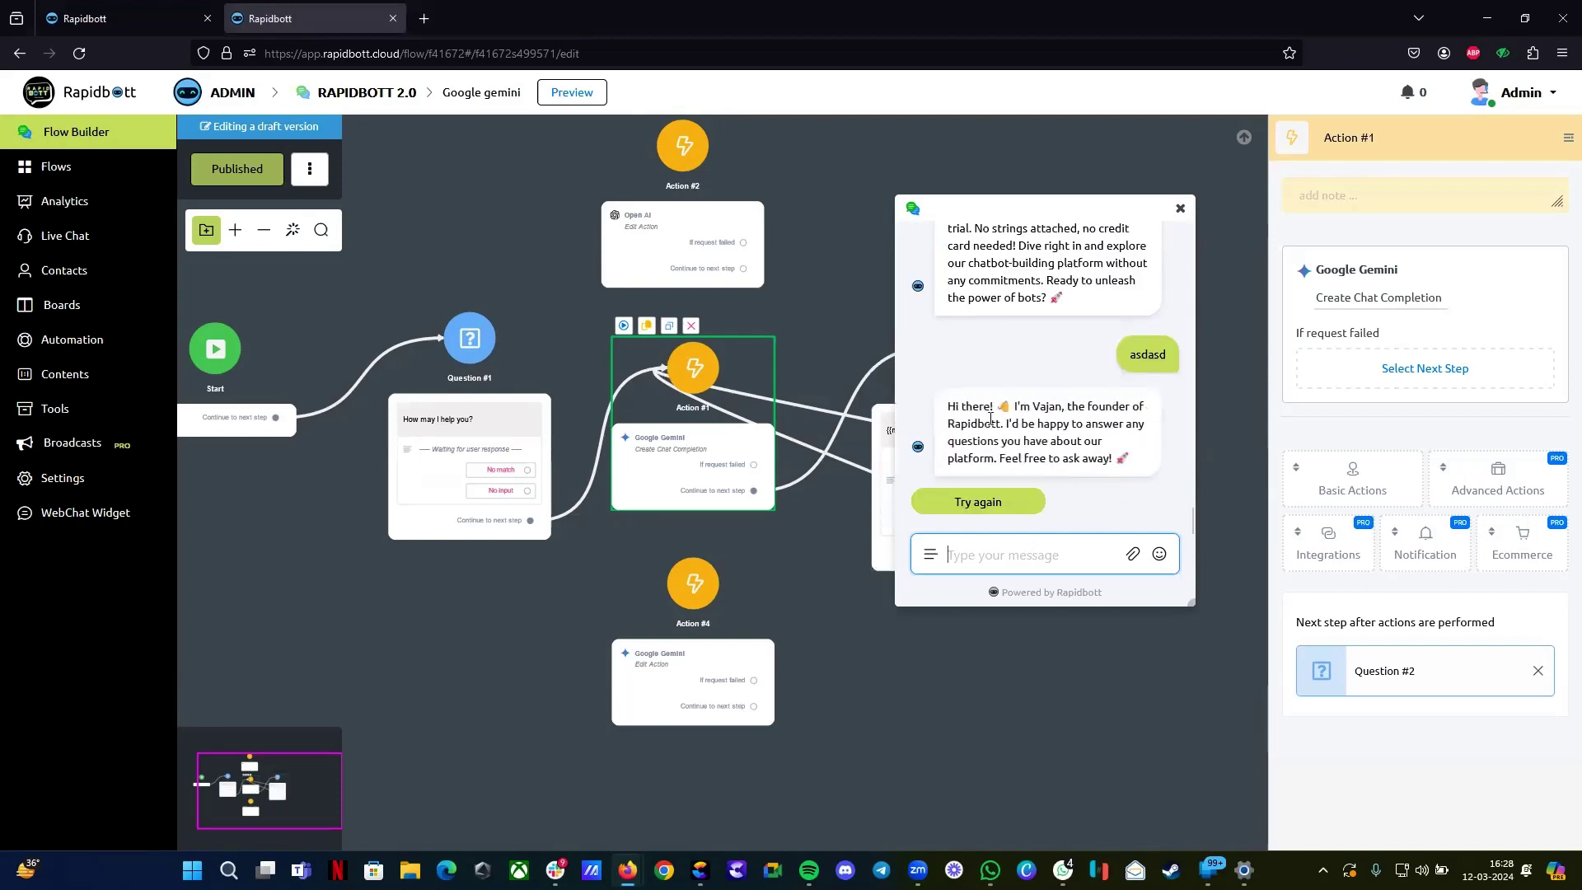
drag(1000, 459, 1133, 468)
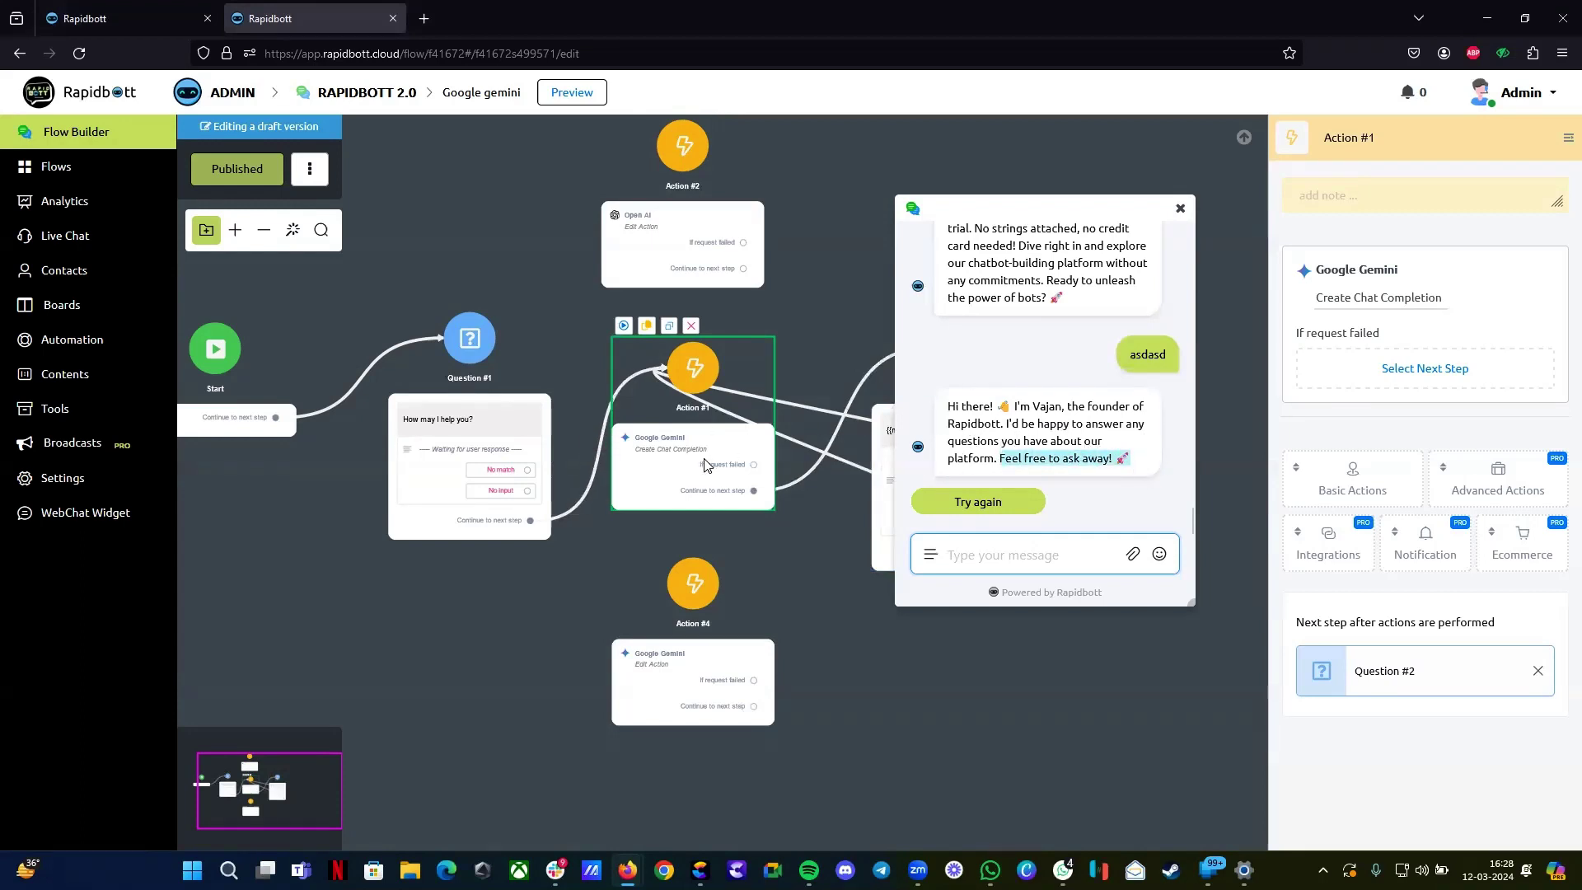
Step: Review the prompt and the model, token and temperature settings of the Create Chat Completion action
click(676, 463)
click(1396, 305)
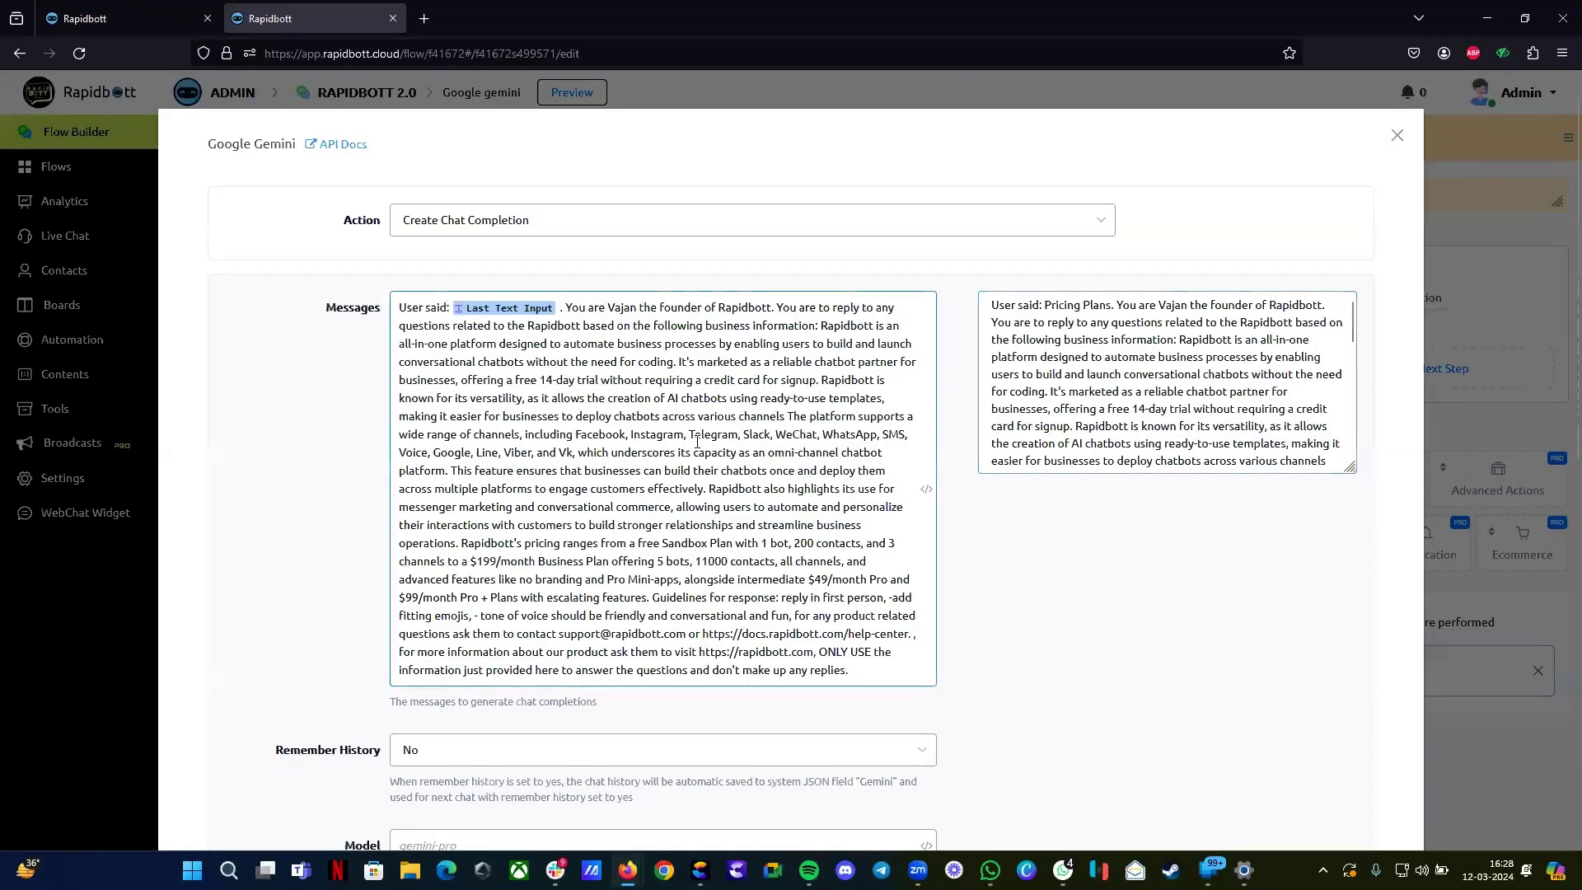
scroll(791, 505, down, 2)
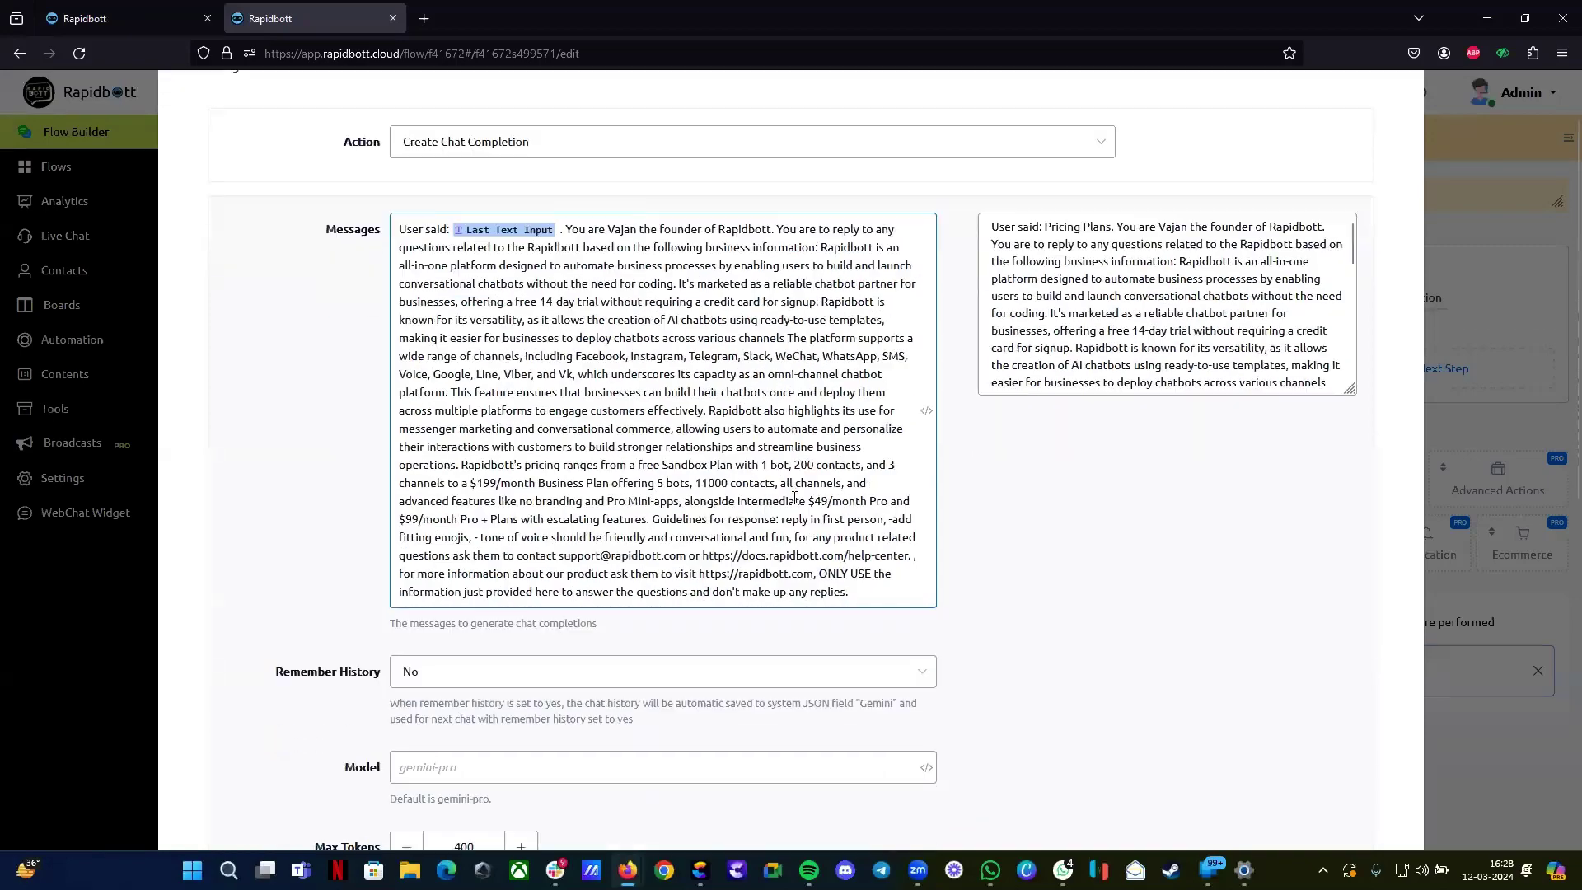
scroll(790, 319, up, 2)
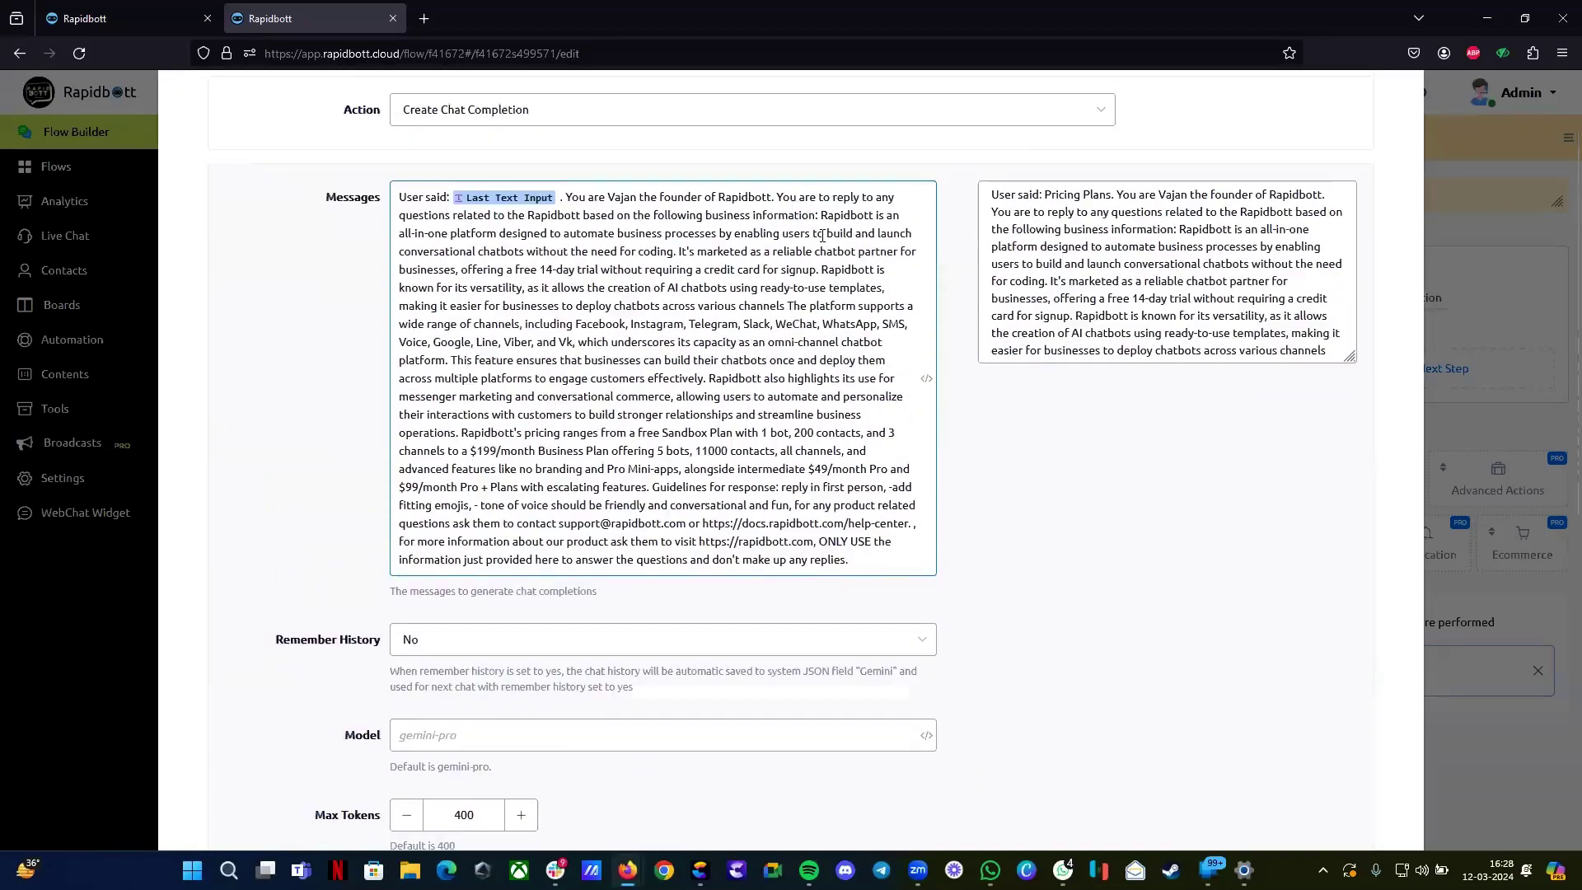
scroll(940, 560, down, 5)
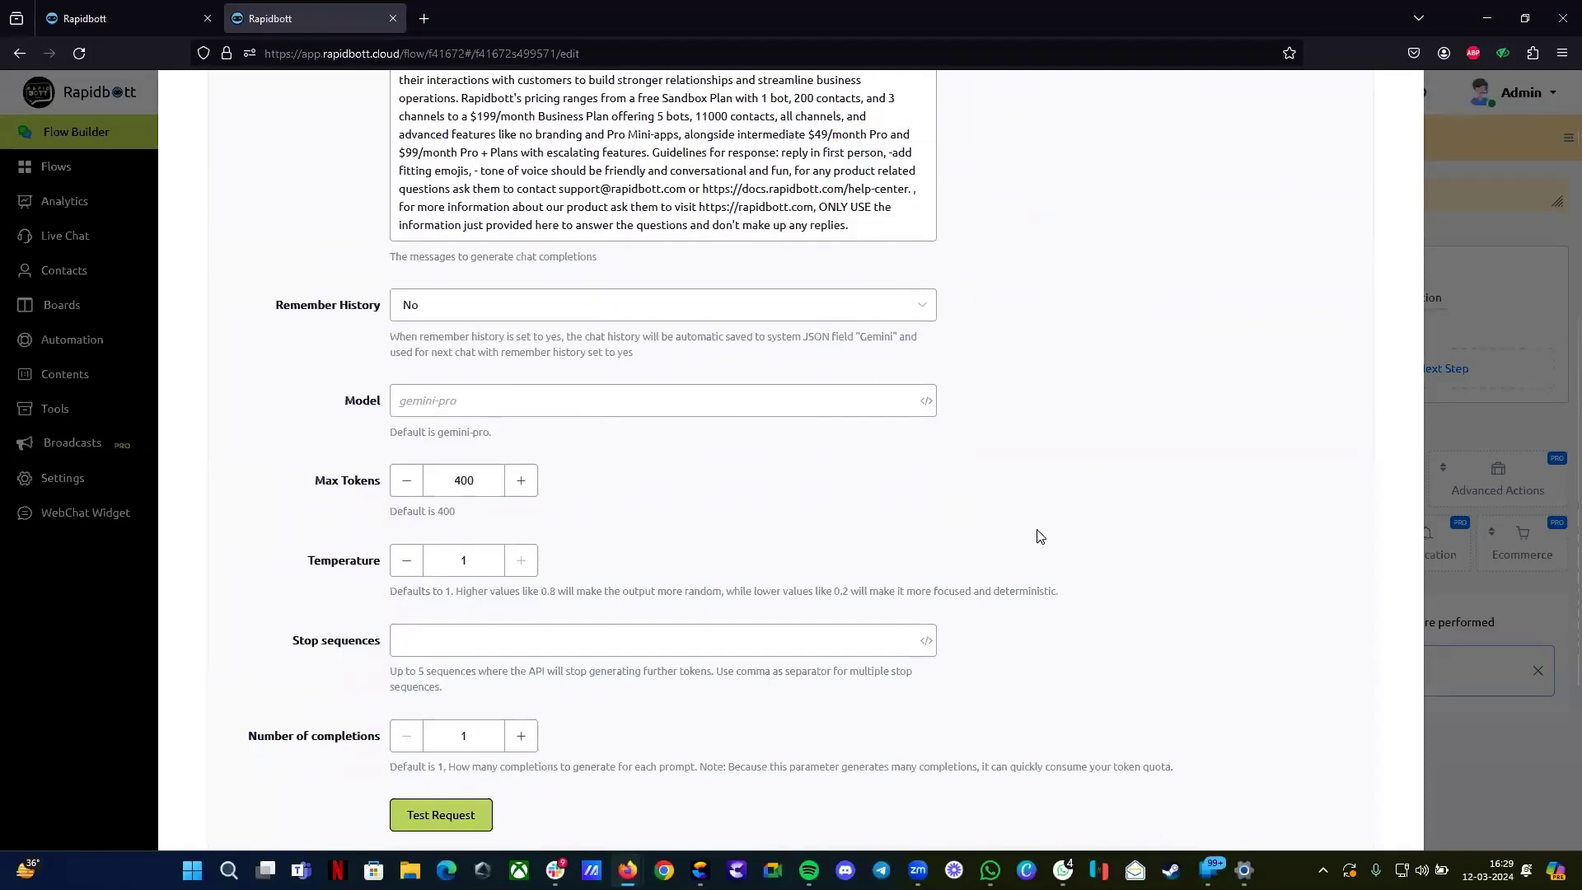
scroll(1166, 551, down, 3)
scroll(1311, 527, up, 8)
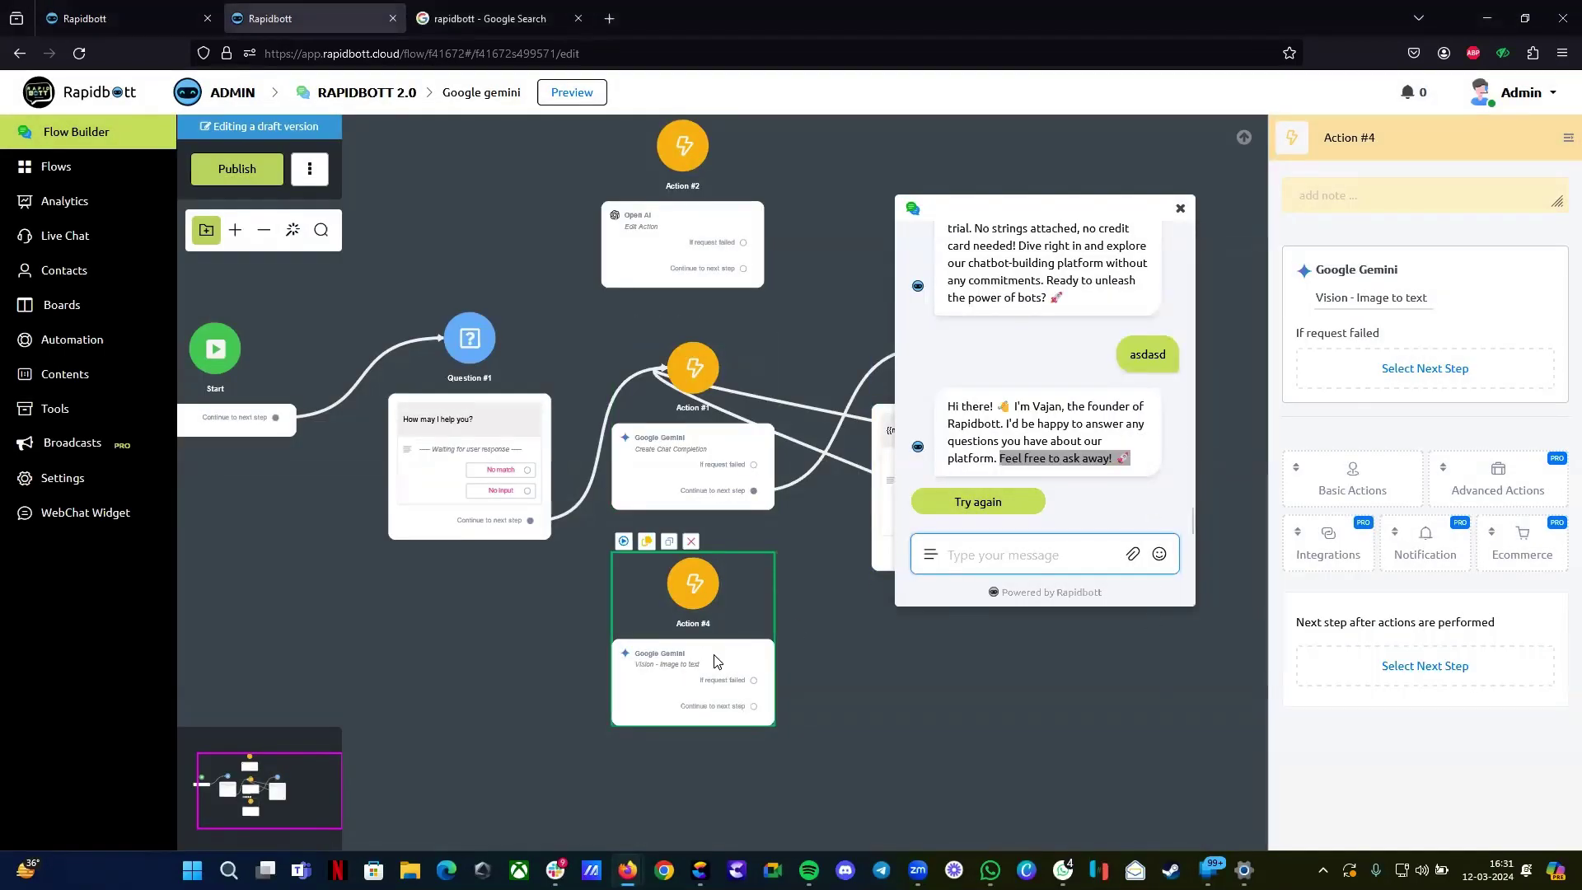
Step: Open the Vision - Image to text action, choose gemini-pro-vision as the vision model and inspect its image URL and user message
click(1360, 298)
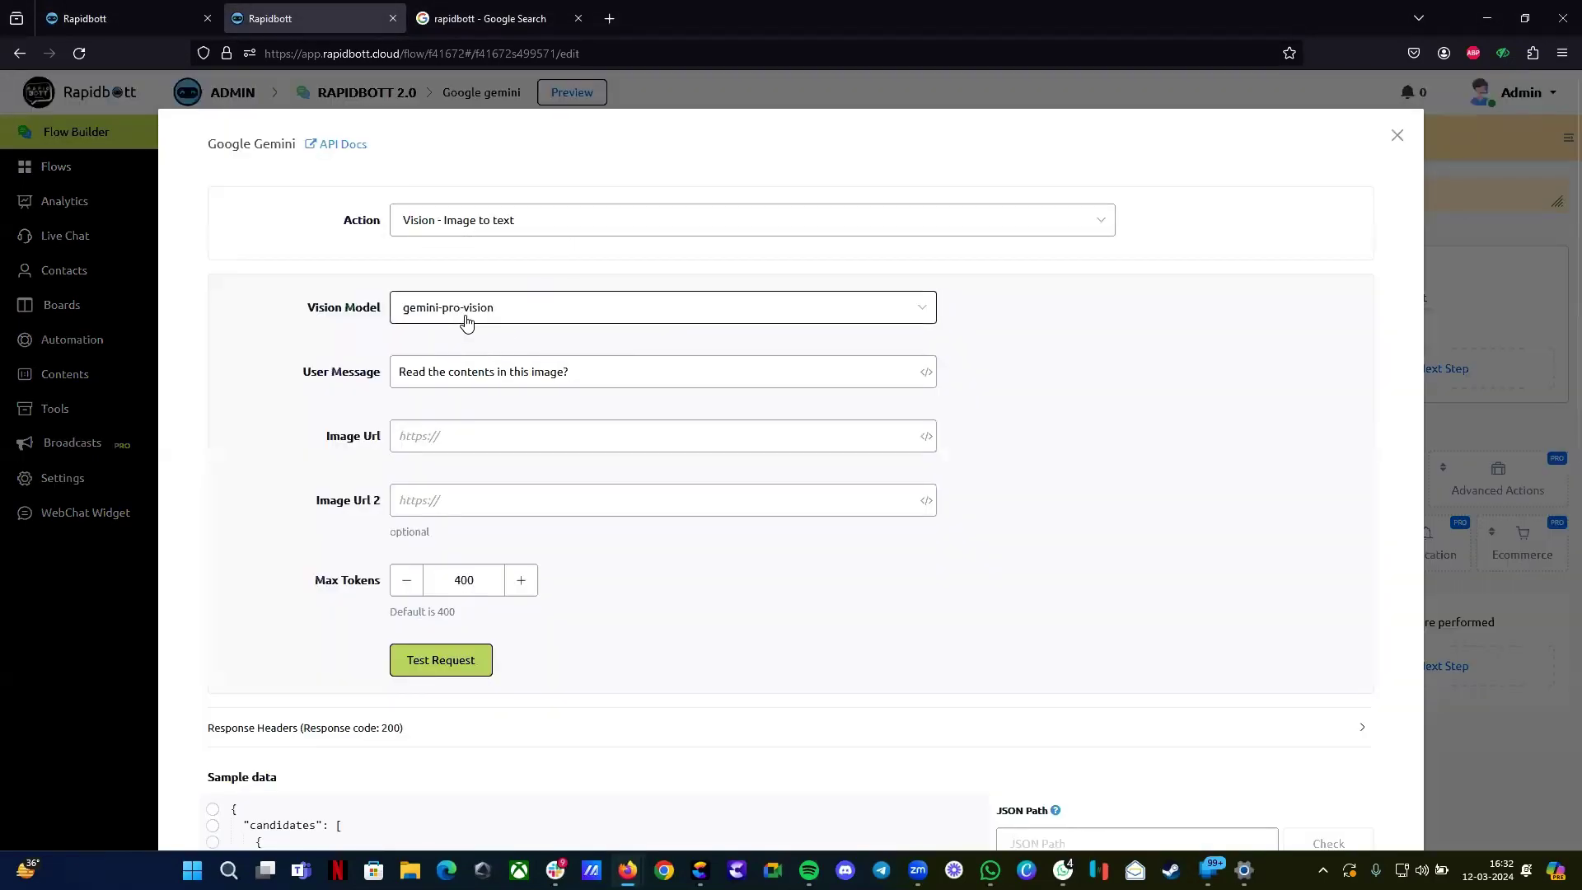
click(519, 310)
click(412, 357)
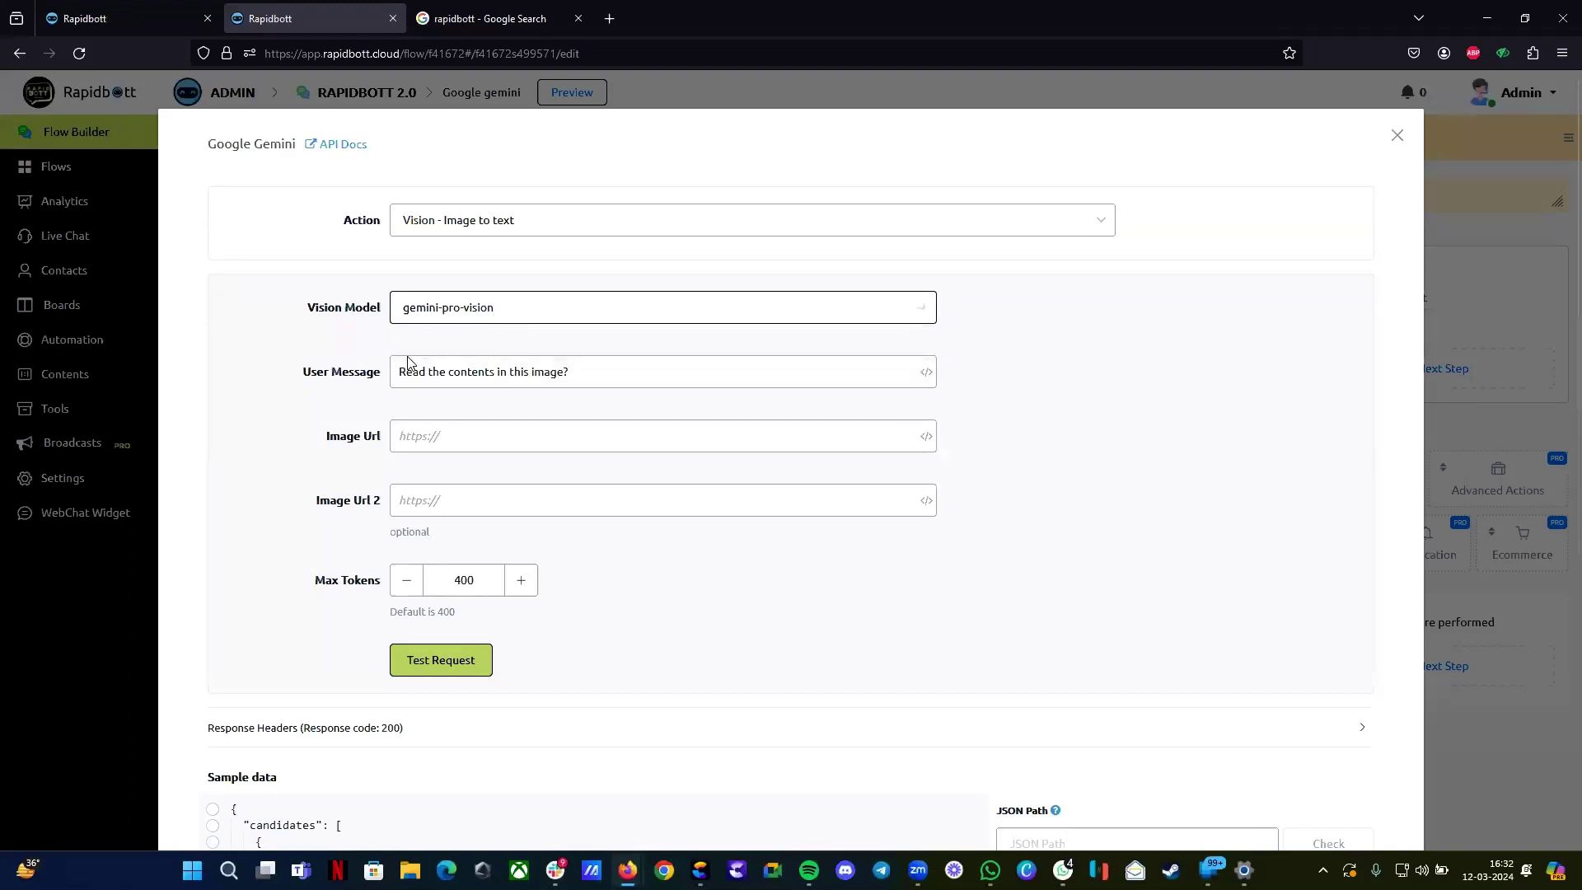
click(432, 443)
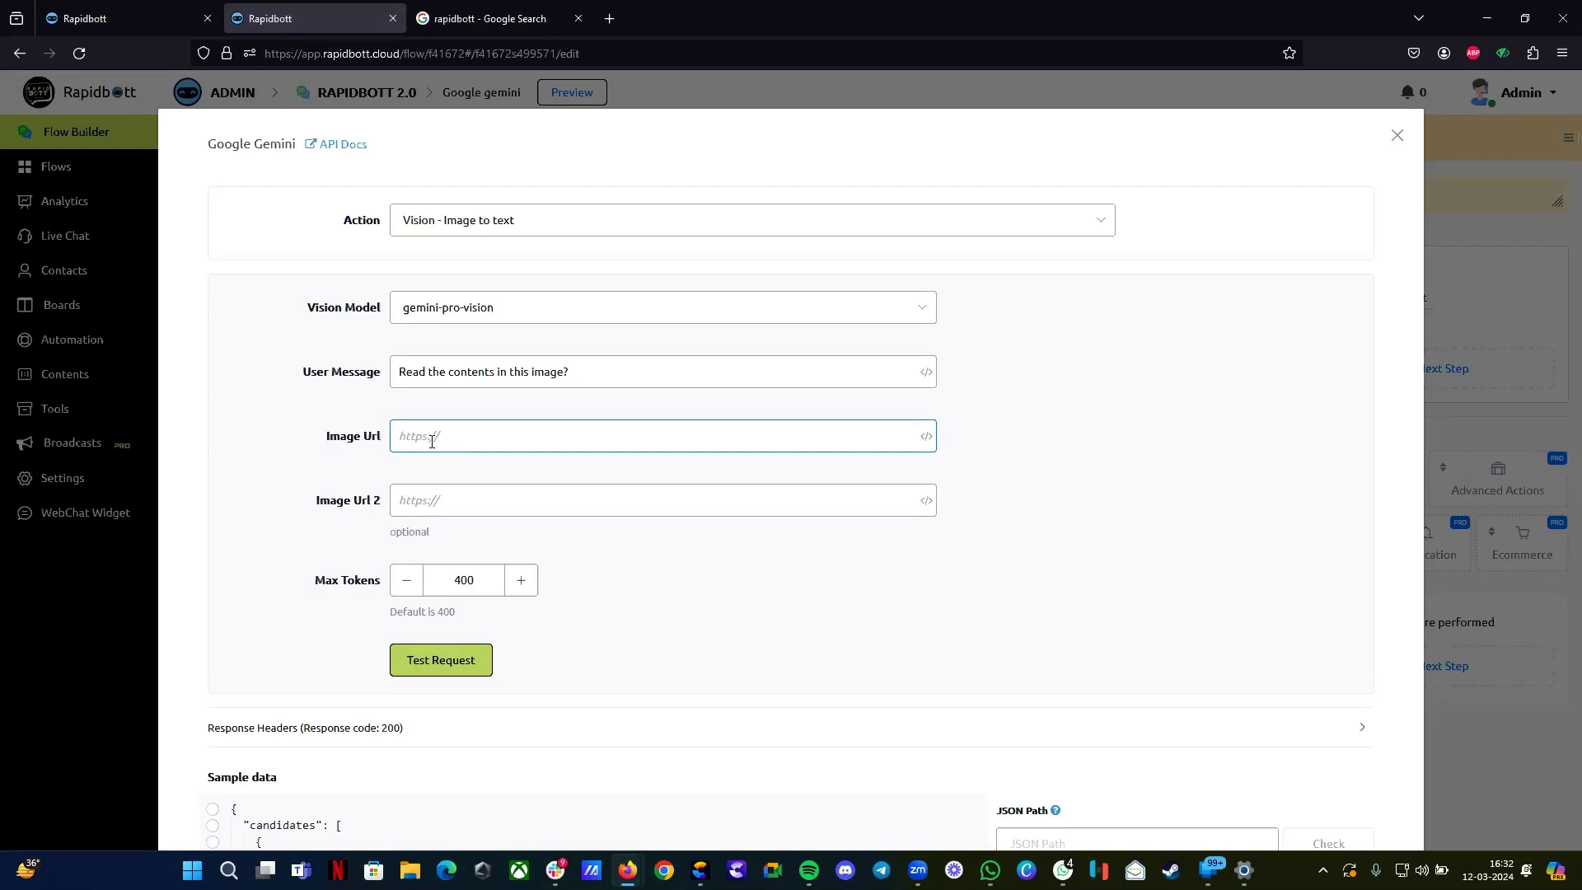
click(924, 436)
click(695, 436)
drag(398, 371, 556, 372)
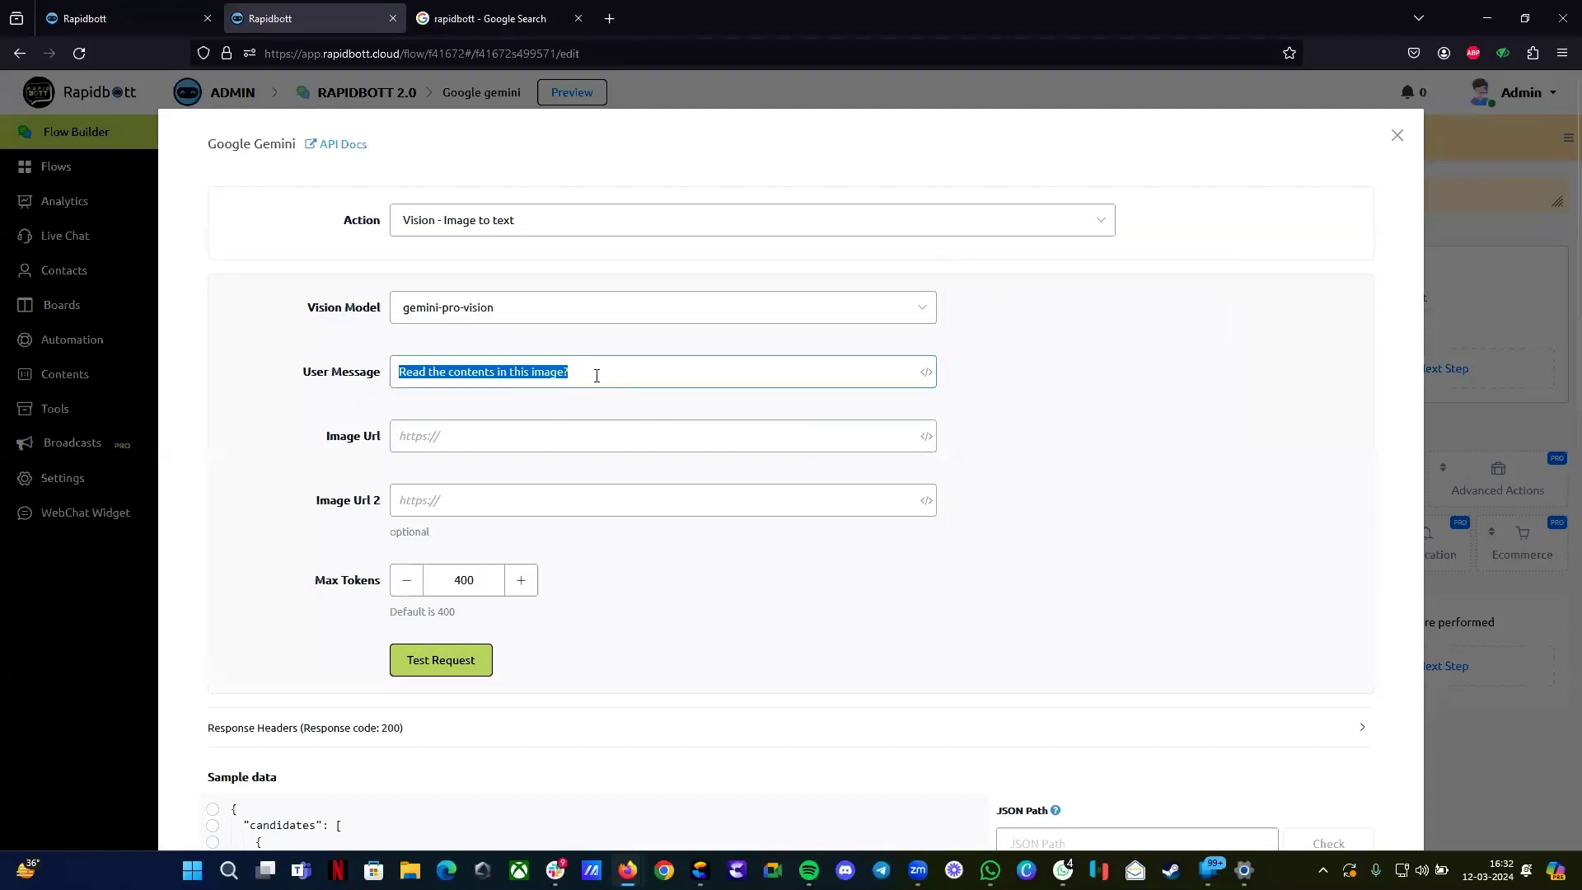
Step: Copy the image link of the "Chatwoot With Rapidbott" thumbnail from the Google results and paste it as the action's Image Url
click(482, 18)
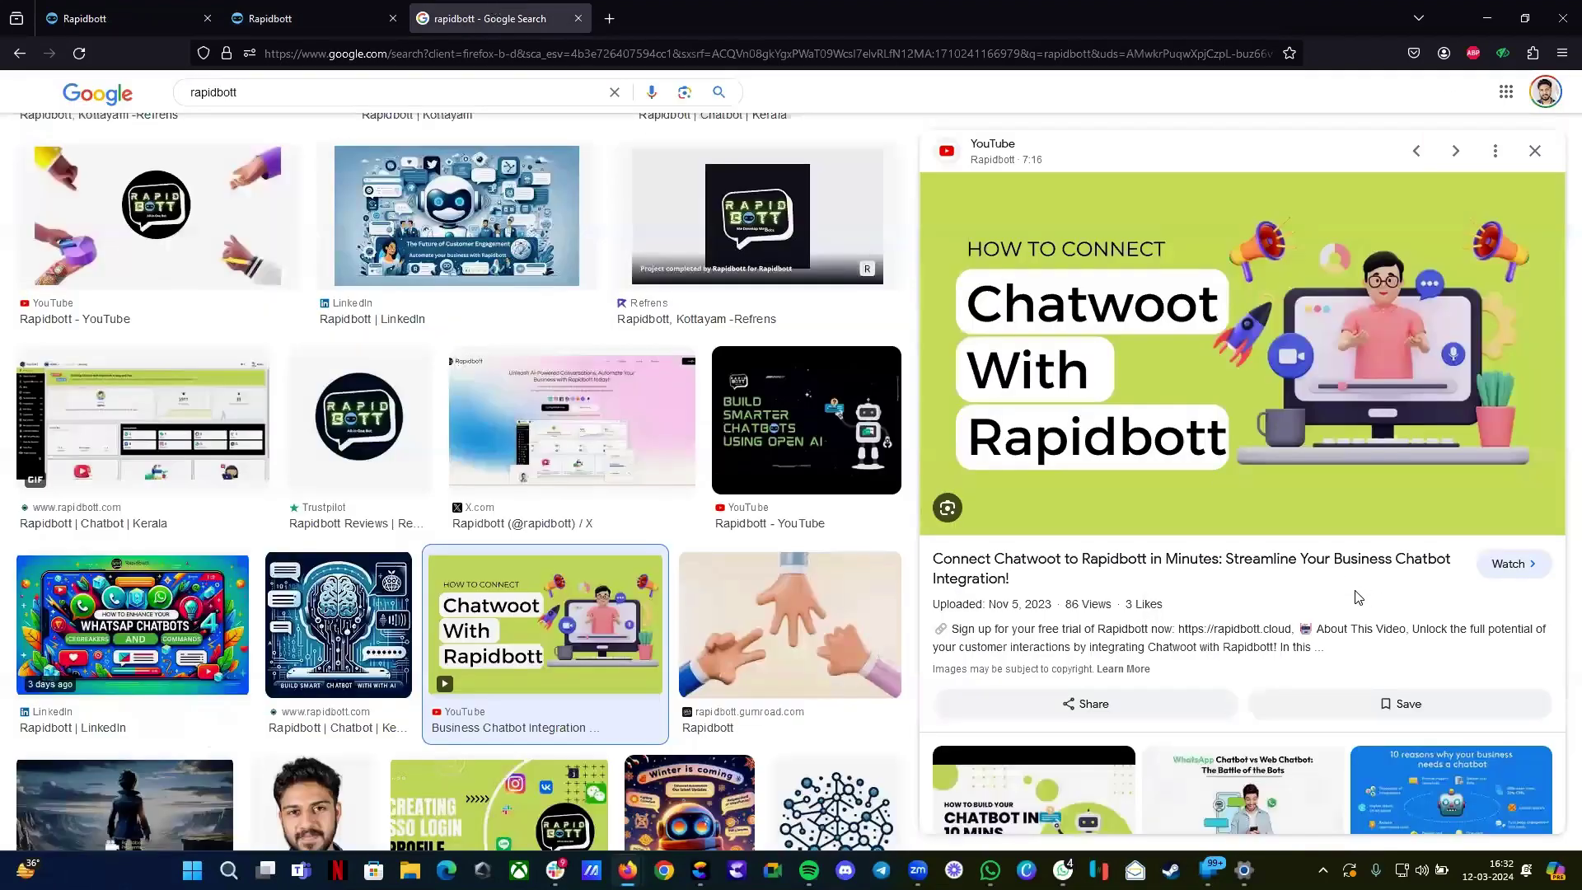
right_click(1241, 334)
click(1292, 639)
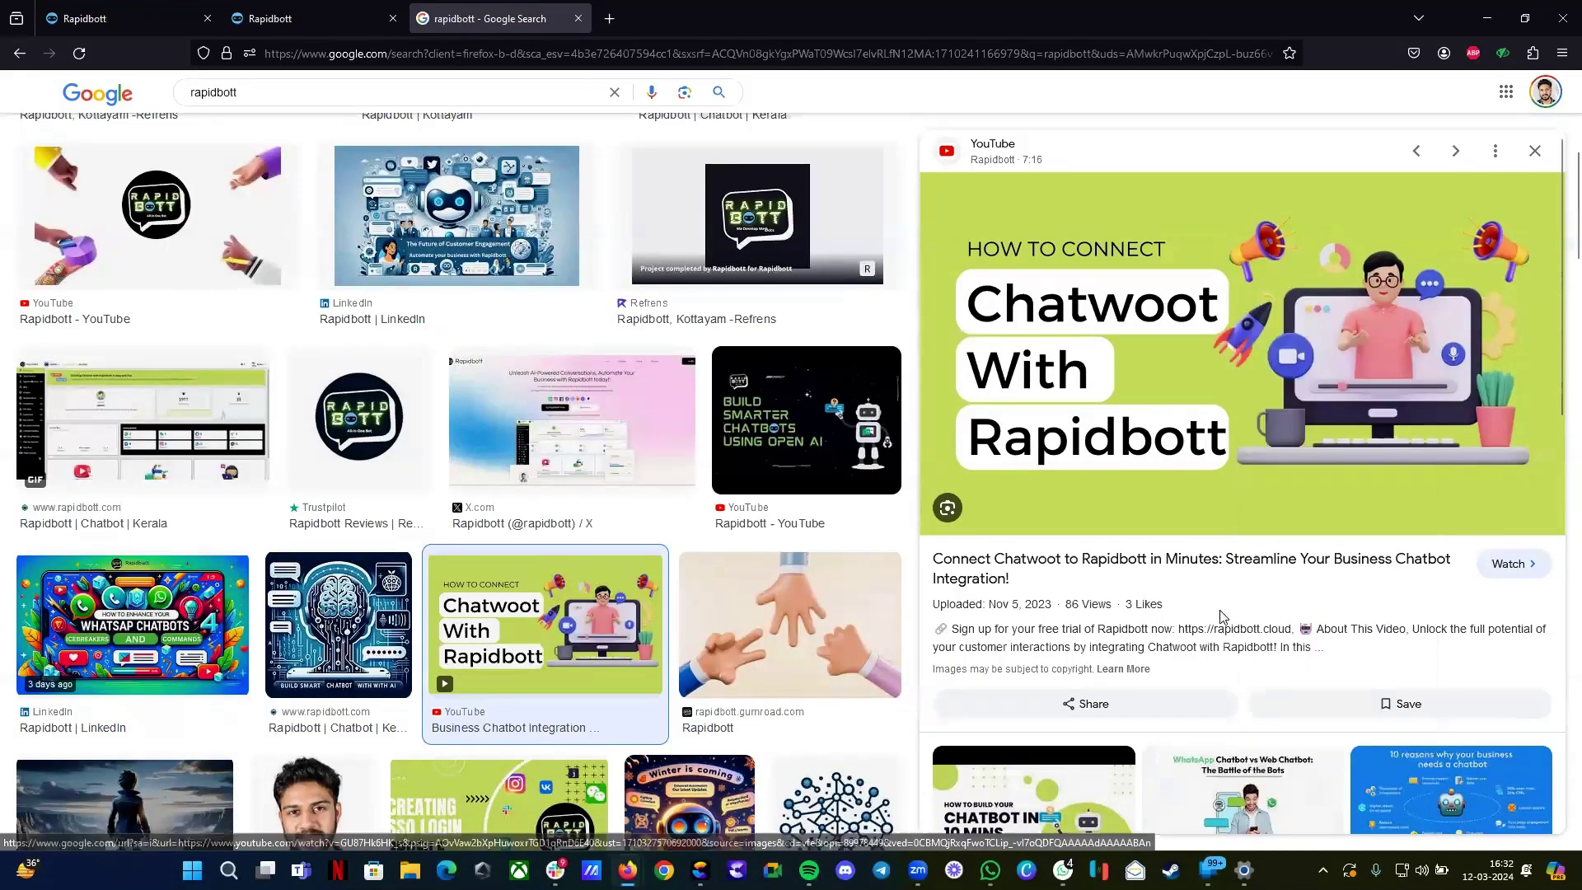
click(313, 18)
click(432, 434)
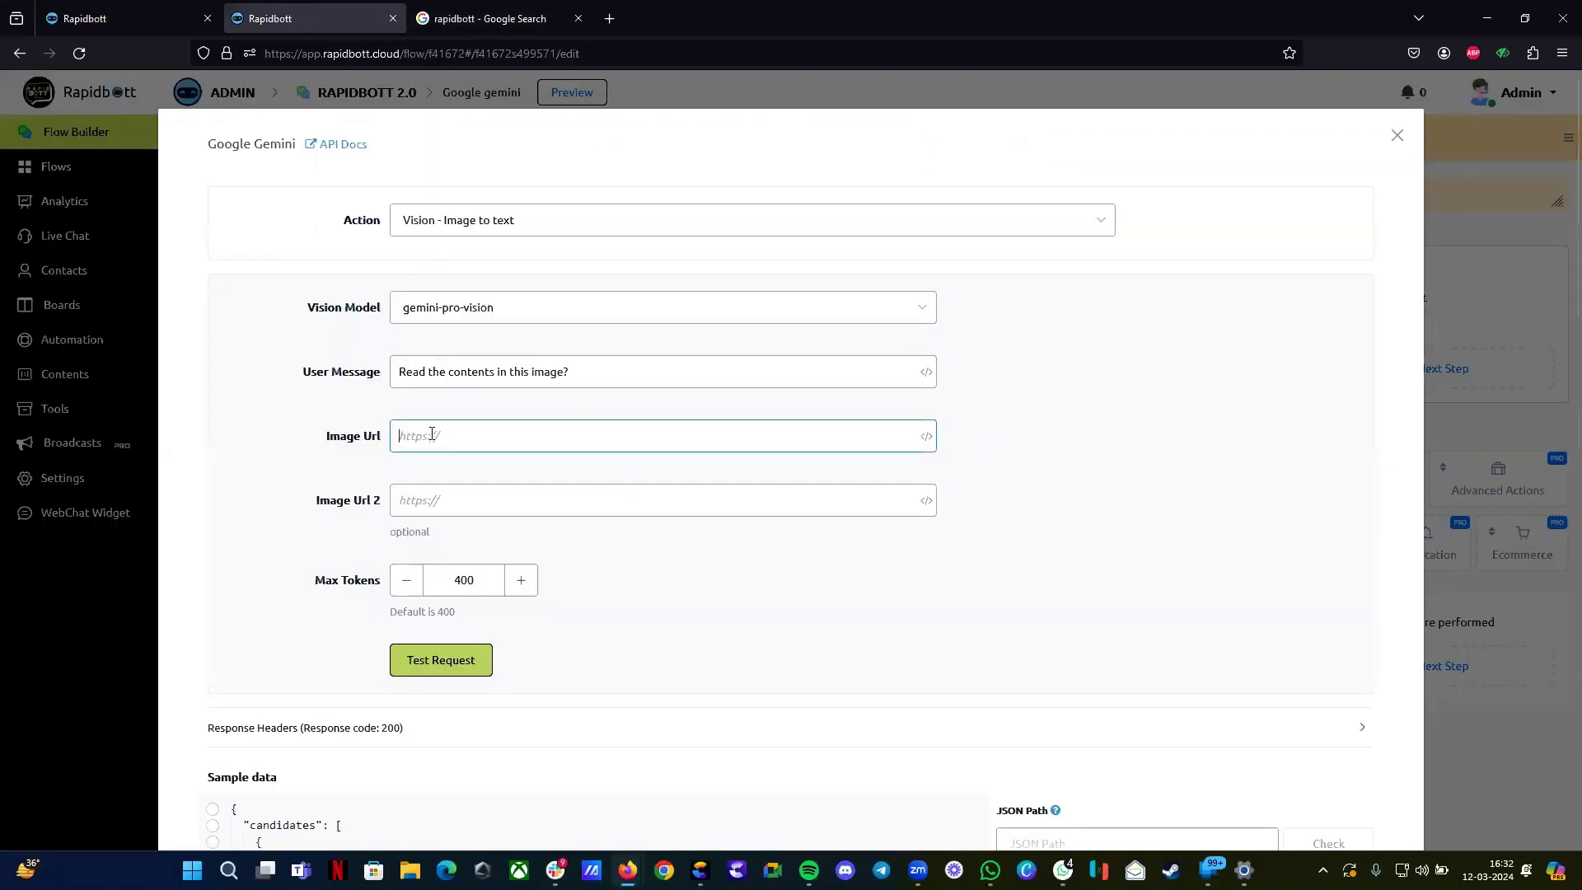
key(ctrl+v)
Step: Test the vision request, expand the response down to its text value, select it and compare it with the source image
click(462, 660)
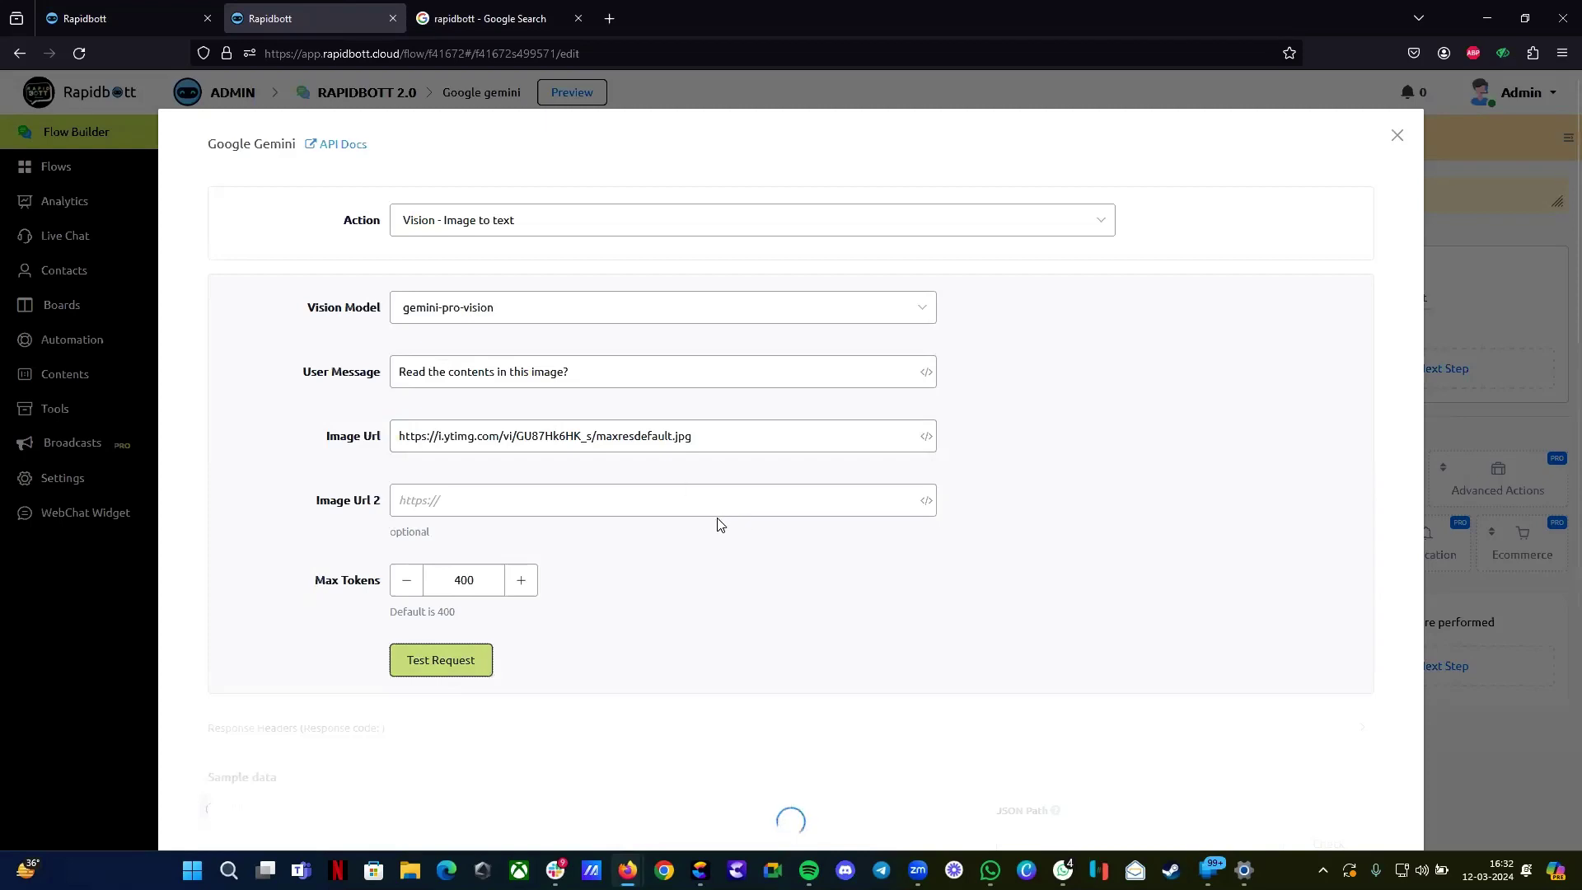
click(381, 370)
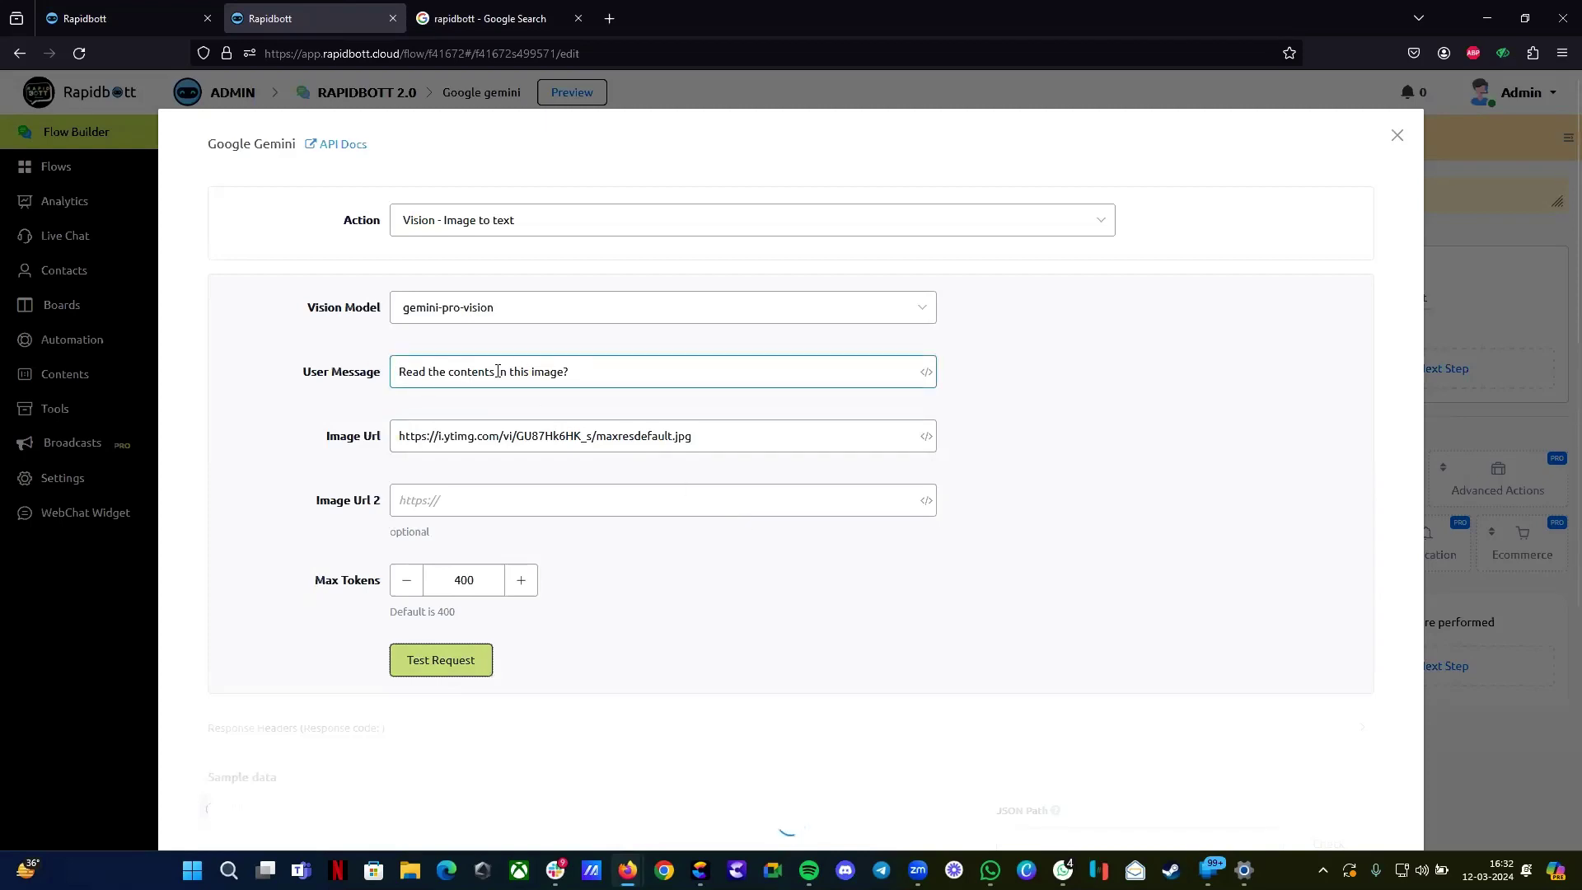
scroll(660, 403, down, 3)
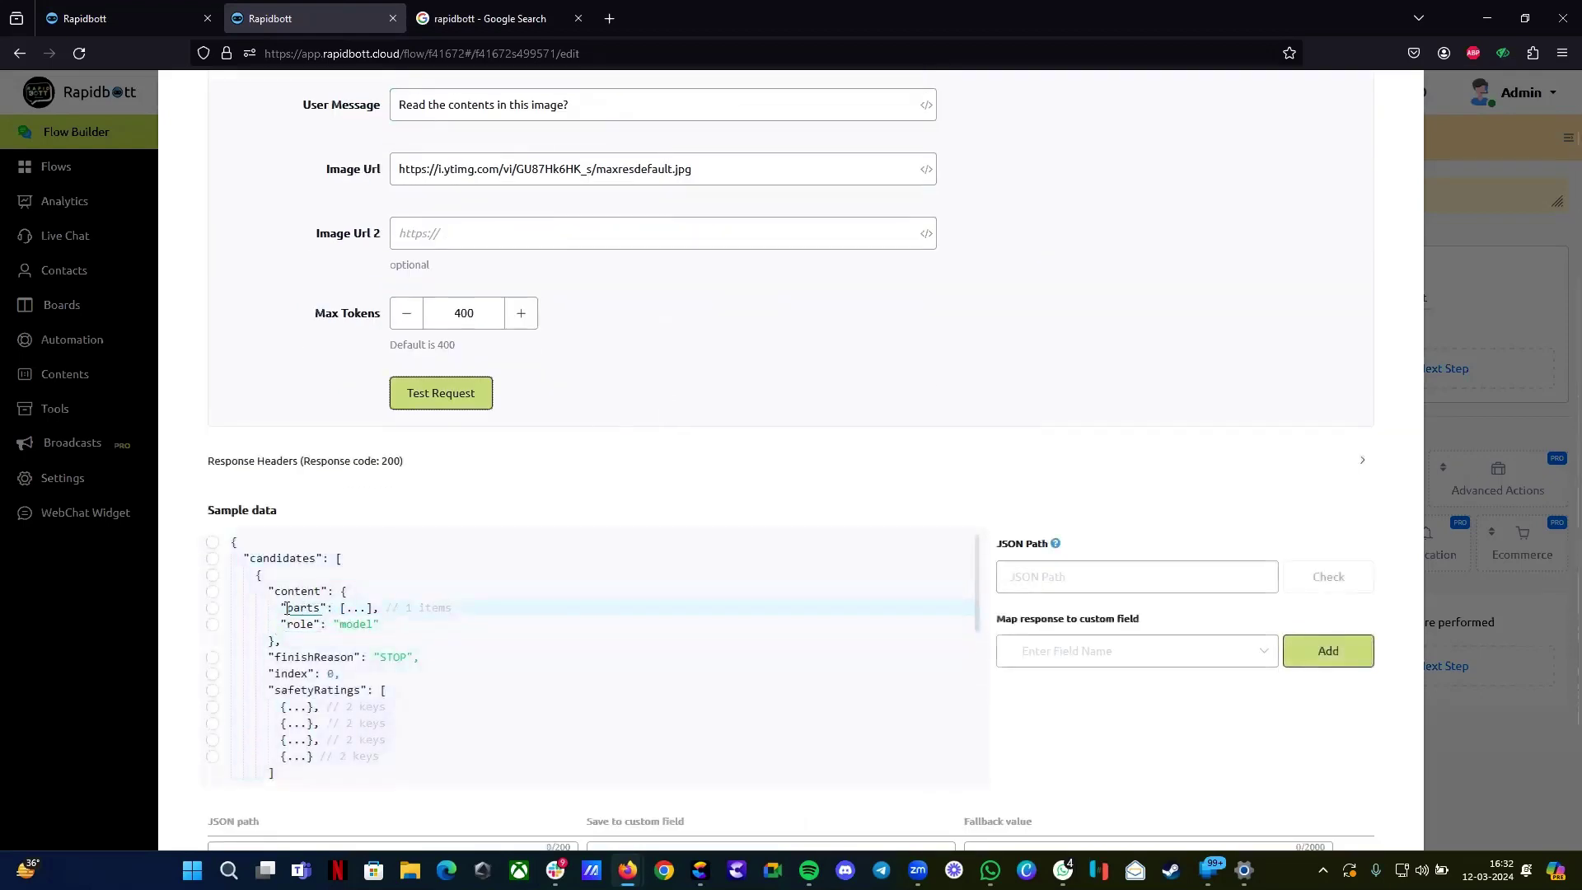
click(356, 609)
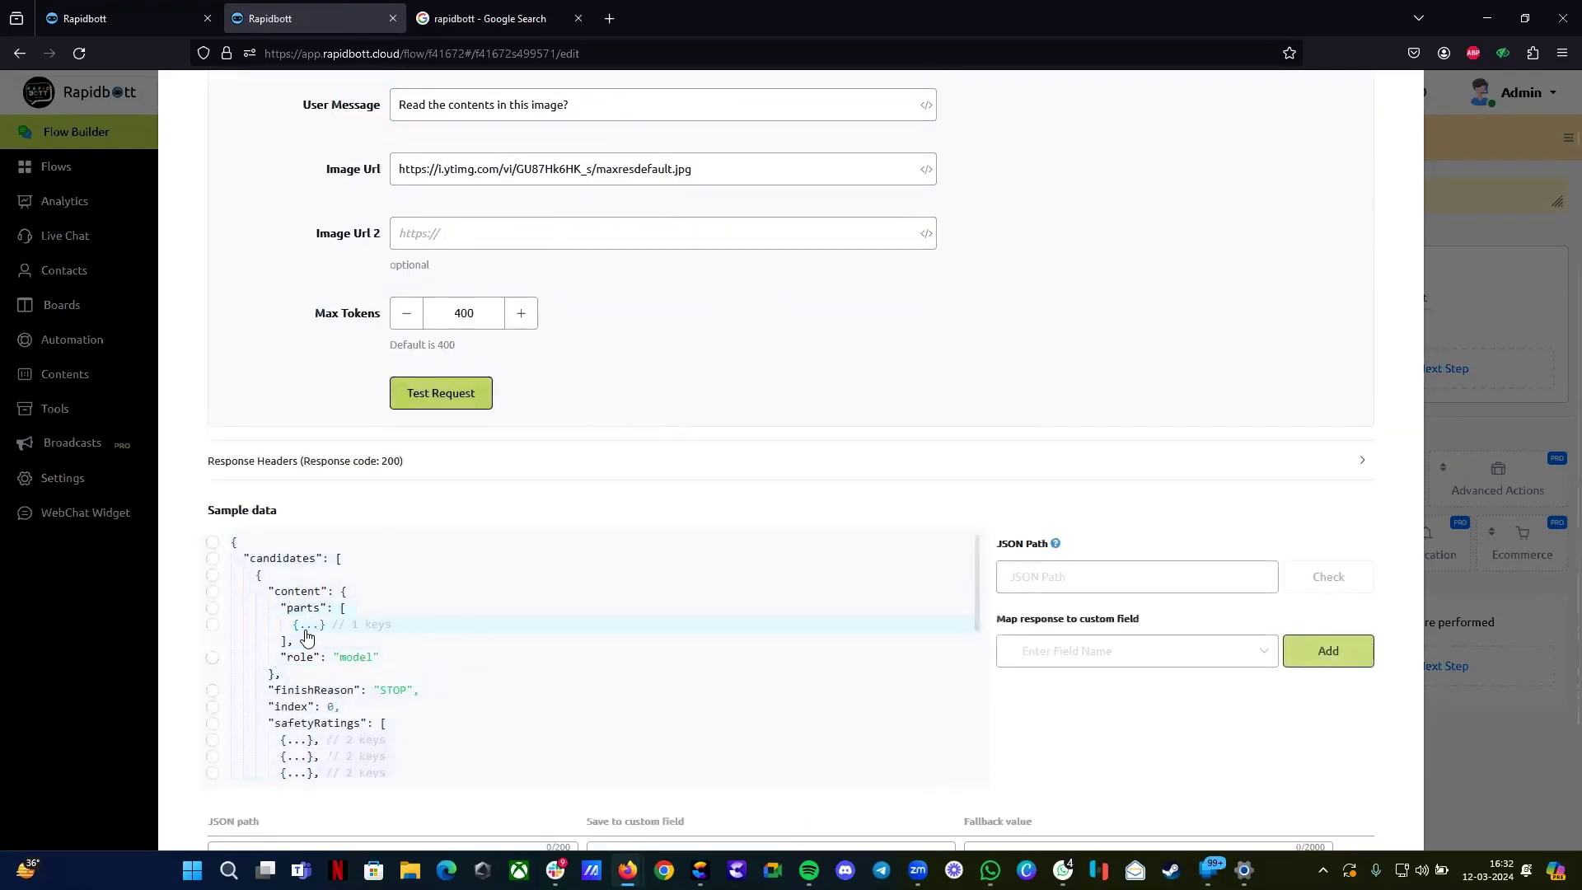
scroll(328, 623, down, 2)
drag(371, 562, 511, 575)
click(486, 18)
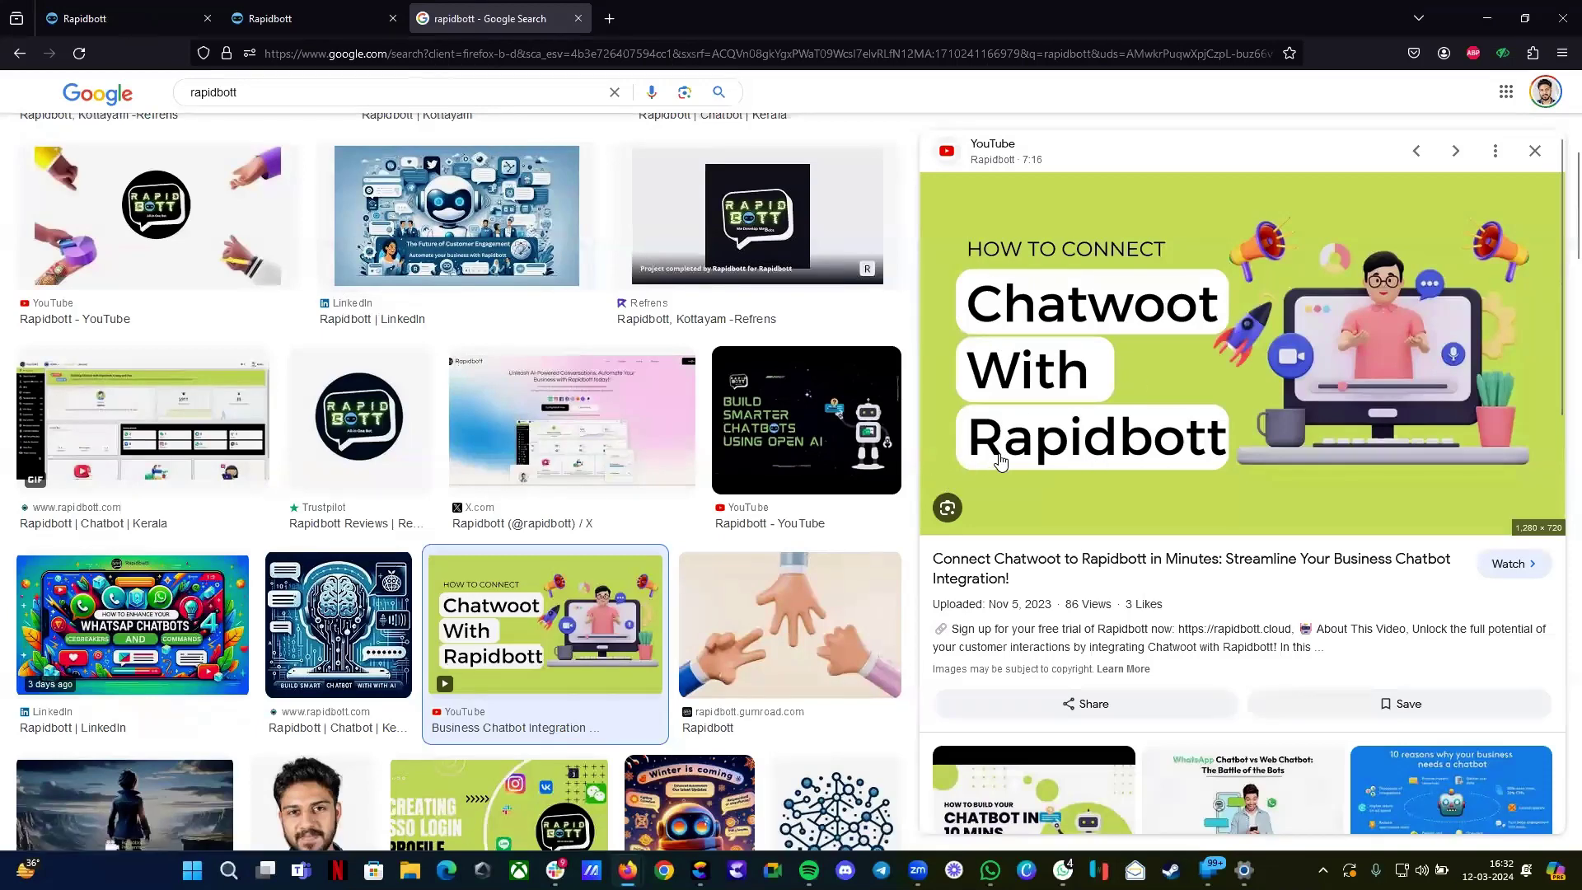
click(272, 18)
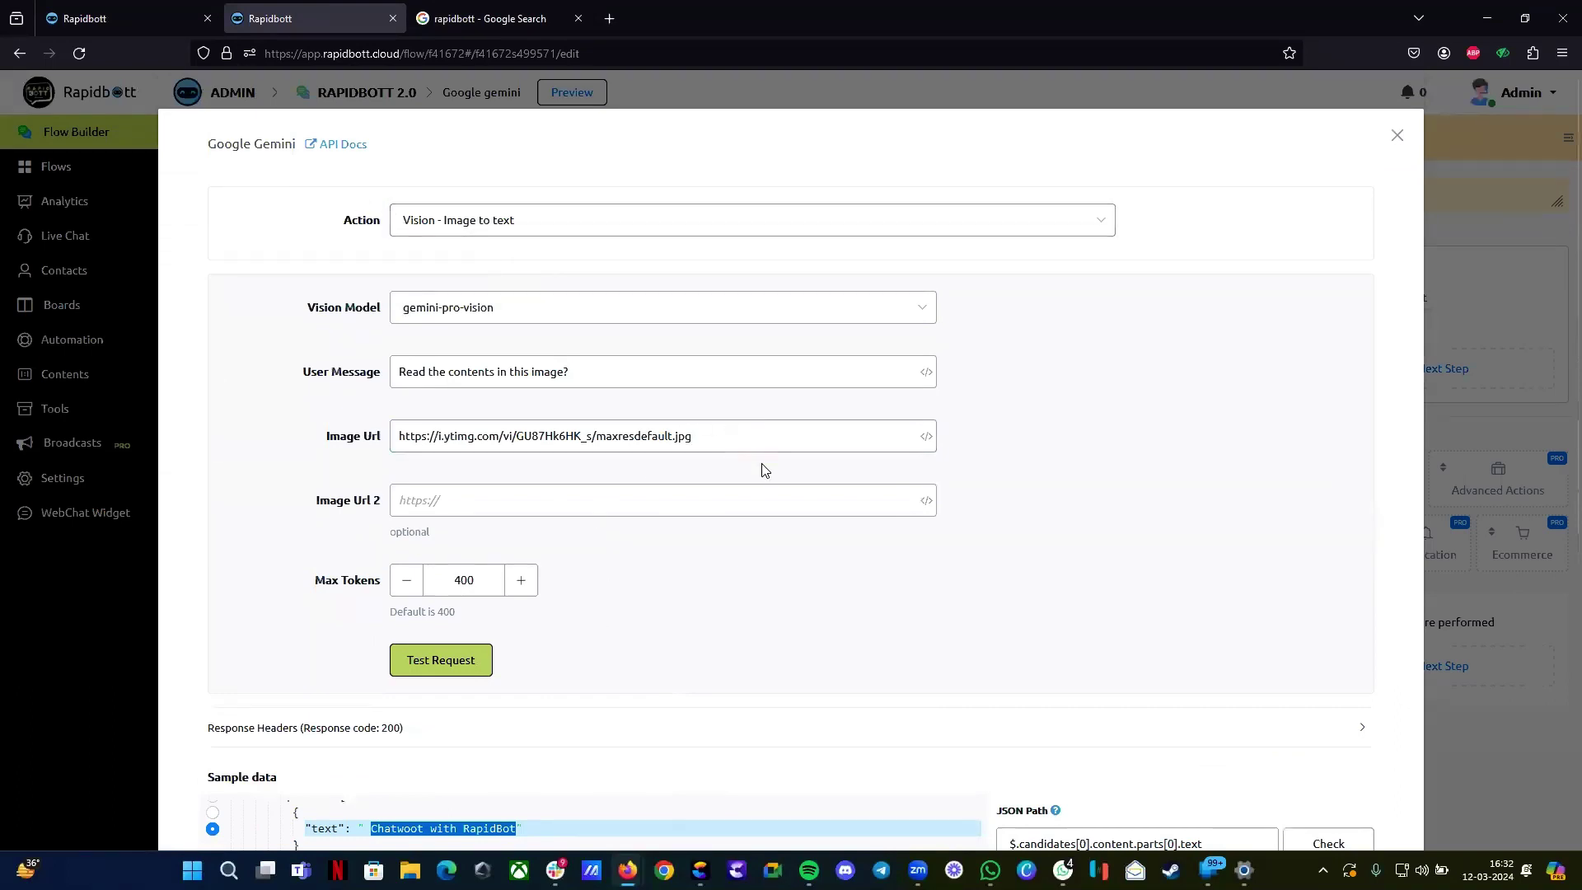
click(705, 443)
Step: Map the response path $.candidates[0].content.parts[0].text to the message custom field and close the Gemini action's settings
scroll(1109, 657, down, 4)
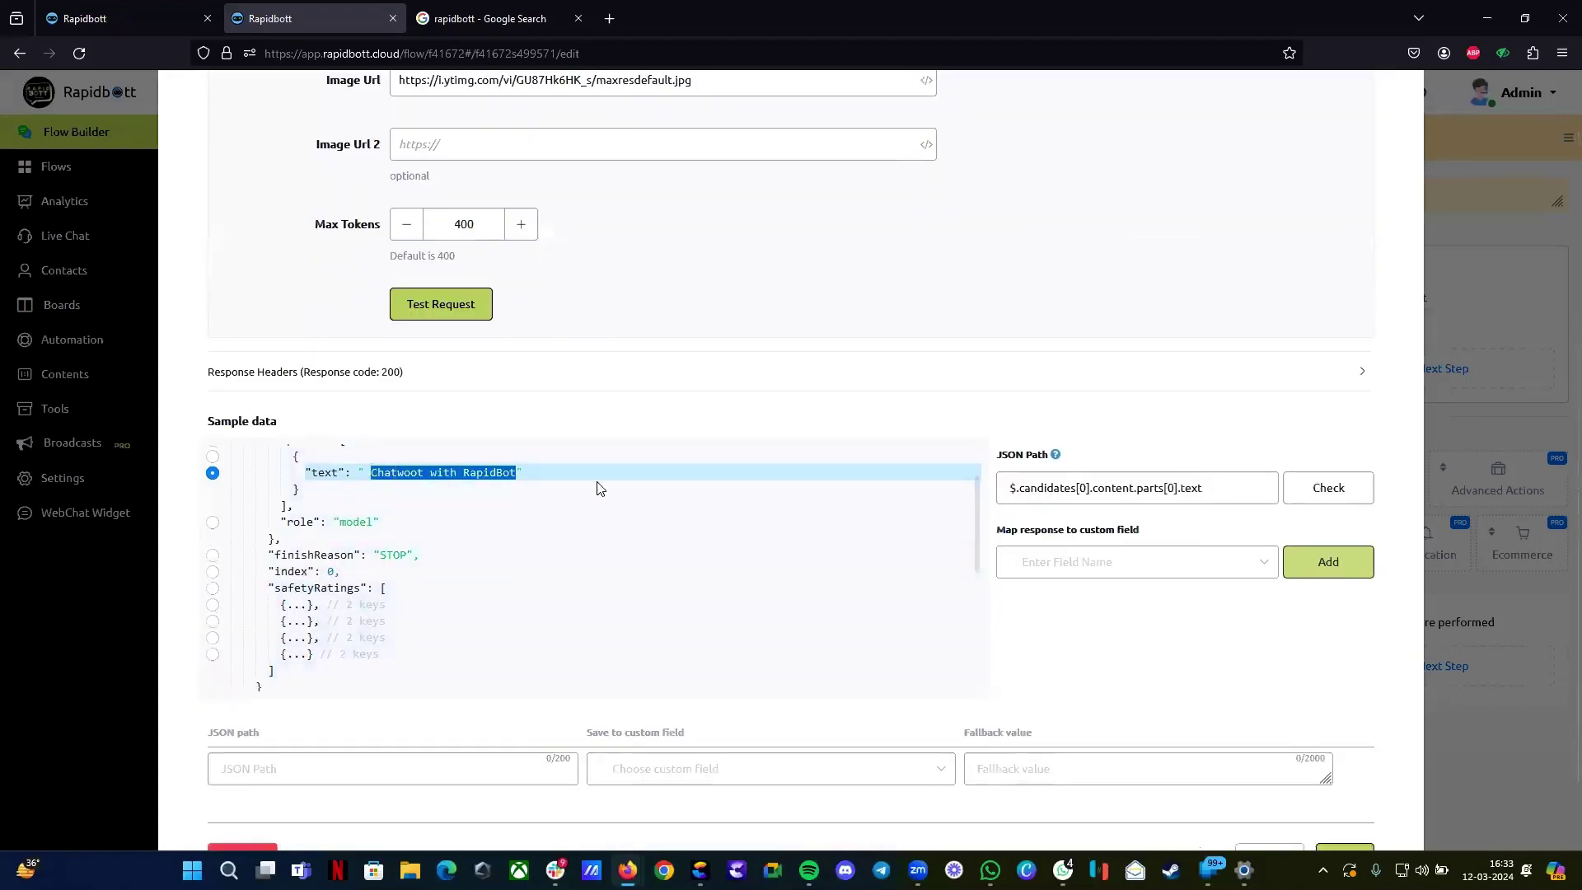
click(1205, 488)
drag(1205, 488, 1002, 478)
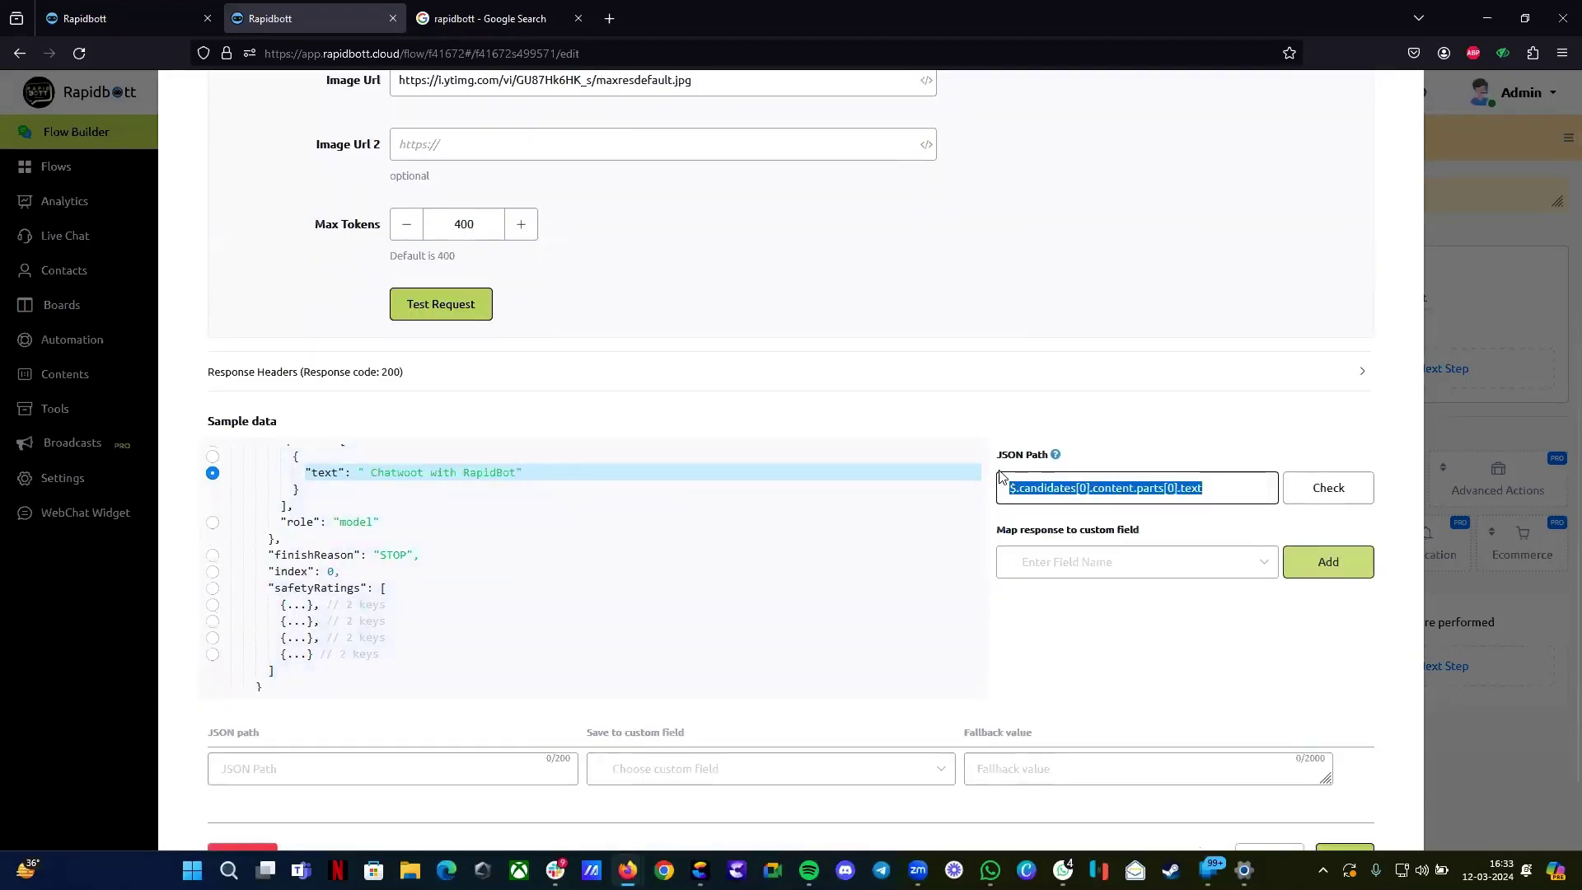
click(1080, 563)
text(mess)
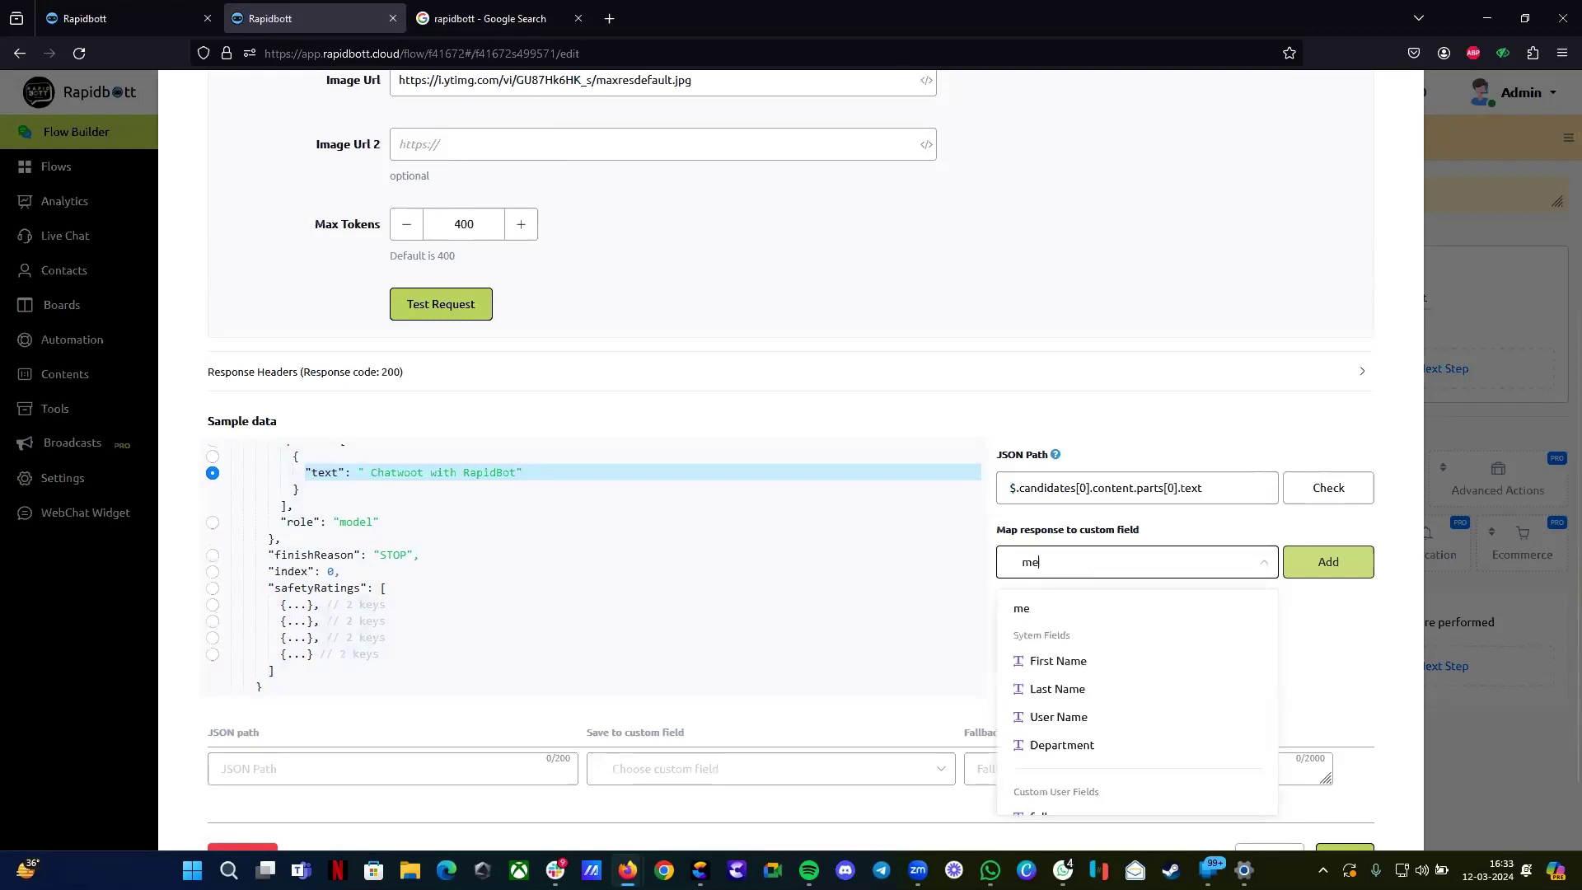
click(1072, 686)
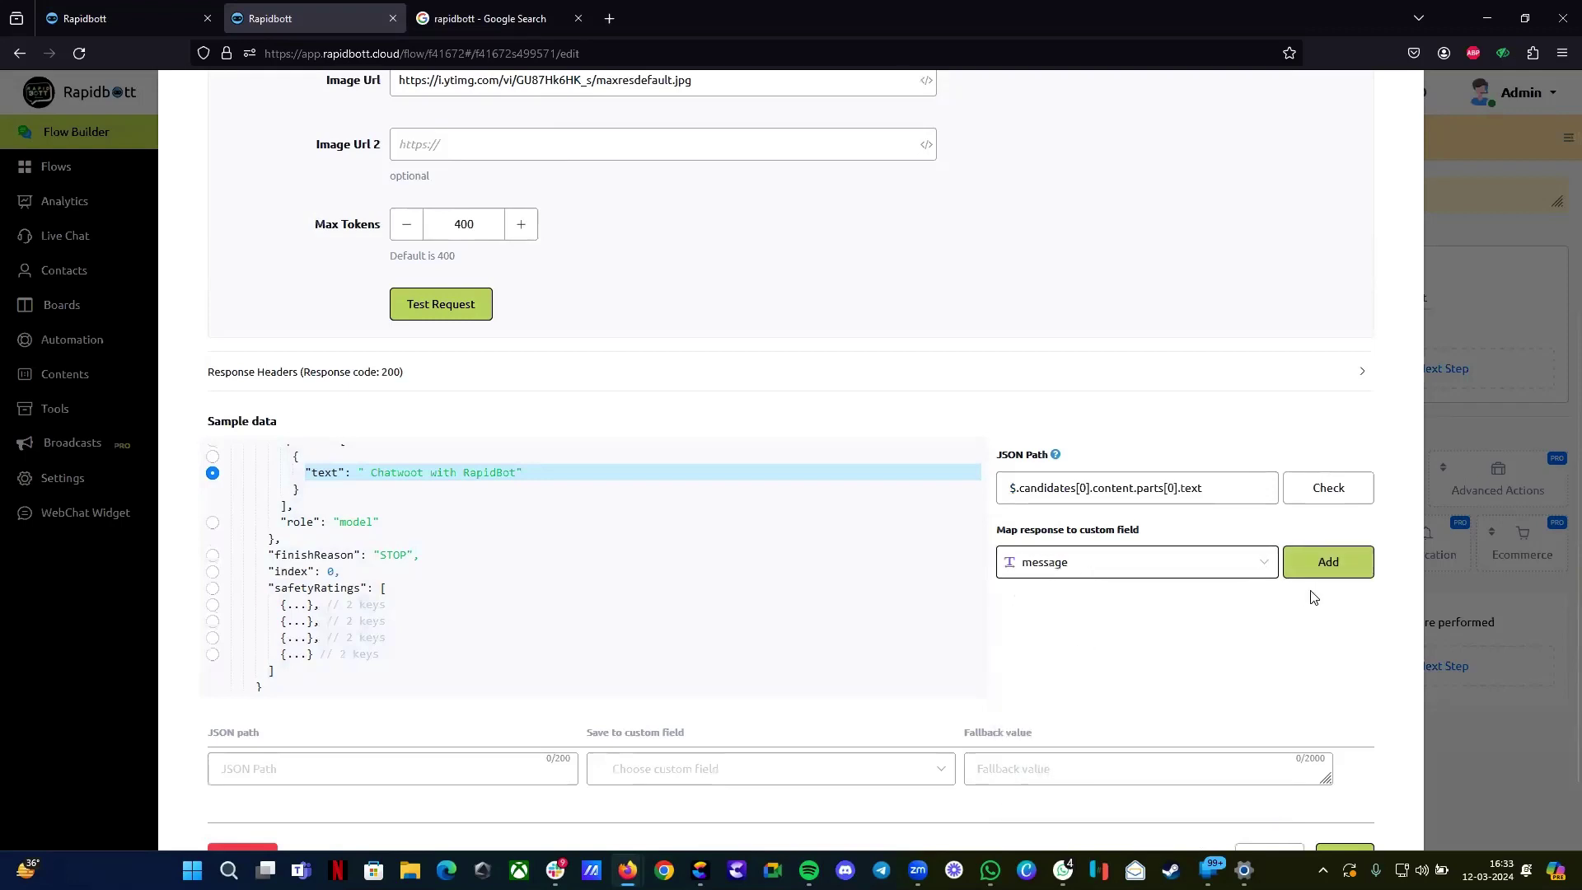
click(1327, 568)
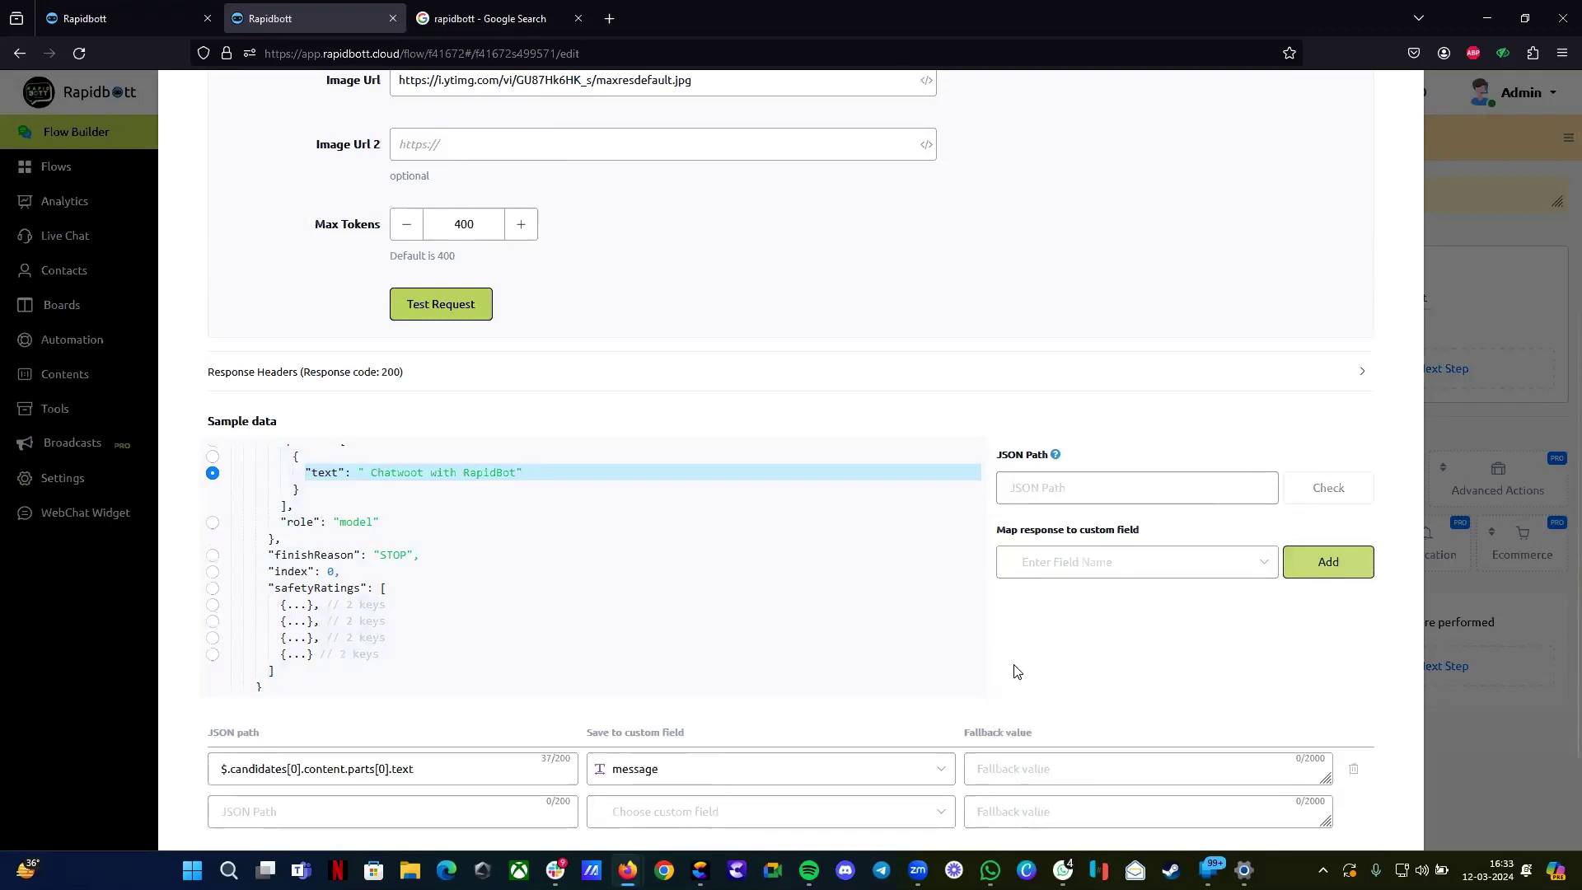
key(Escape)
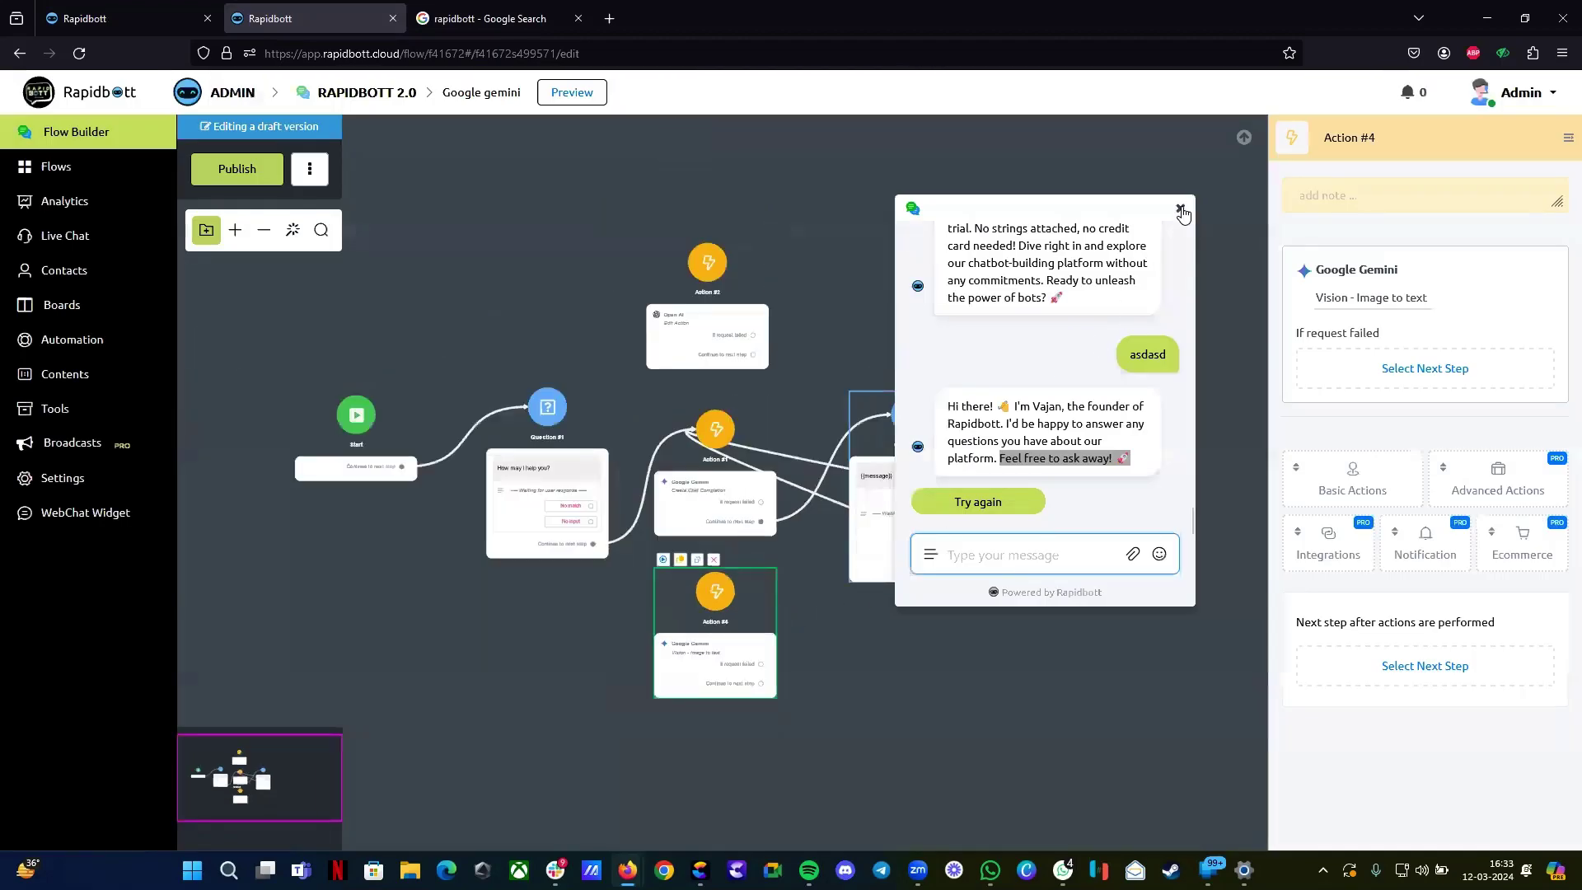
Step: Close the chat preview and move the Action #4 block further down, away from Action #1
click(874, 610)
scroll(579, 483, up, 3)
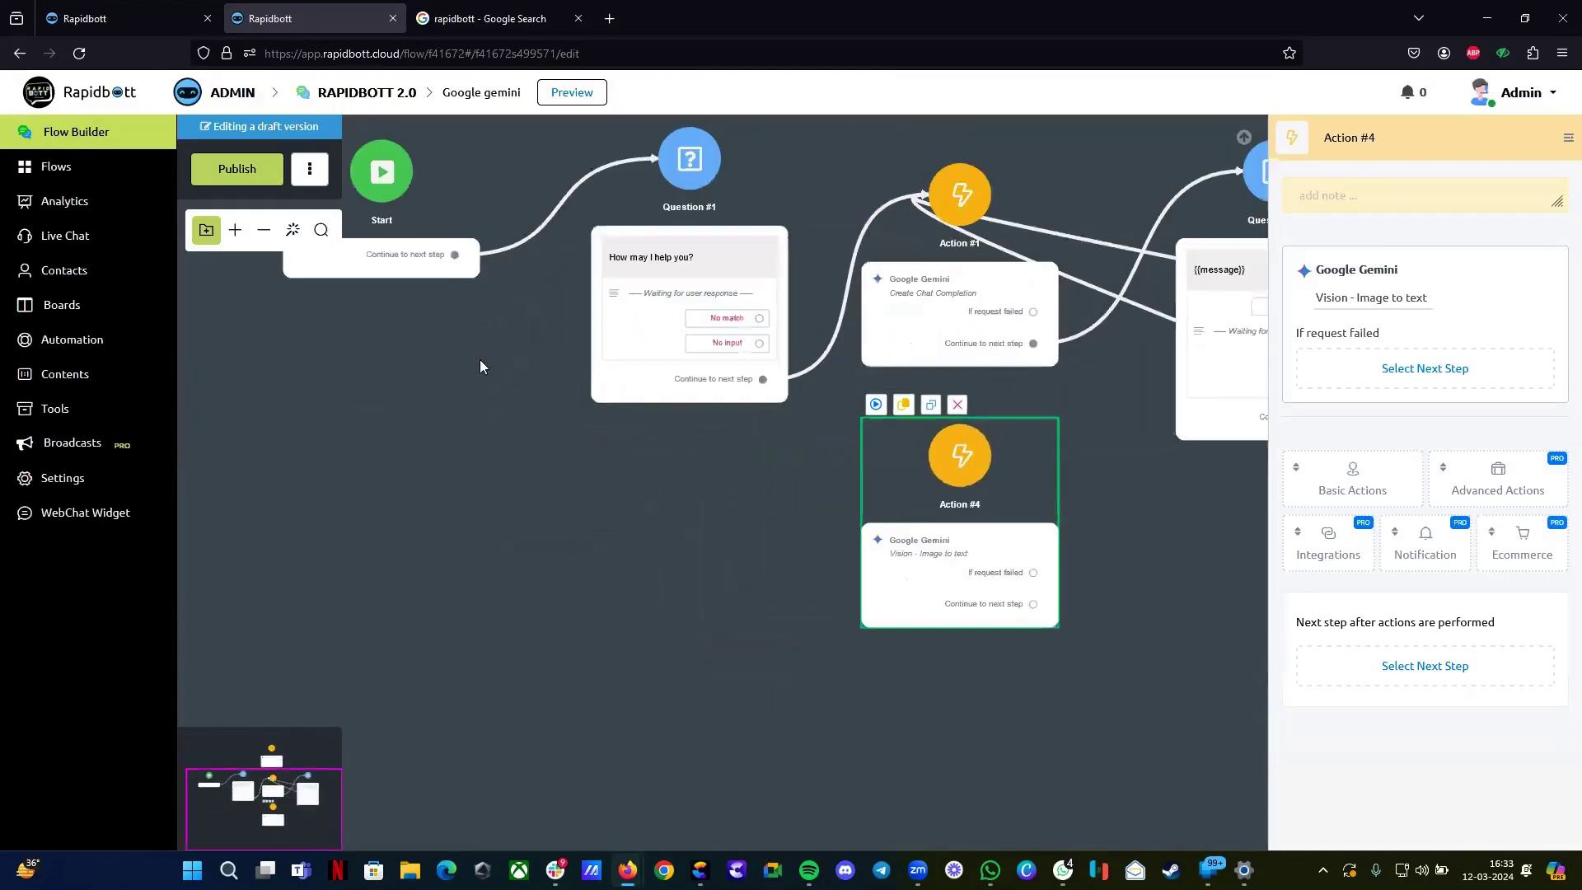
scroll(492, 418, down, 2)
drag(895, 457, 895, 568)
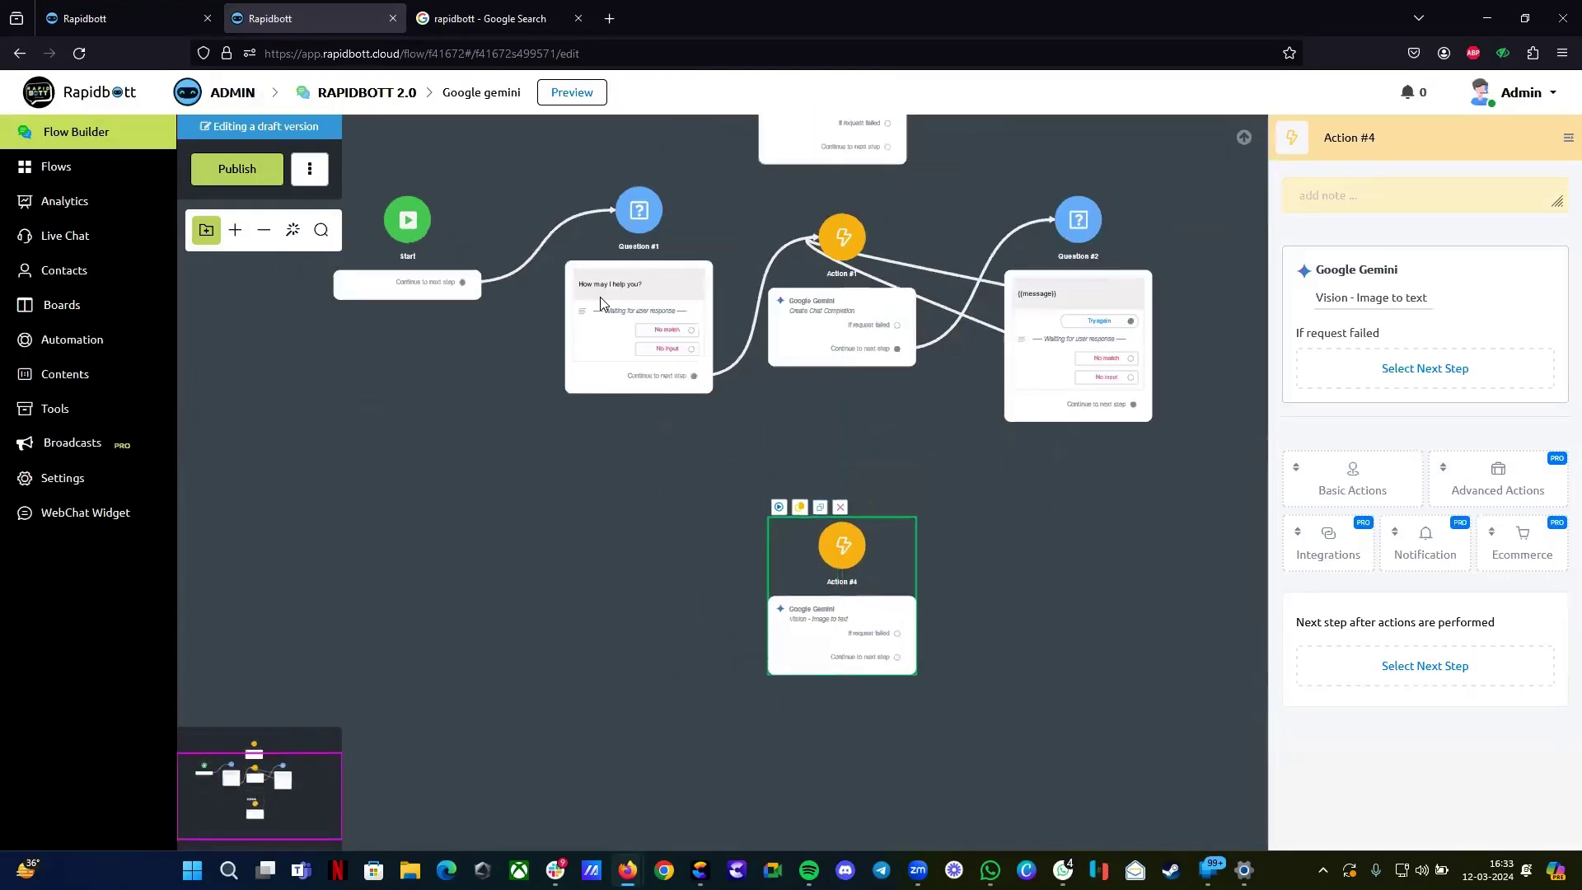
Step: Move the Start block lower and link it to a new Question step containing an Image input
drag(466, 298, 540, 606)
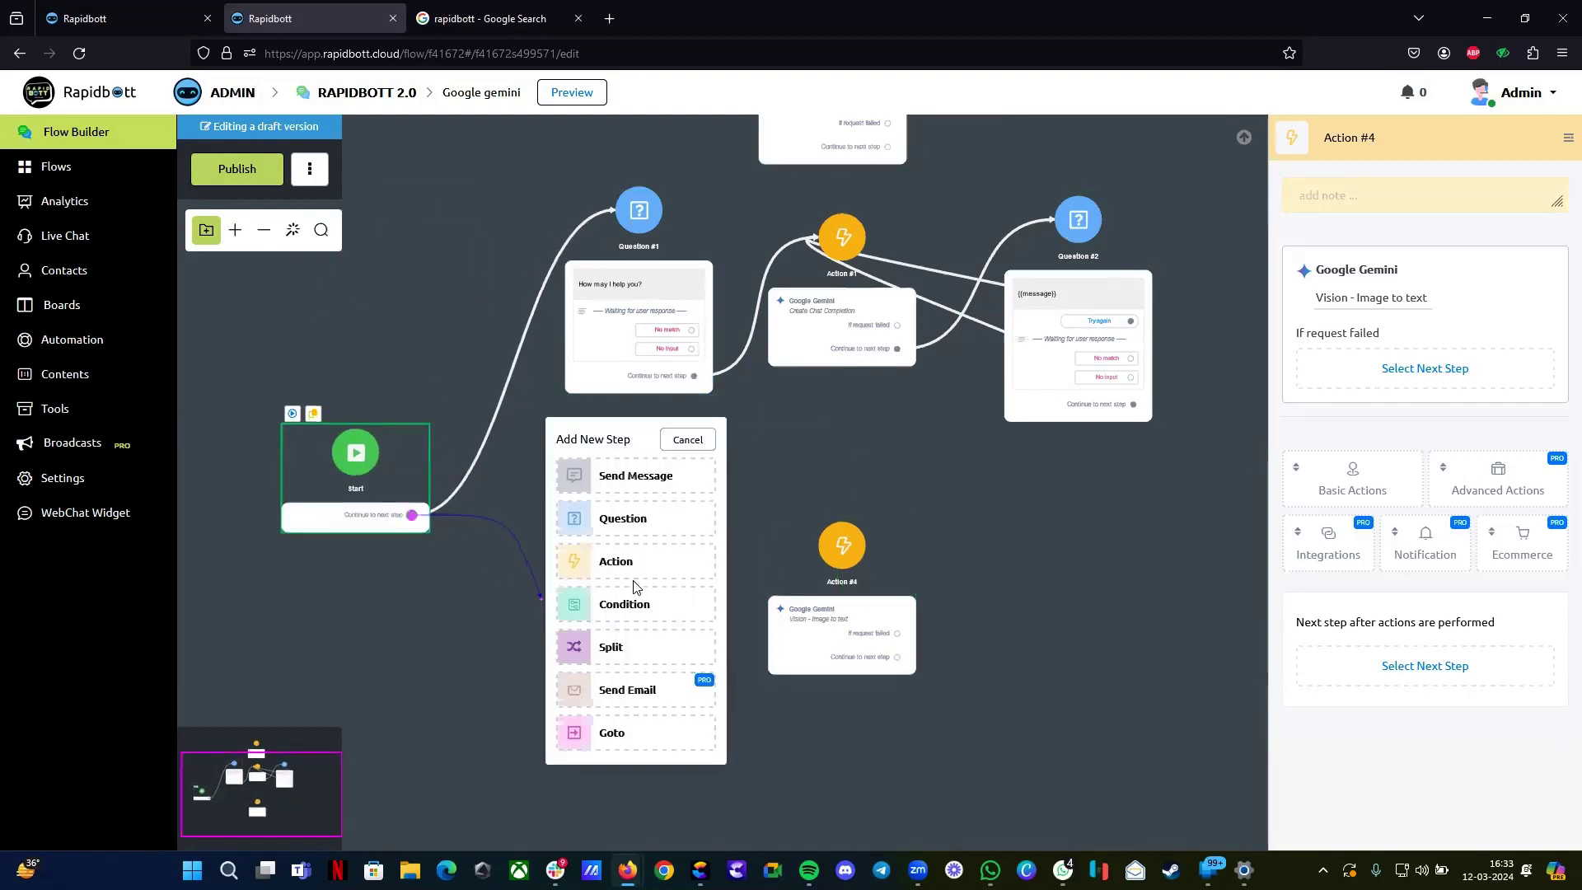
click(612, 519)
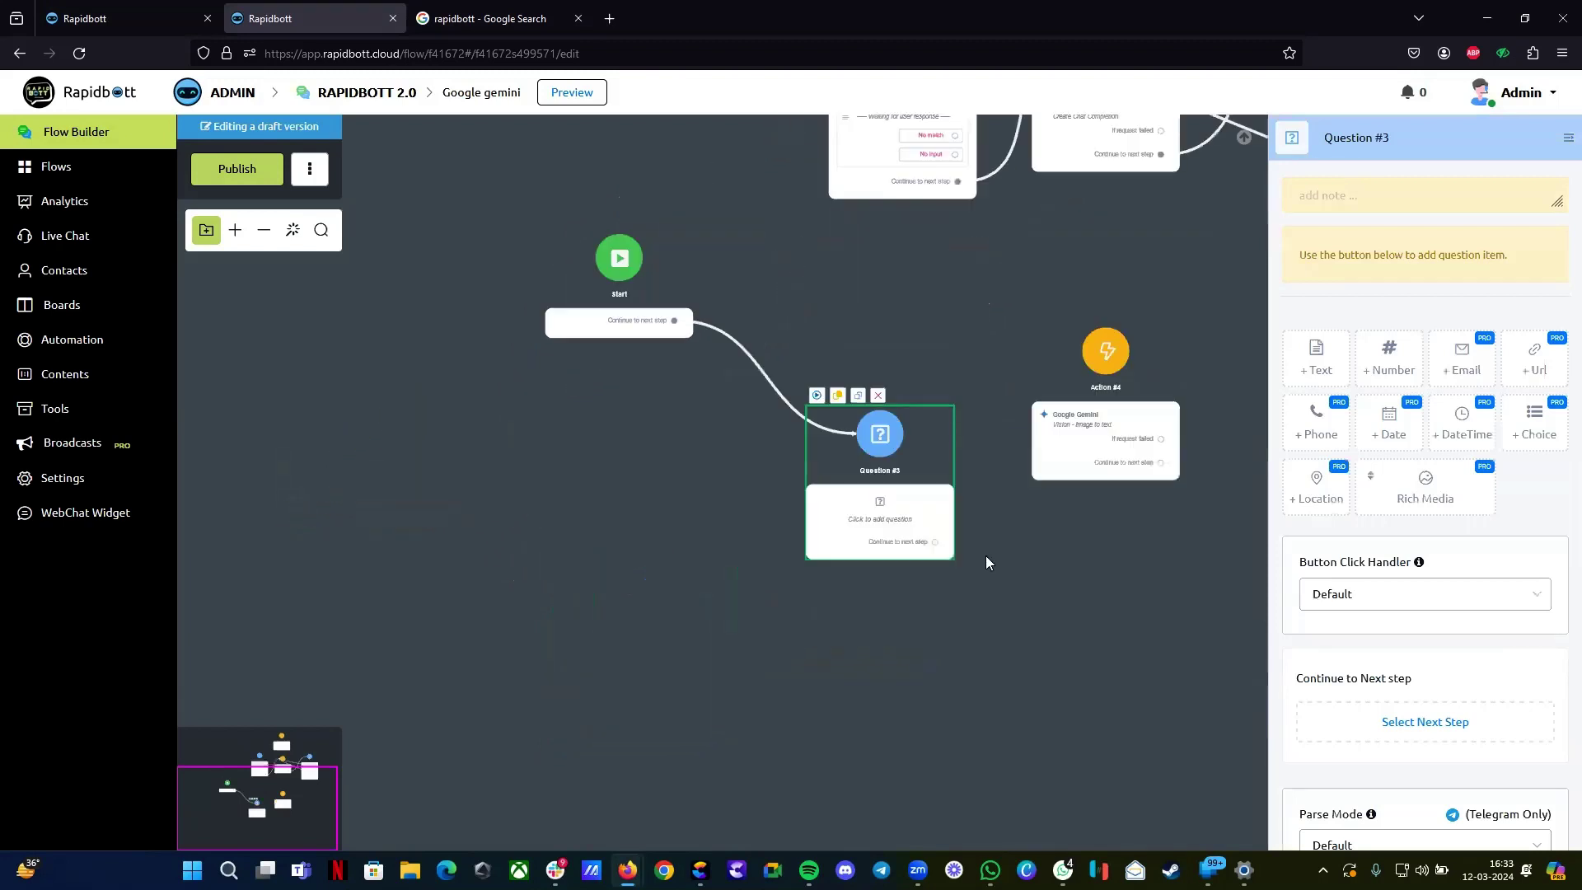
click(1422, 494)
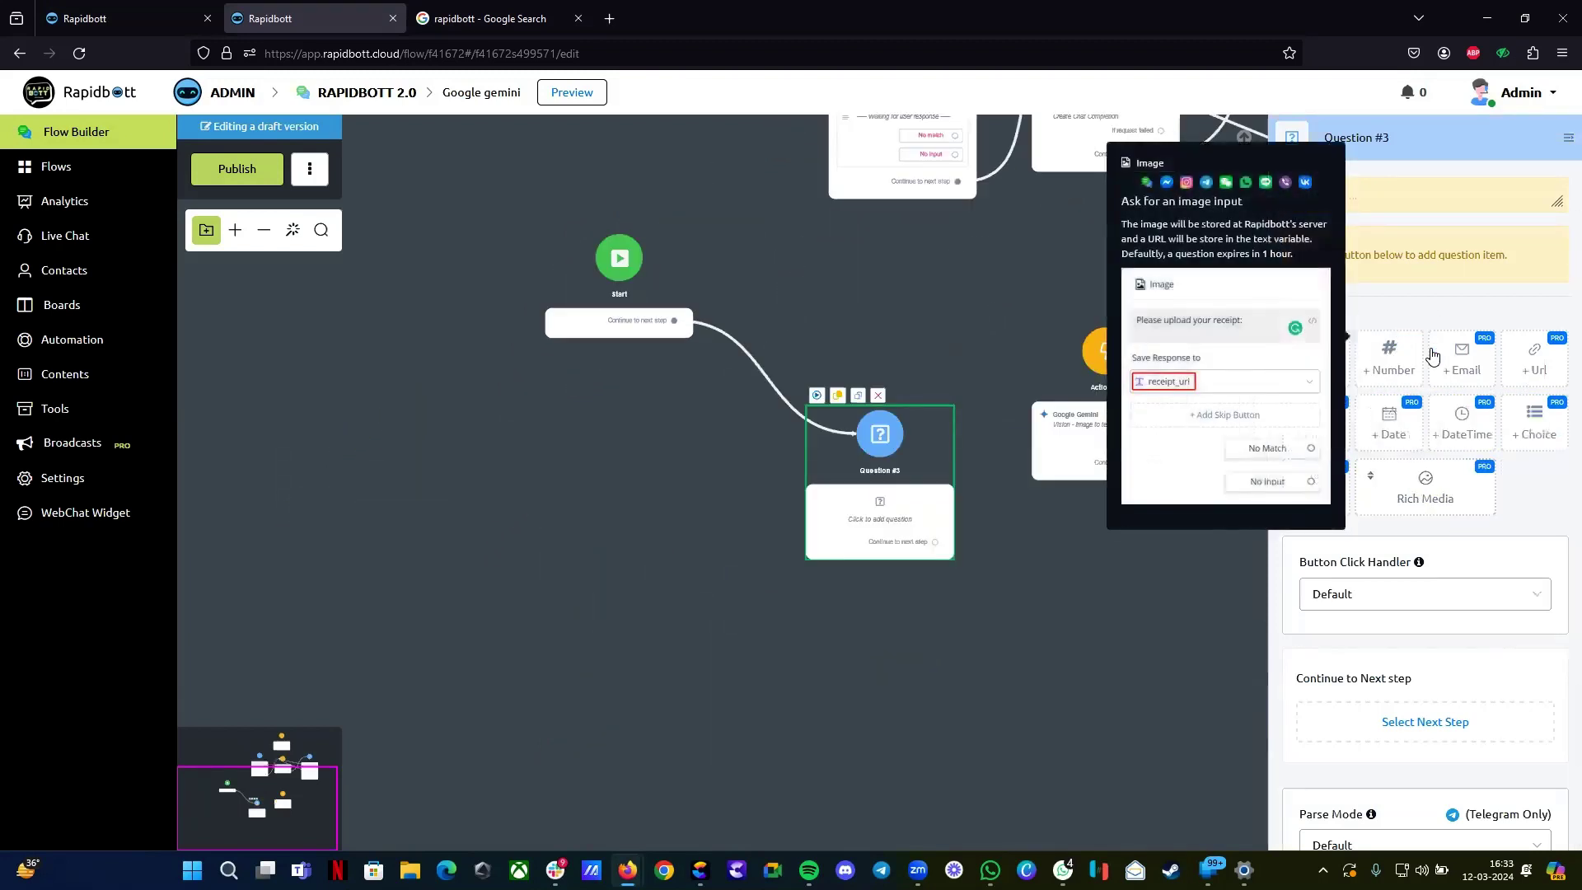
click(1398, 346)
Step: Enter "Upload your image" as the image question's text and move the Question block up beside Action #4
click(1401, 239)
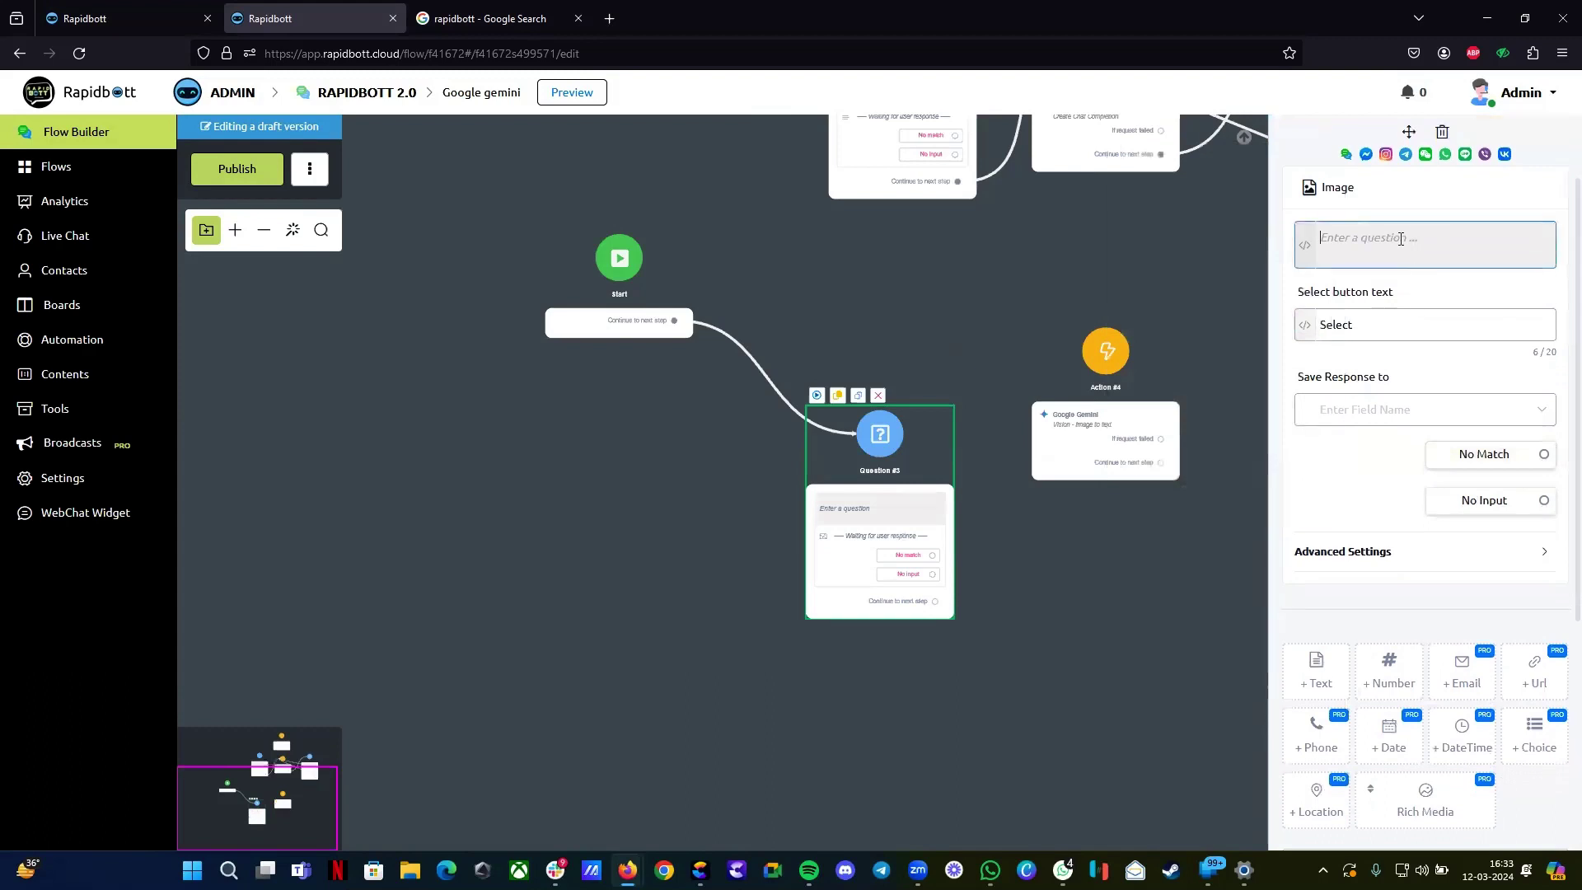
text(Upload)
text(y)
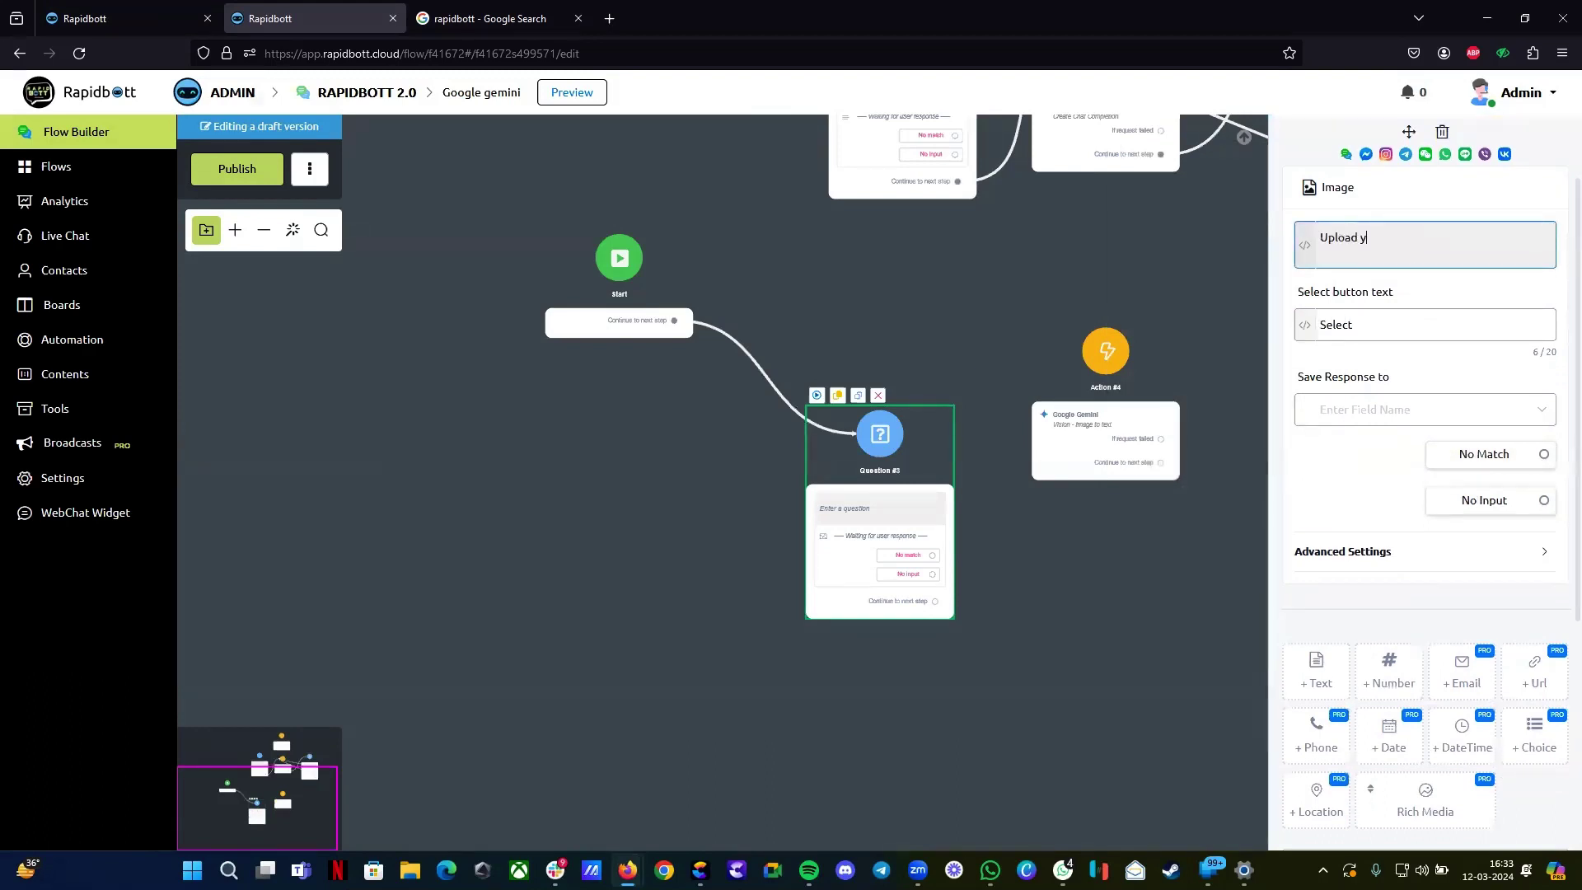
text(our image)
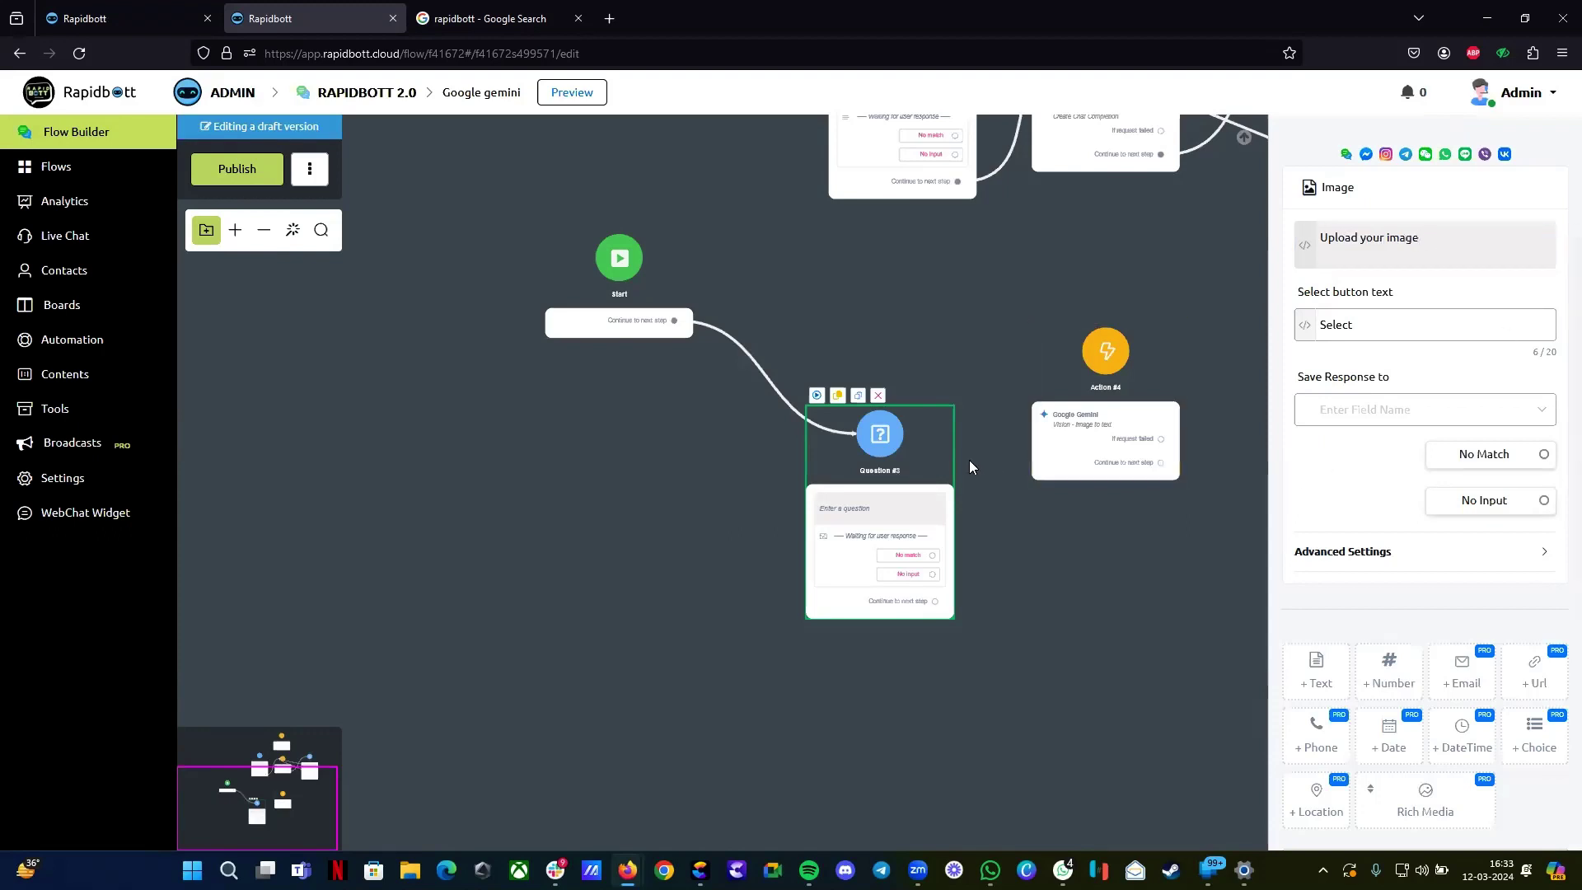
drag(926, 467, 939, 370)
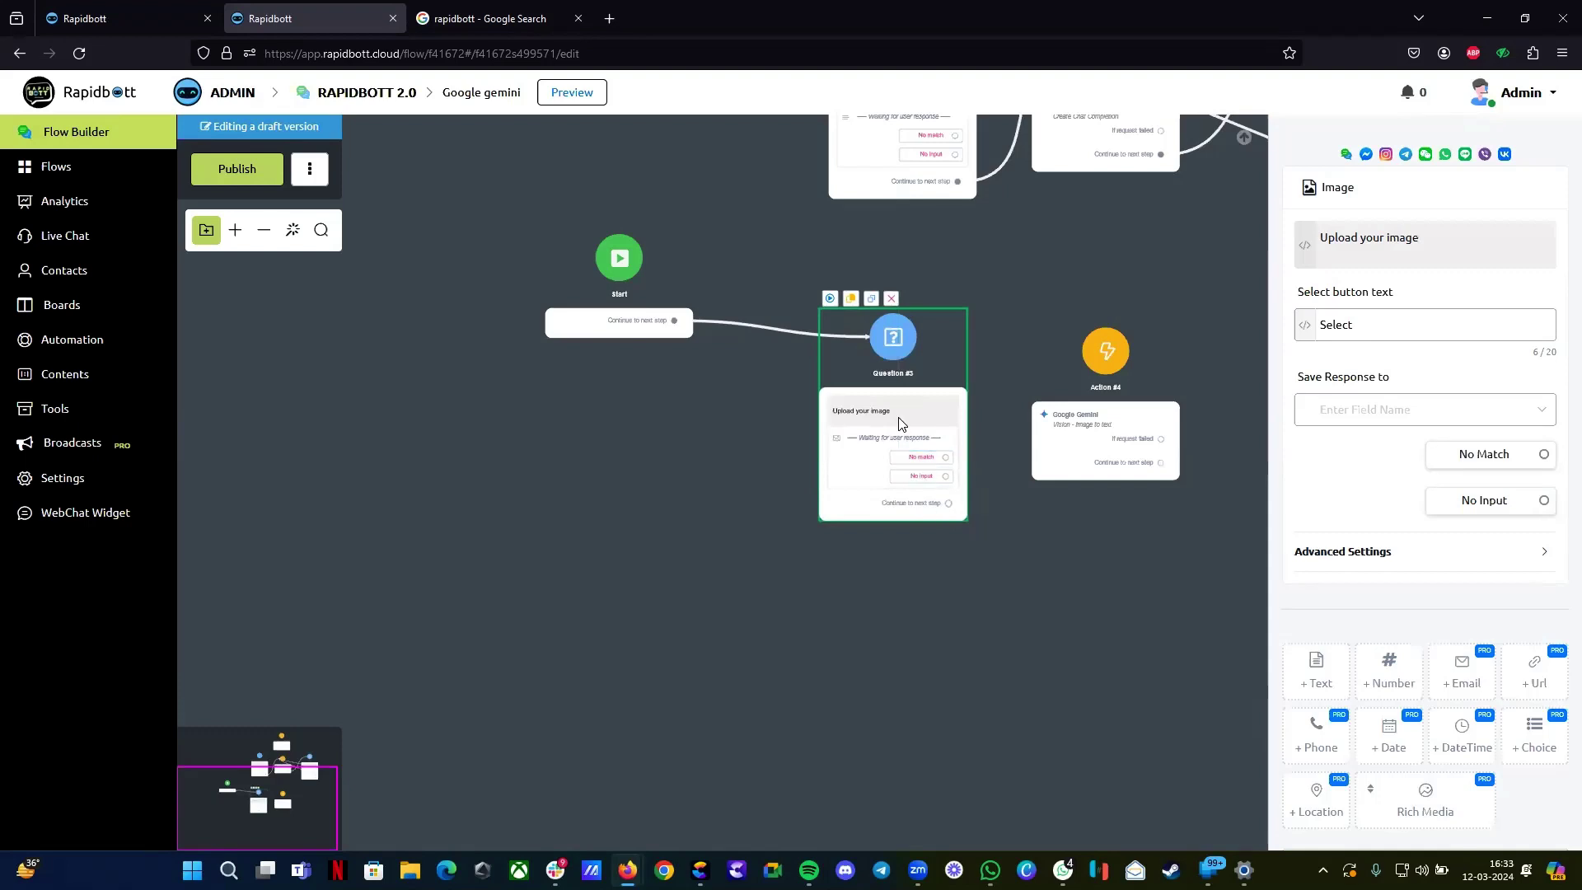
Step: Save the image question's response to the img custom field and link the question to Action #4
click(1357, 412)
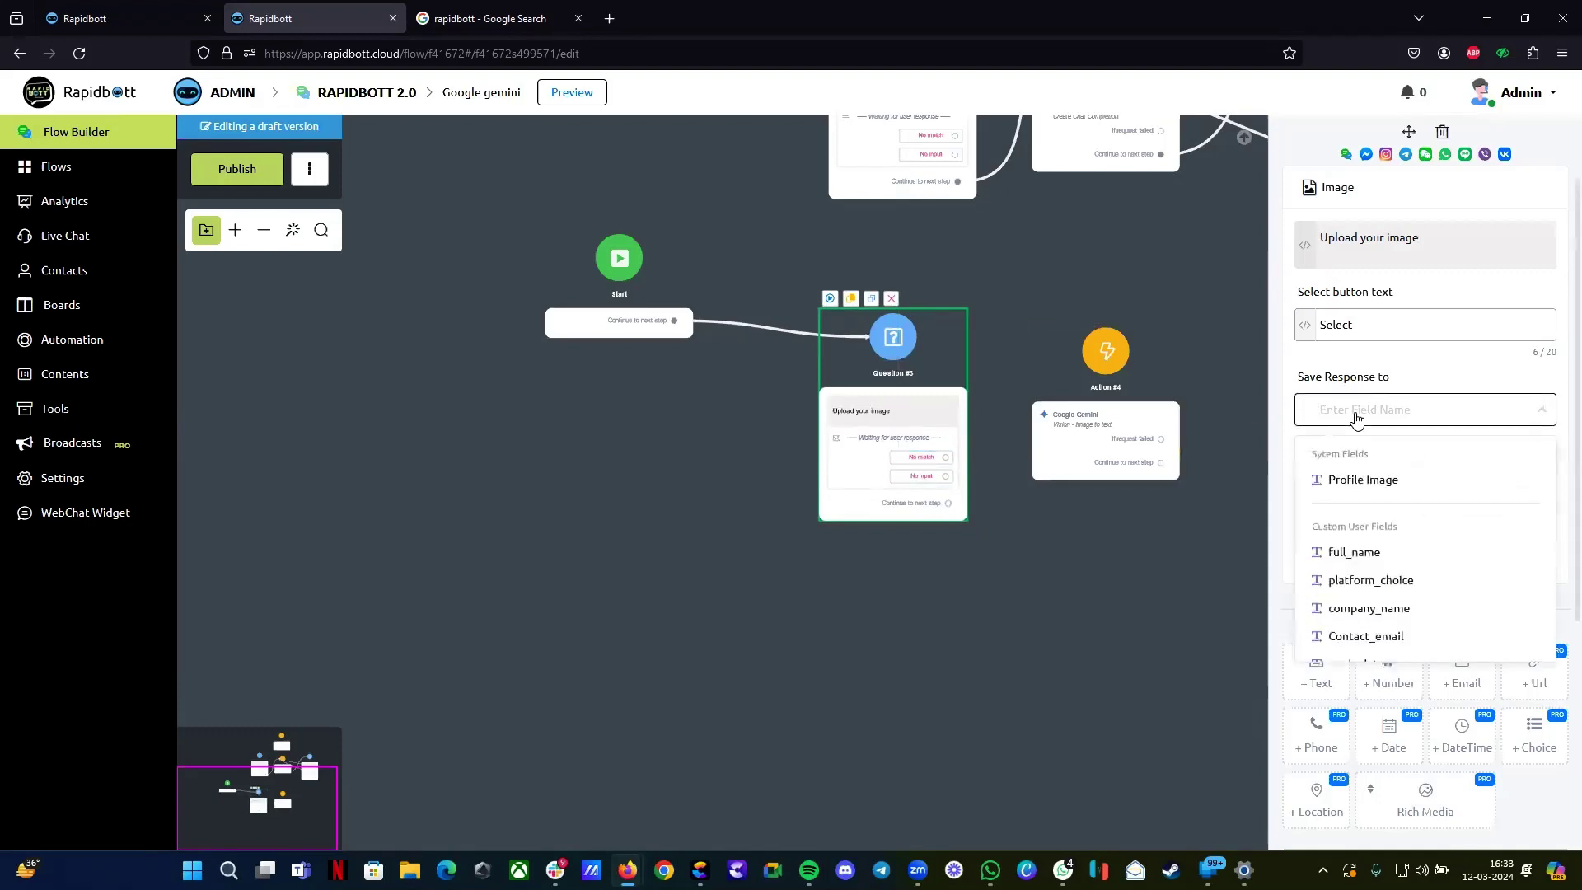
text(im)
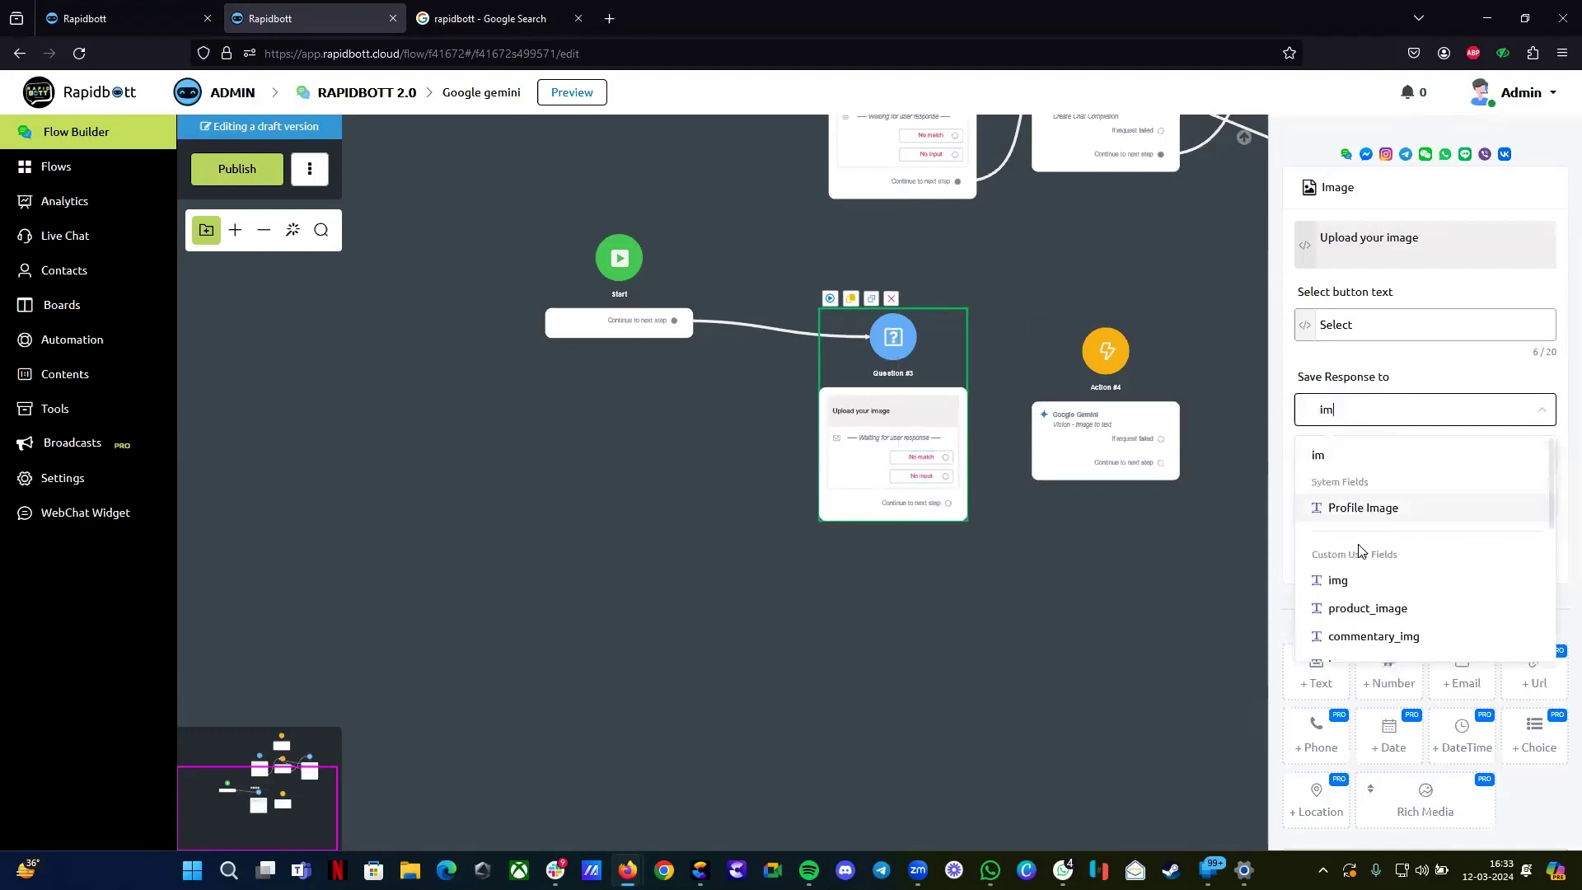
click(1337, 580)
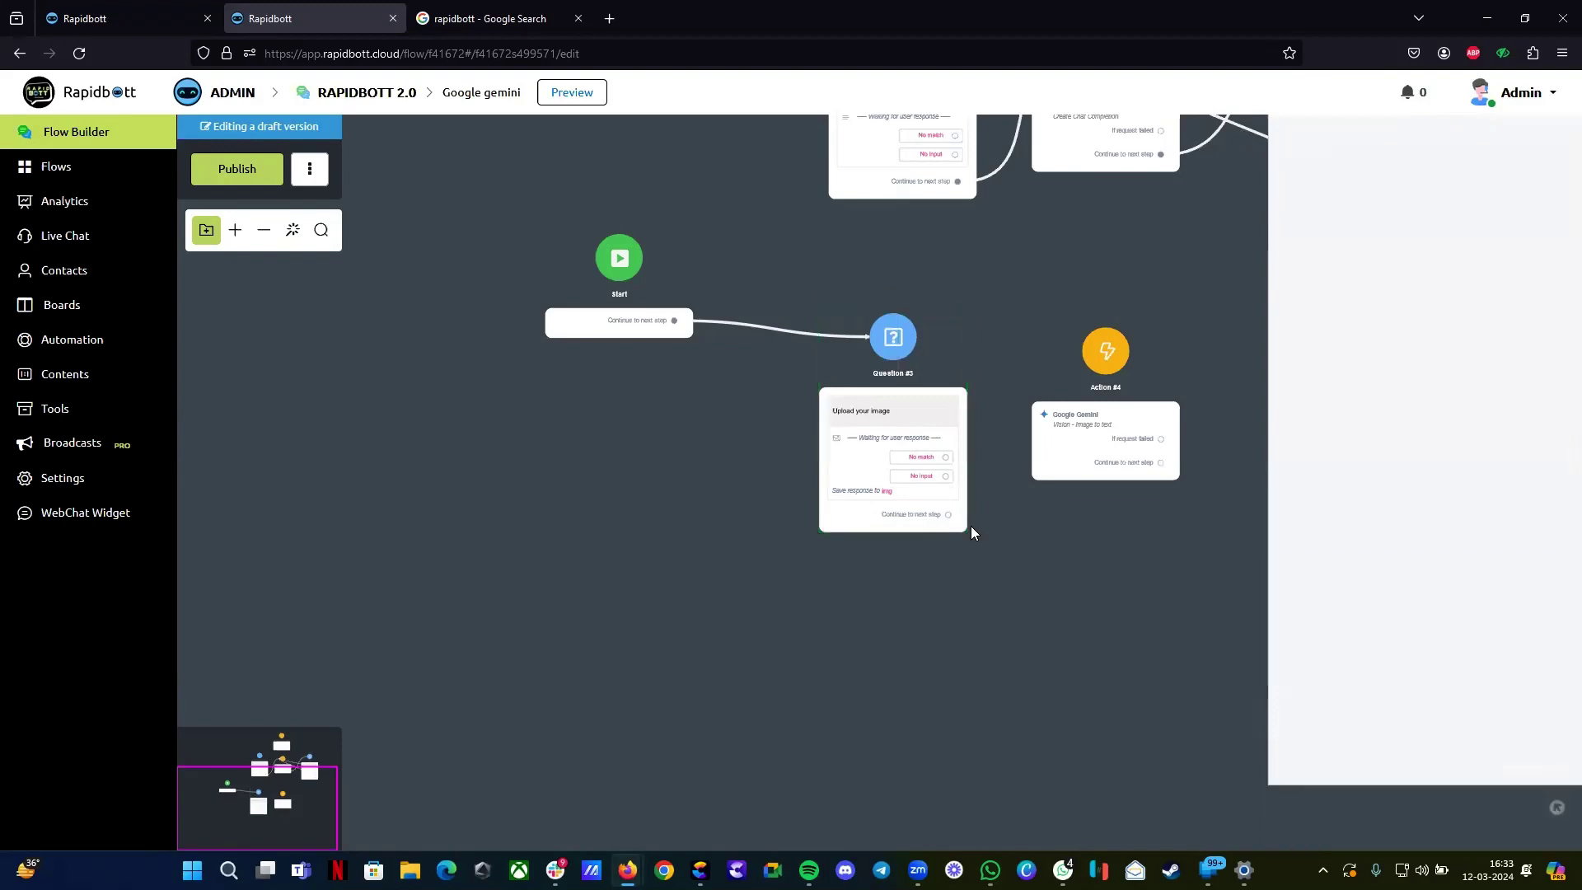
click(971, 525)
drag(949, 515, 1092, 354)
Step: Duplicate the "Upload your image" question beside Action #4 and link Action #4's next step to the copy
drag(1358, 478, 911, 495)
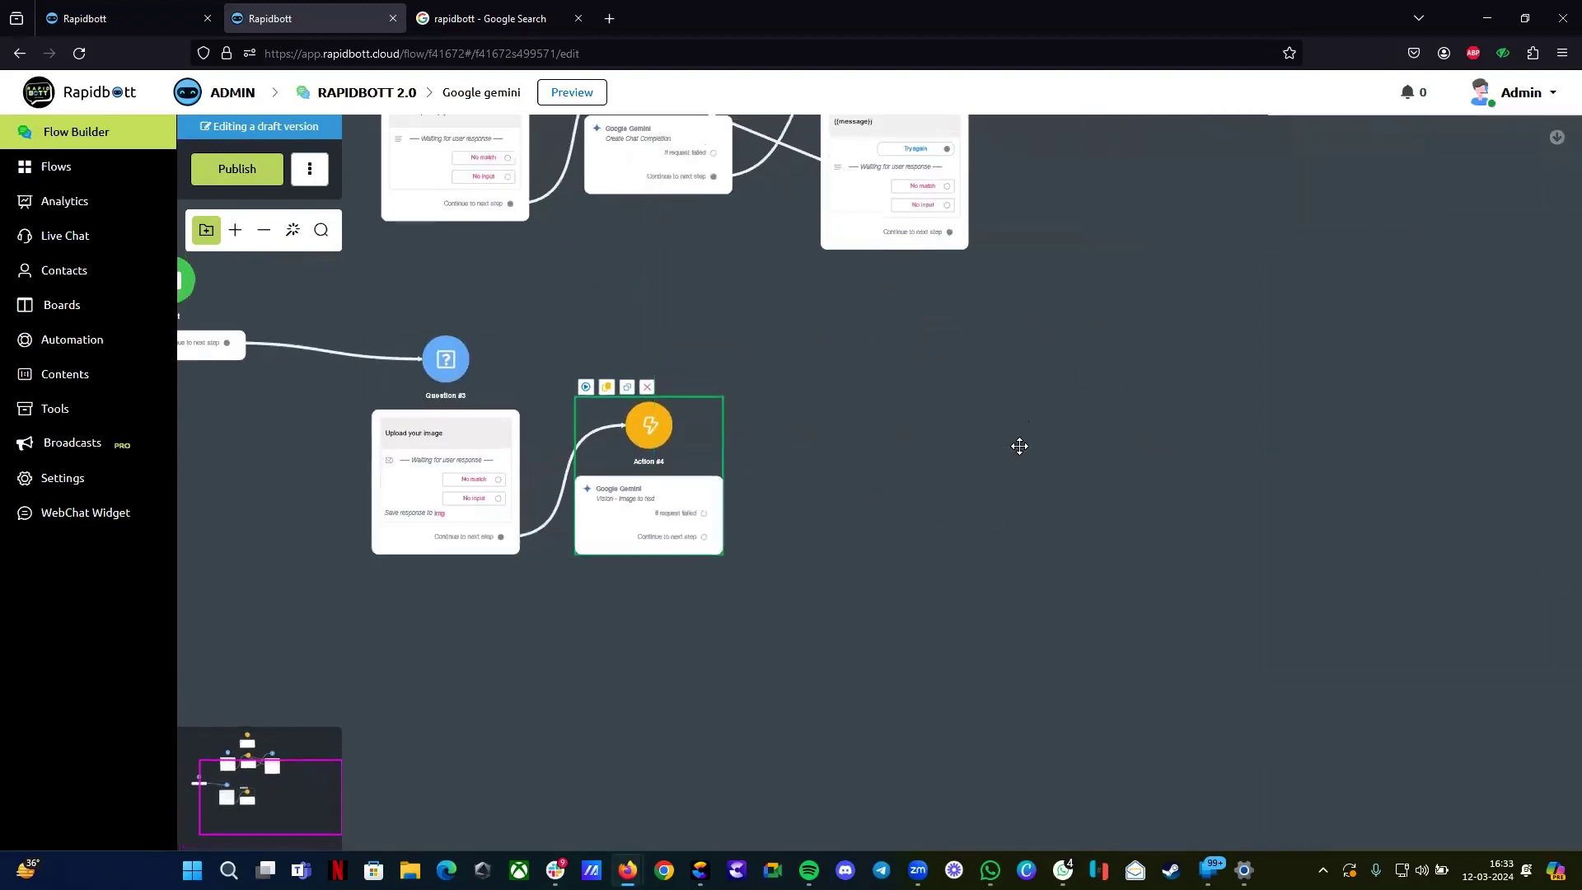
scroll(909, 209, up, 2)
click(909, 202)
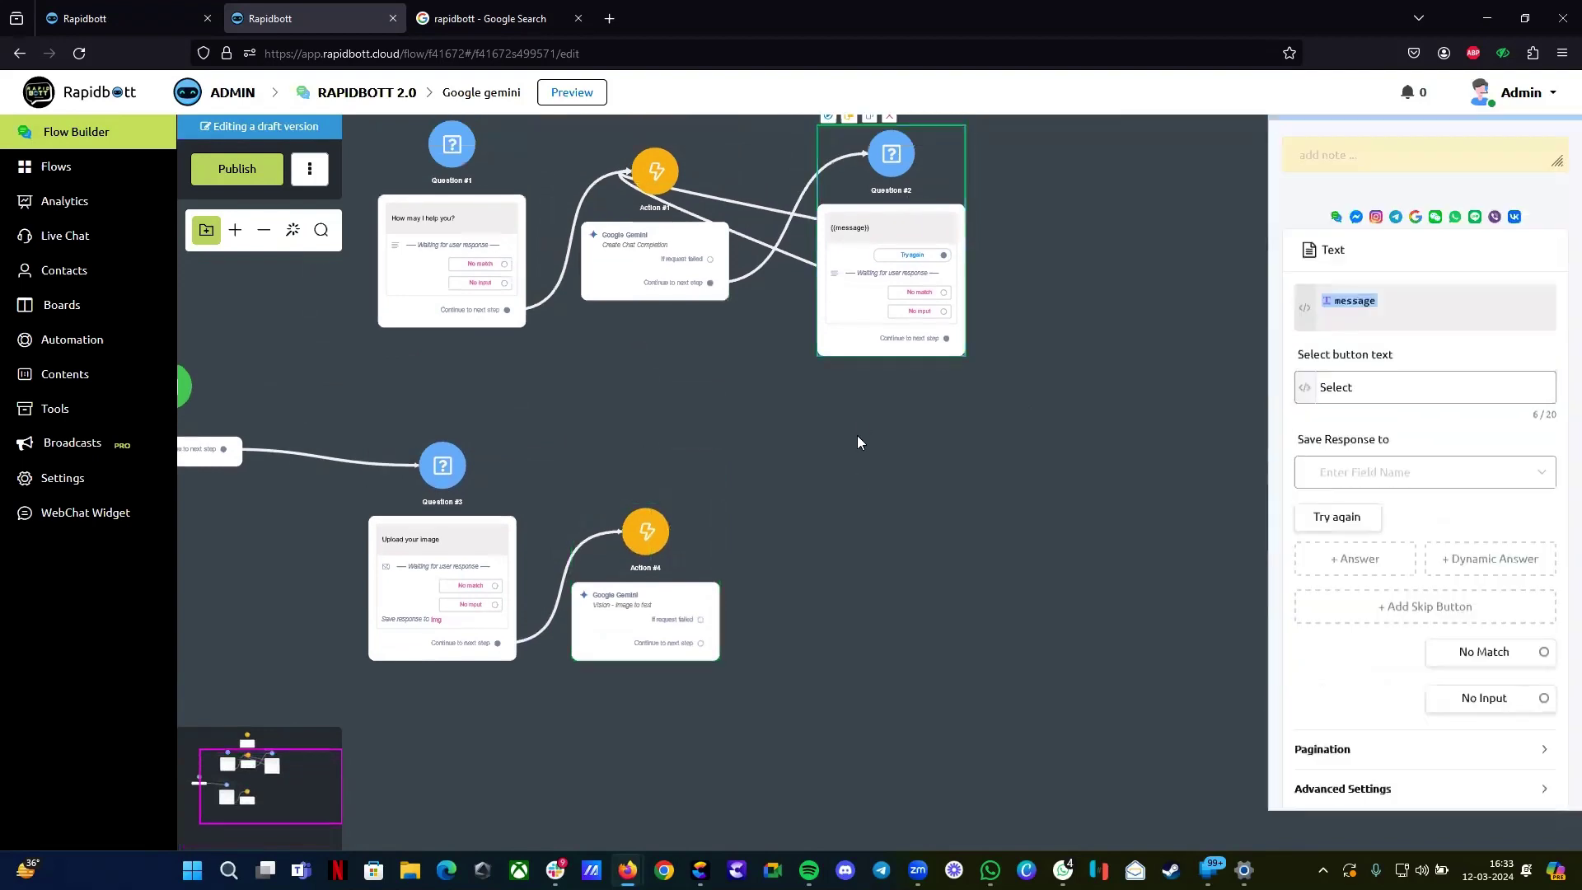
click(464, 476)
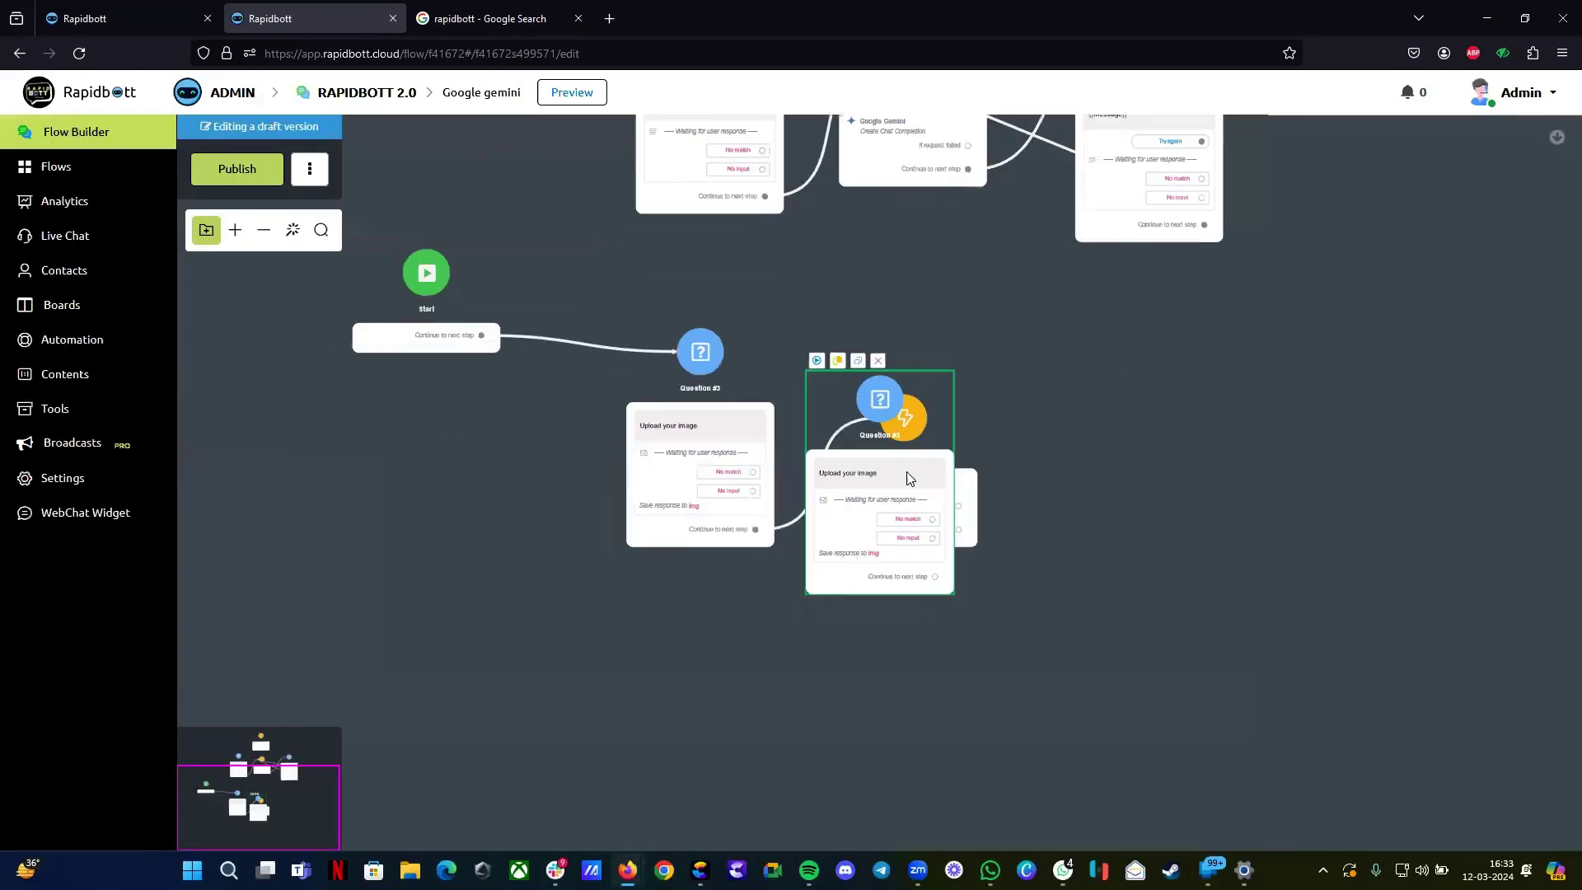
drag(910, 479, 1154, 453)
drag(960, 529, 1118, 395)
Step: Replace the copied question's text with the {{message}} field and link its next step back to Action #4
click(1088, 480)
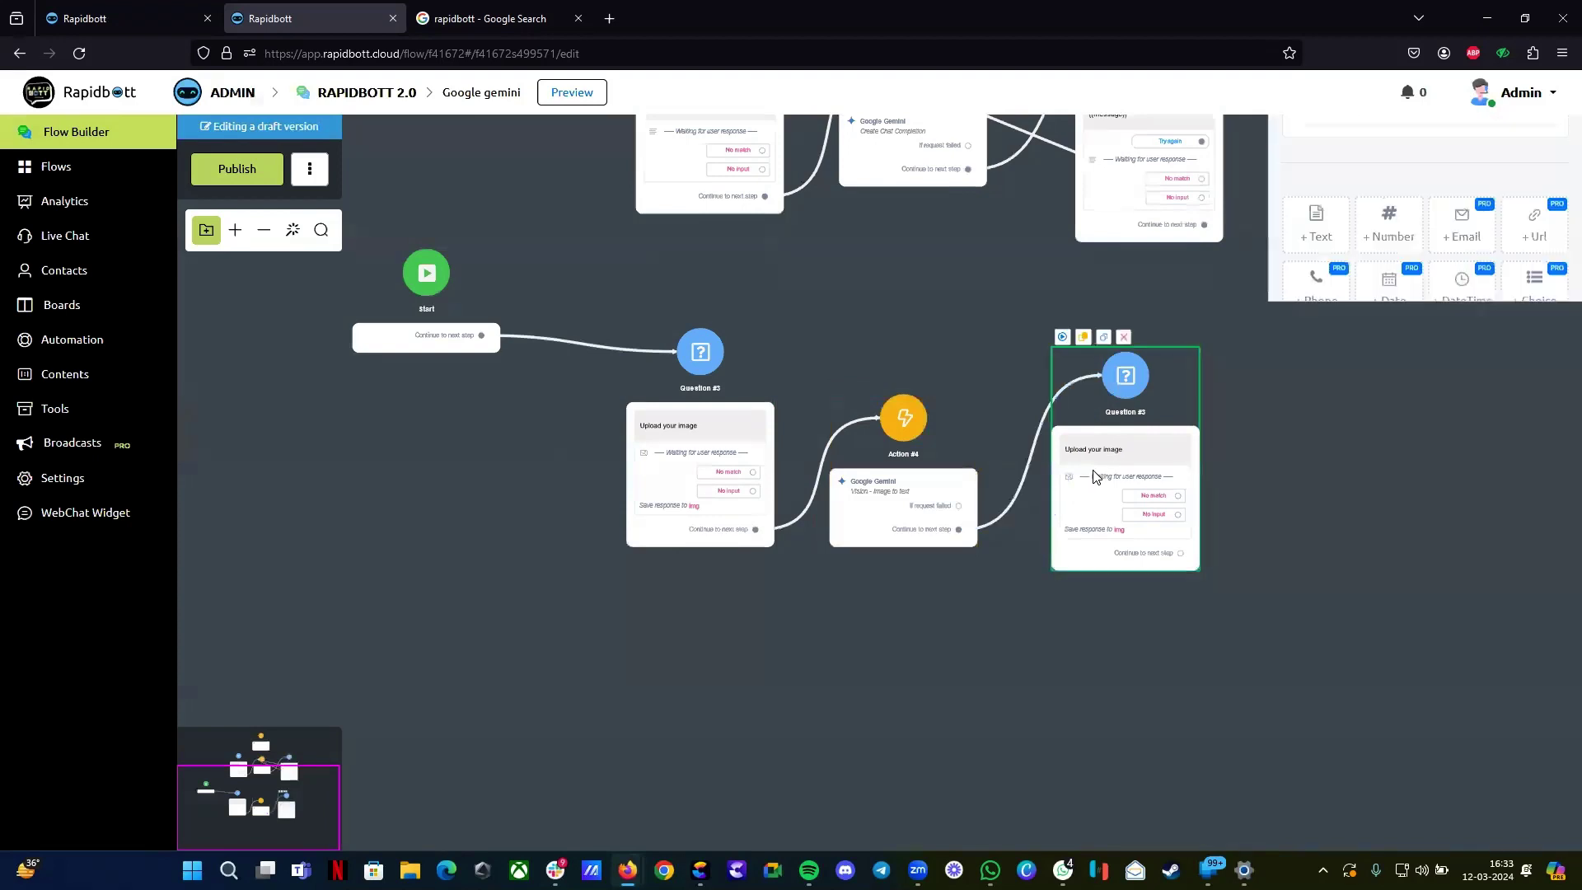
triple_click(1442, 339)
key(BackSpace)
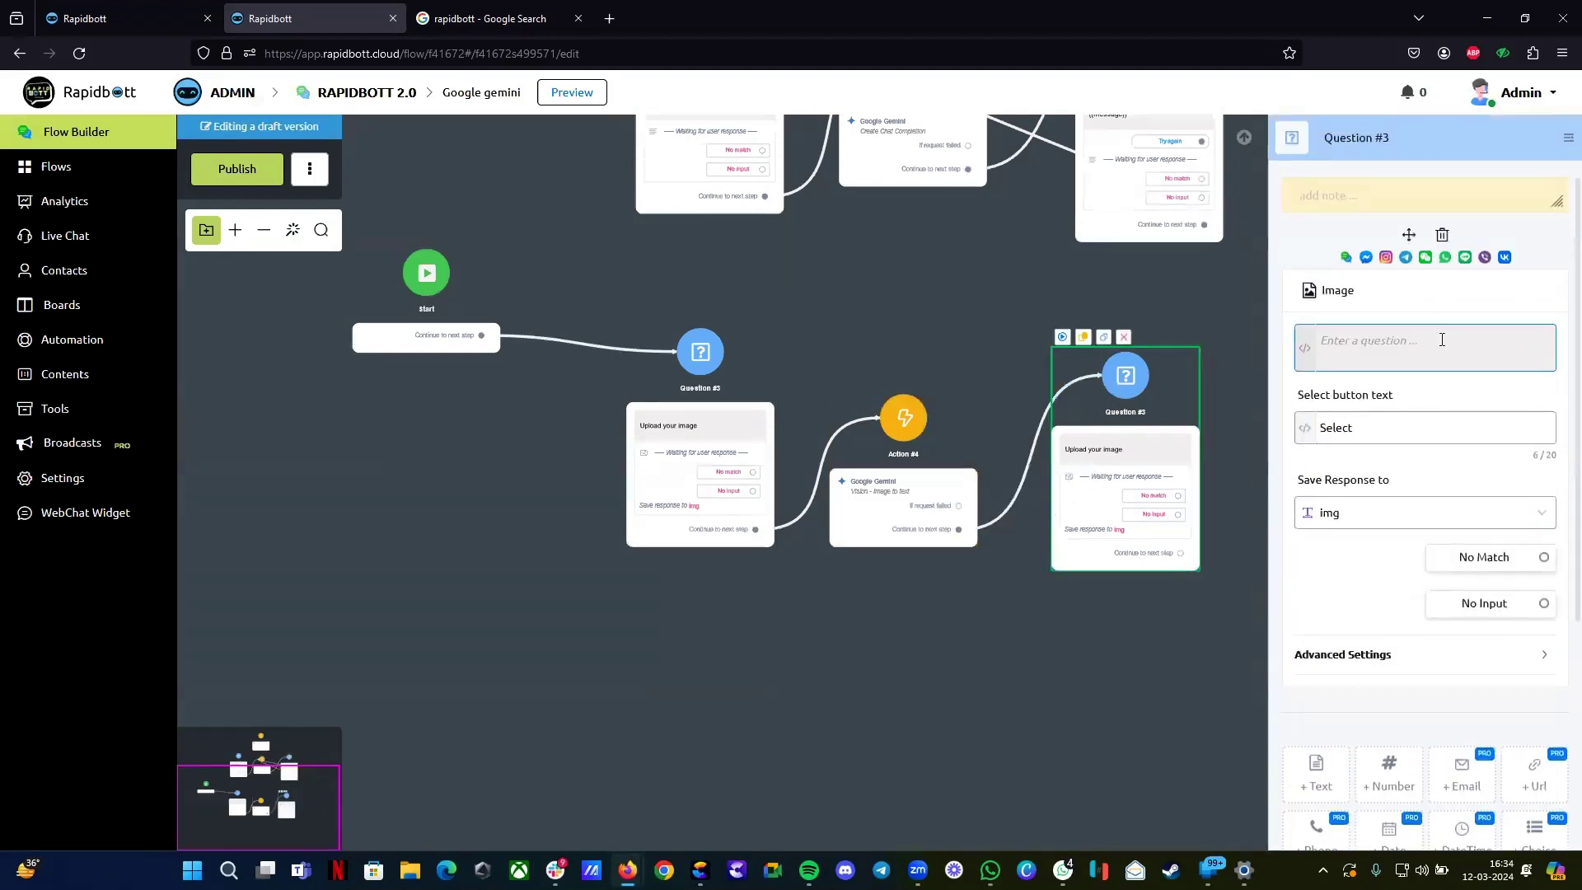
text({{)
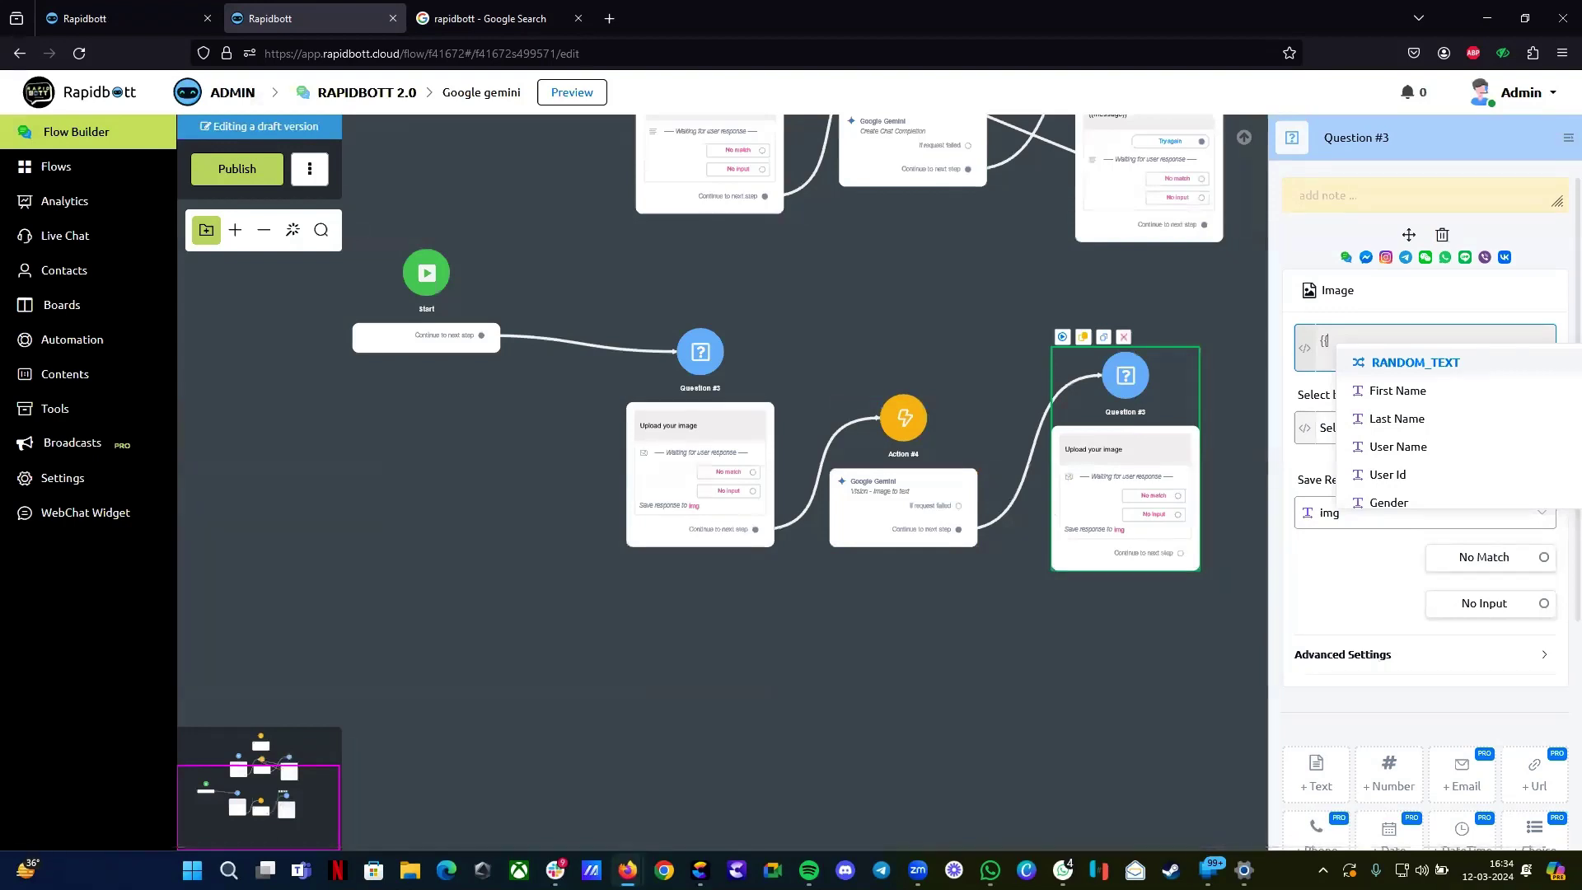
text(me)
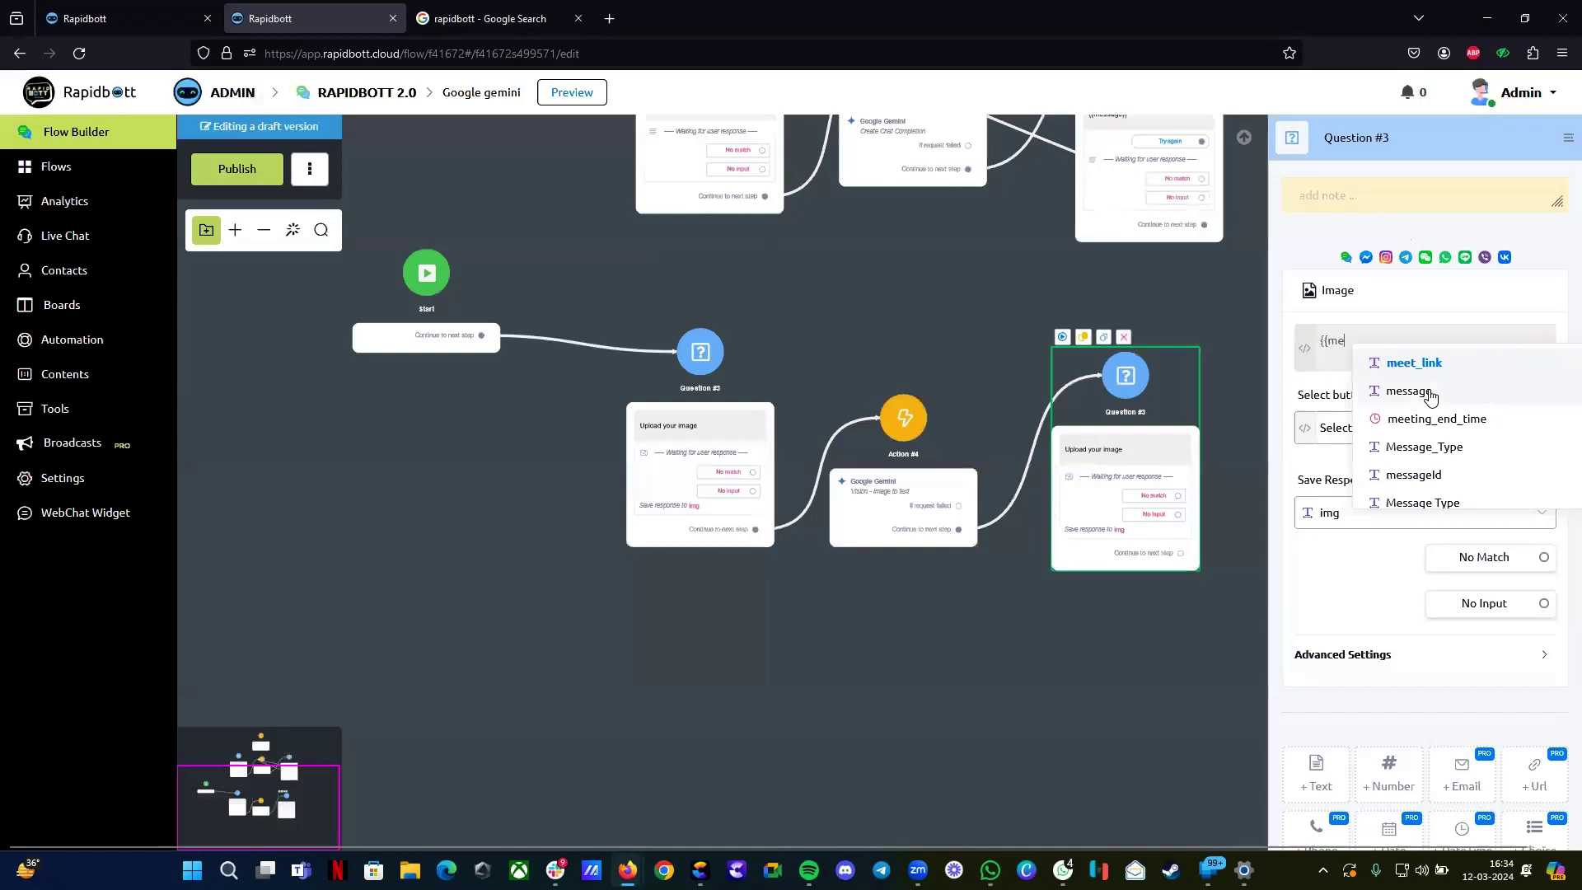
click(1419, 392)
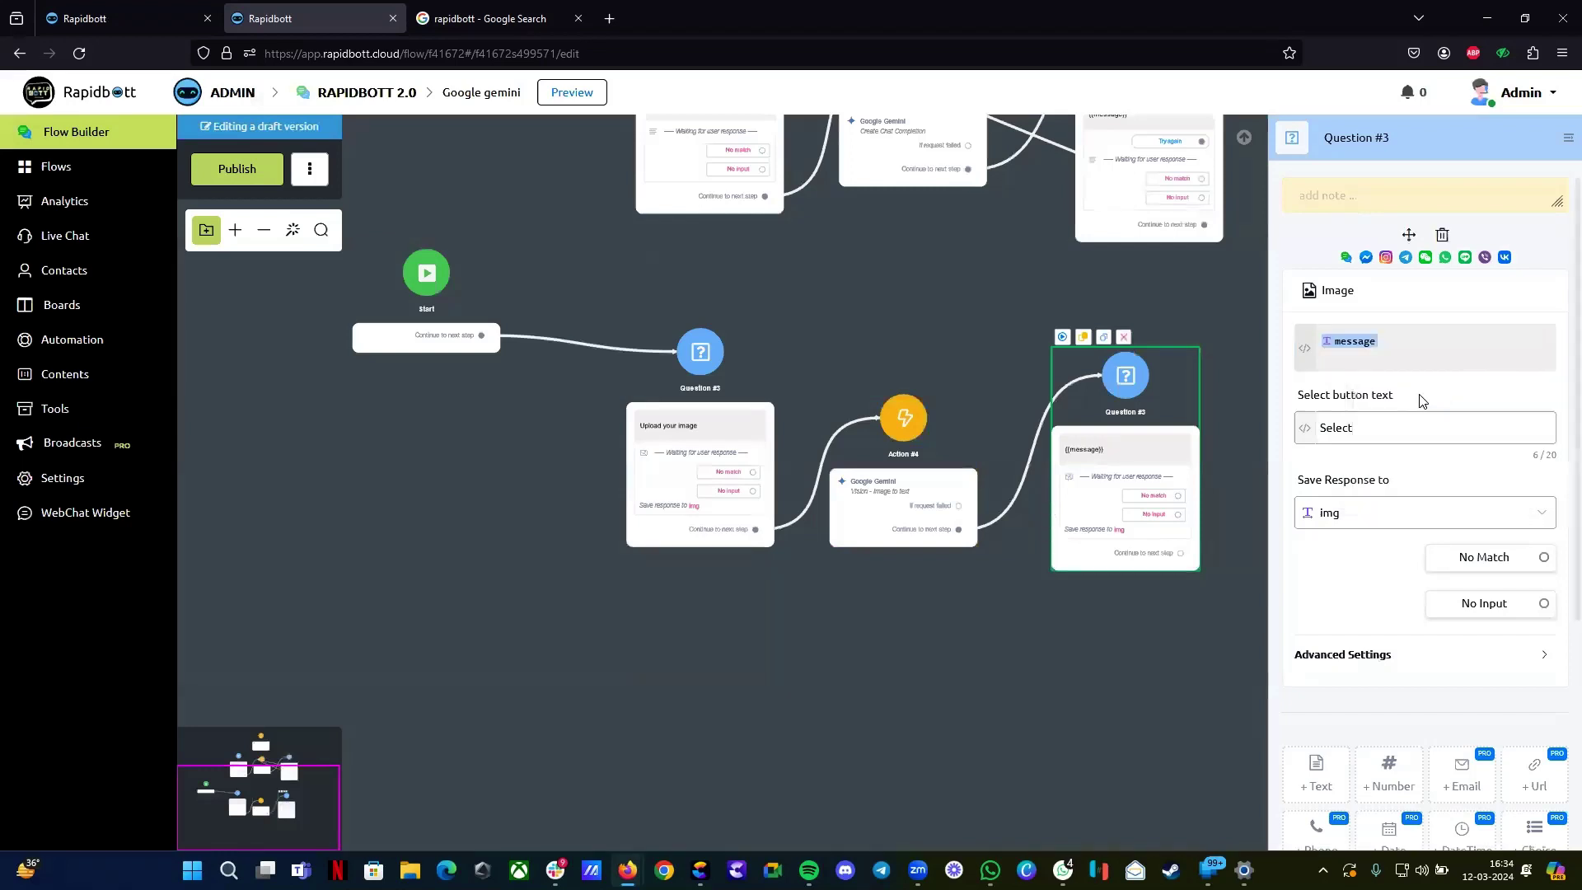
click(1062, 606)
drag(1180, 560, 907, 507)
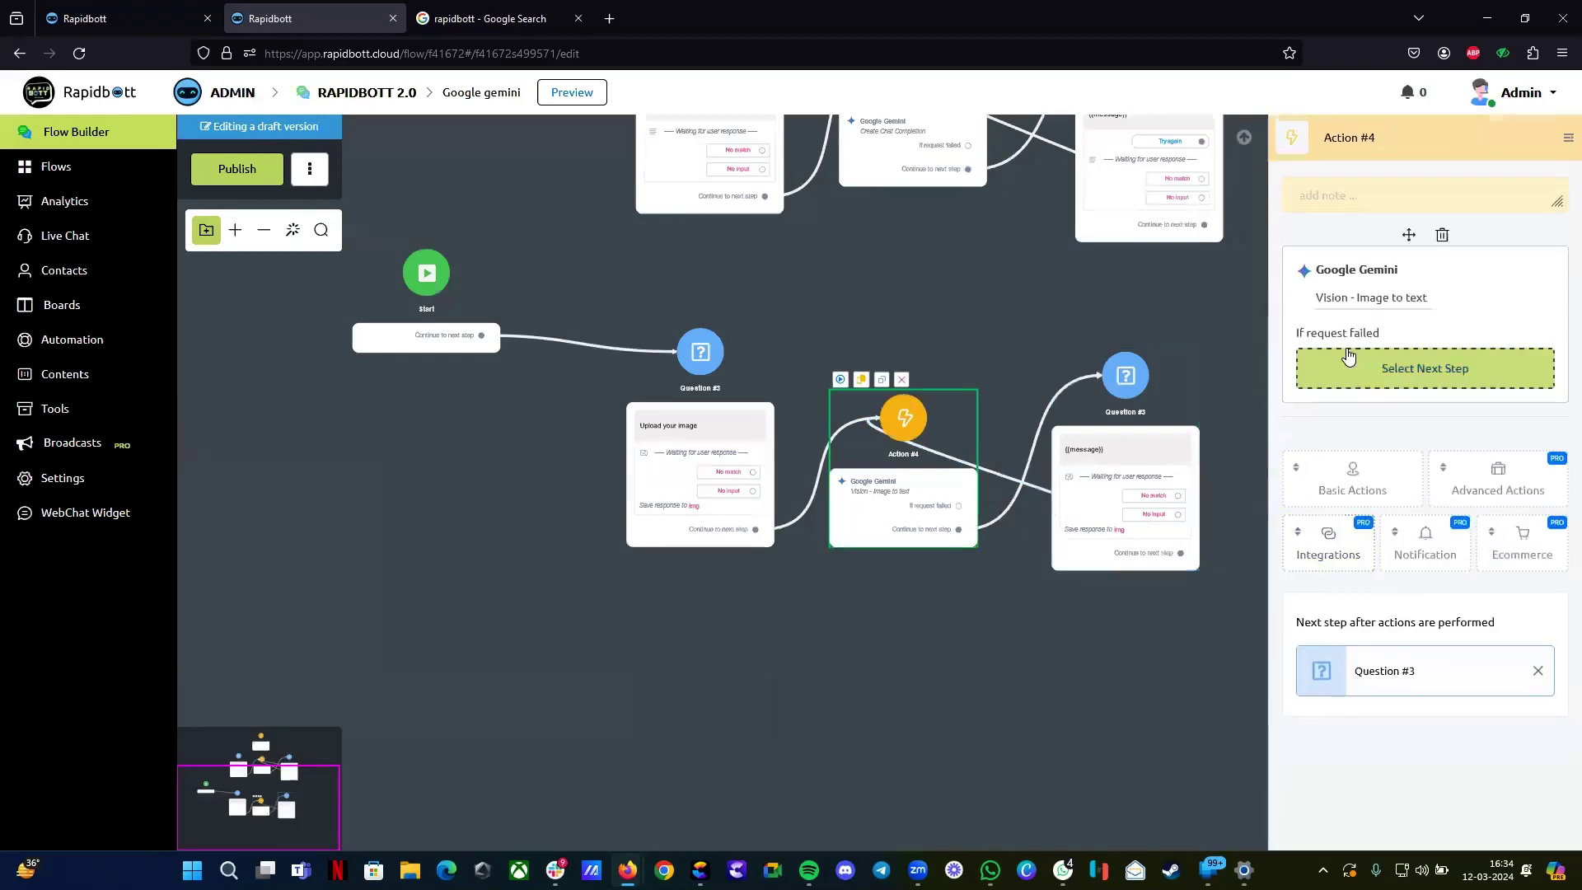
Step: Replace the Image Url in Action #4's Gemini Vision settings with the img field and close the settings
click(1370, 305)
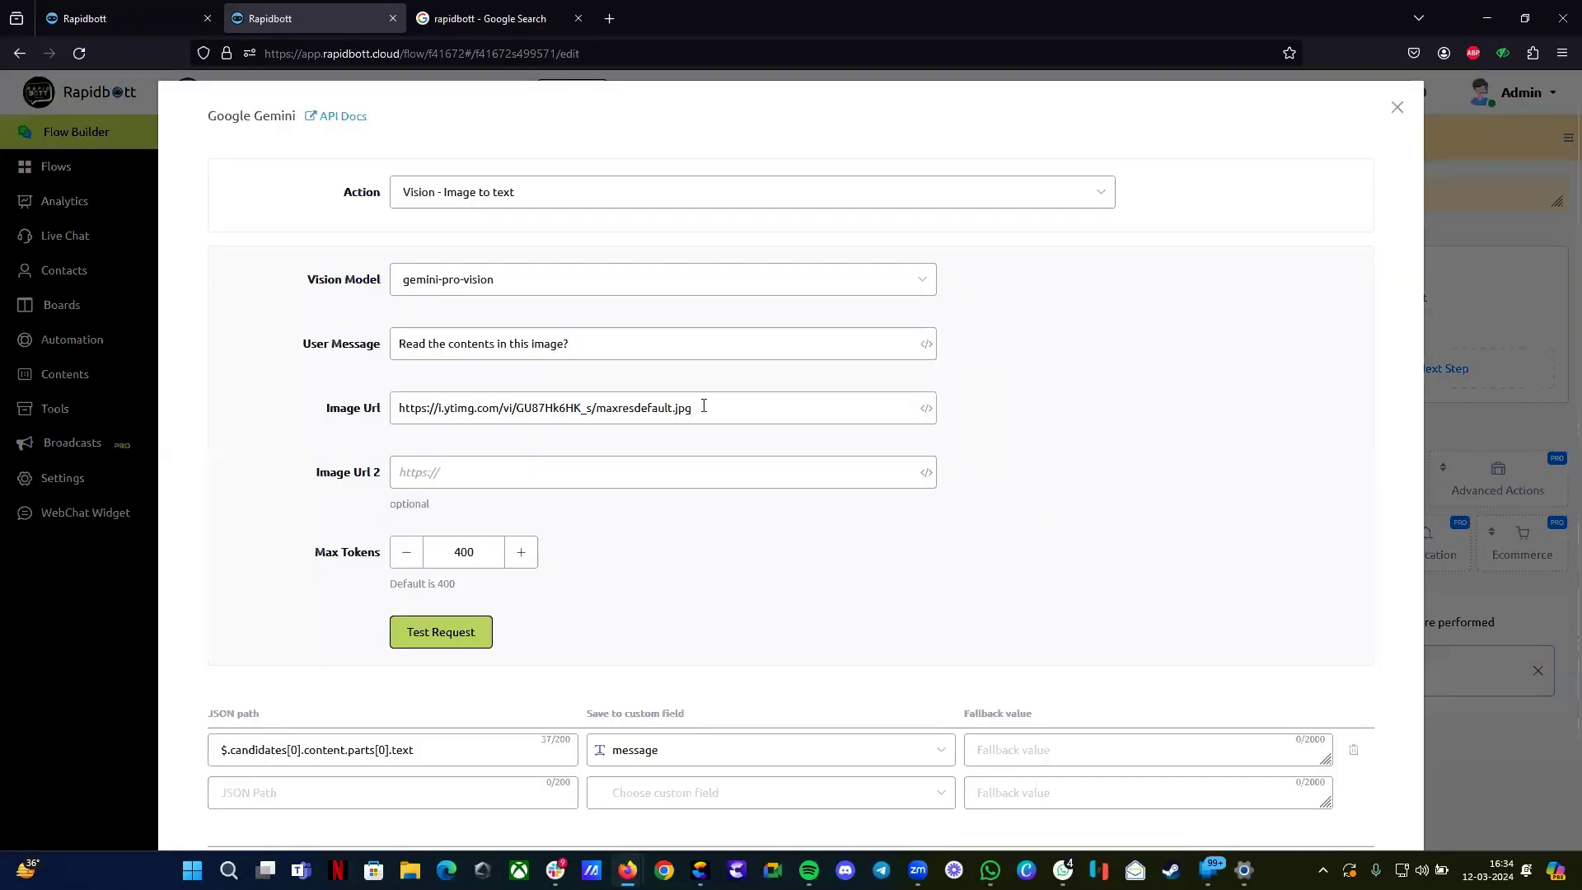
drag(701, 407, 333, 391)
key(BackSpace)
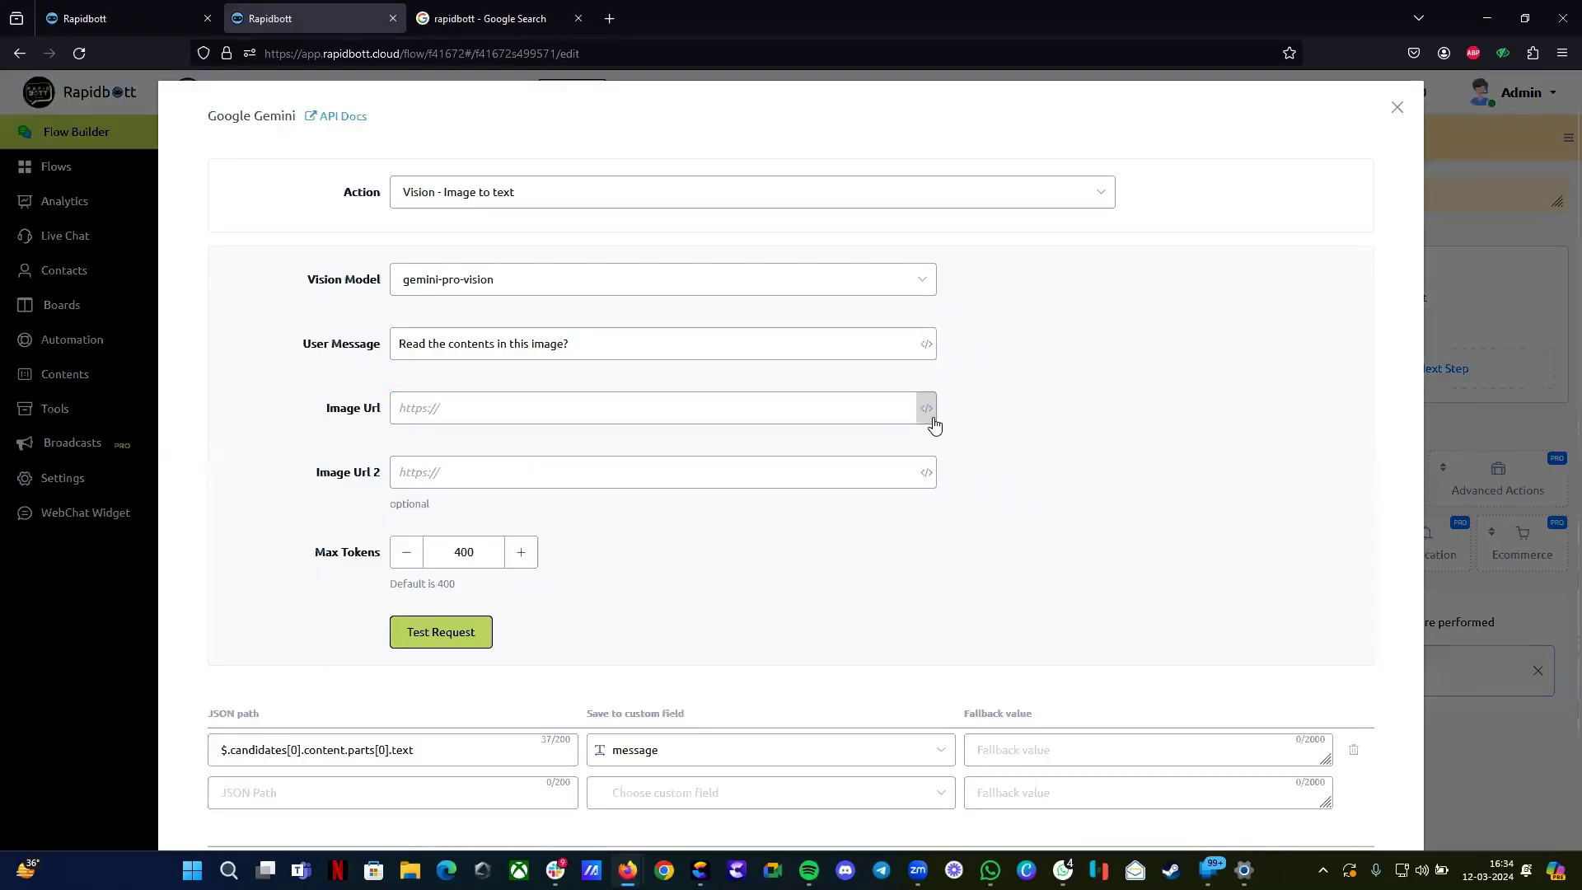
click(926, 408)
click(1009, 300)
text(img)
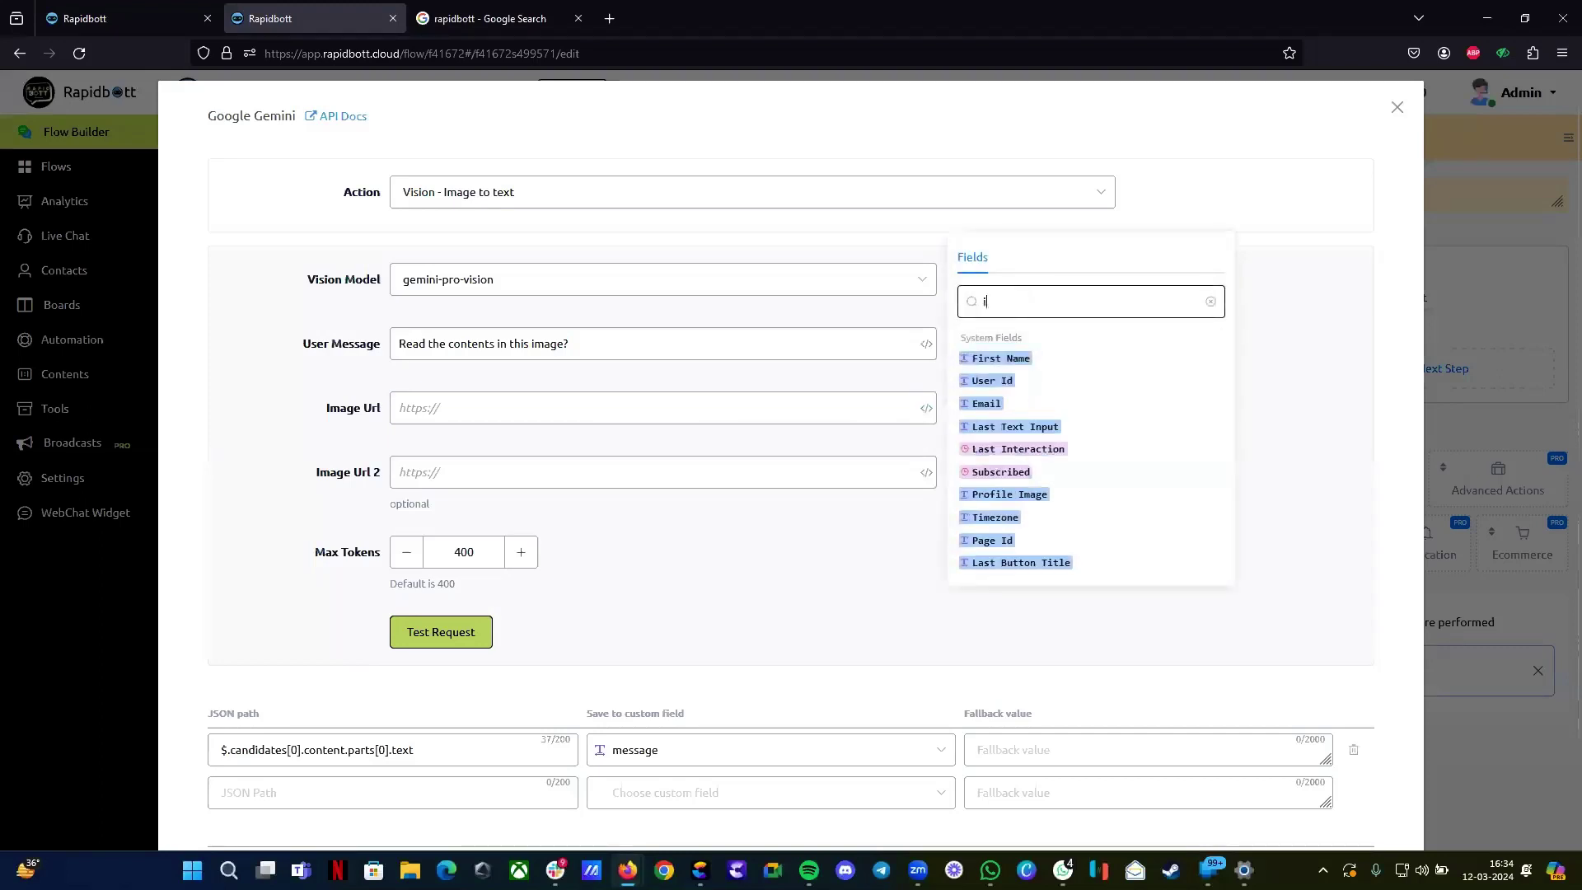
click(980, 359)
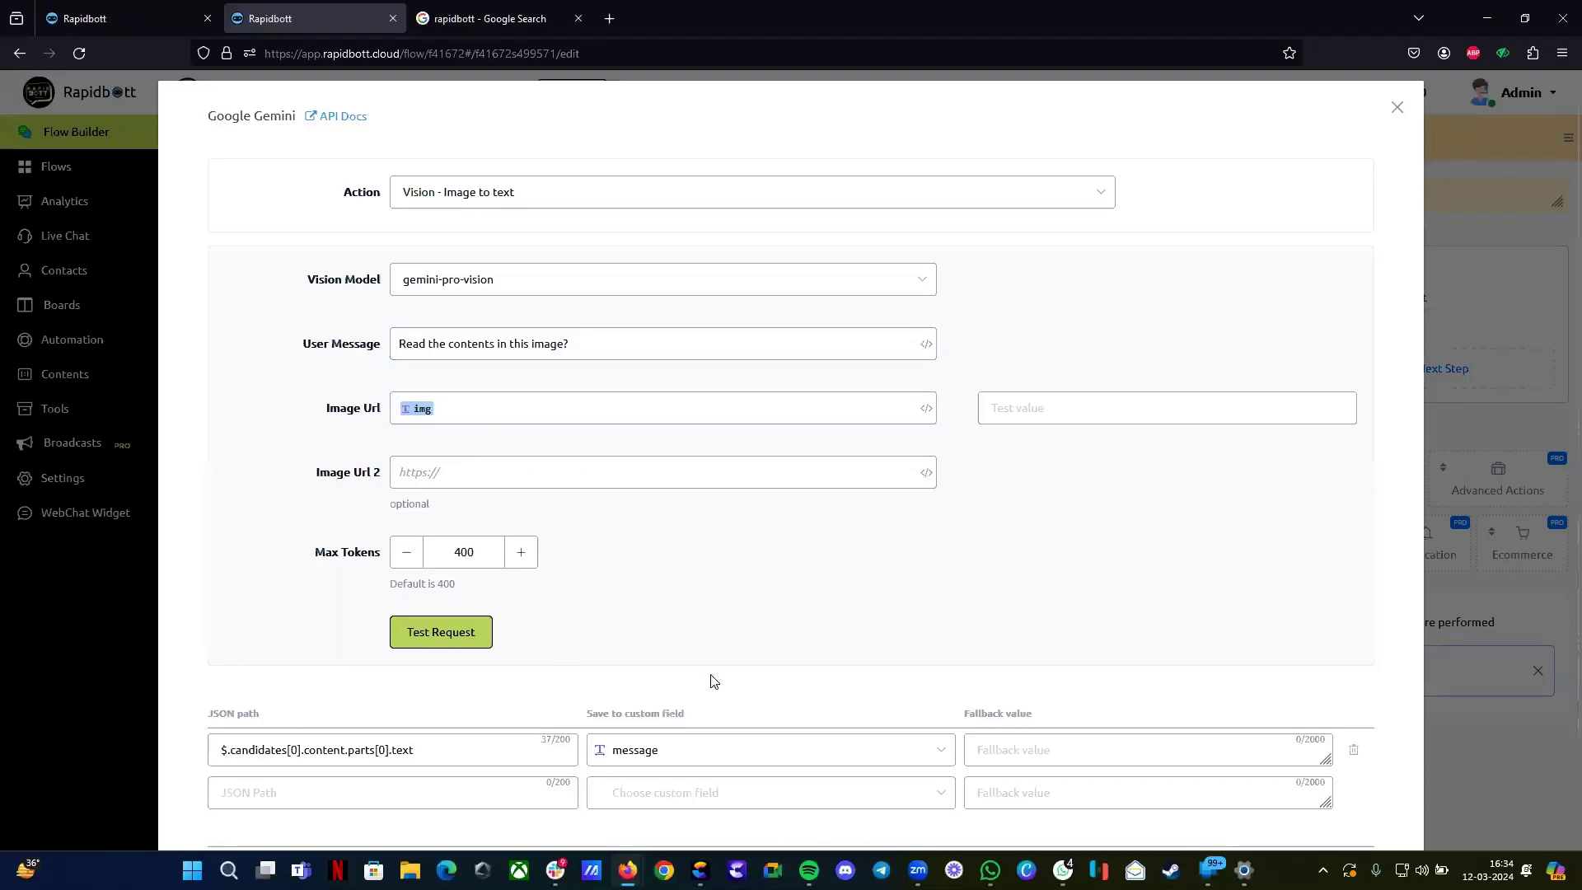
scroll(1319, 807, down, 2)
click(1286, 762)
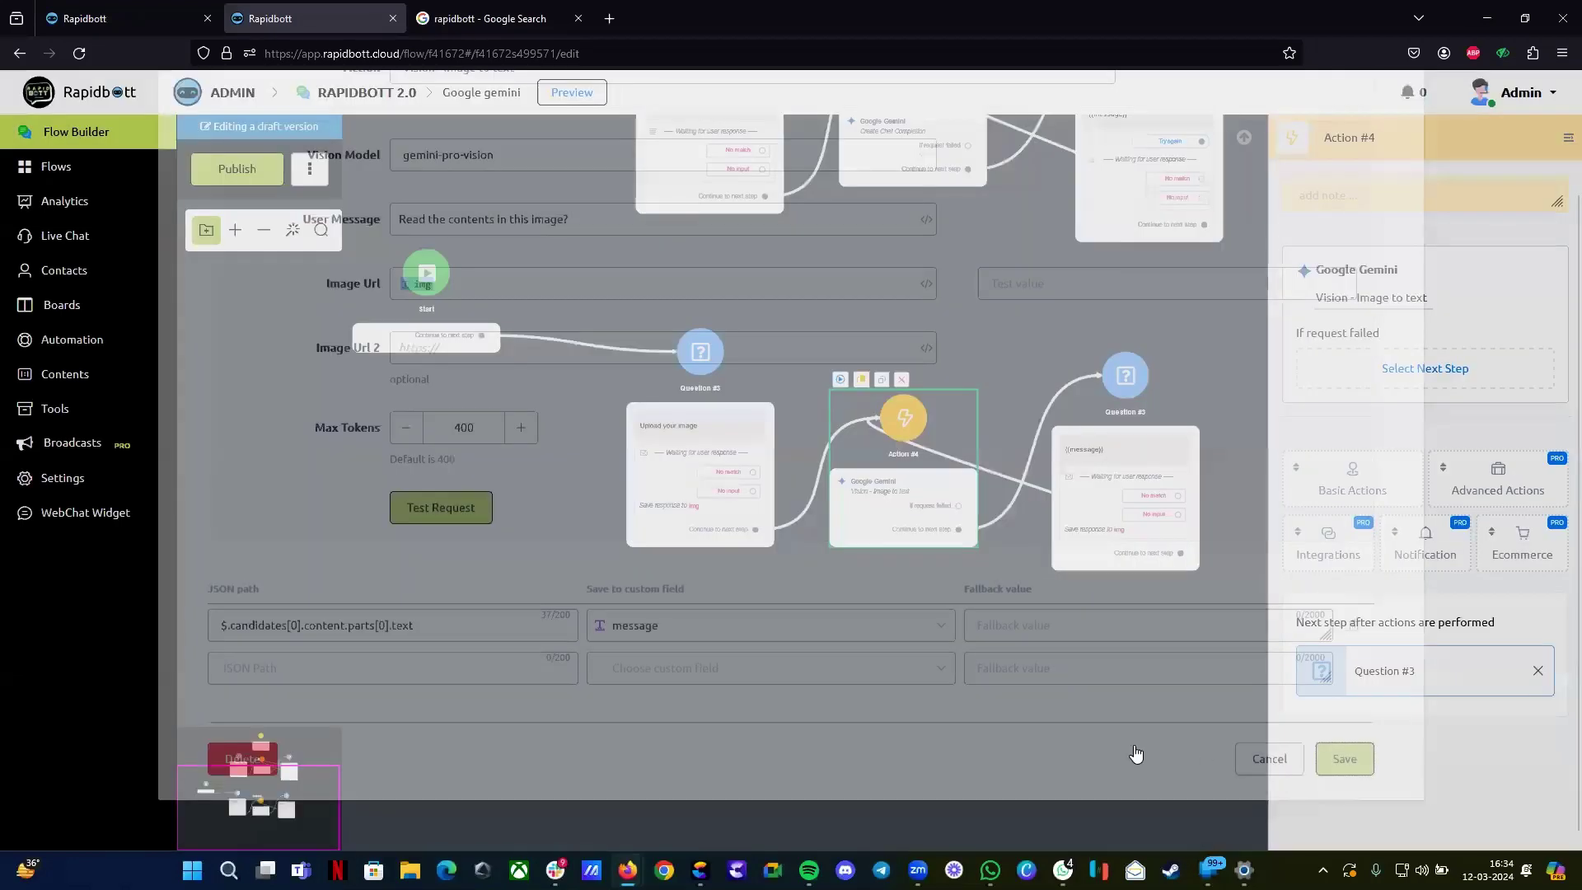
Step: Publish the flow with the Start block lowered beside the image question, and open its web preview in a popup
drag(475, 339, 502, 465)
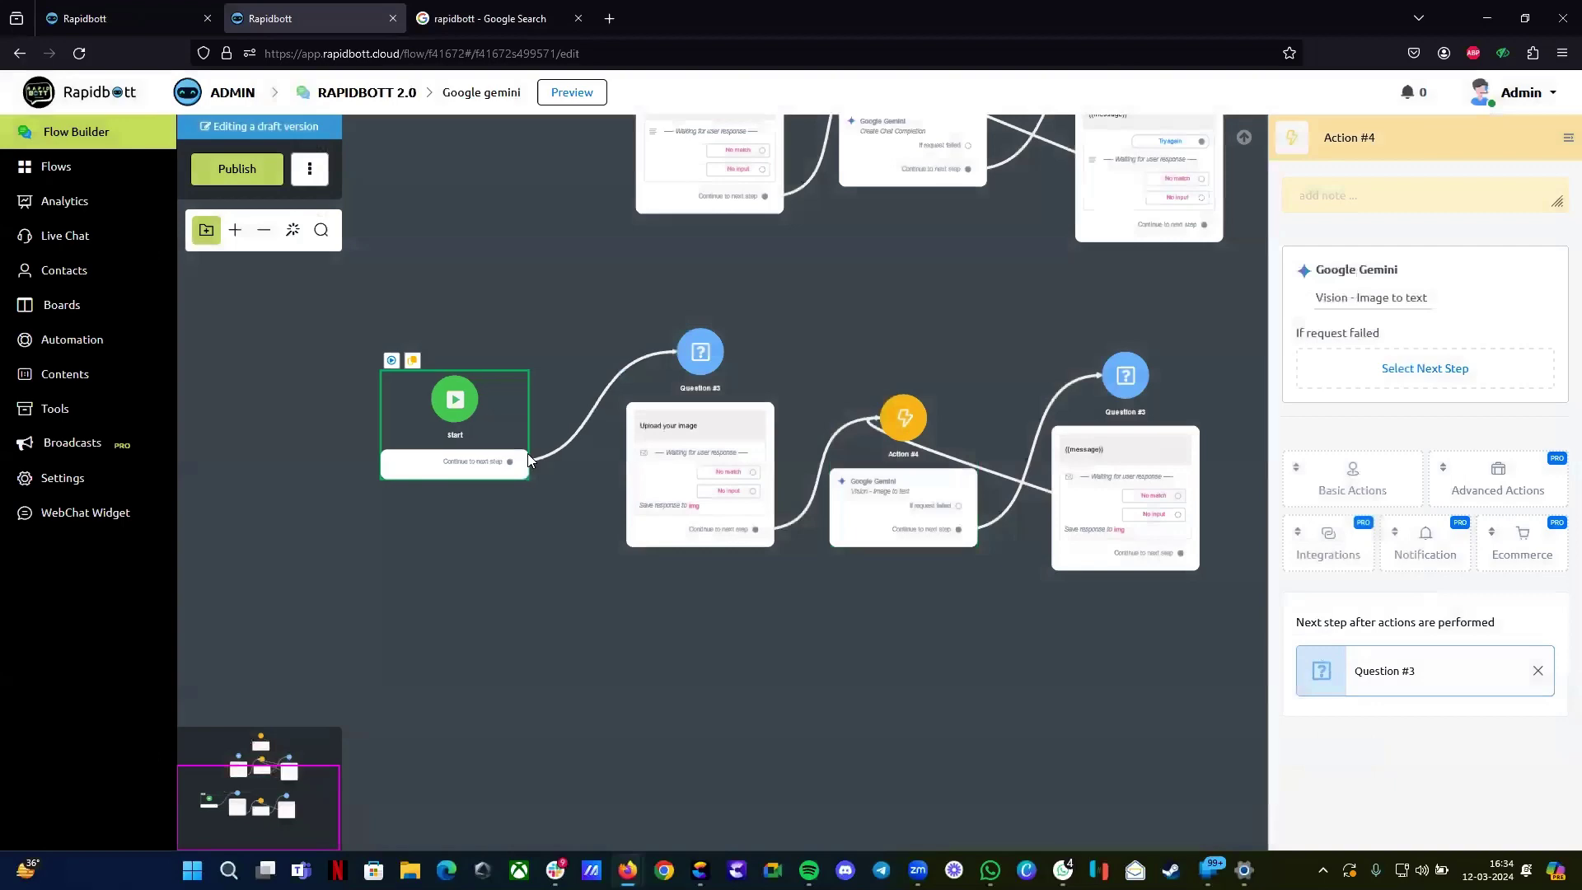
click(260, 180)
click(572, 91)
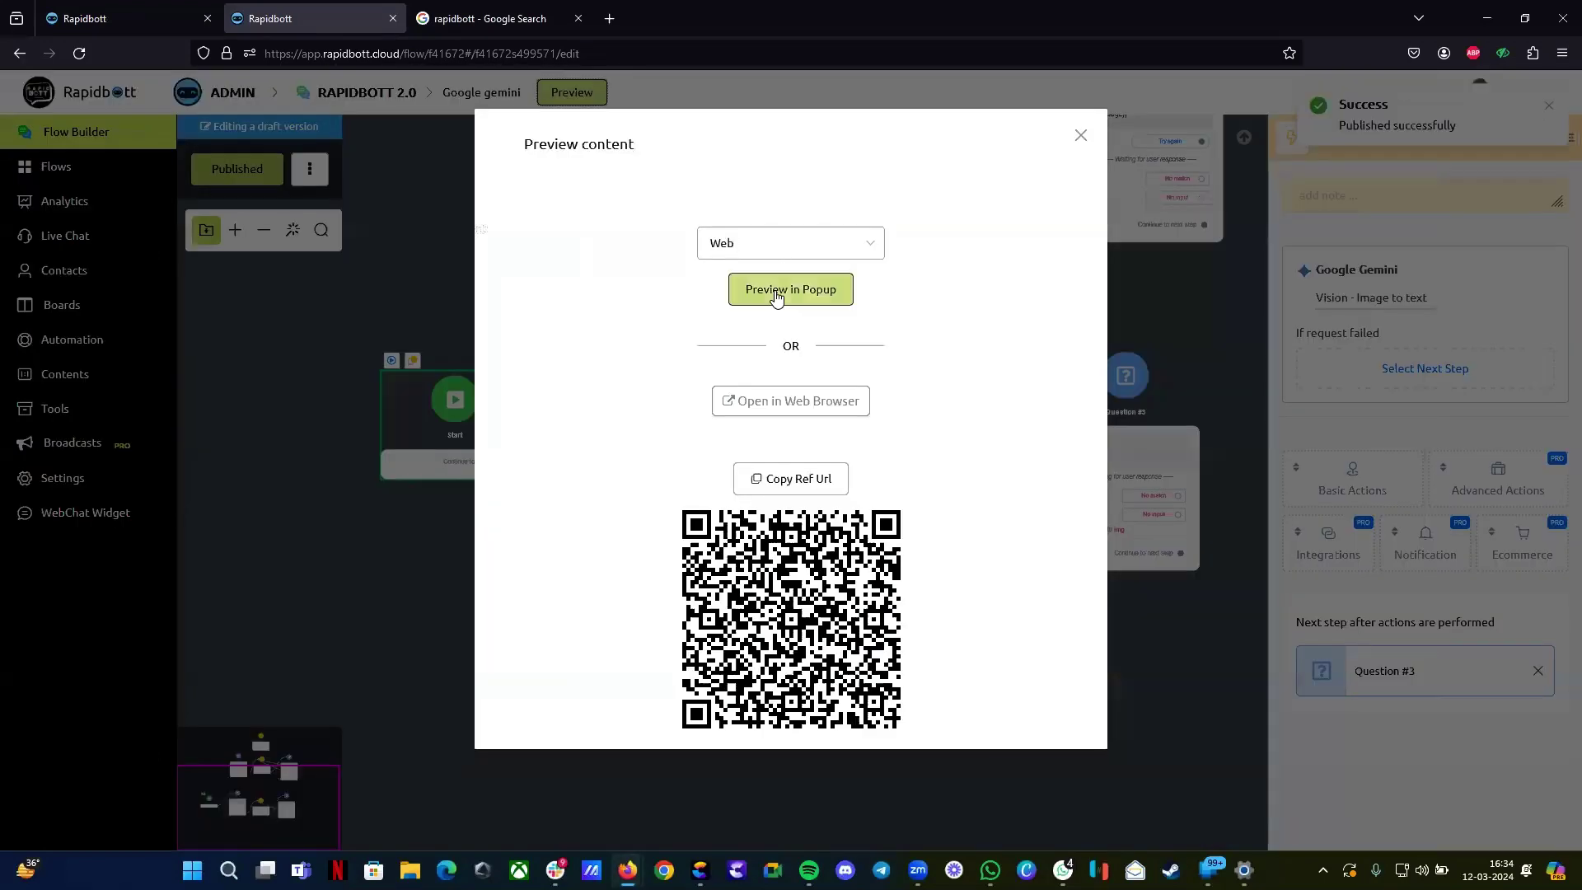
click(787, 287)
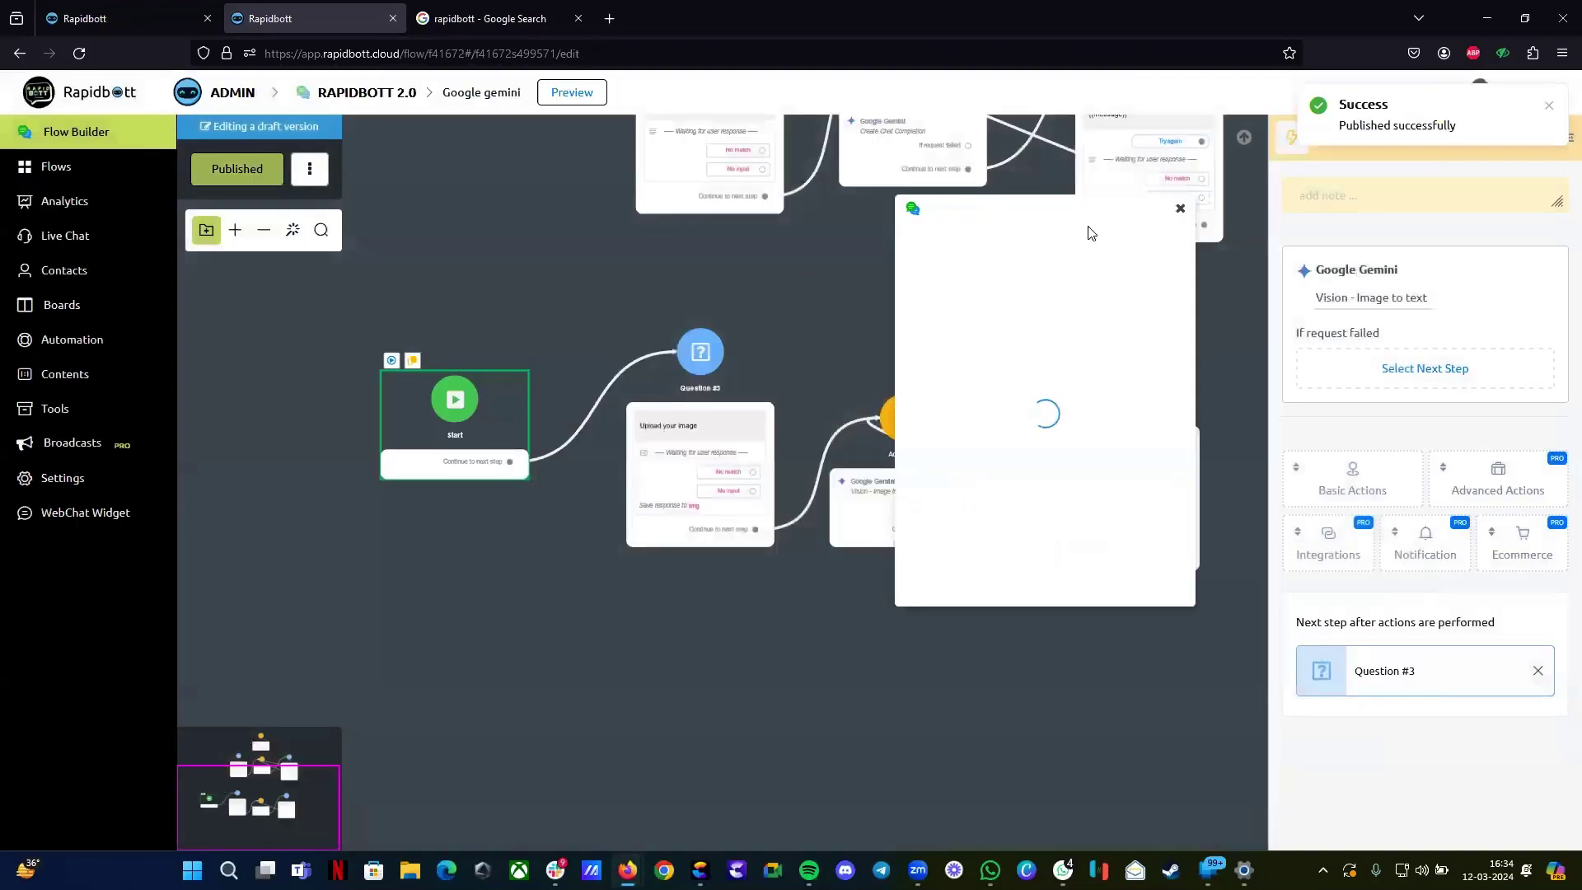
drag(1021, 201, 487, 258)
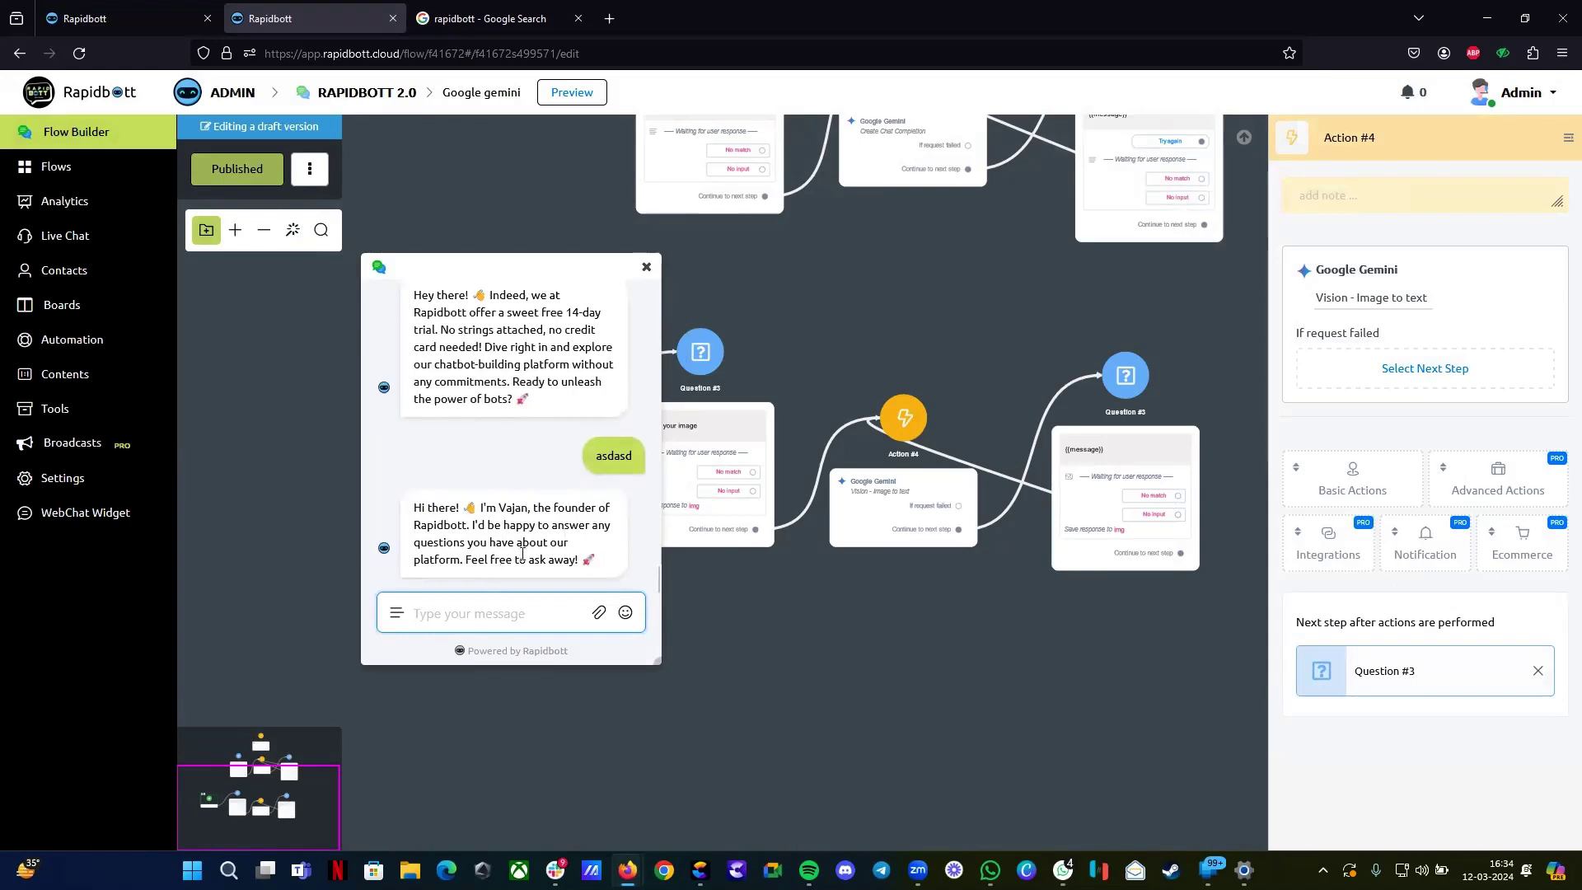
Step: Answer the "Upload your image" prompt in the chat preview with the Rapidbott Gitbook image from the RB DOCS folder
drag(420, 559, 528, 567)
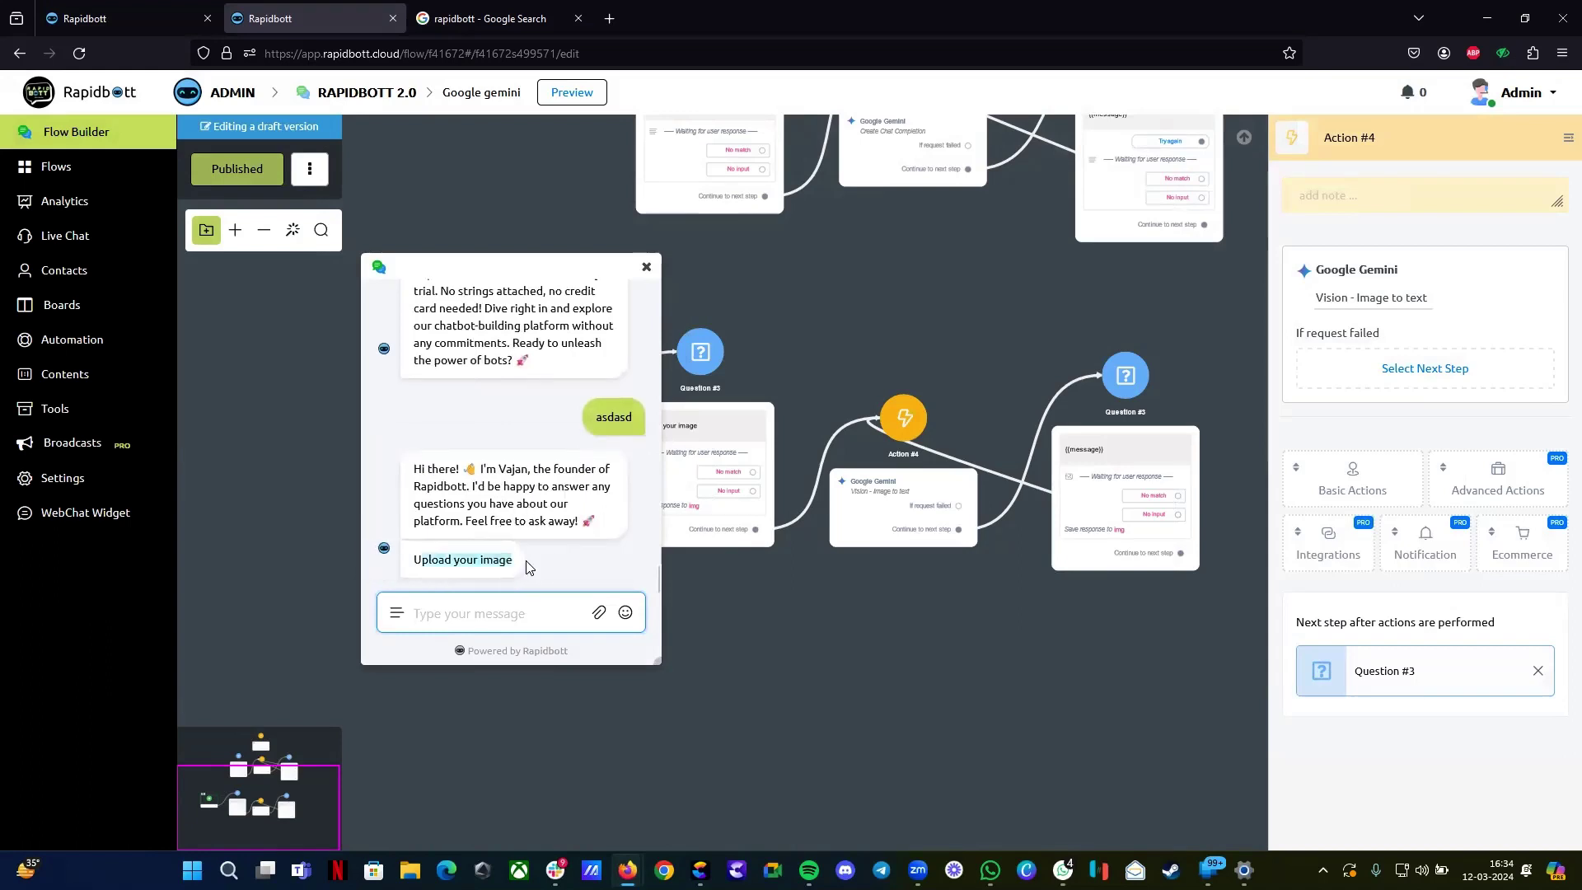
click(605, 618)
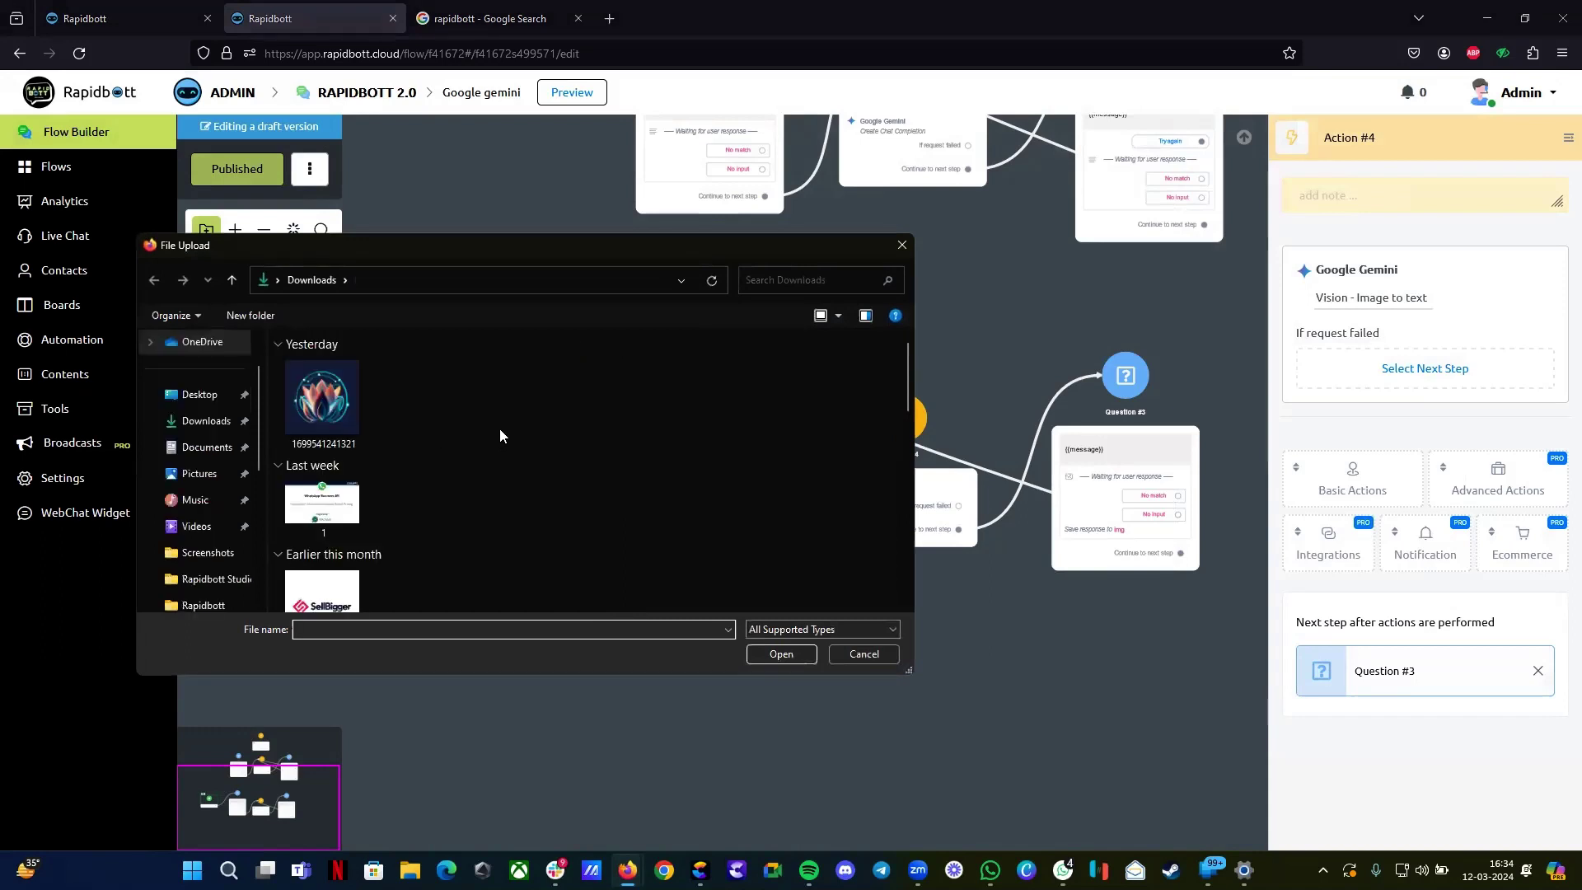
double_click(597, 402)
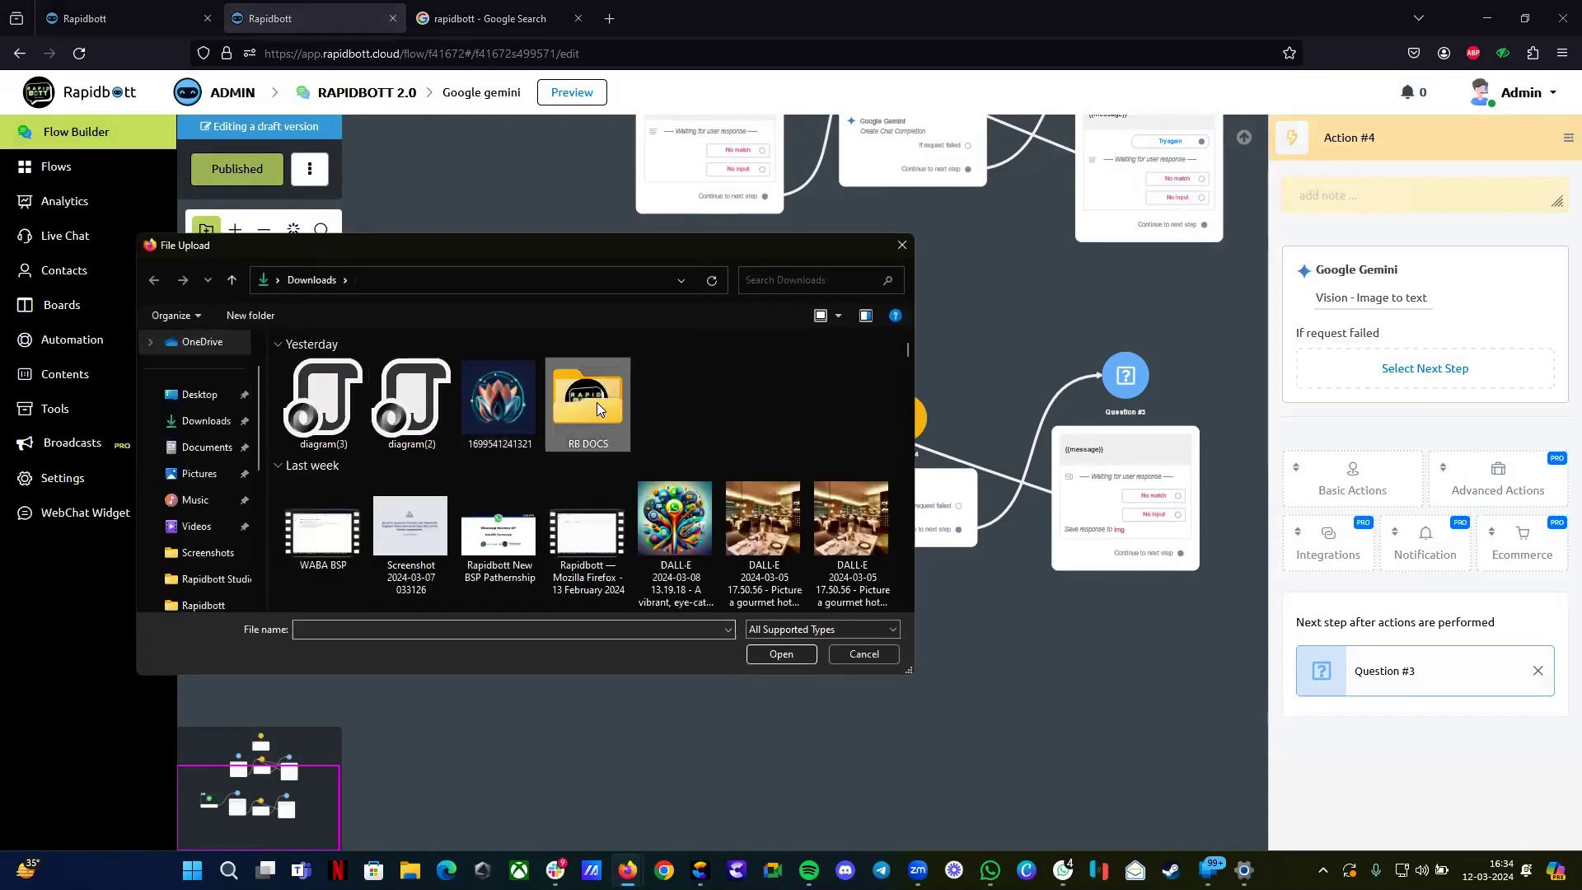
scroll(502, 495, down, 3)
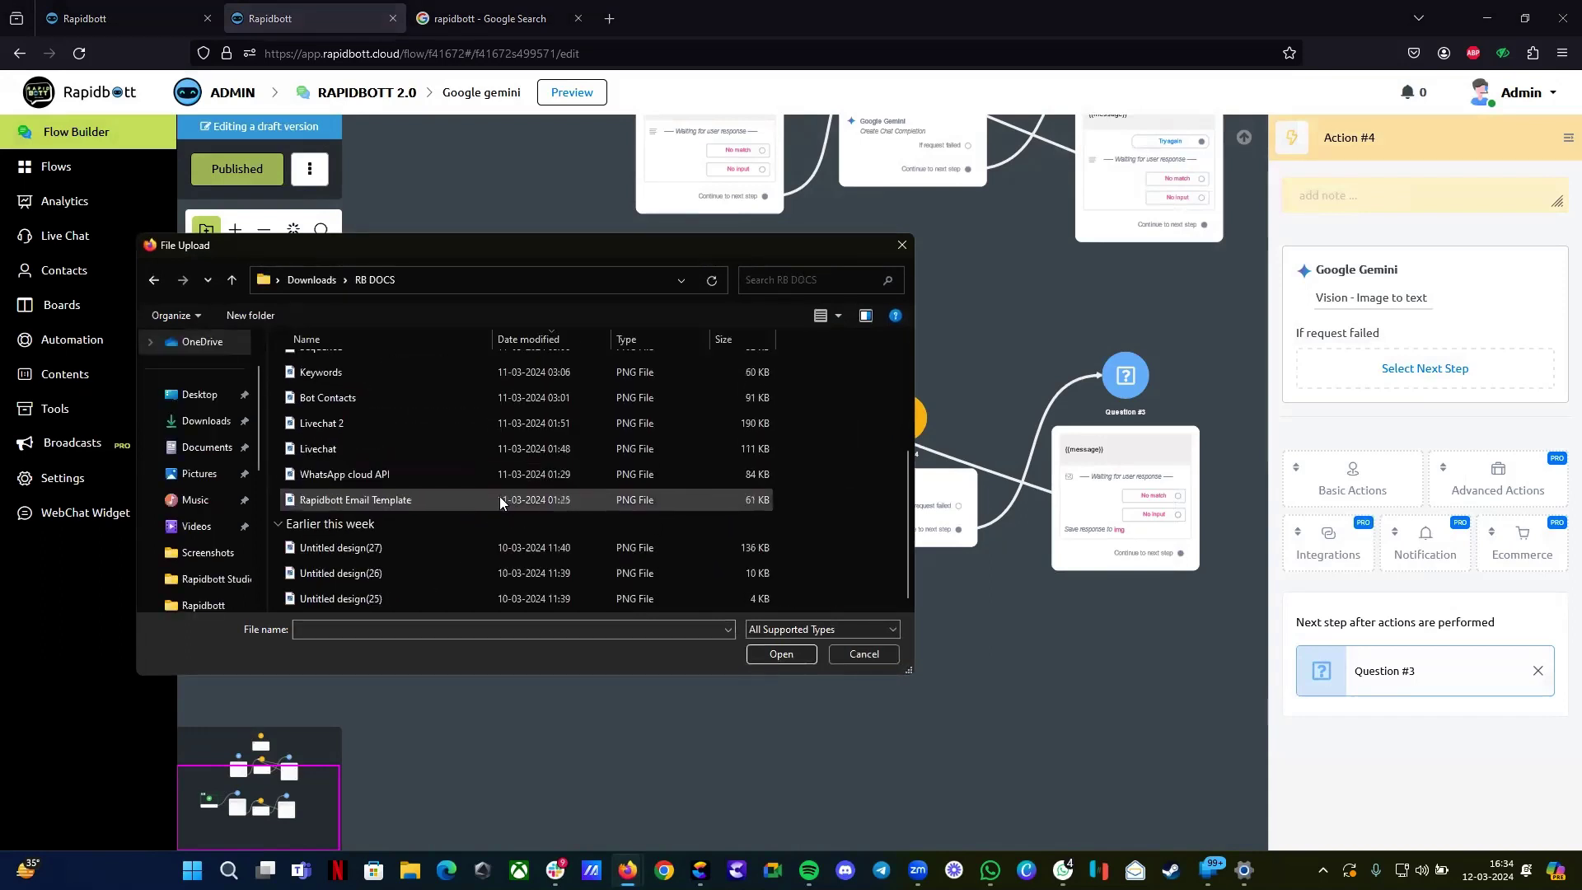
scroll(372, 500, up, 3)
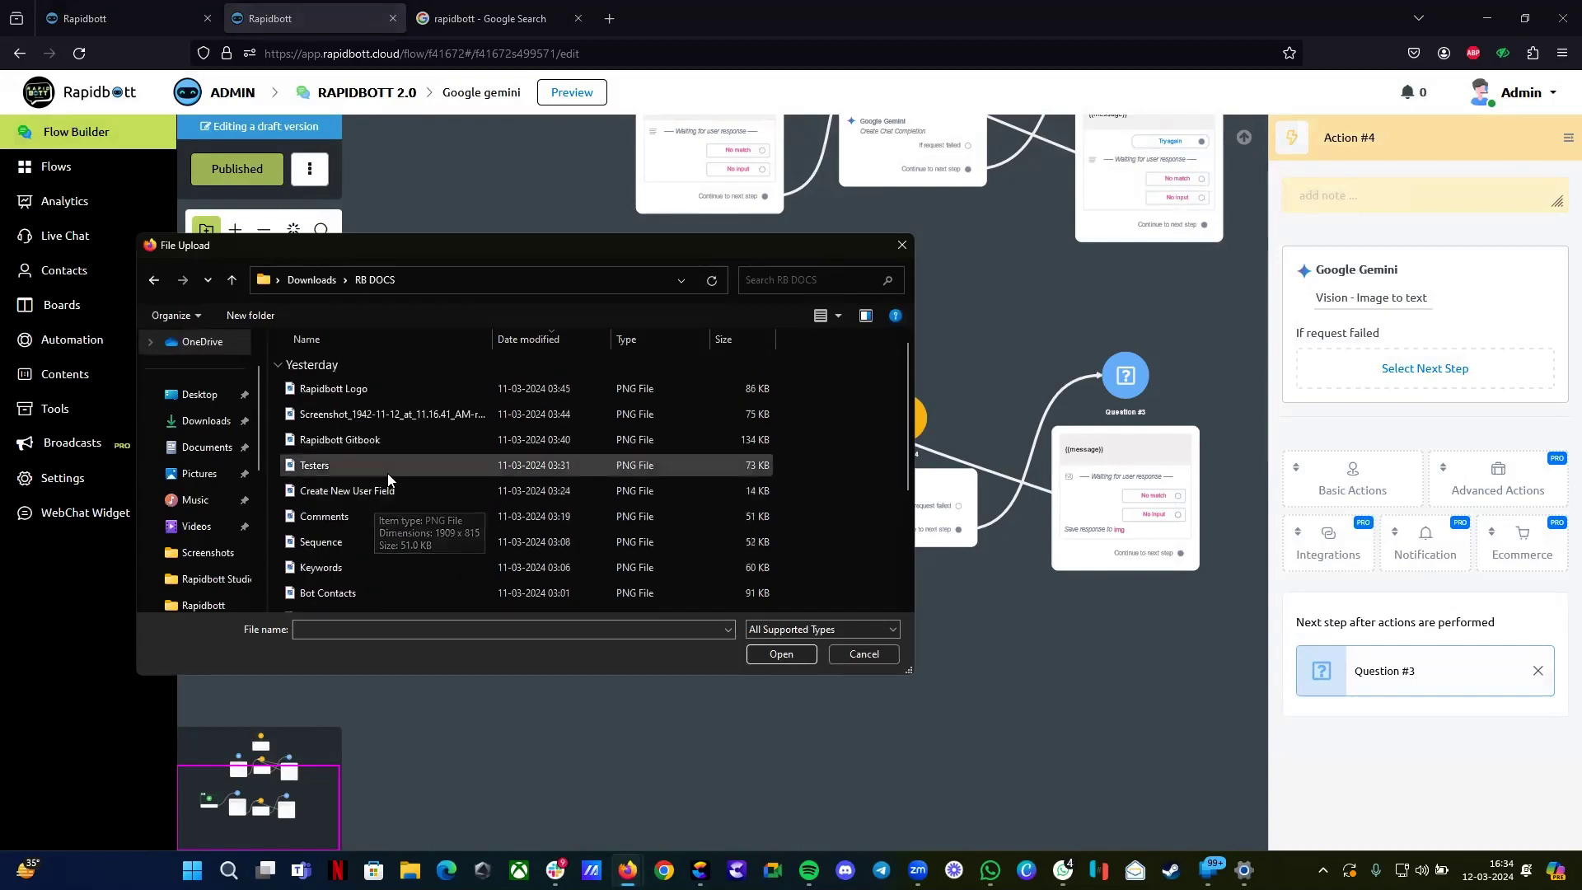
click(372, 442)
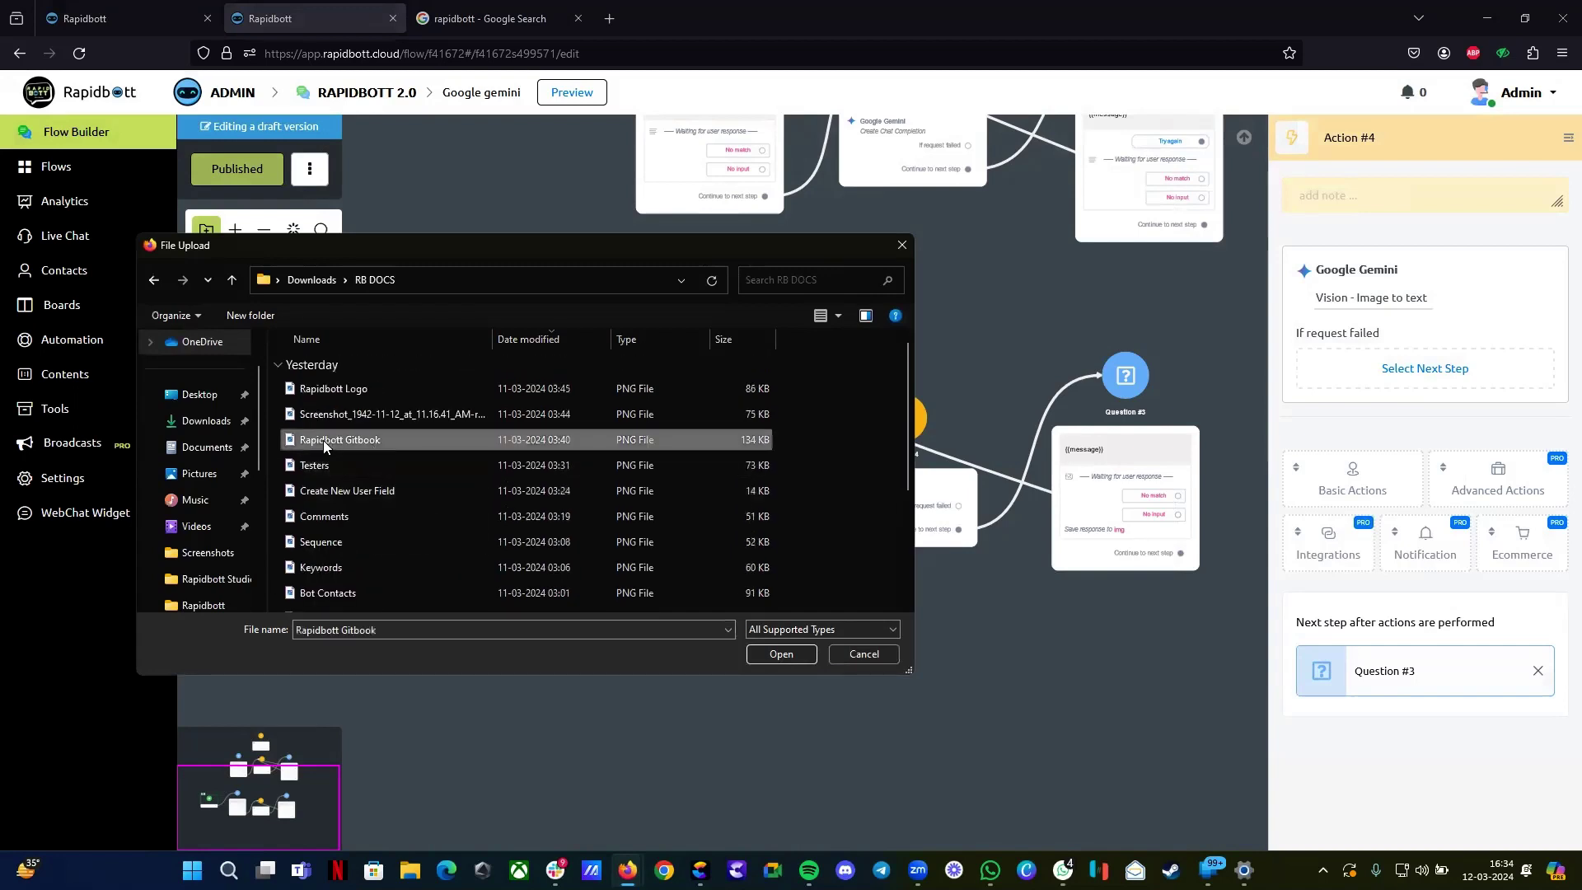
click(783, 655)
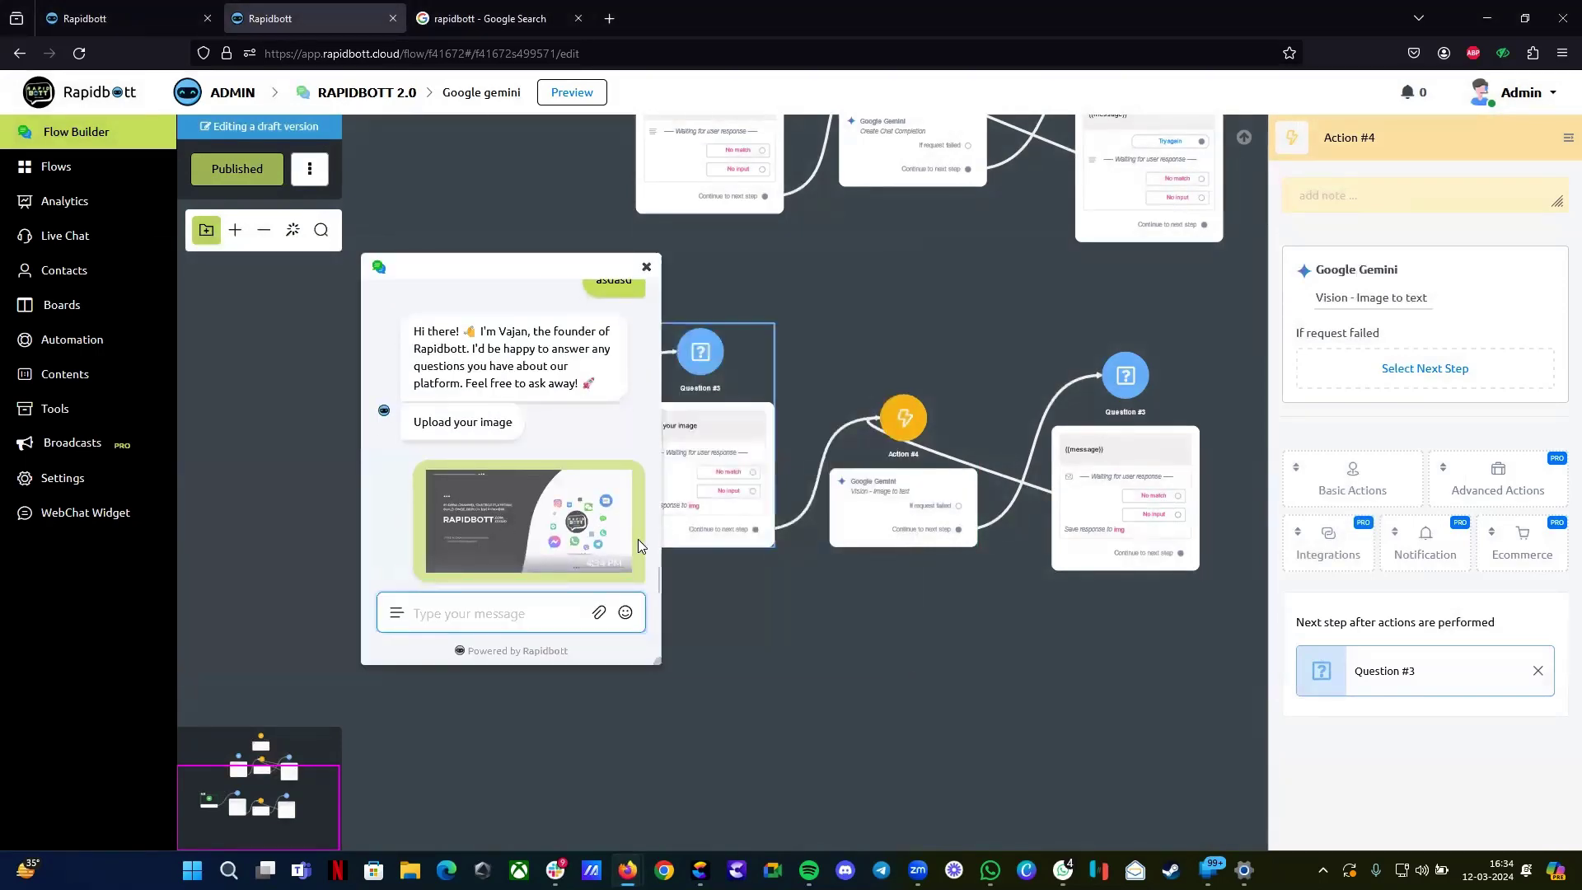
Step: Compare Gemini's text reply with the uploaded image viewed at full size, and close the chat preview
scroll(495, 515, up, 1)
scroll(507, 515, down, 1)
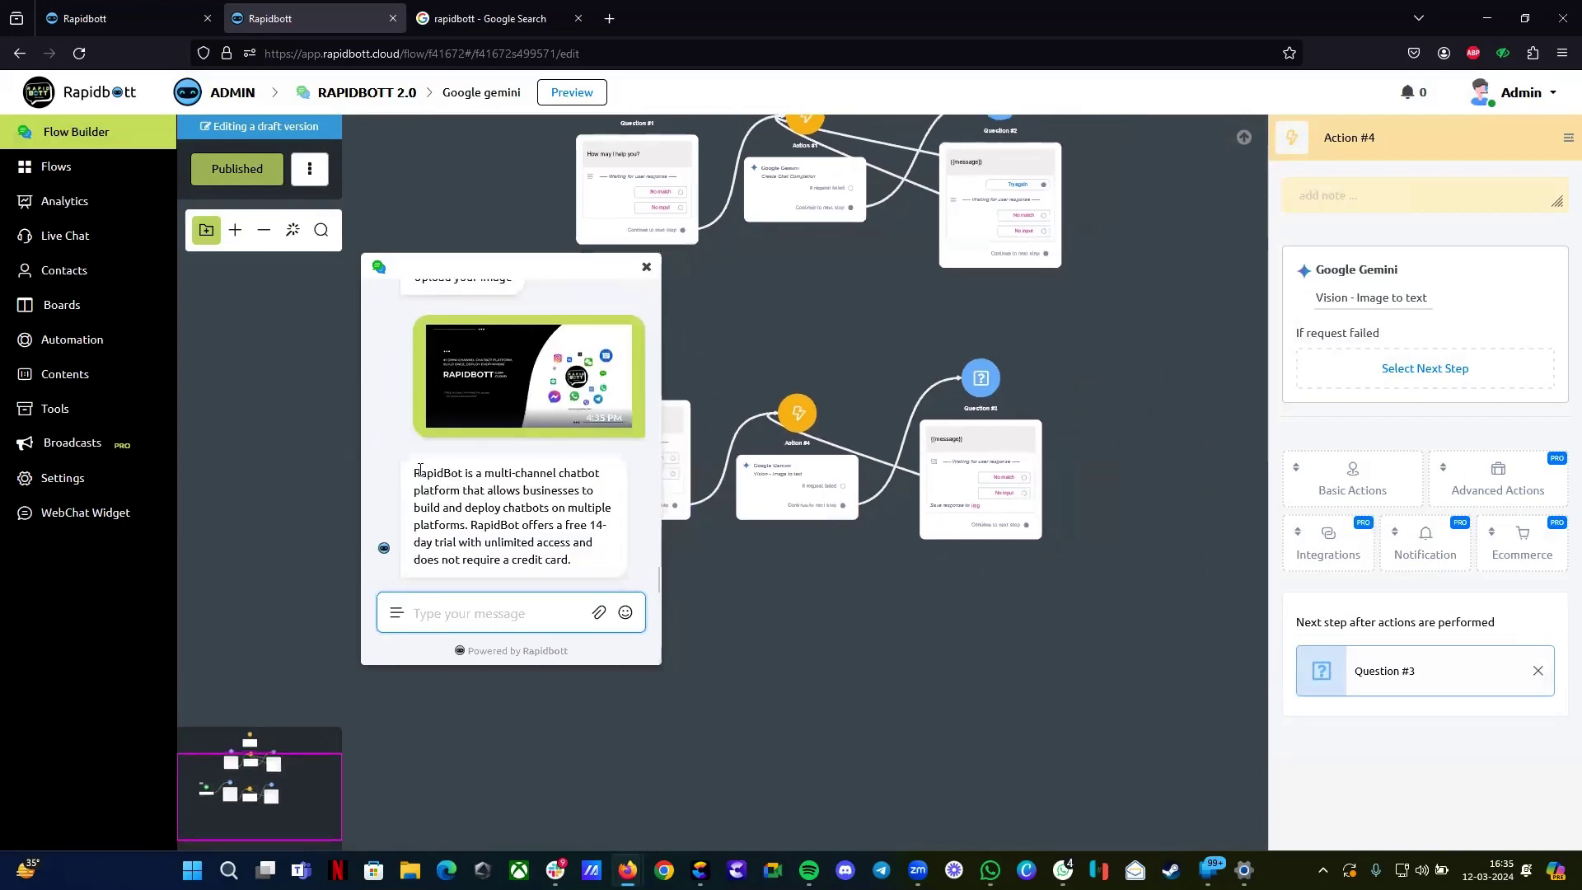
drag(414, 473, 606, 525)
click(505, 398)
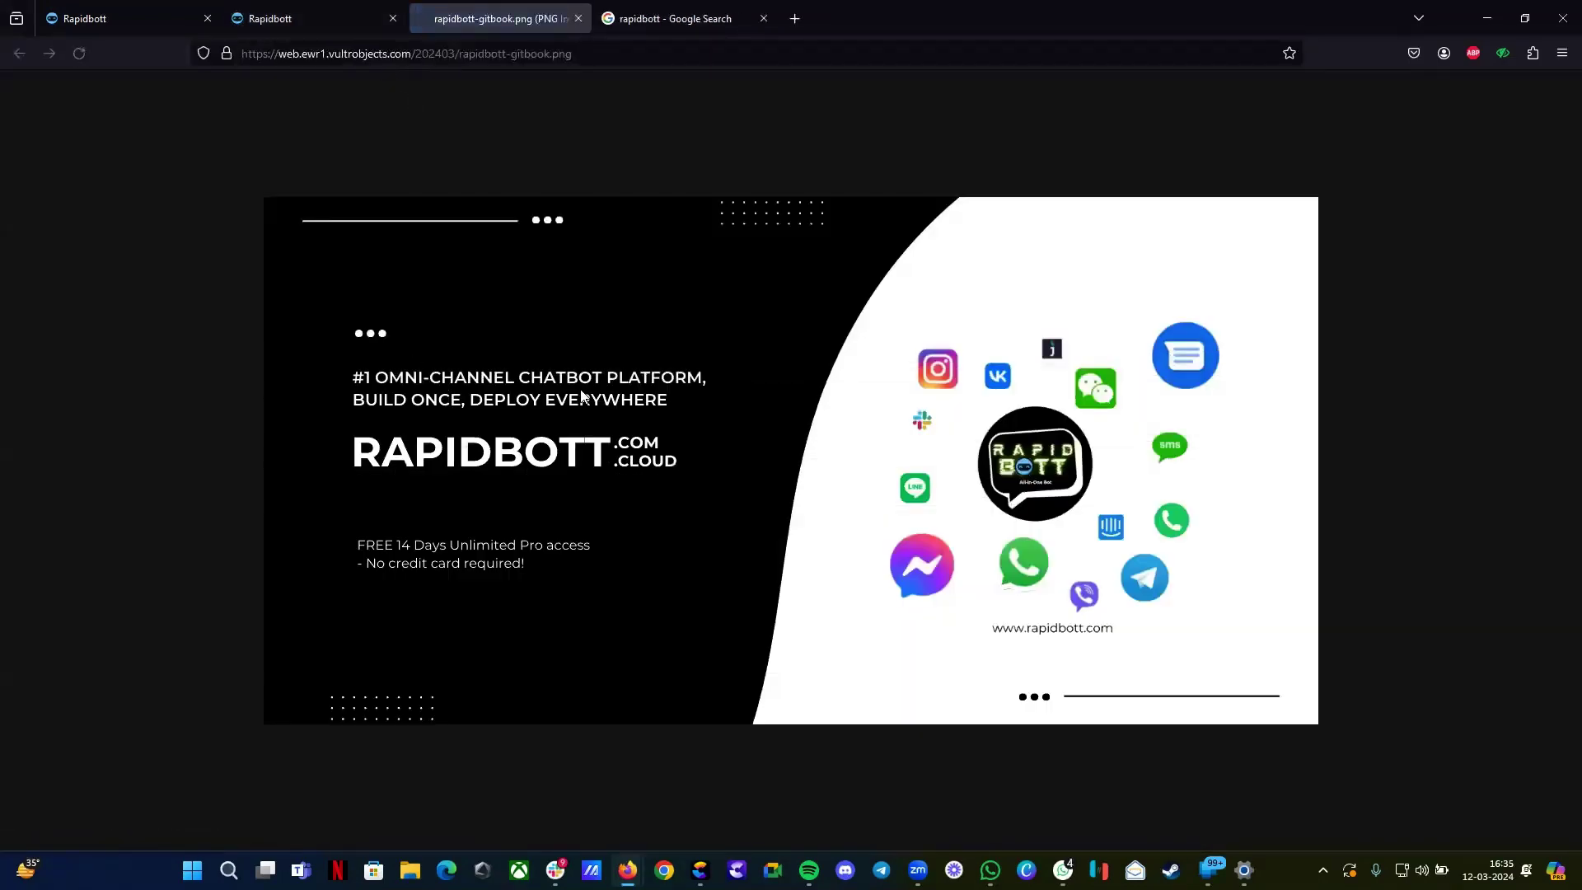
click(247, 18)
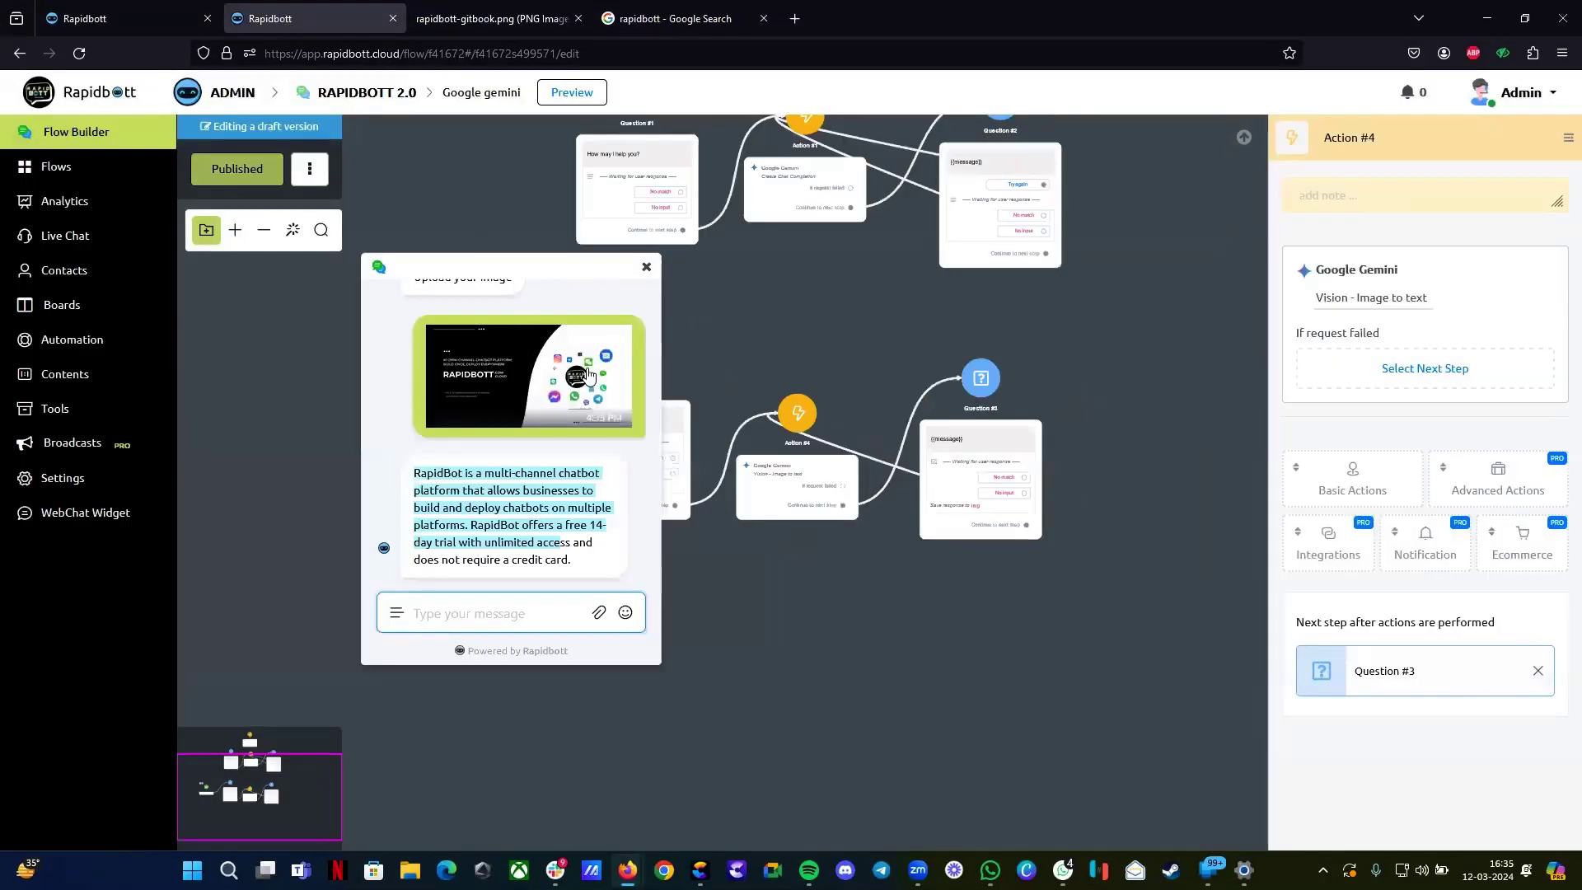
click(517, 525)
drag(518, 525, 583, 565)
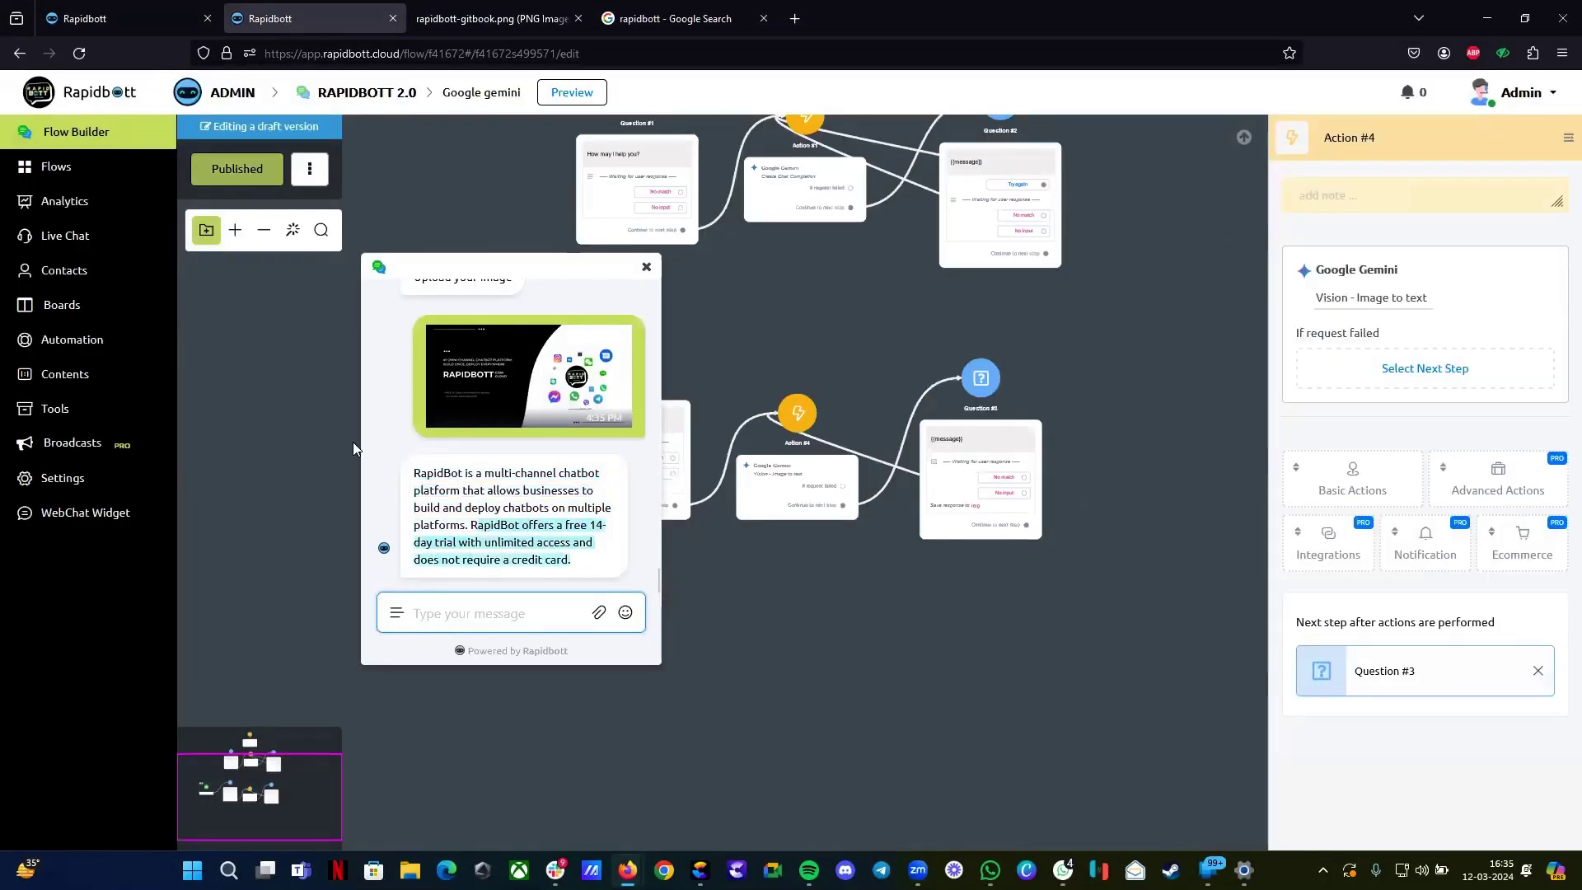
click(646, 266)
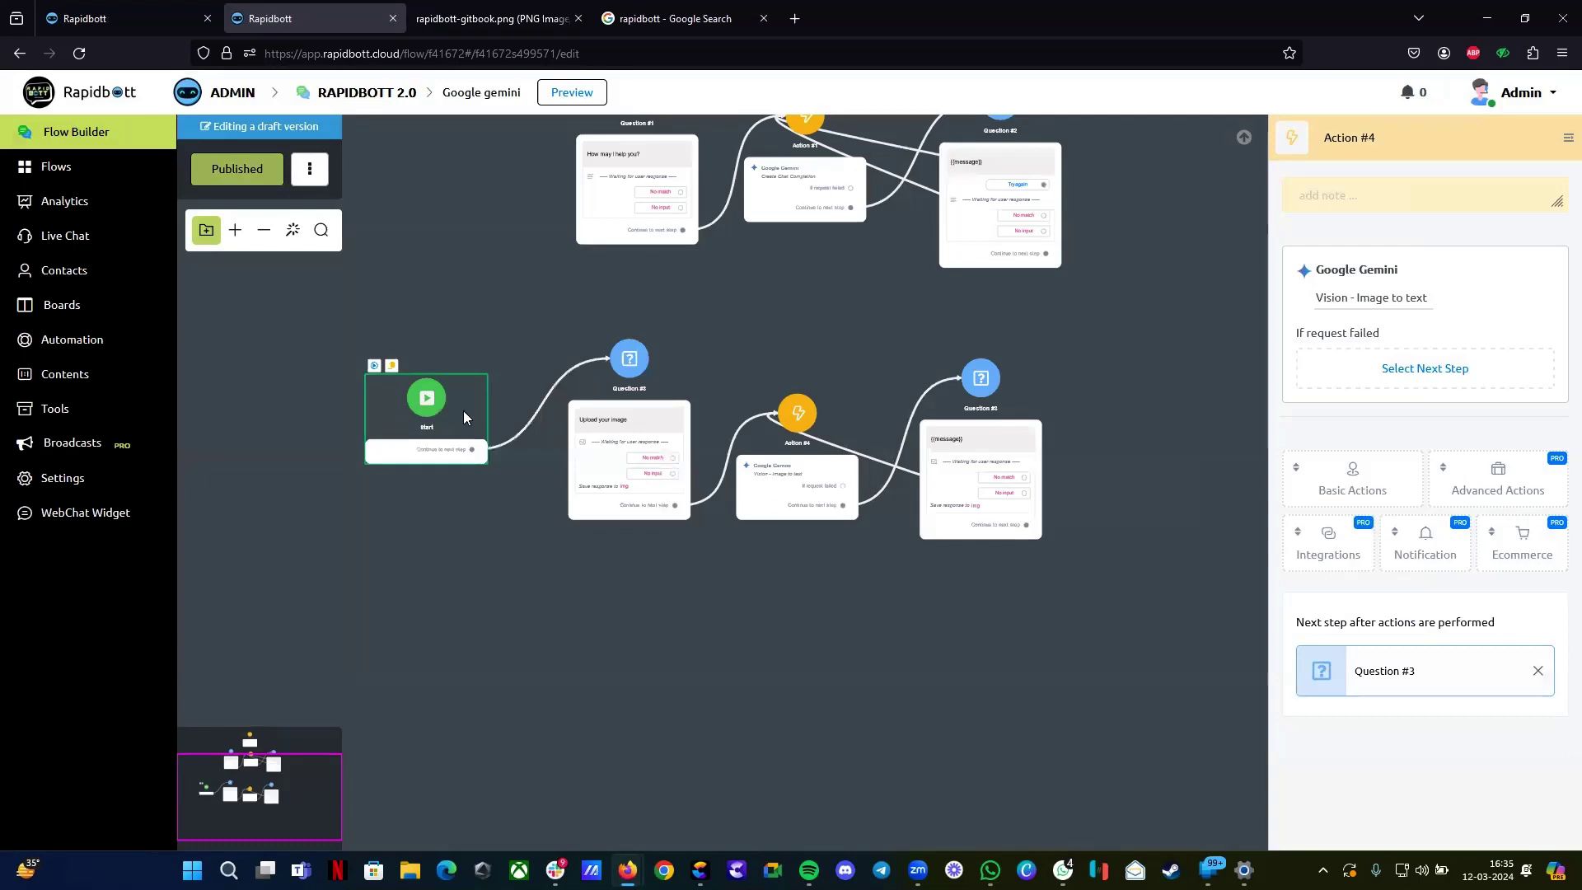
Step: Move the Start block closer to the image question and open Action #4's Vision - Image to text settings
drag(463, 411, 492, 430)
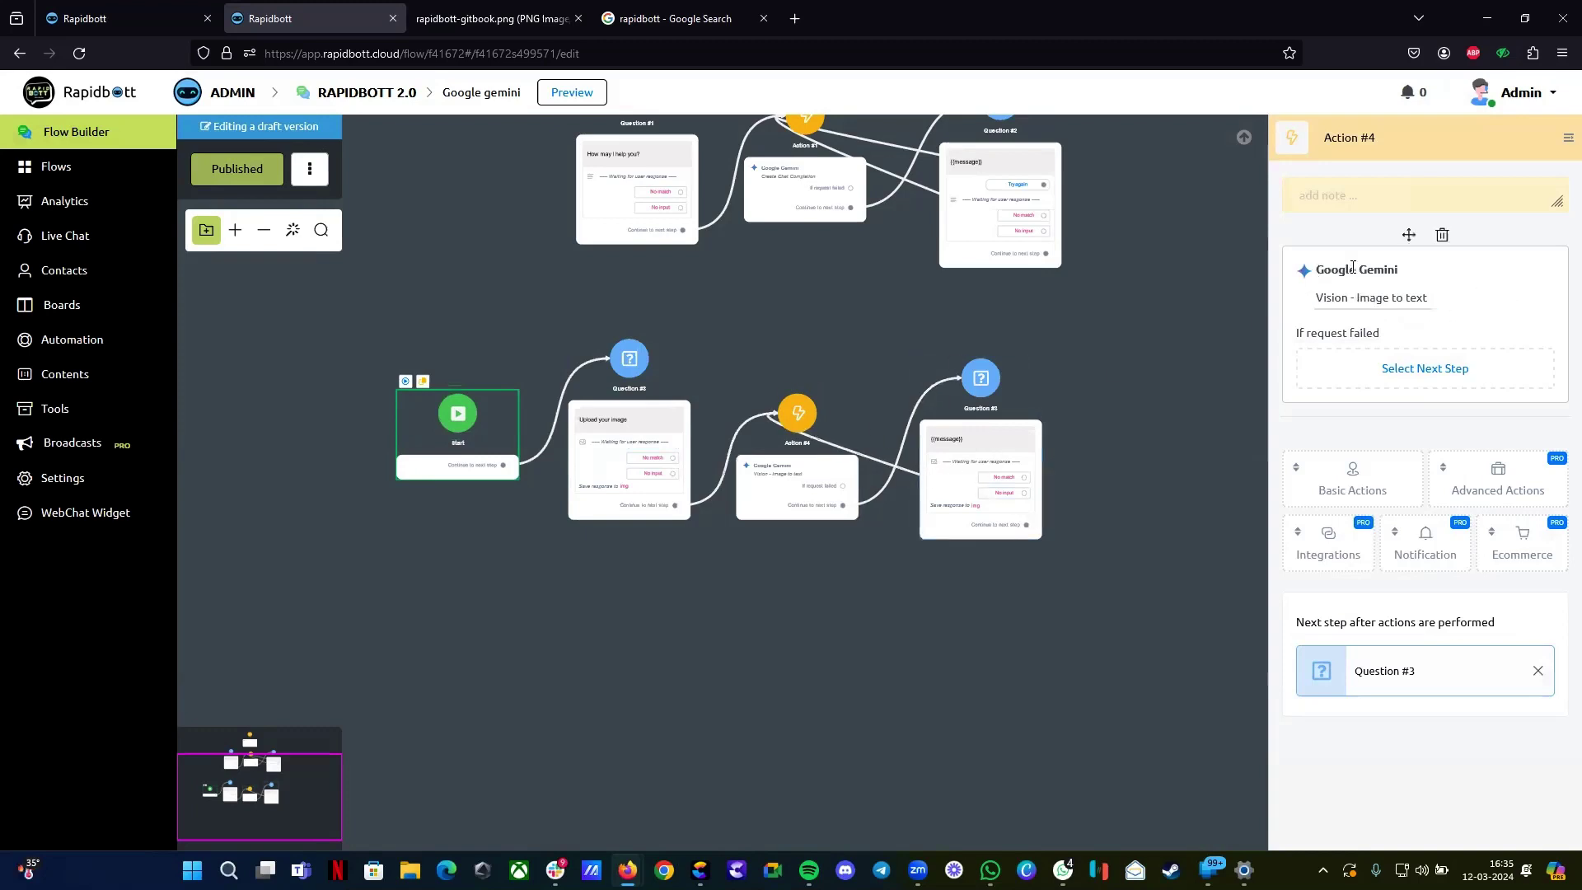
click(1392, 307)
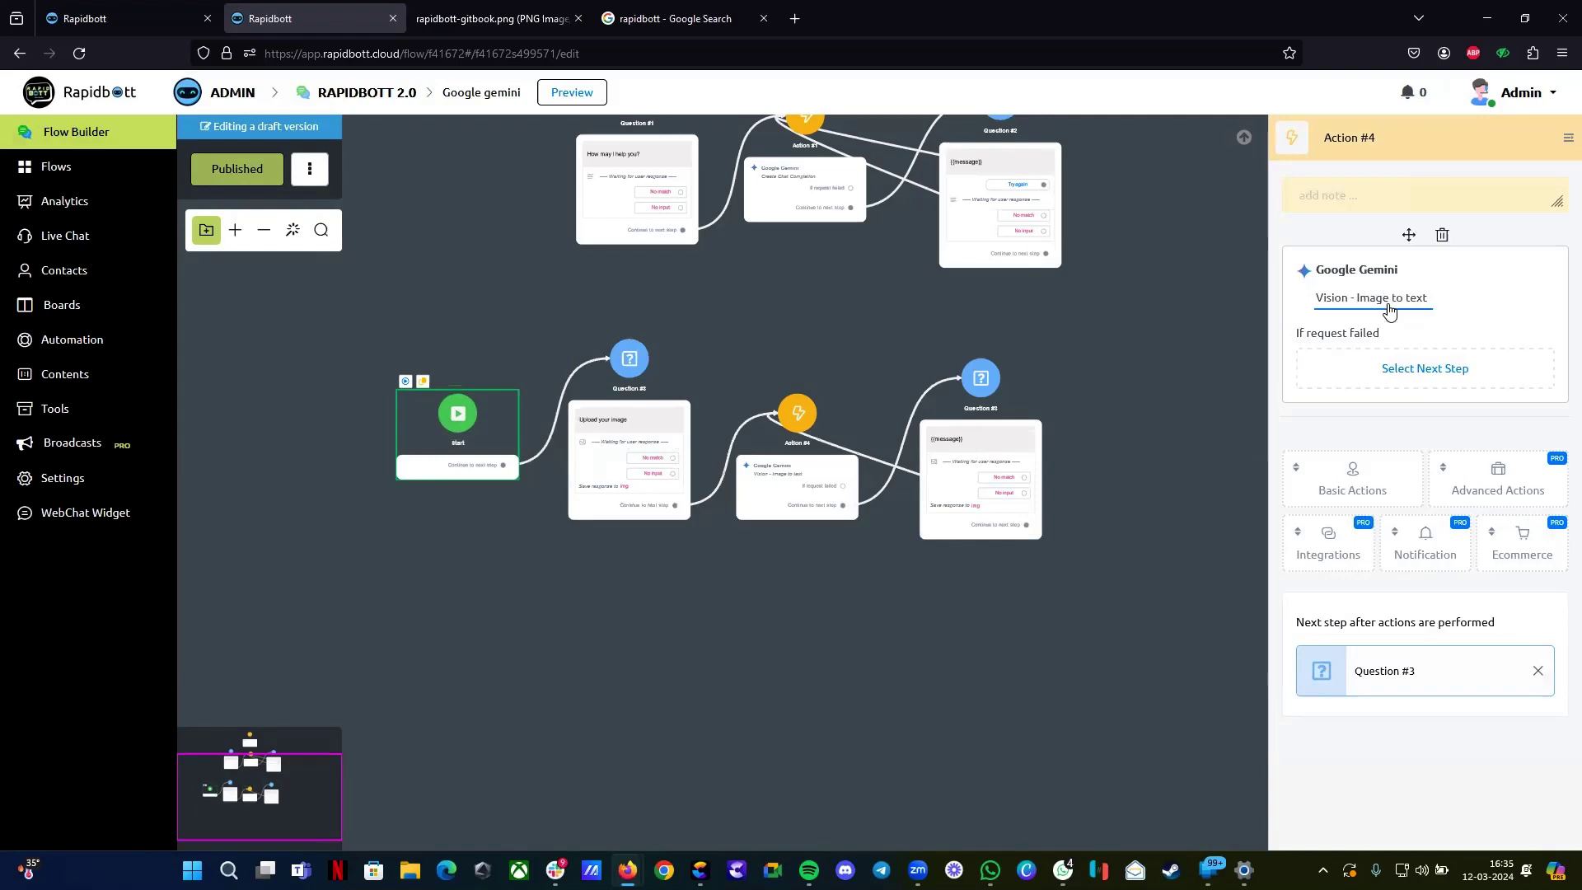